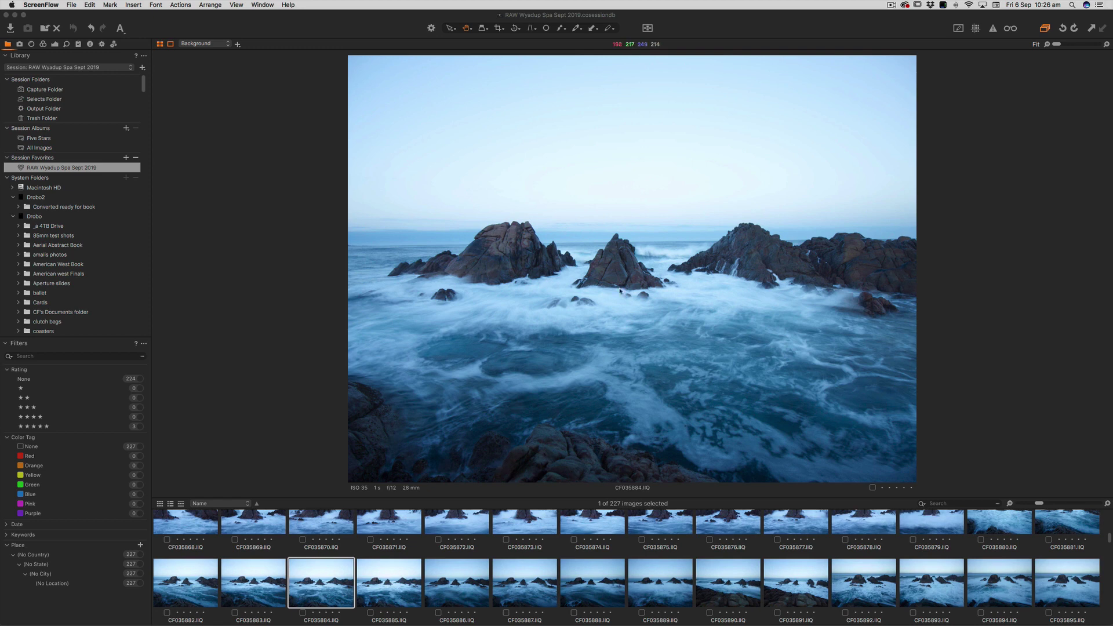
# Inspect the rocks and surrounding water at 100% magnification and return to the full image view.
pyautogui.click(595, 344)
pyautogui.moveTo(620, 190); pyautogui.dragTo(597, 306)
pyautogui.moveTo(343, 294); pyautogui.dragTo(442, 318)
pyautogui.moveTo(365, 260); pyautogui.dragTo(526, 342)
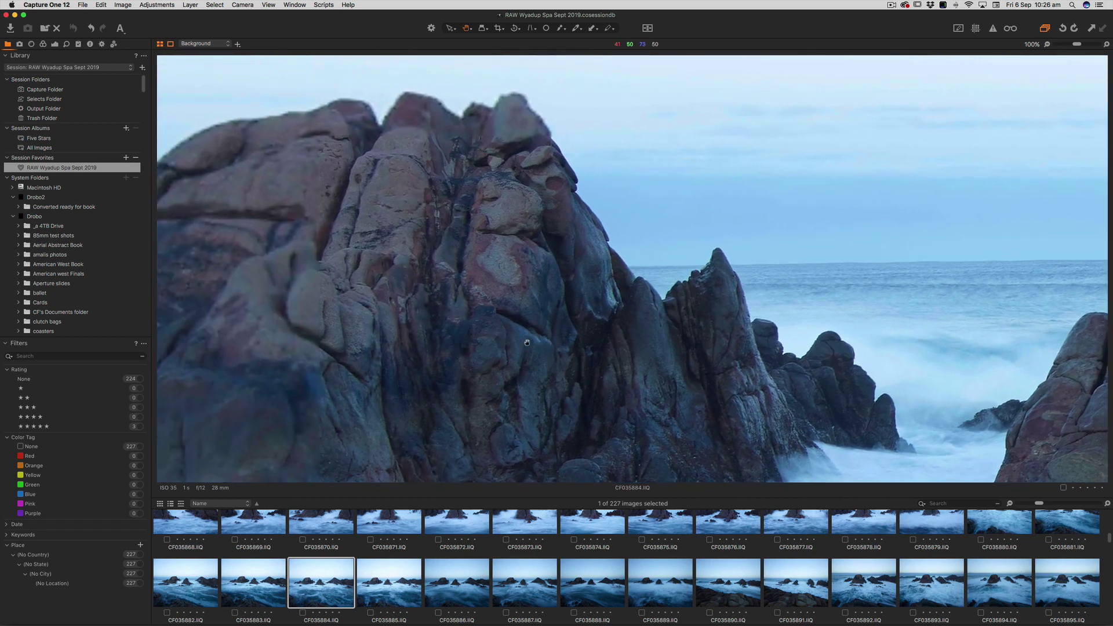
pyautogui.moveTo(400, 381); pyautogui.dragTo(573, 293)
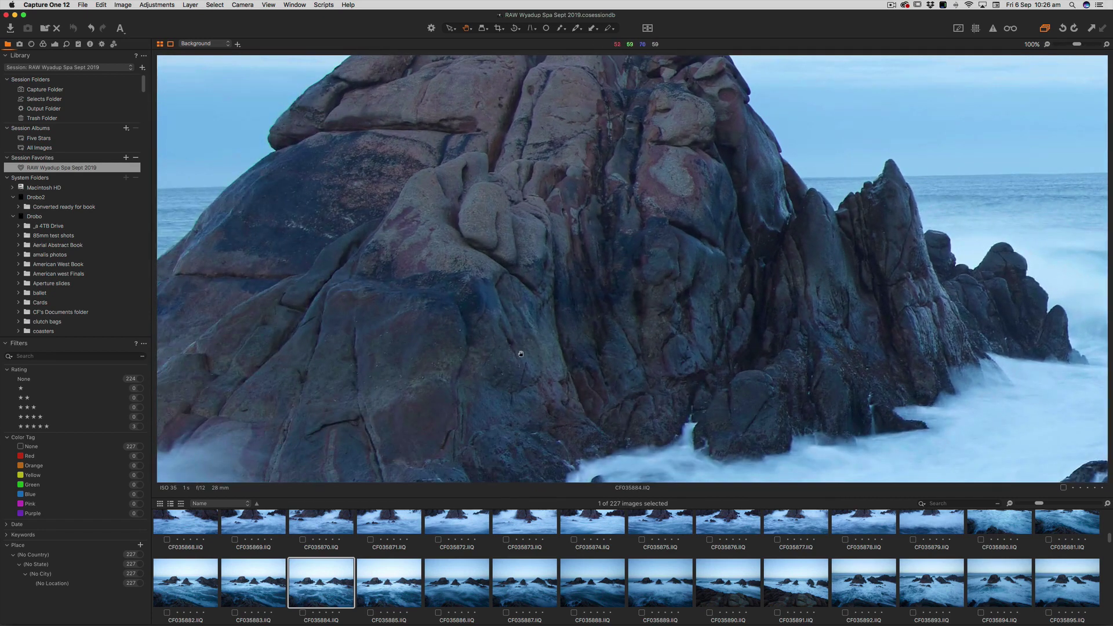
pyautogui.moveTo(511, 362); pyautogui.dragTo(530, 264)
pyautogui.moveTo(677, 289); pyautogui.dragTo(604, 241)
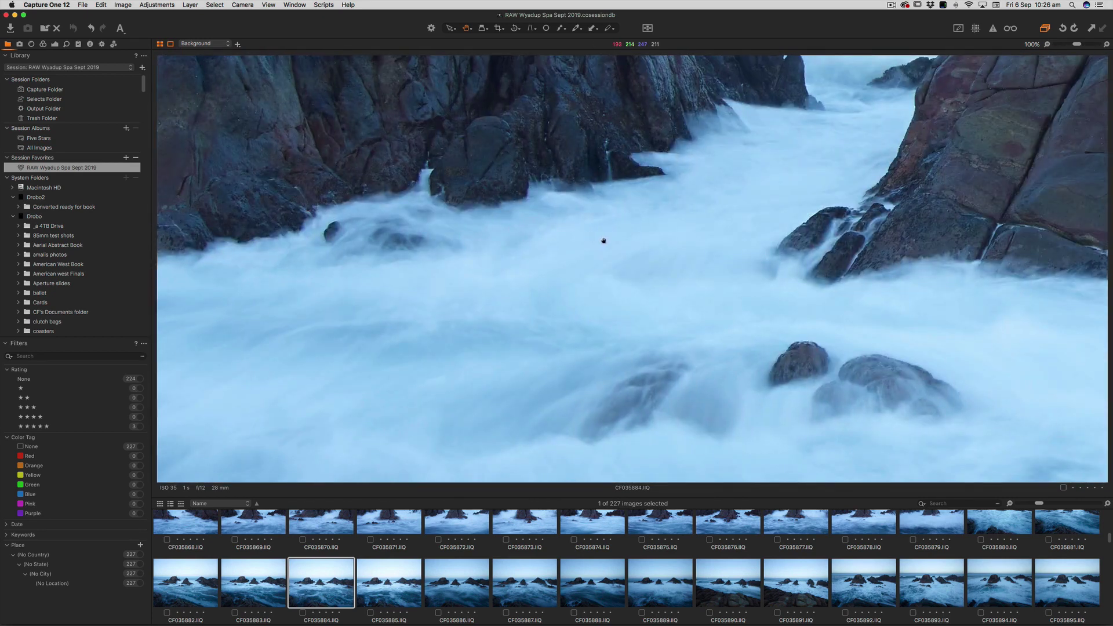
pyautogui.press('super+0')
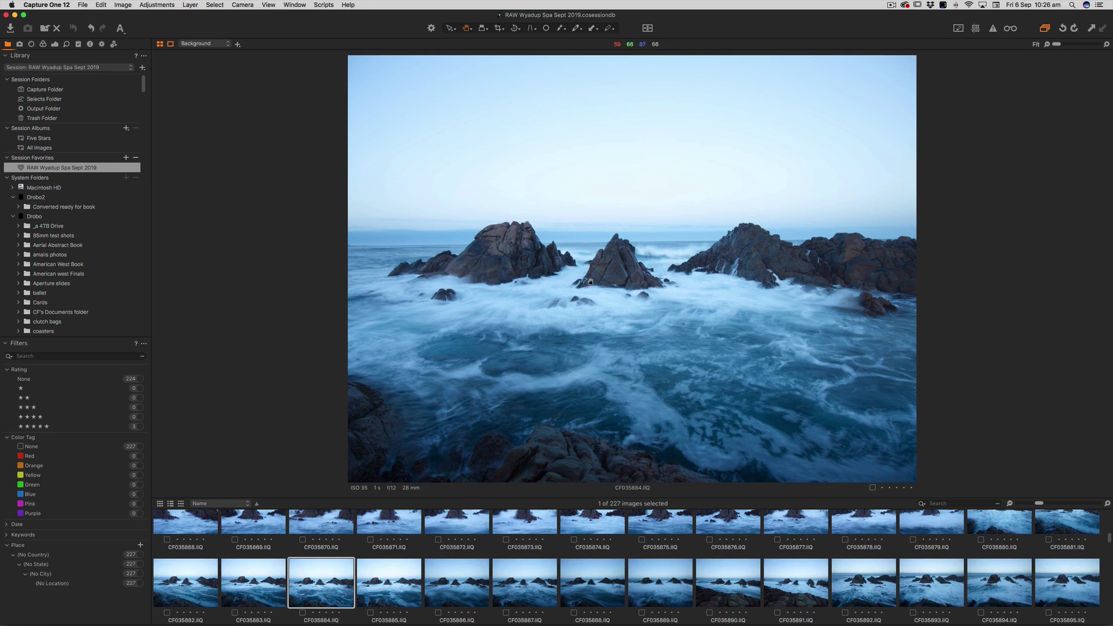
# Sample white balance from various points on the sea, sky and rocks, ending on the central rock at 6950 Kelvin and 5.9 tint.
pyautogui.click(43, 44)
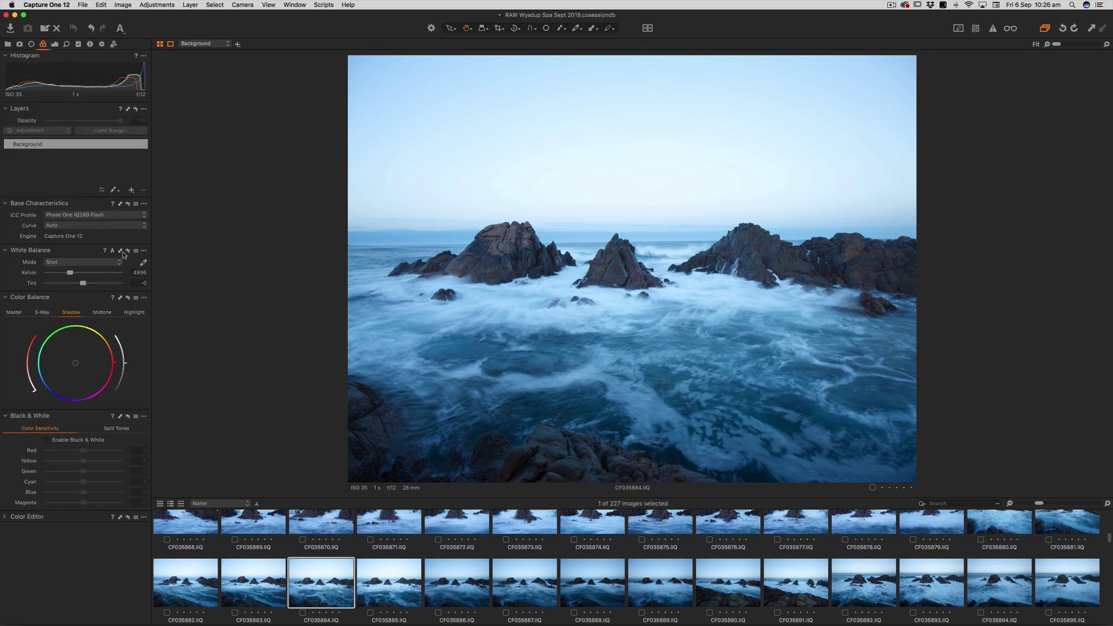
pyautogui.click(144, 263)
pyautogui.click(498, 350)
pyautogui.click(615, 276)
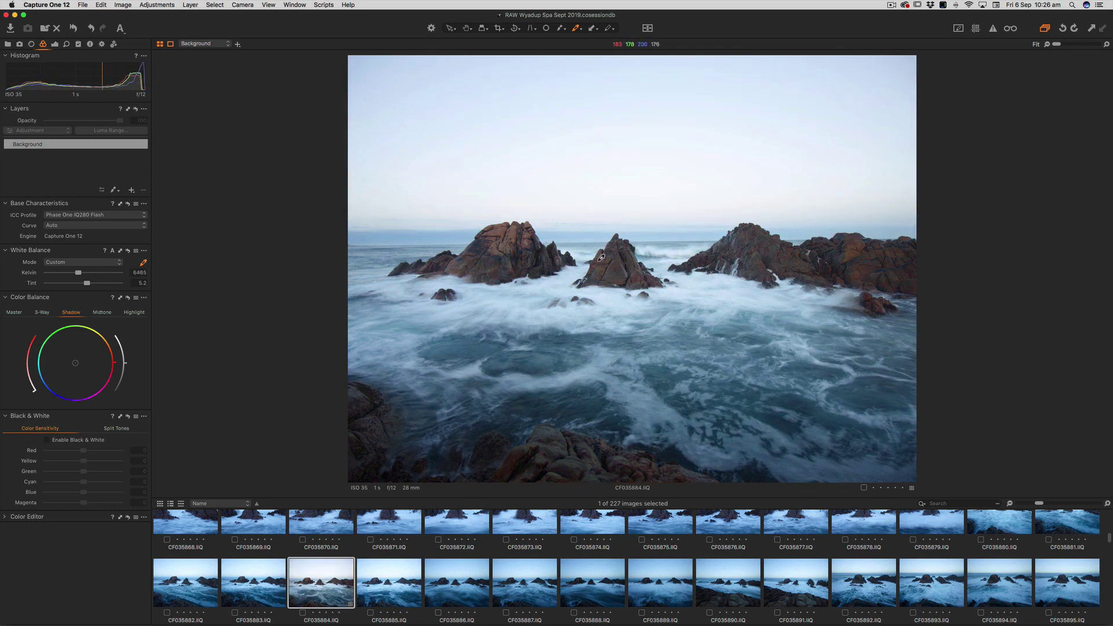
pyautogui.click(539, 360)
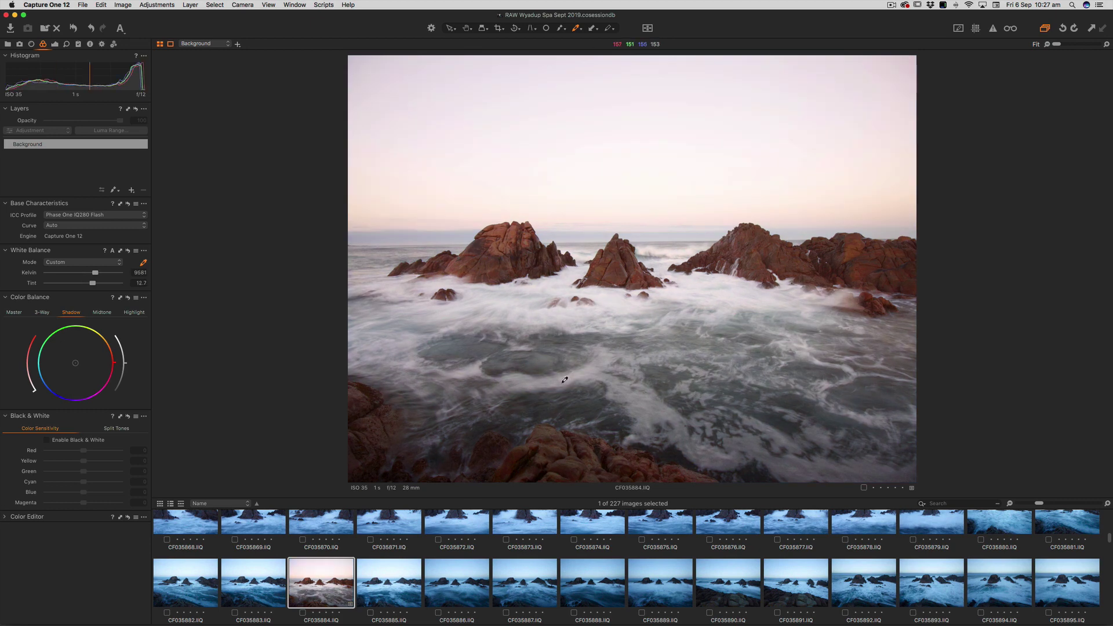
pyautogui.click(574, 185)
pyautogui.click(585, 152)
pyautogui.click(576, 98)
pyautogui.click(762, 243)
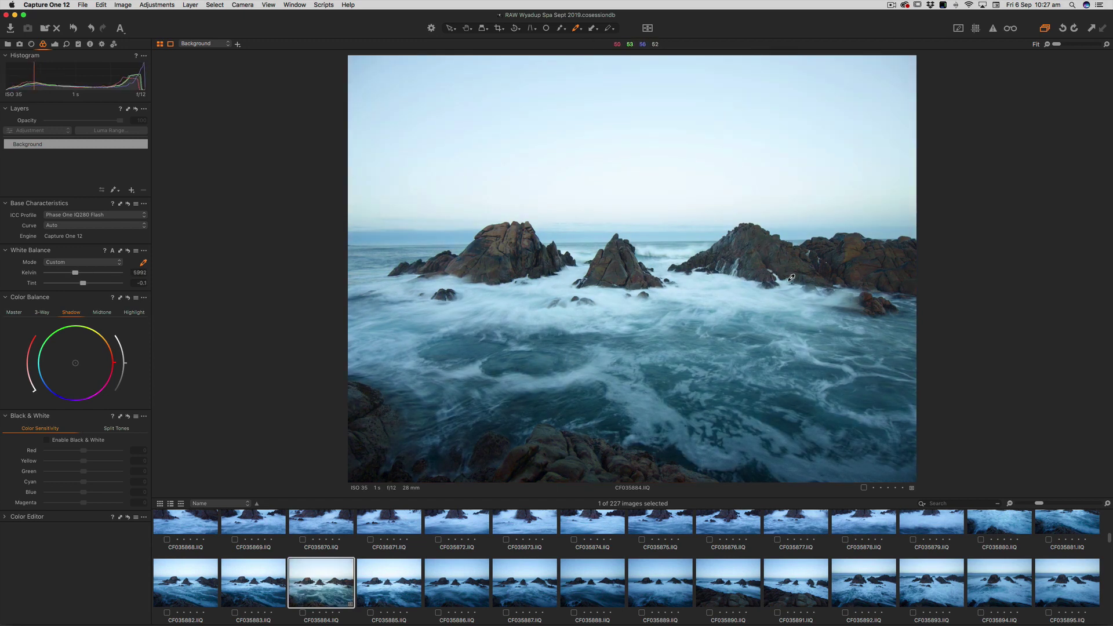
pyautogui.click(857, 251)
pyautogui.click(712, 359)
pyautogui.click(657, 379)
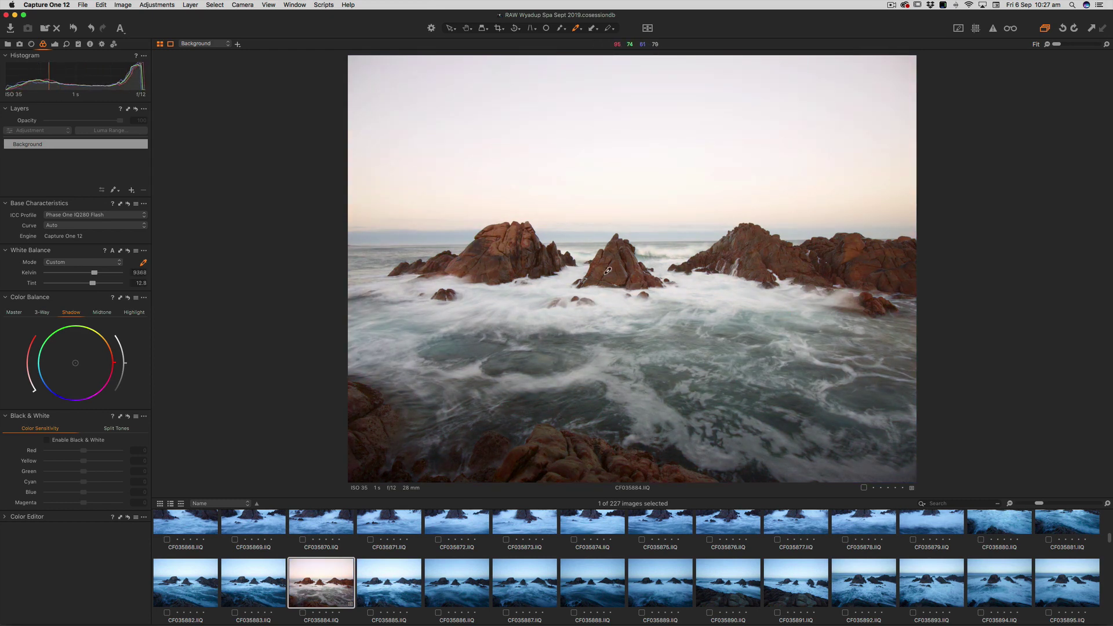
pyautogui.click(604, 284)
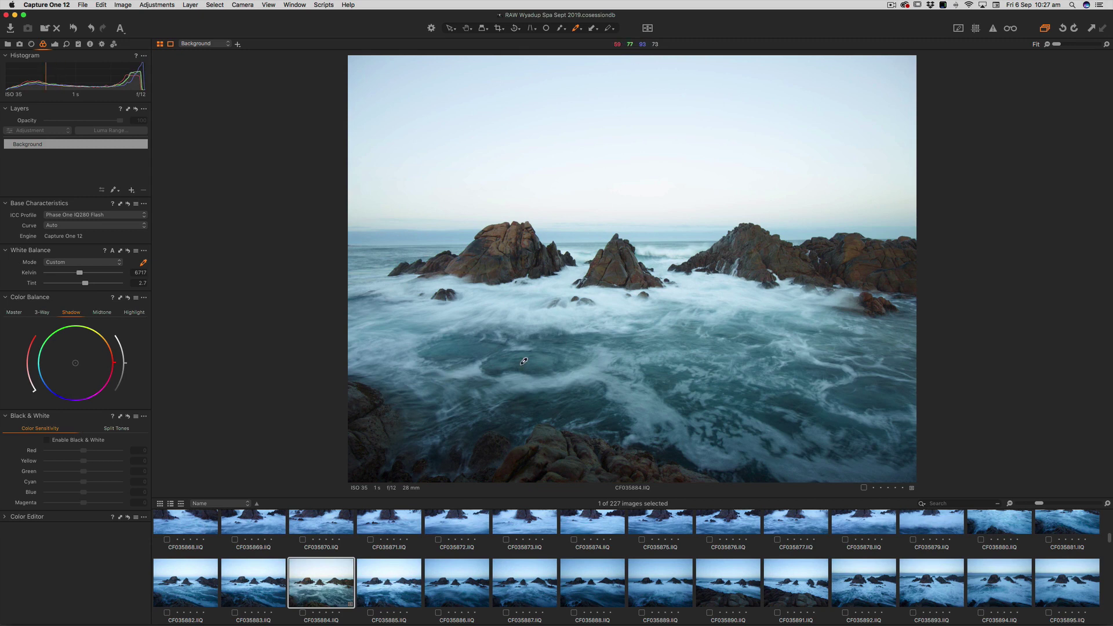
pyautogui.click(517, 372)
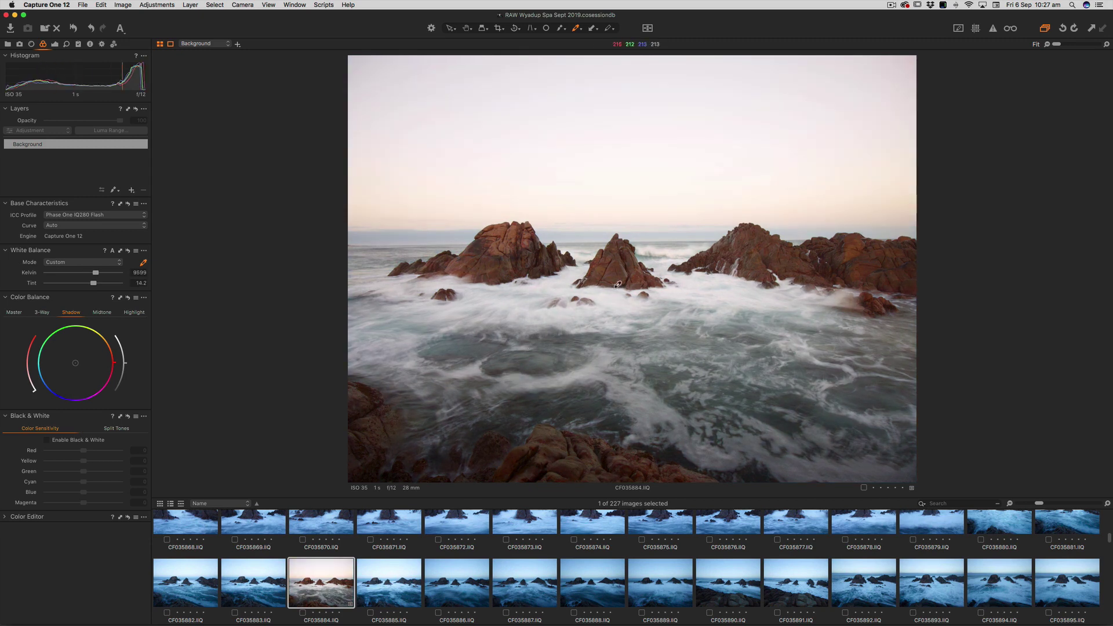
pyautogui.click(620, 272)
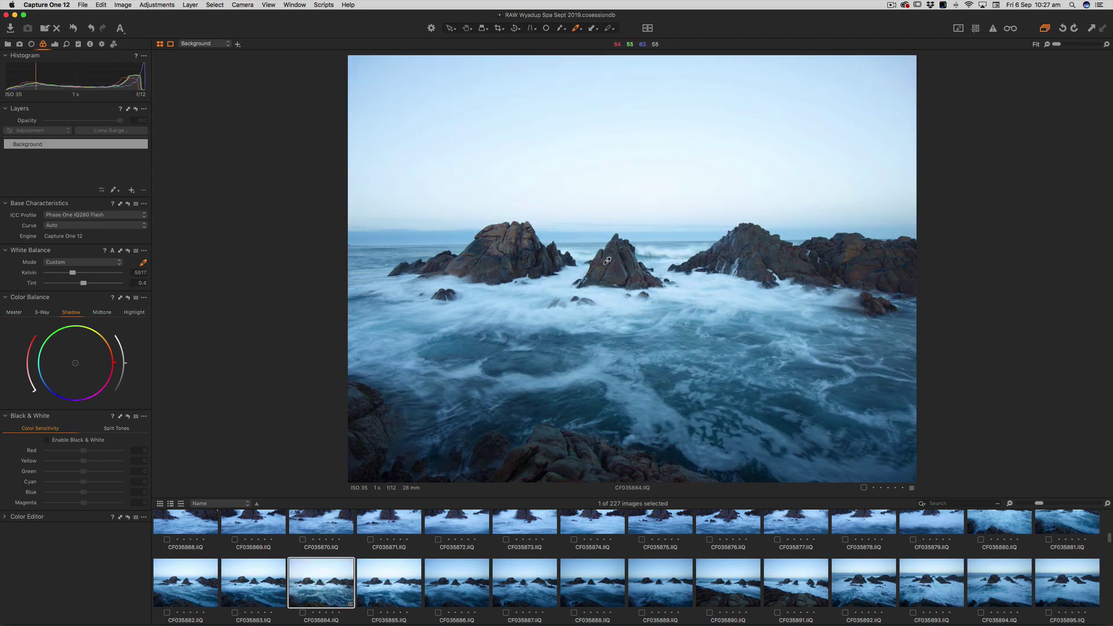
pyautogui.click(612, 251)
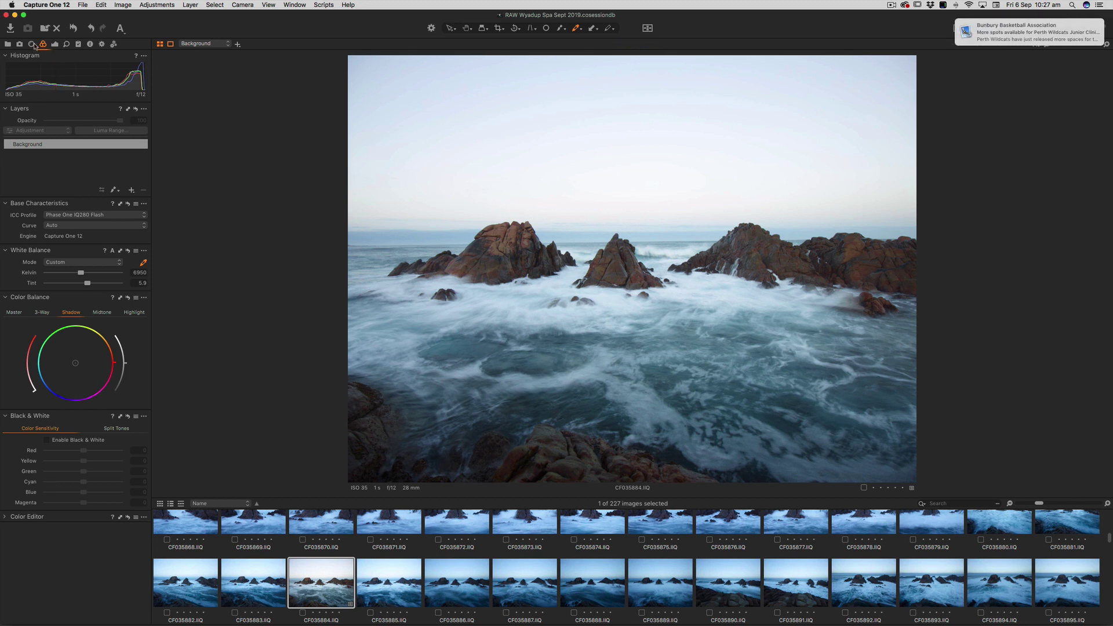
# Pick the blue-green sea water as a colour range in the advanced Color Editor.
pyautogui.click(31, 45)
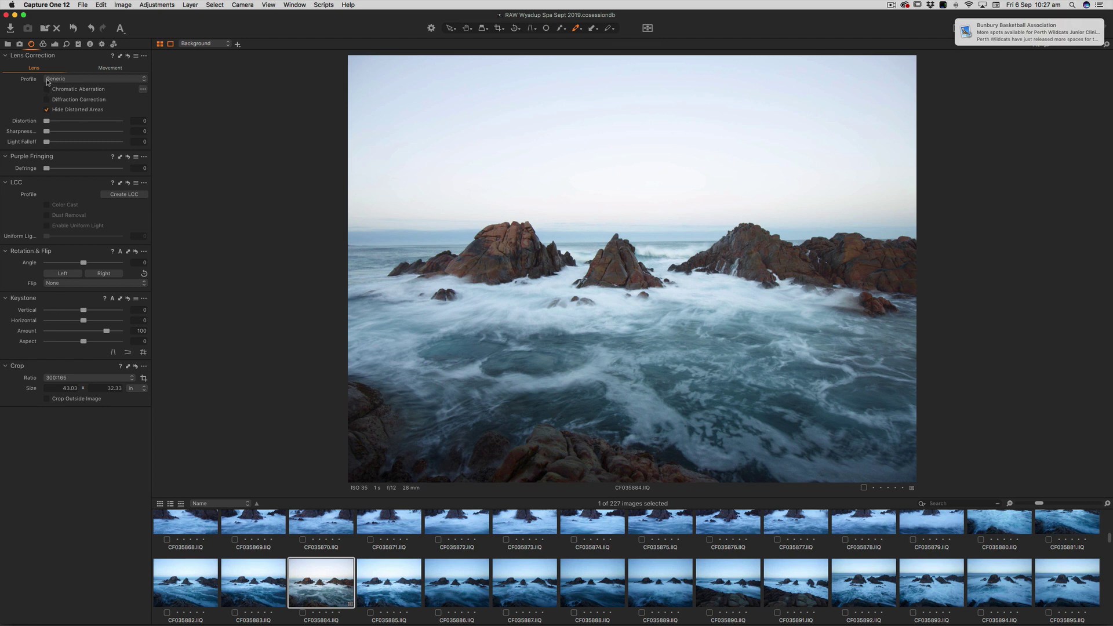
pyautogui.click(43, 44)
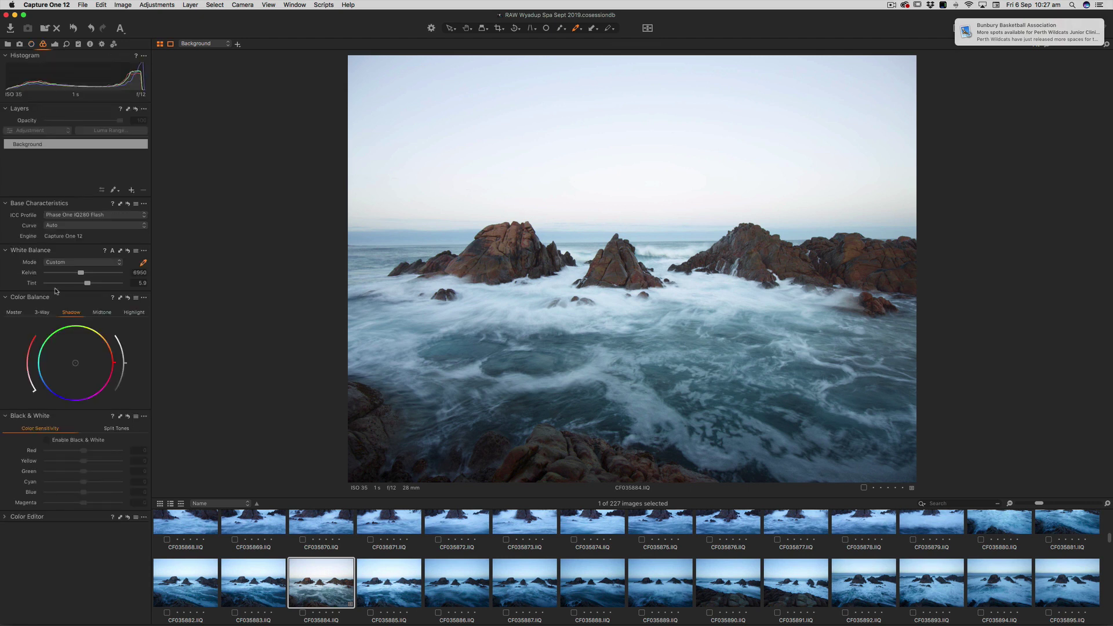
pyautogui.click(38, 517)
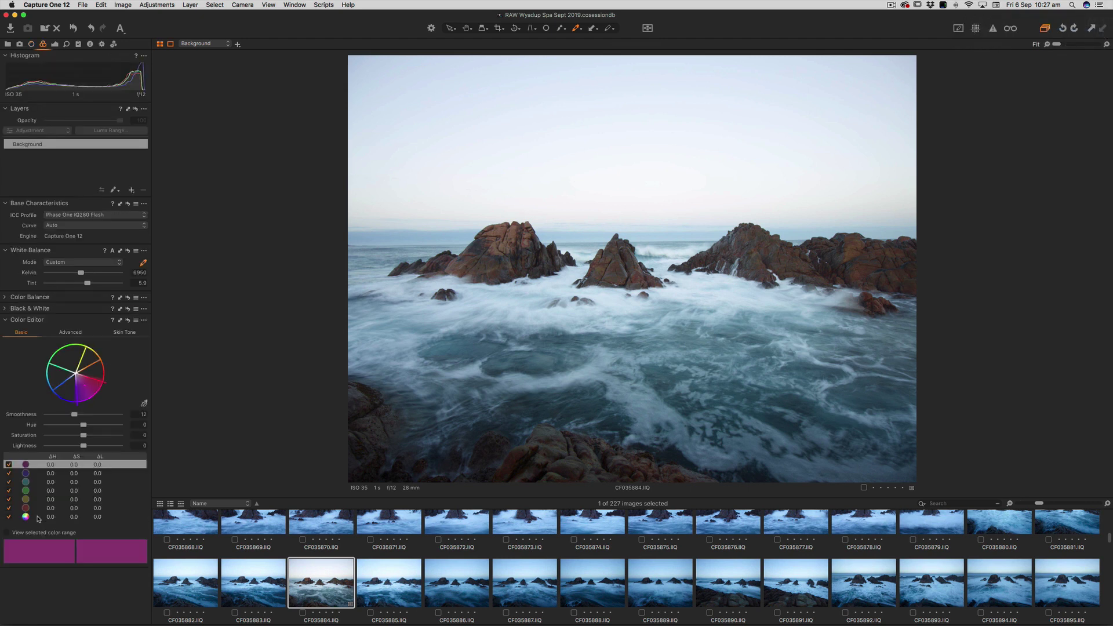
pyautogui.click(73, 333)
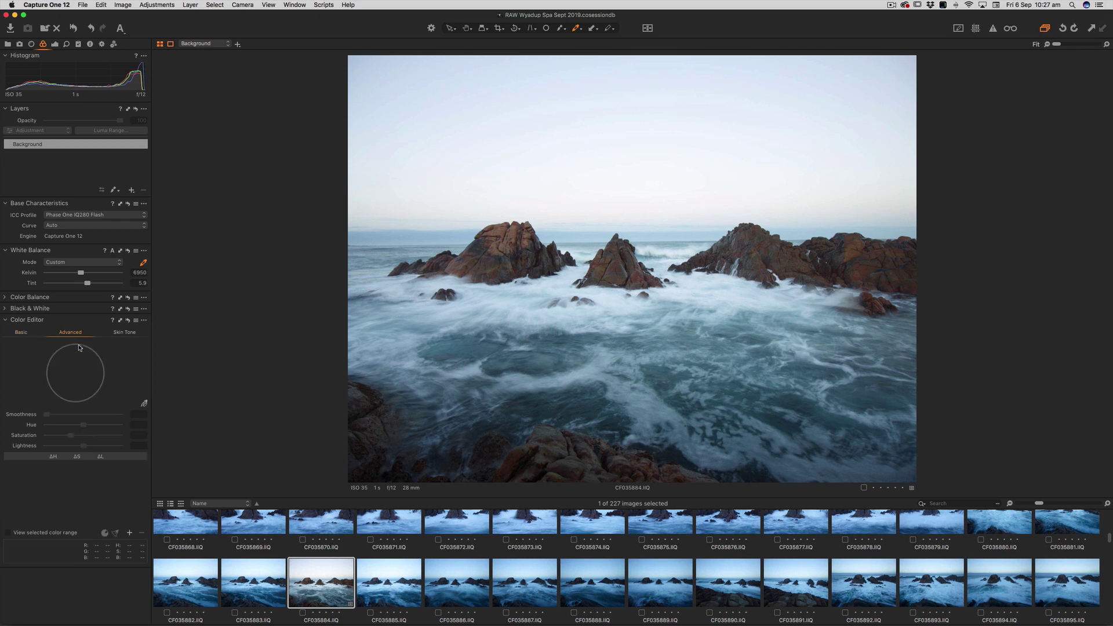
pyautogui.click(144, 404)
pyautogui.click(458, 343)
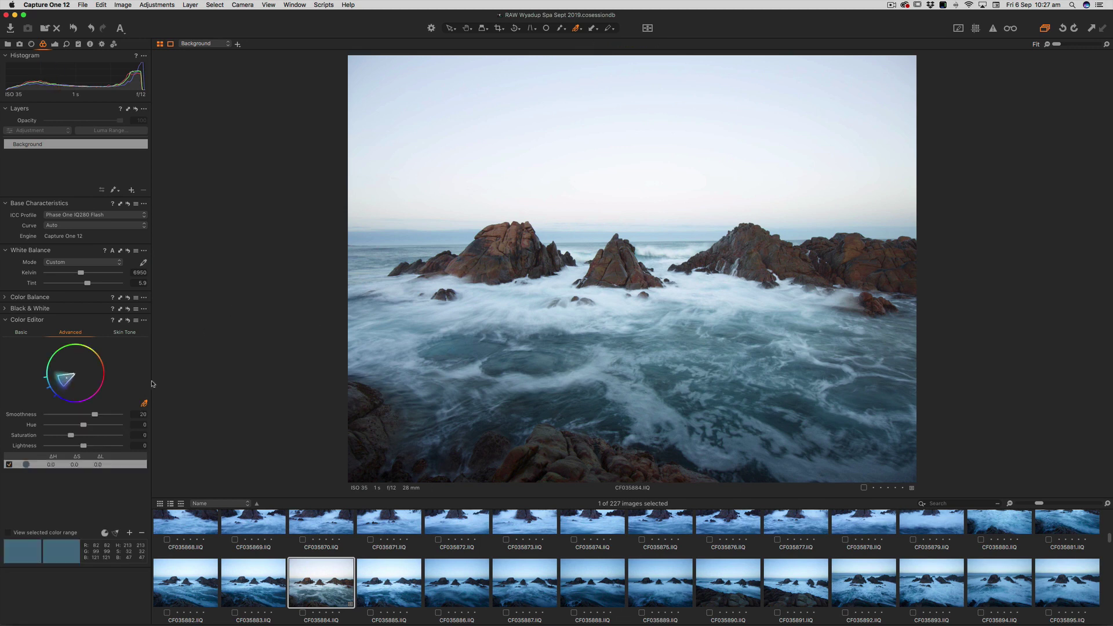
# Set the sea colour range's saturation to 47.5 and lightness to -30.3.
pyautogui.moveTo(84, 446); pyautogui.dragTo(123, 450)
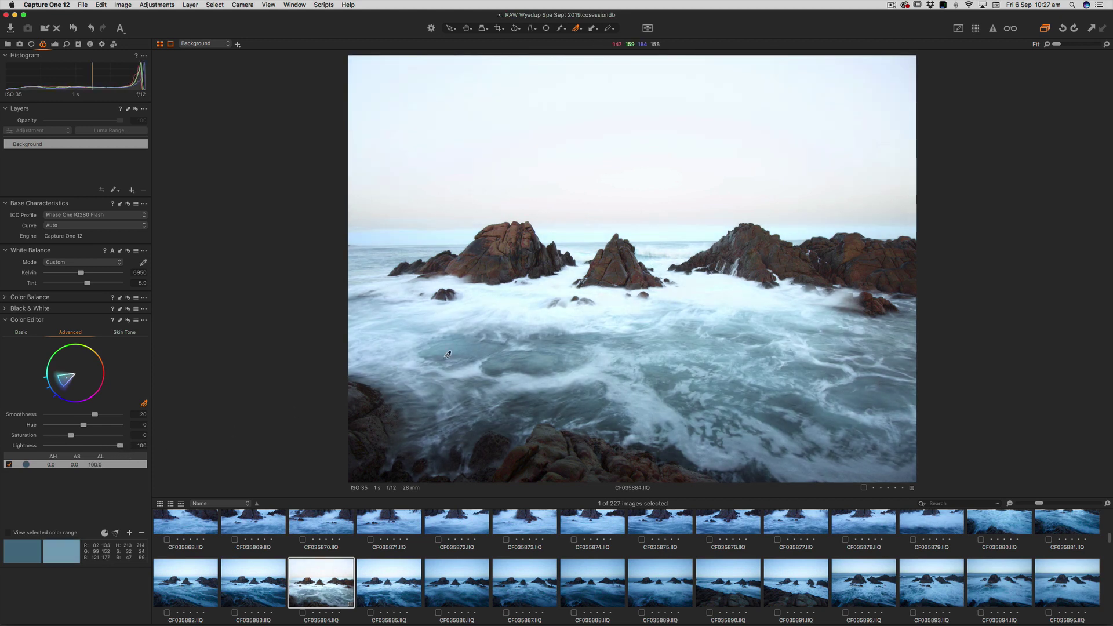
pyautogui.moveTo(119, 448); pyautogui.dragTo(83, 439)
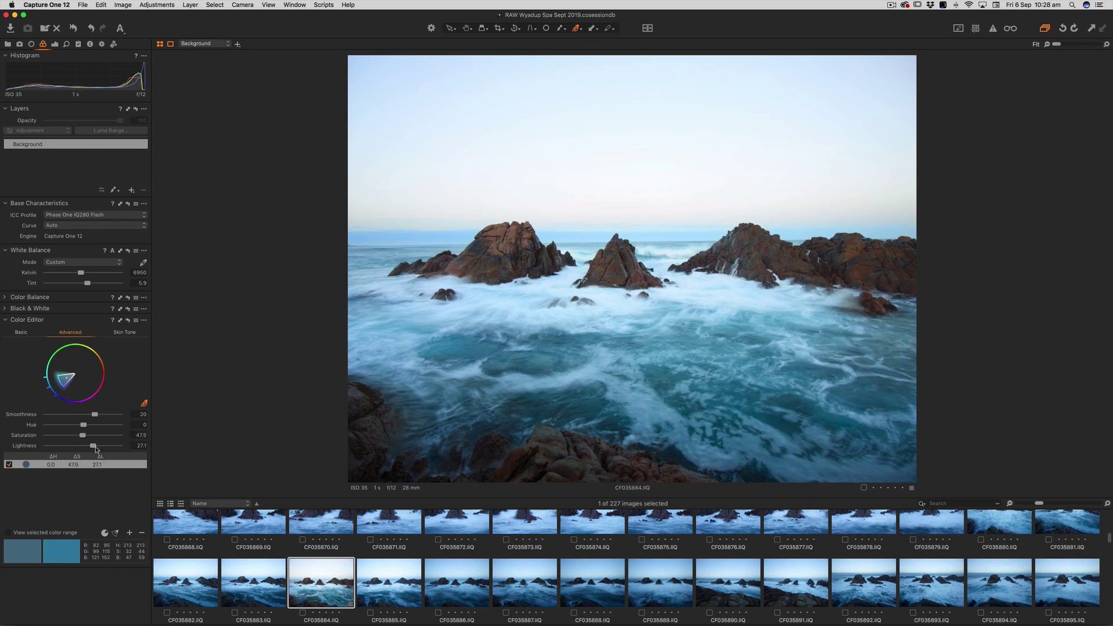
pyautogui.moveTo(92, 448)
pyautogui.mouseDown()
pyautogui.moveTo(57, 446)
pyautogui.moveTo(72, 449)
pyautogui.mouseUp()
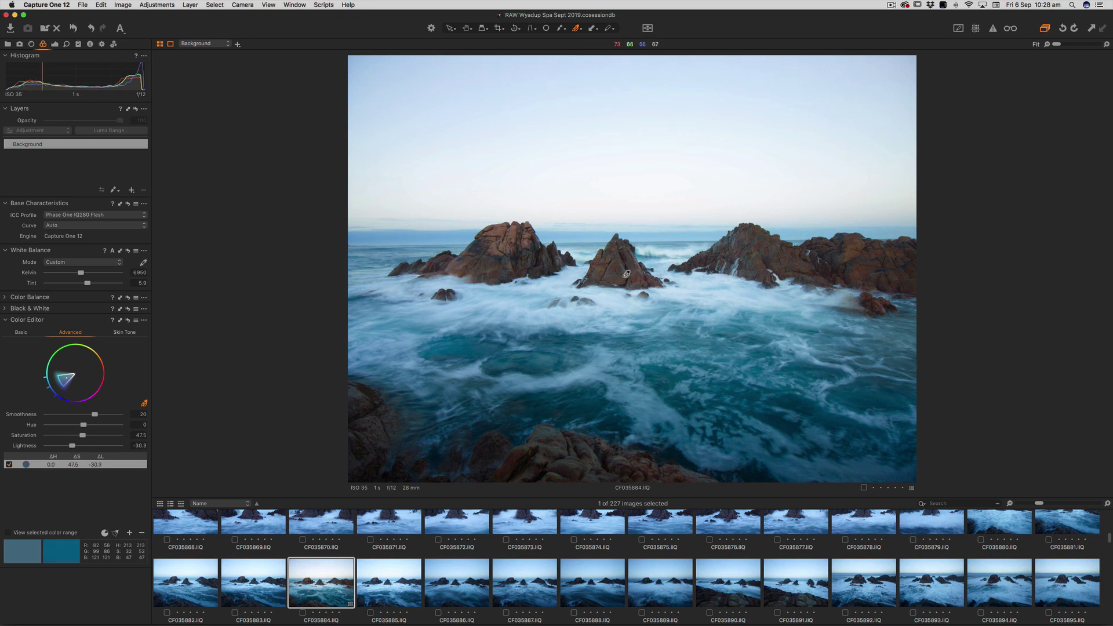
# Pick the central rock's reddish colour as a second colour range and widen its hue span.
pyautogui.click(614, 267)
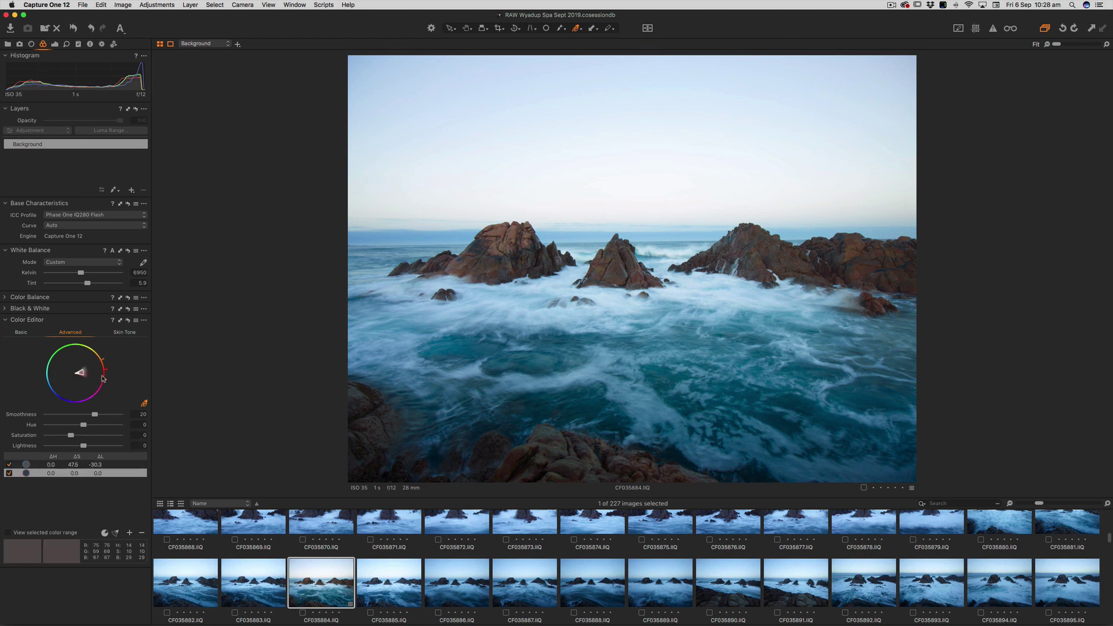
pyautogui.moveTo(108, 382); pyautogui.dragTo(104, 356)
# Set the rock colour range's hue to 7.4, saturation to 35.1 and lightness to 32.5.
pyautogui.moveTo(73, 437); pyautogui.dragTo(77, 438)
pyautogui.moveTo(87, 446); pyautogui.dragTo(96, 446)
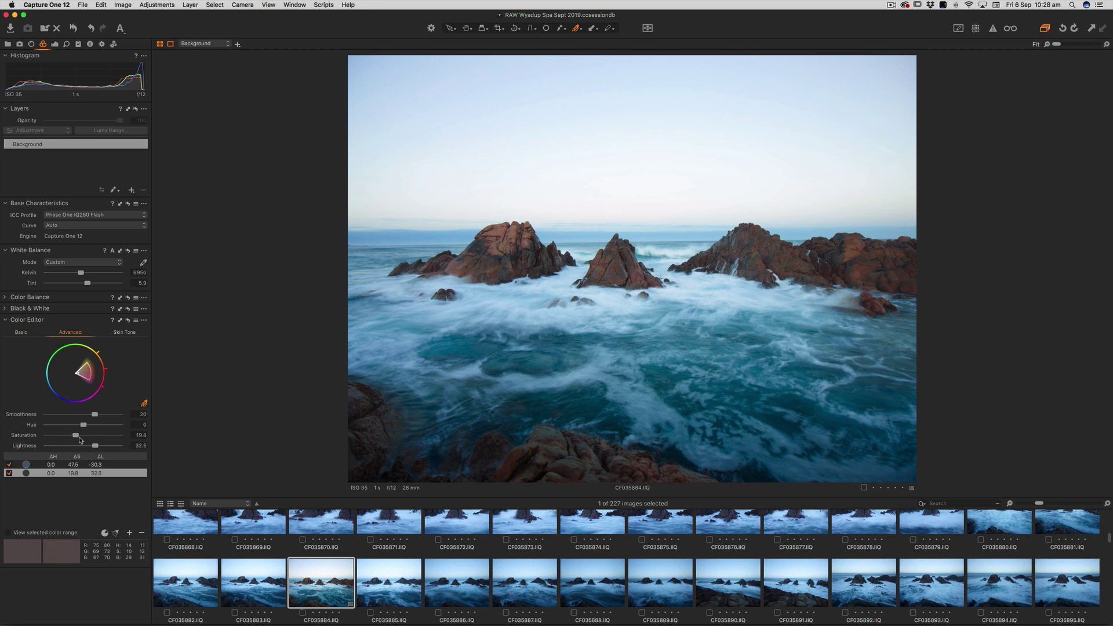
pyautogui.moveTo(84, 427); pyautogui.dragTo(101, 425)
pyautogui.moveTo(102, 428)
pyautogui.mouseDown()
pyautogui.moveTo(73, 429)
pyautogui.moveTo(92, 428)
pyautogui.mouseUp()
pyautogui.moveTo(75, 435)
pyautogui.mouseDown()
pyautogui.moveTo(138, 438)
pyautogui.moveTo(28, 436)
pyautogui.moveTo(83, 438)
pyautogui.mouseUp()
pyautogui.moveTo(86, 437); pyautogui.dragTo(80, 437)
# Apply the Phase One Digital AF 28mm f/4.5 Aspherical lens correction profile.
pyautogui.click(66, 44)
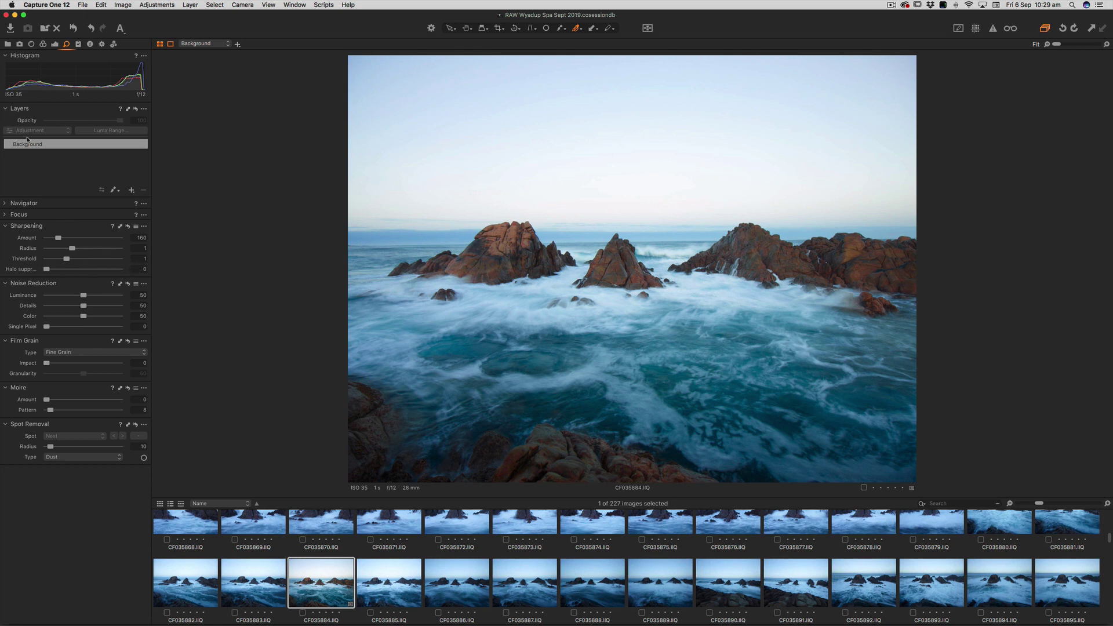
pyautogui.click(54, 44)
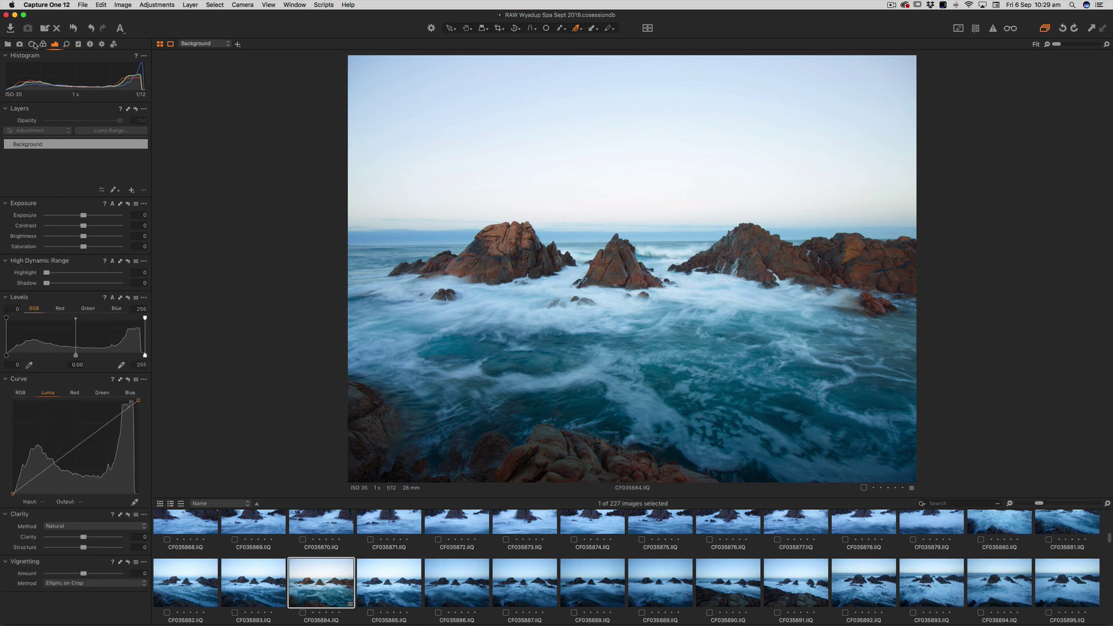
pyautogui.click(32, 44)
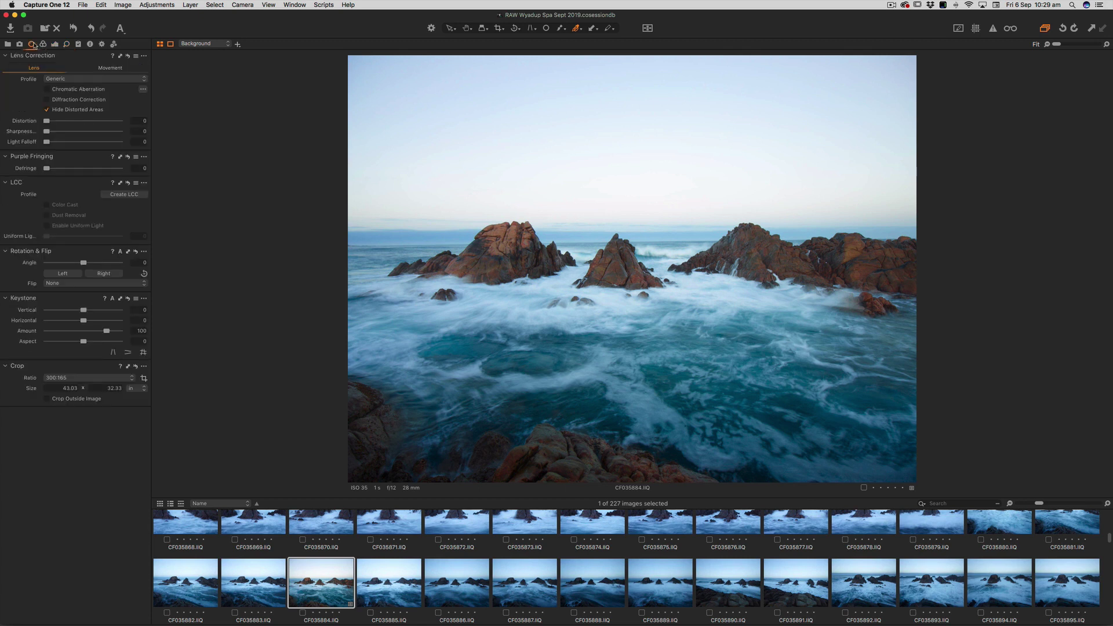
pyautogui.click(64, 79)
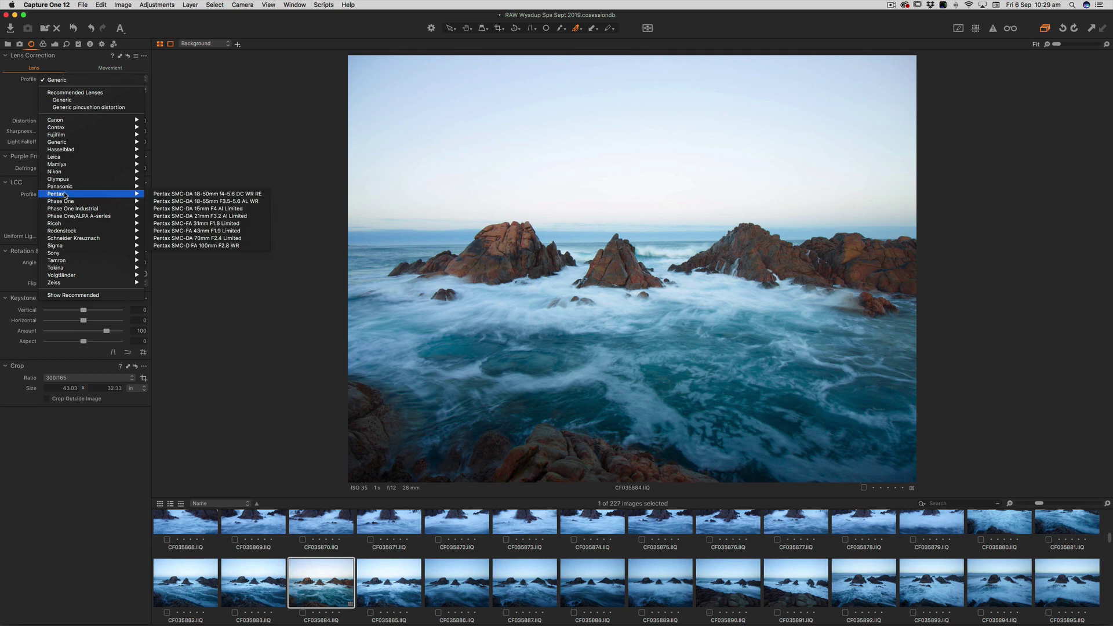
pyautogui.moveTo(110, 204)
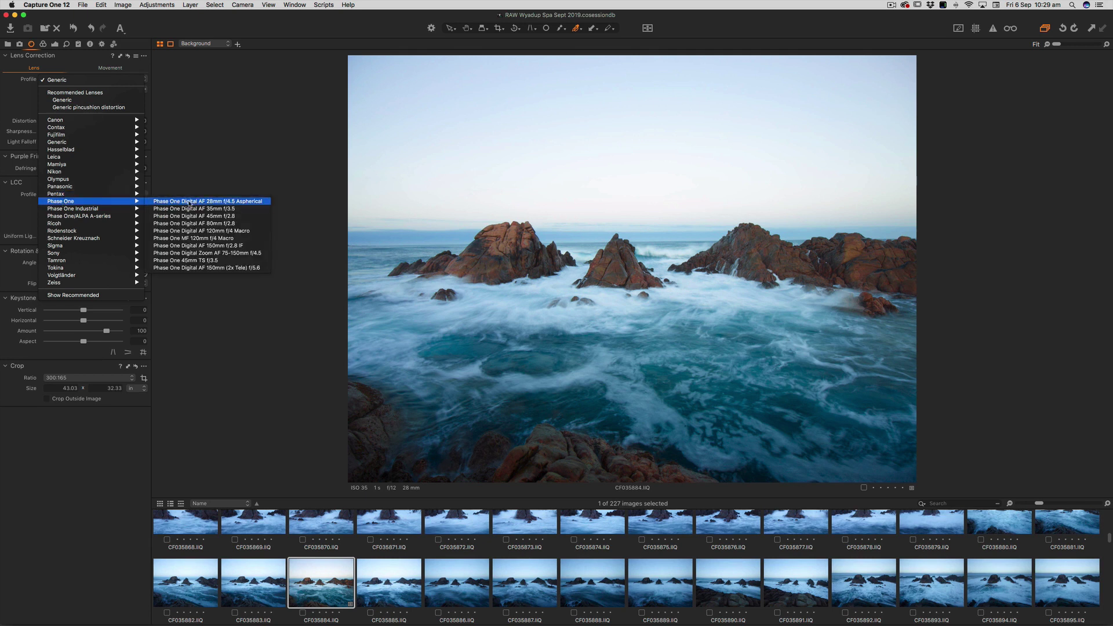
pyautogui.click(191, 202)
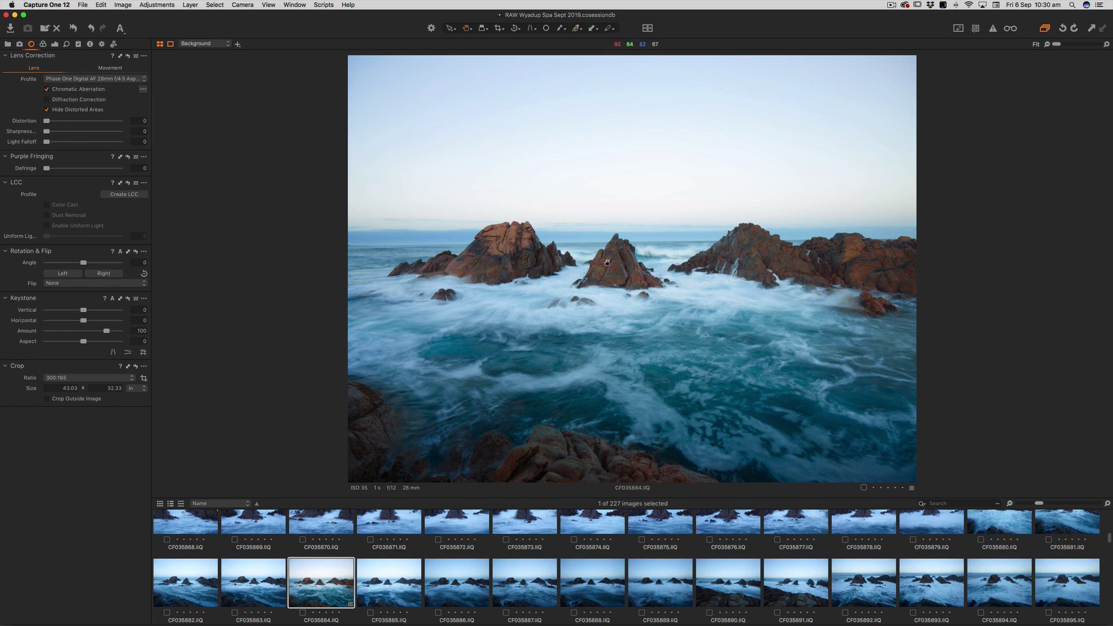
# Examine the central and neighbouring rocks at 100% with the lens profile applied and return to the full image view.
pyautogui.press('h')
pyautogui.click(615, 265)
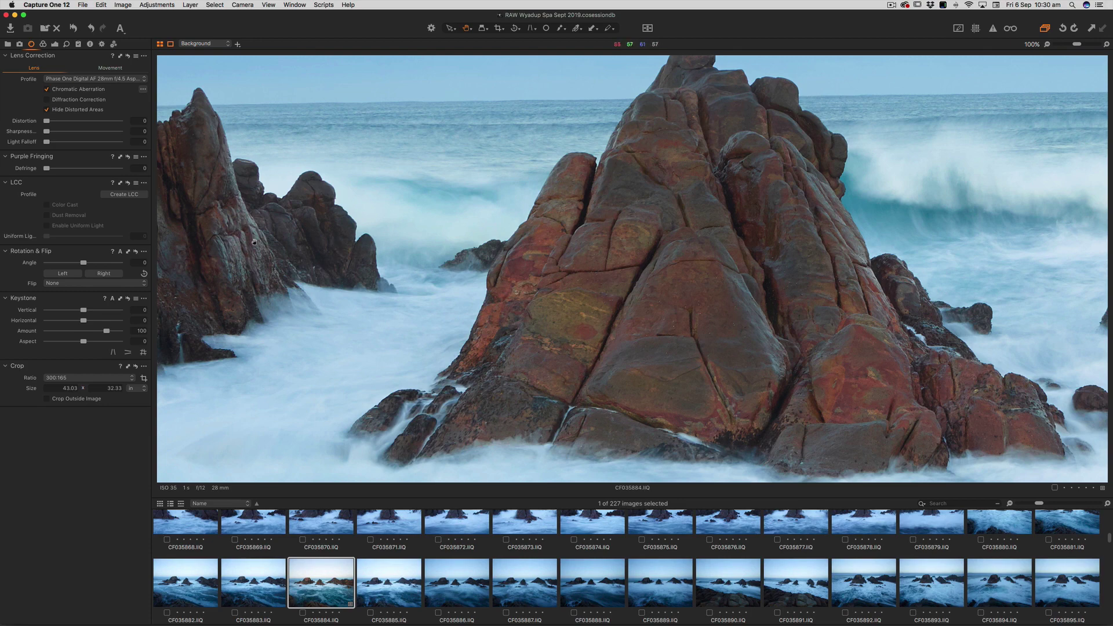
pyautogui.moveTo(254, 243); pyautogui.dragTo(527, 300)
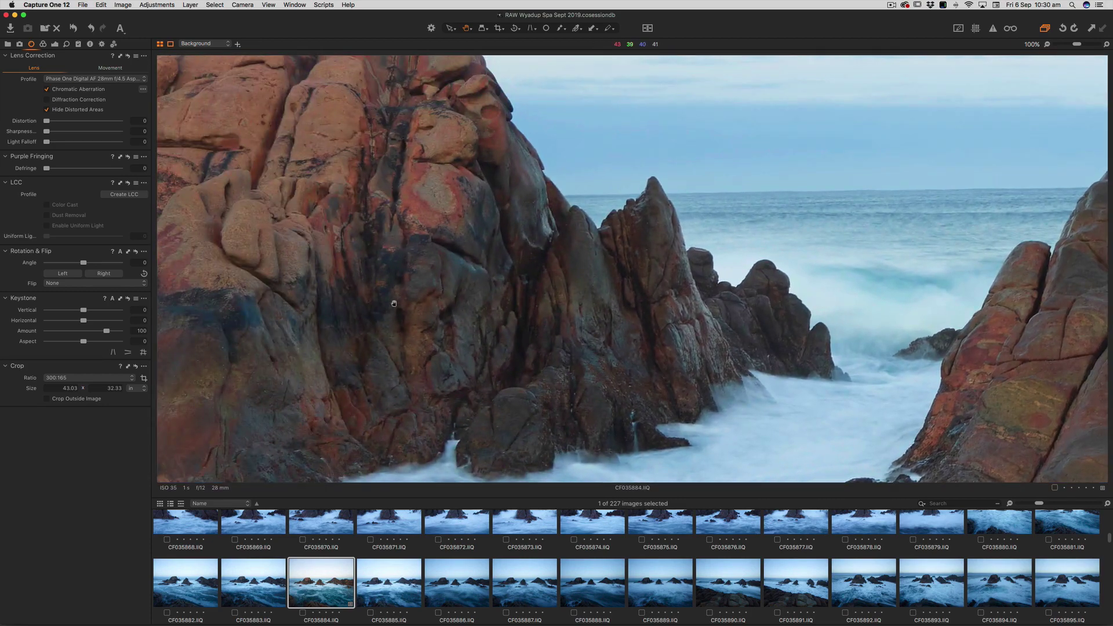
pyautogui.moveTo(303, 268); pyautogui.dragTo(436, 289)
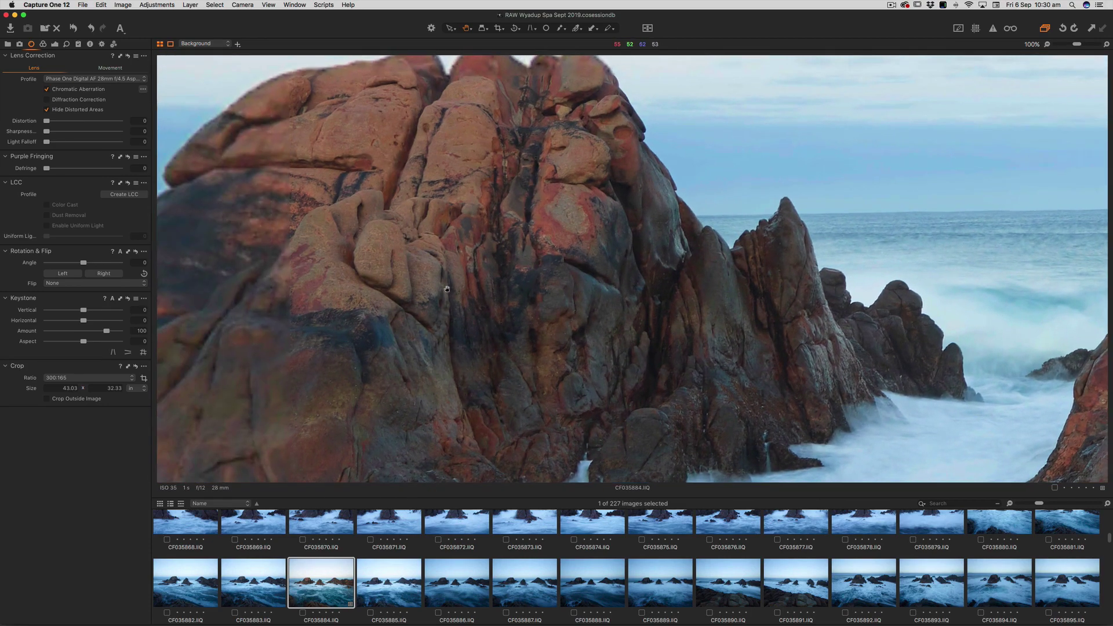
pyautogui.press('super+equal')
pyautogui.press('super+equal')
pyautogui.press('super+0')
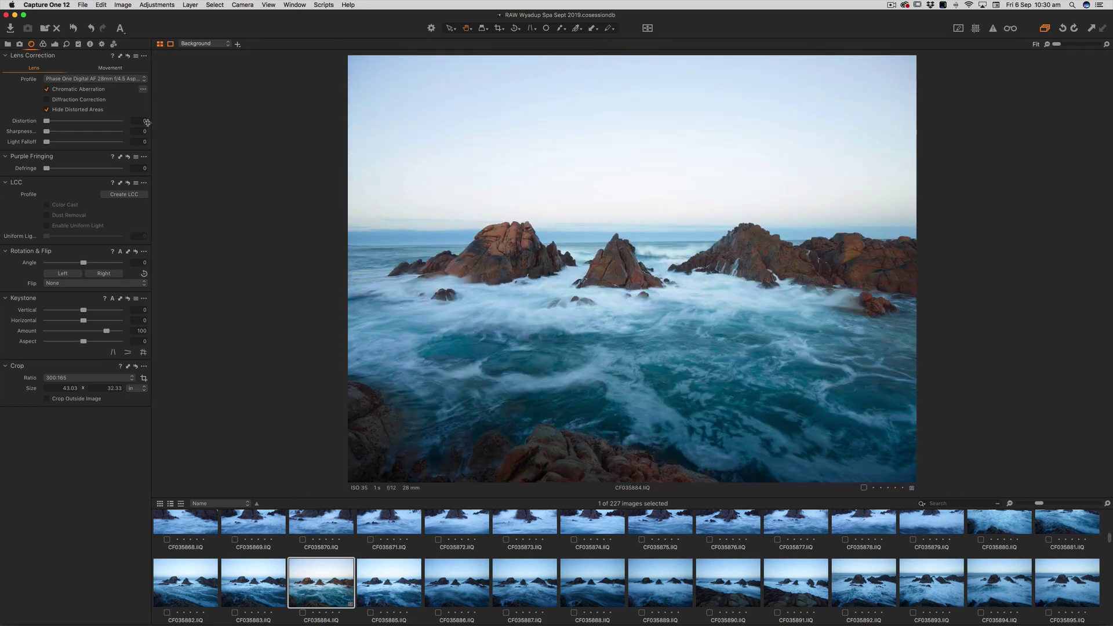
pyautogui.click(54, 45)
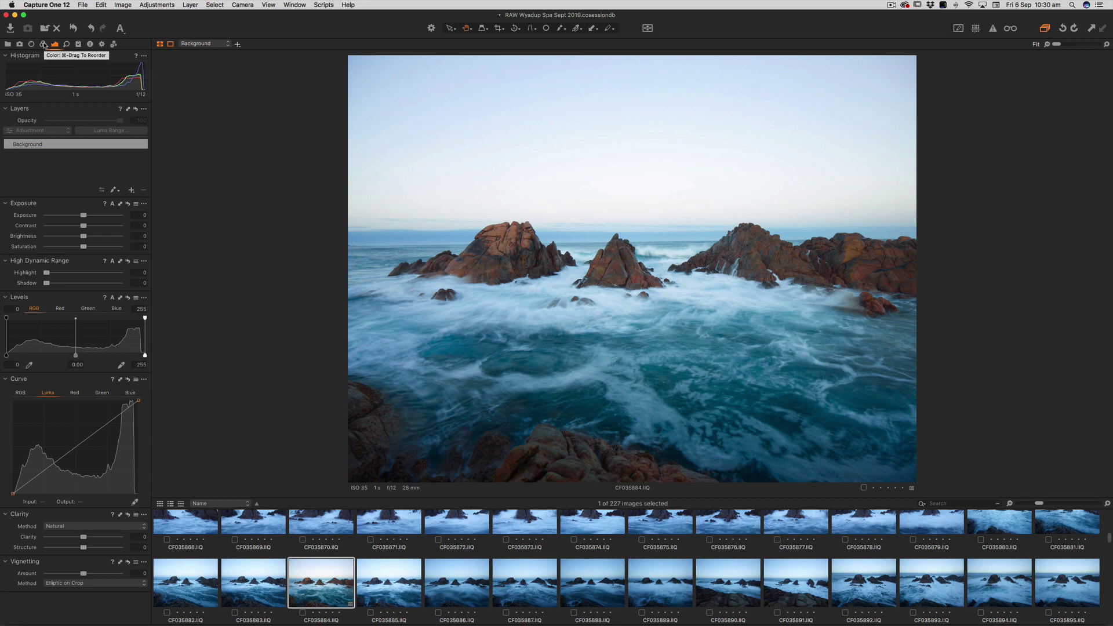
pyautogui.click(44, 44)
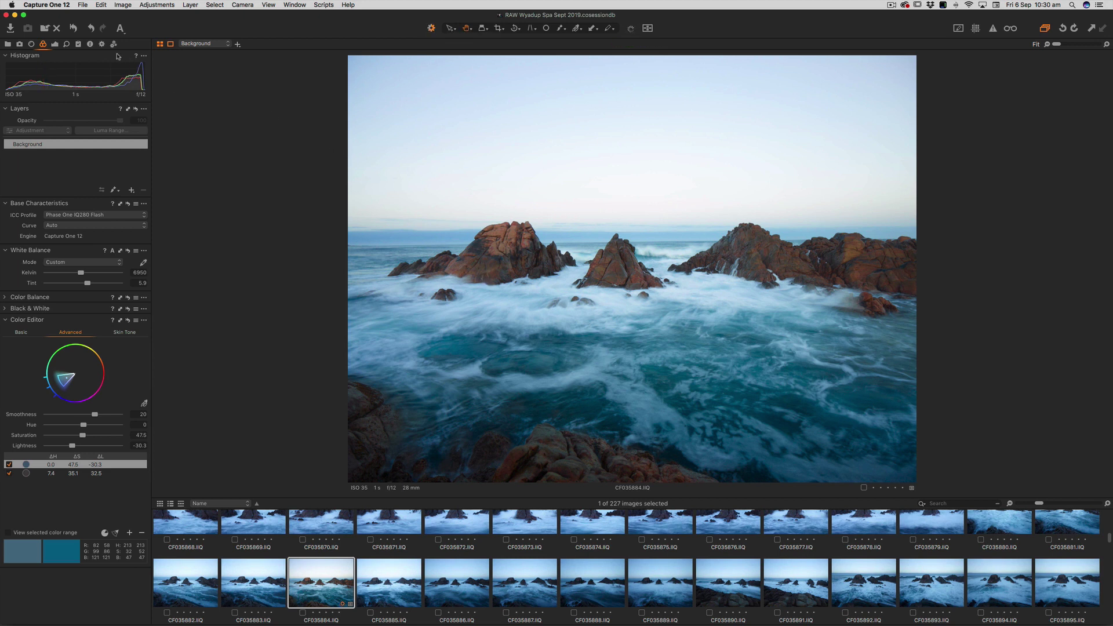
# Open the Full sized DCam 3 process recipe, switch to Photoshop and show CF035884.tif in full-screen mode with the menu bar.
pyautogui.click(101, 44)
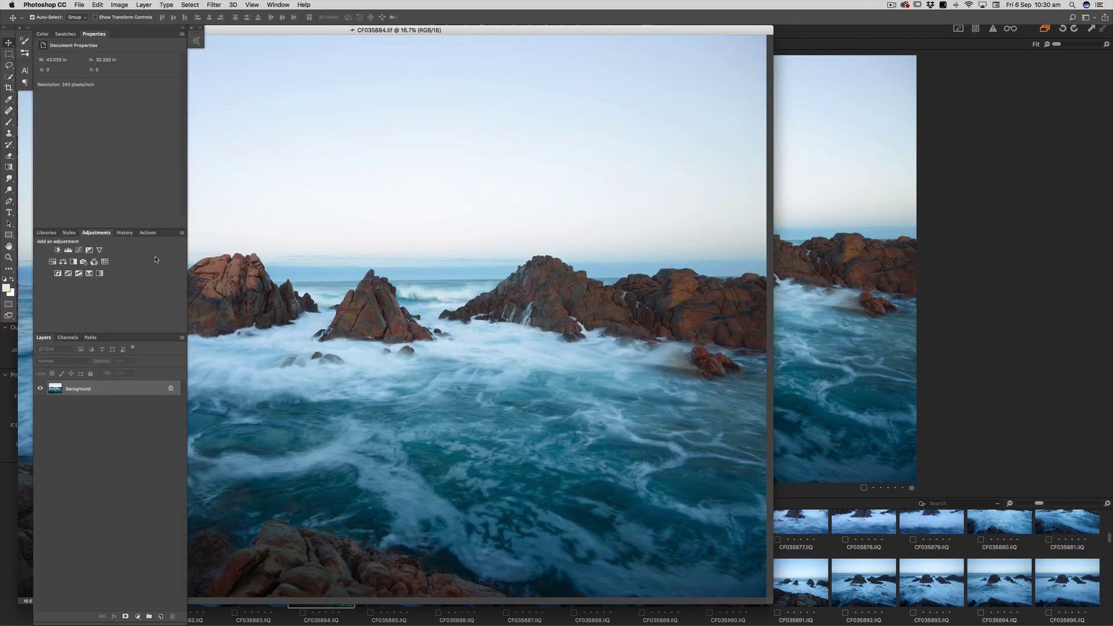
pyautogui.press('super+Tab')
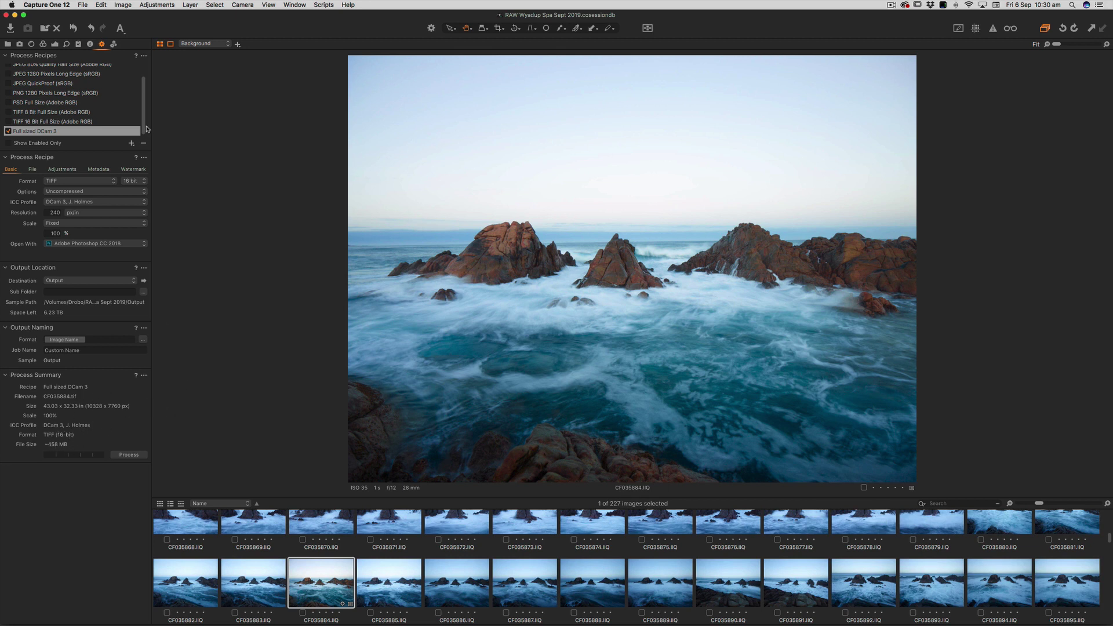
pyautogui.press('super+Tab')
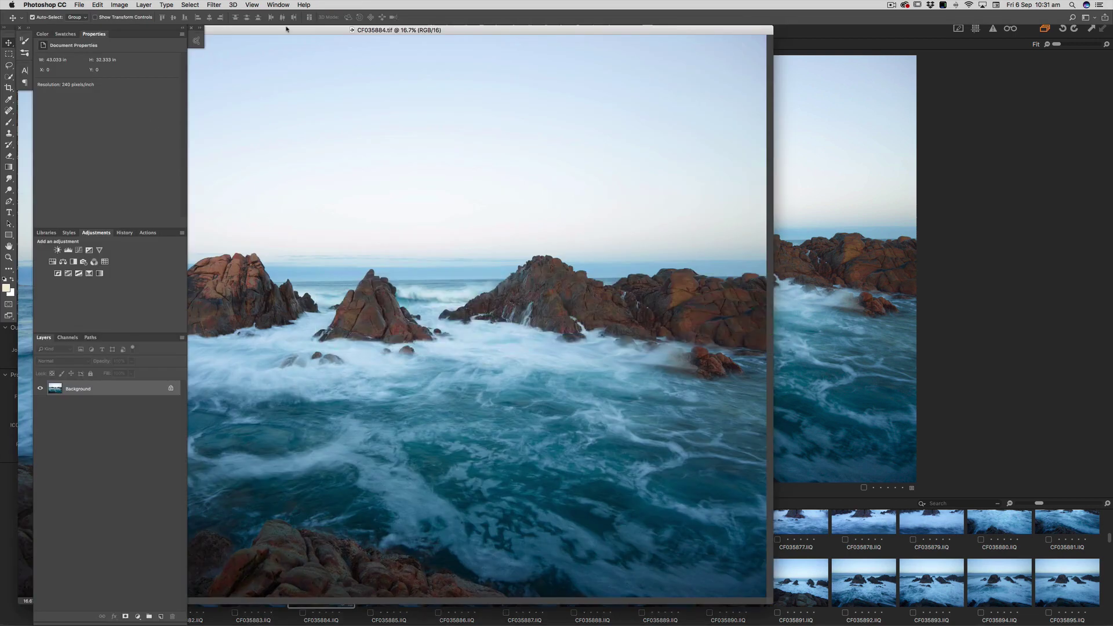
pyautogui.doubleClick(397, 30)
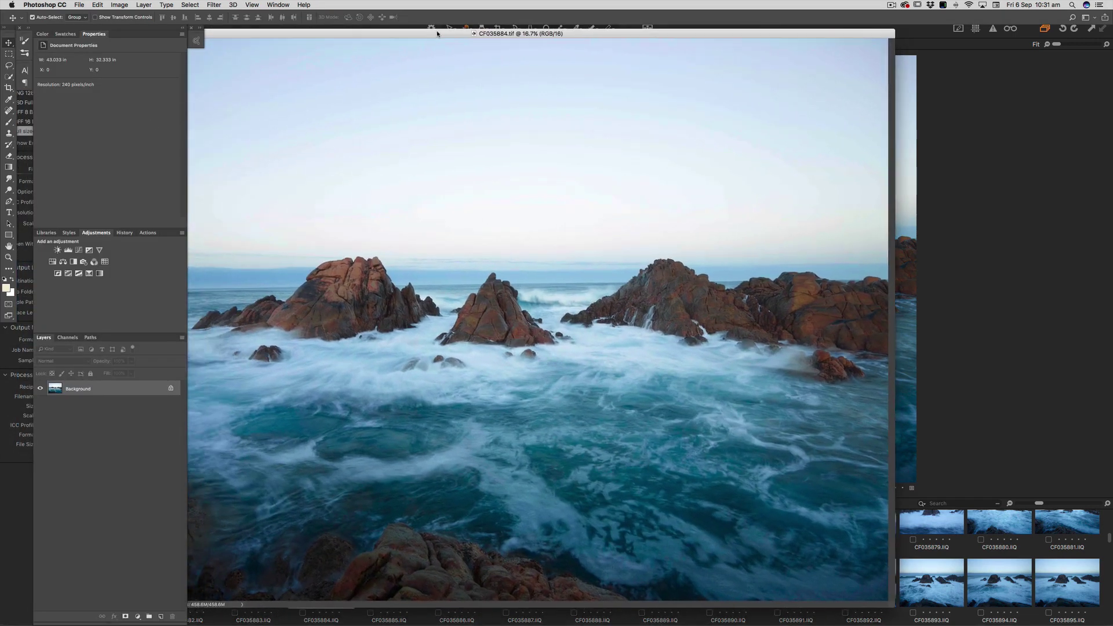
pyautogui.press('f')
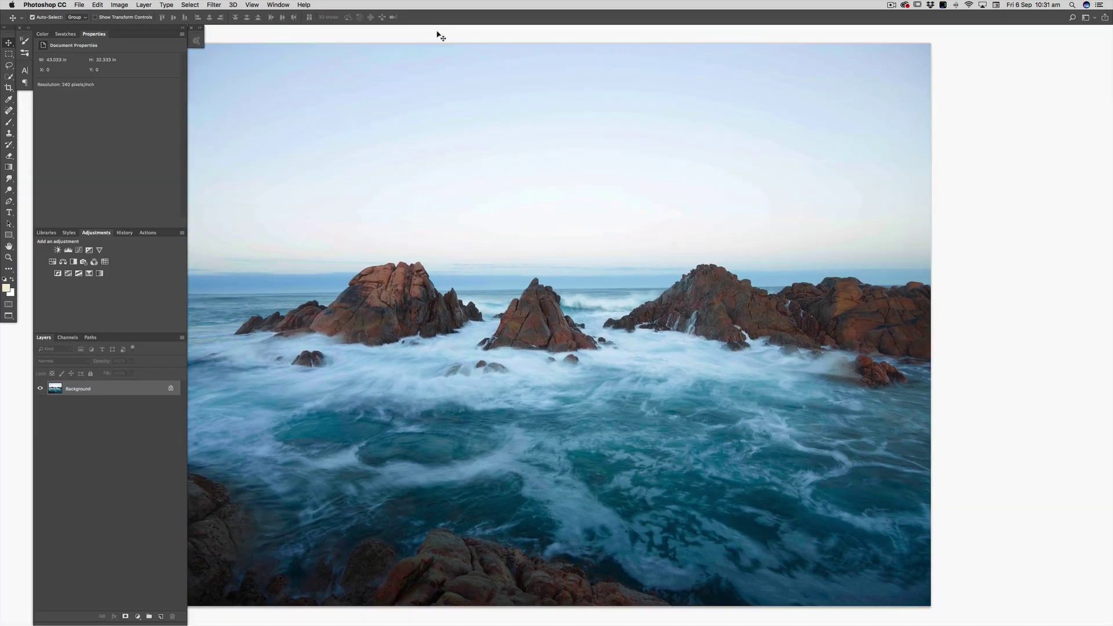
# Examine the central rock's colour and detail at high magnification and return to a view of the whole image.
pyautogui.press('super+equal')
pyautogui.press('super+equal')
pyautogui.press('super+equal')
pyautogui.press('super+equal')
pyautogui.press('super+equal')
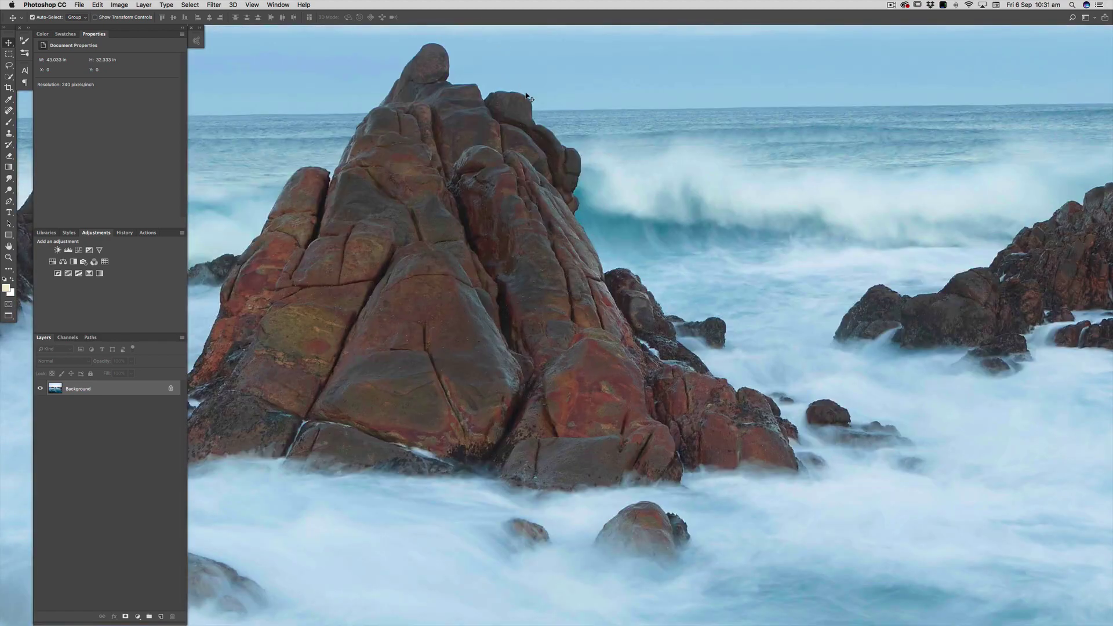
pyautogui.press('super+minus')
pyautogui.press('super+minus')
pyautogui.press('super+minus')
pyautogui.press('super+minus')
pyautogui.press('super+minus')
pyautogui.press('super+minus')
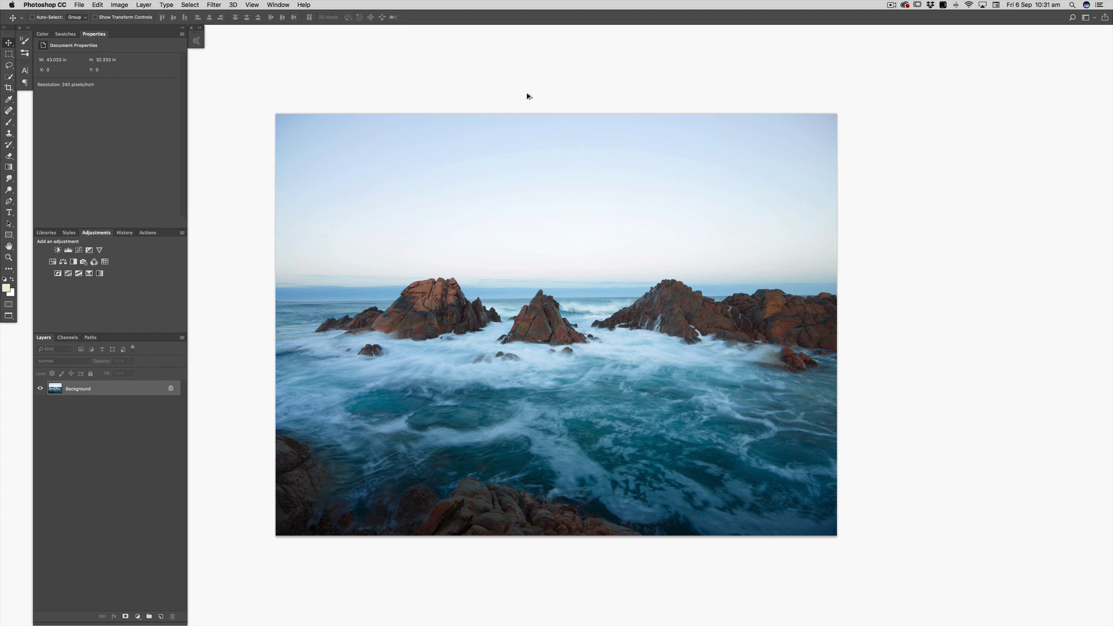
# Enlarge the canvas by 9 inches in both width and height with a white extension colour.
pyautogui.press('super+alt+c')
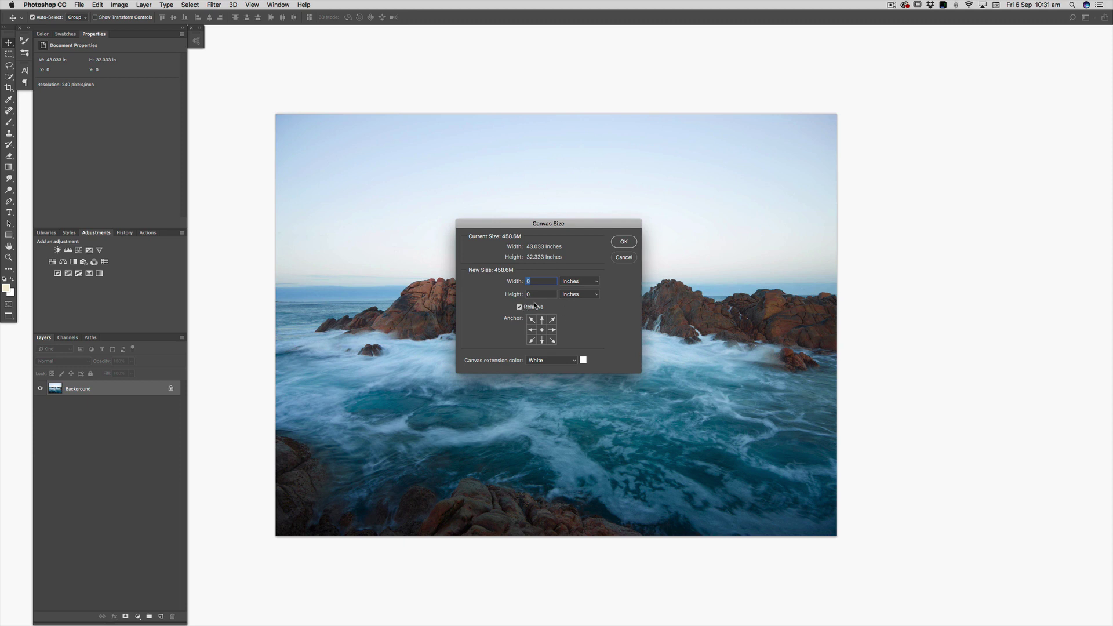
pyautogui.write('9')
pyautogui.press('Tab')
pyautogui.write('9')
pyautogui.click(624, 241)
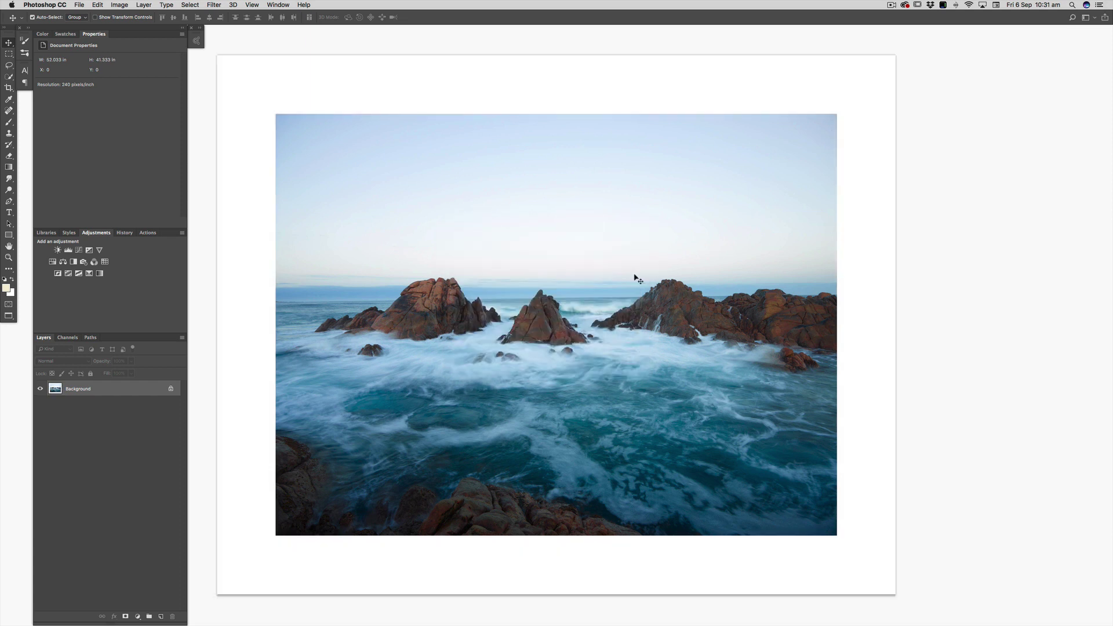
# Hide the panels and examine the white-bordered image against the dark full-screen background at several sizes.
pyautogui.press('Tab')
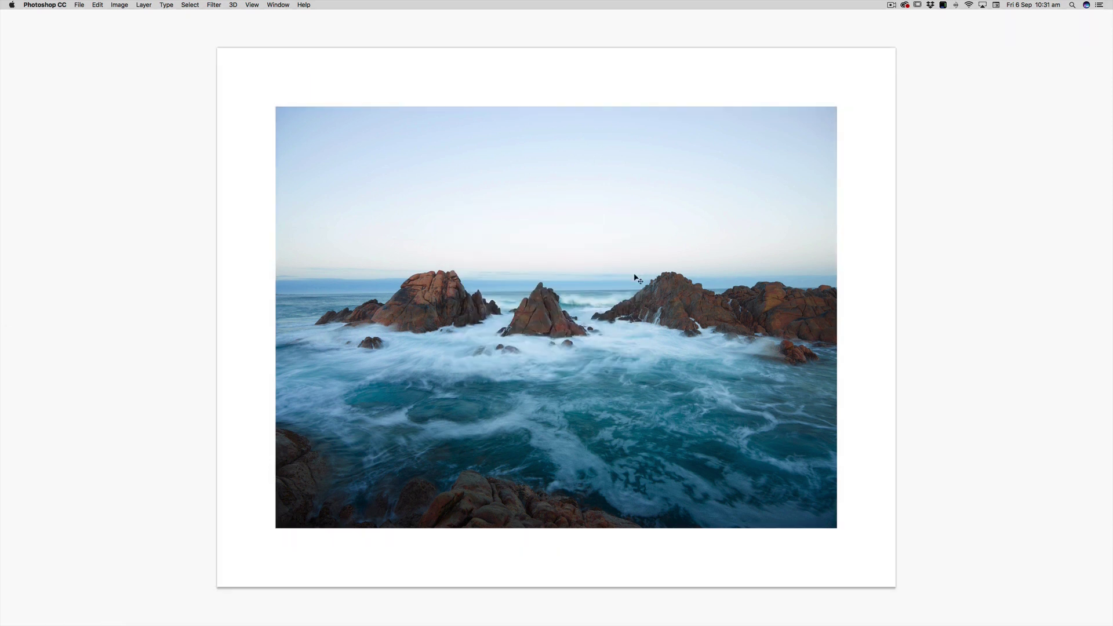
pyautogui.press('f')
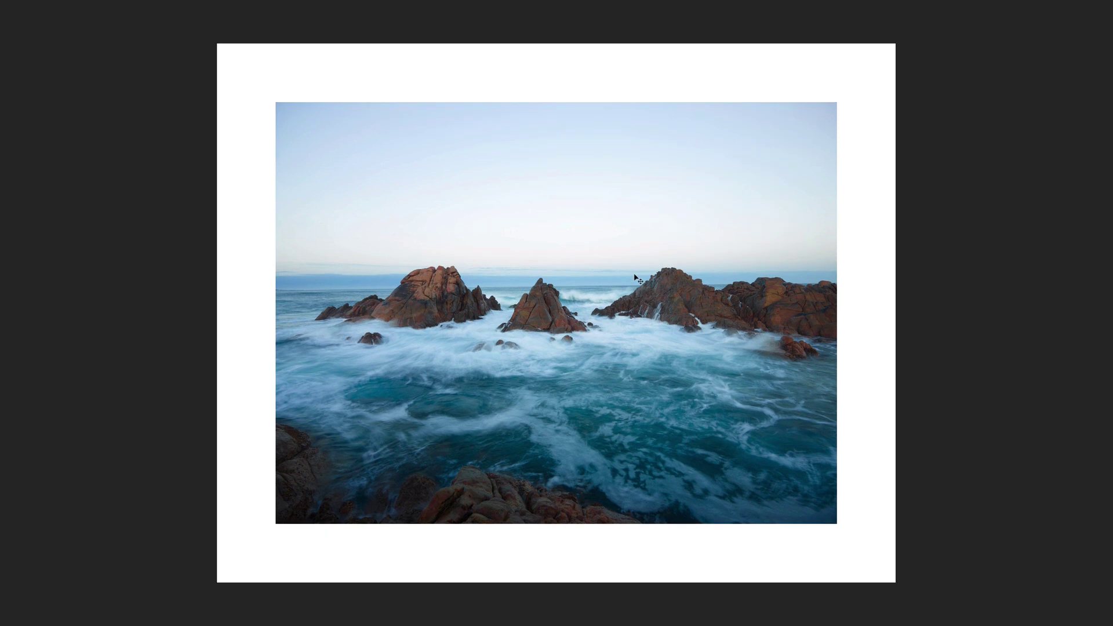
pyautogui.hotkey('ctrl', '-')
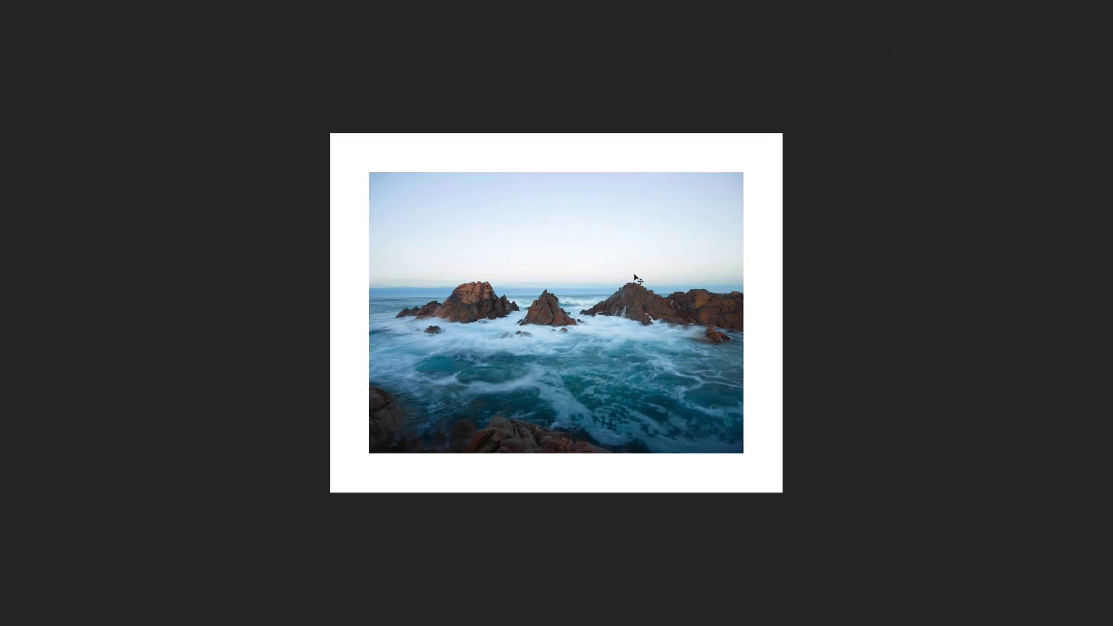
pyautogui.hotkey('ctrl', '-')
pyautogui.hotkey('ctrl', '0')
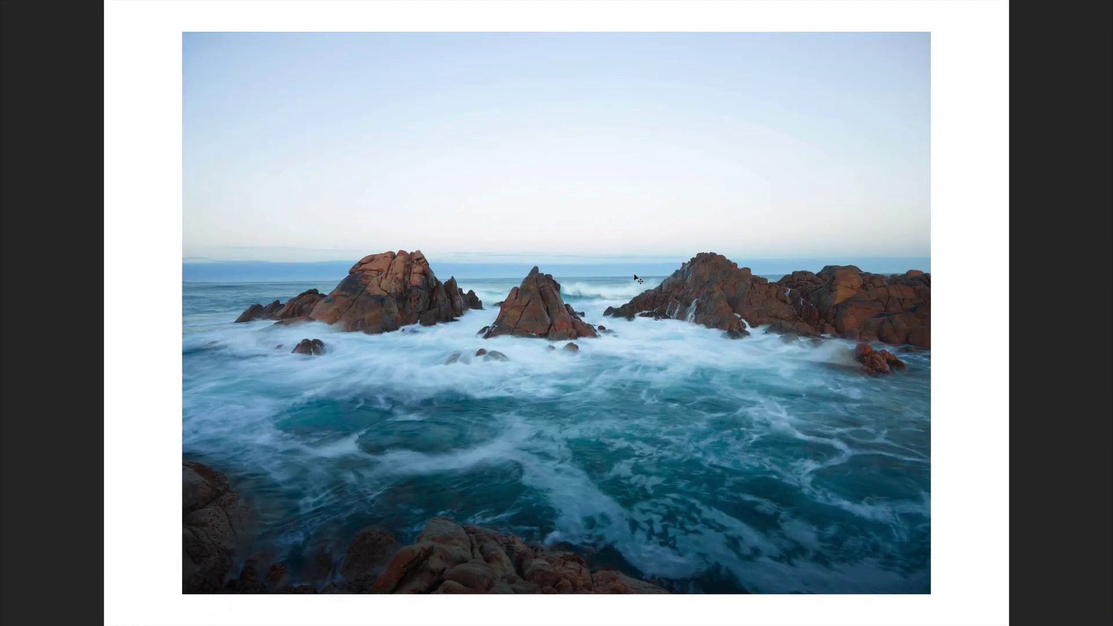
pyautogui.hotkey('ctrl', '-')
pyautogui.hotkey('ctrl', '-')
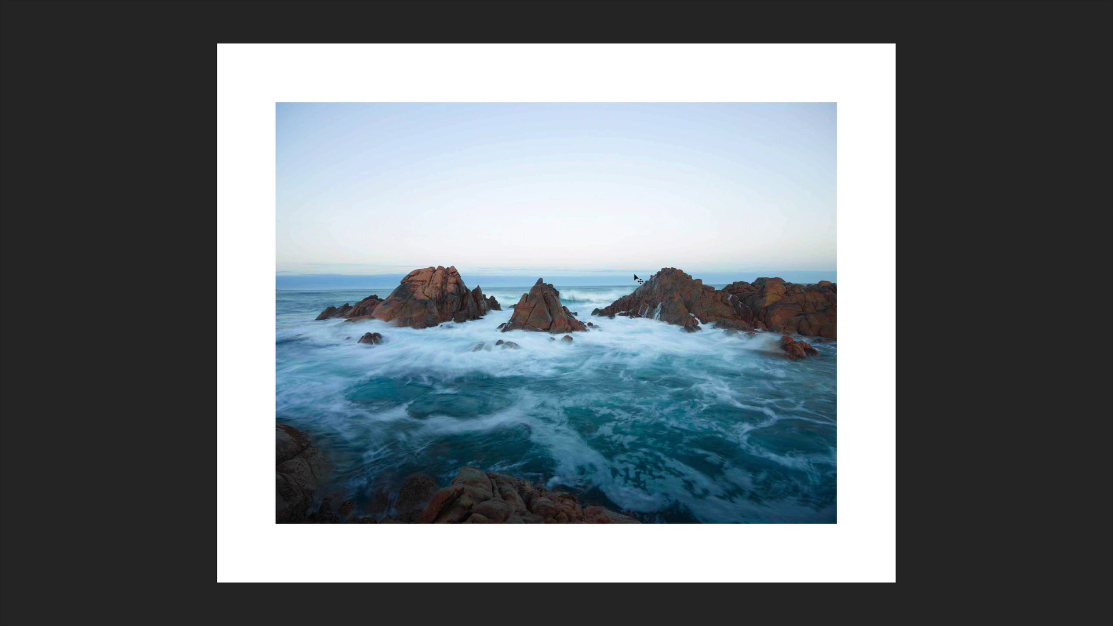
# Undo the canvas enlargement and show the panels again.
pyautogui.hotkey('ctrl', 'z')
pyautogui.press('Tab')
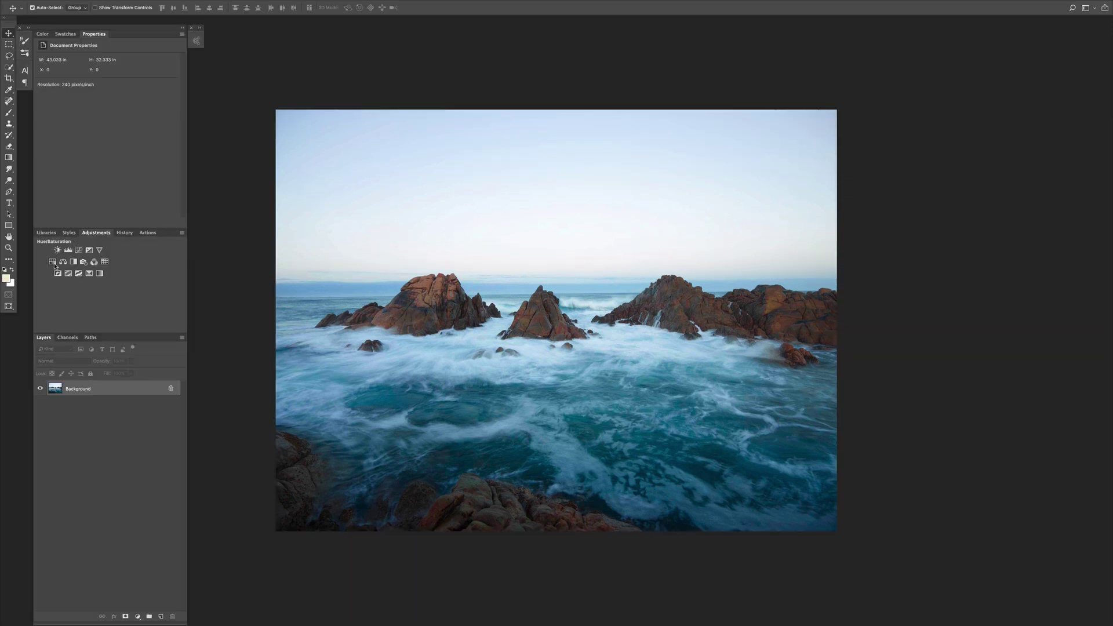
# Add a Curves adjustment layer in Screen blend mode and invert its mask to black.
pyautogui.click(67, 250)
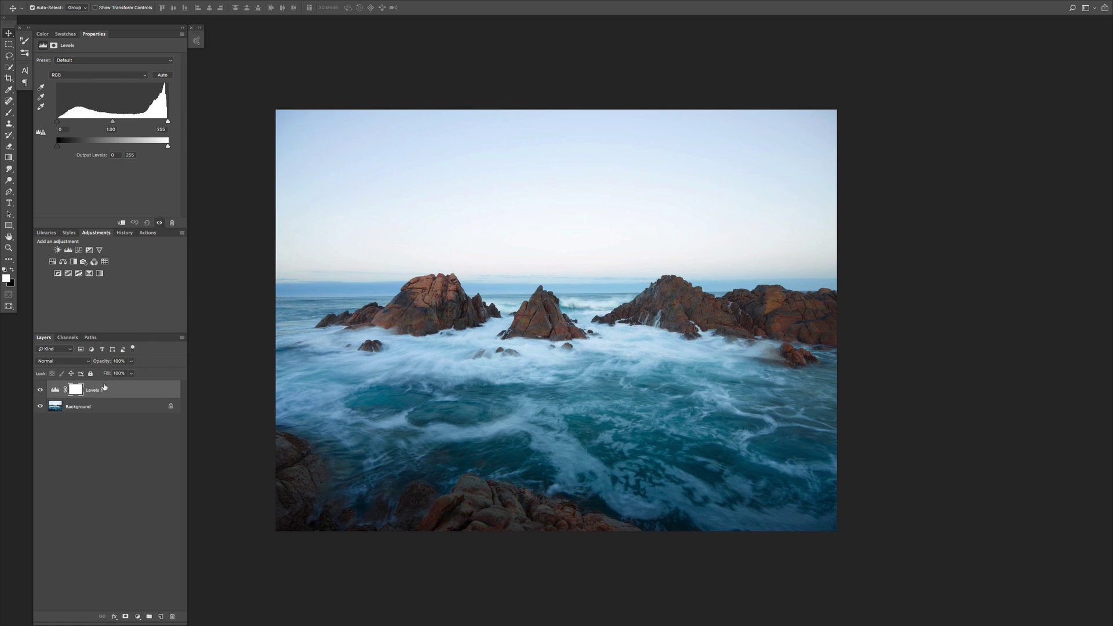
pyautogui.press('BackSpace')
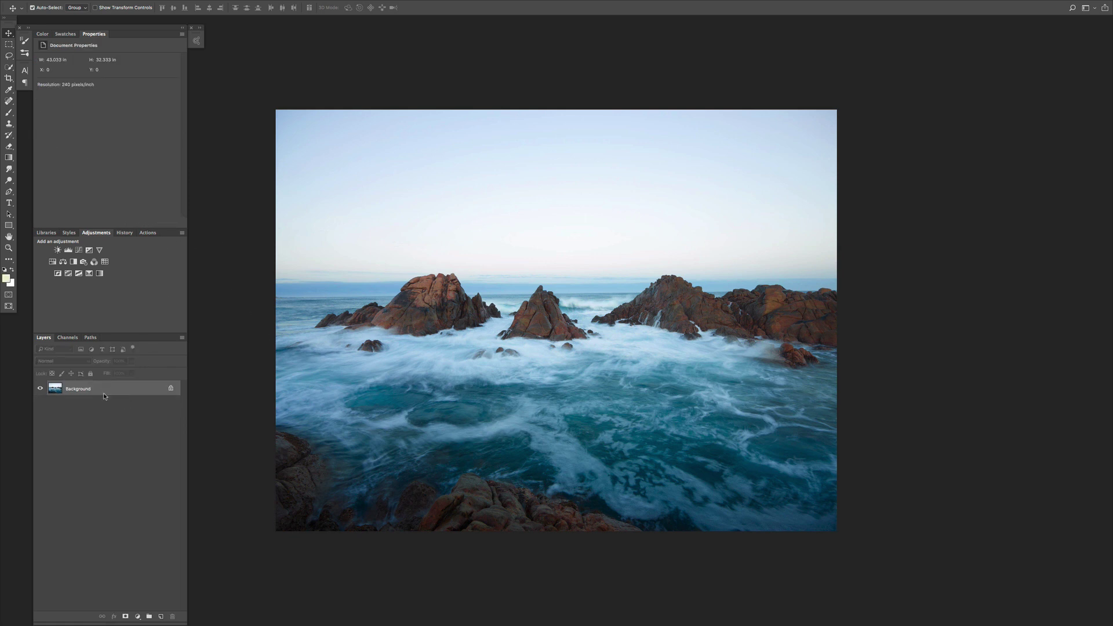
pyautogui.click(80, 250)
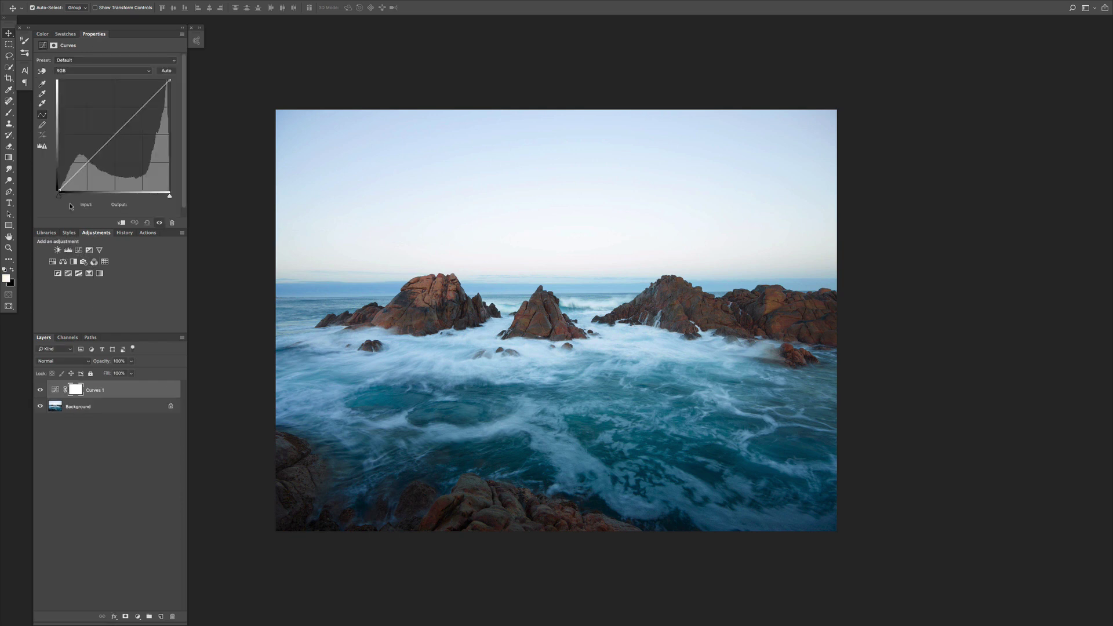
pyautogui.click(62, 361)
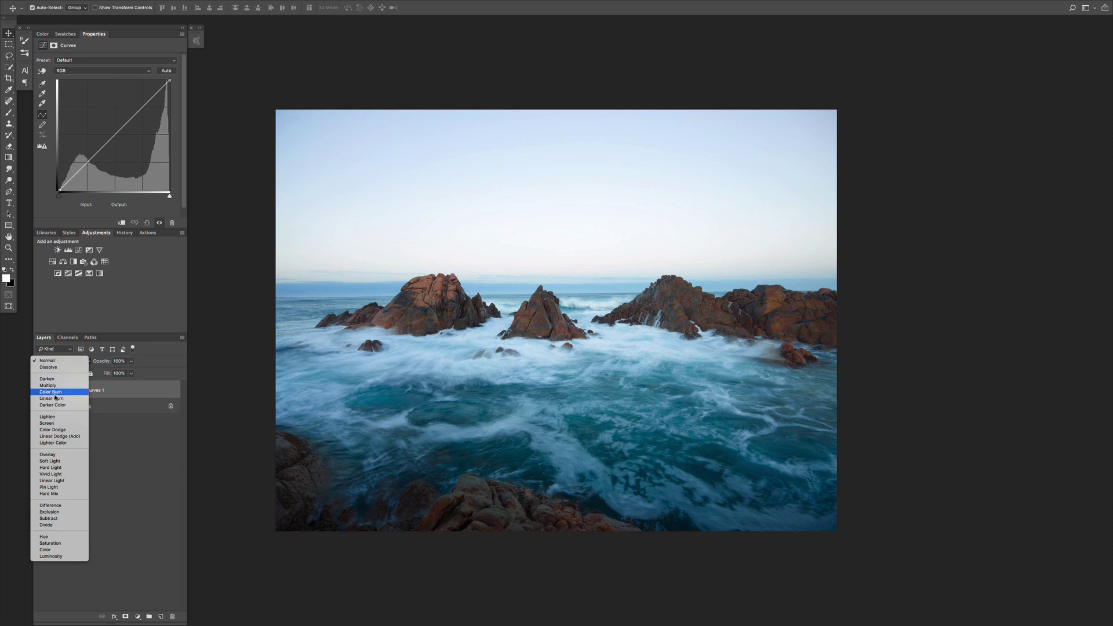
pyautogui.click(52, 425)
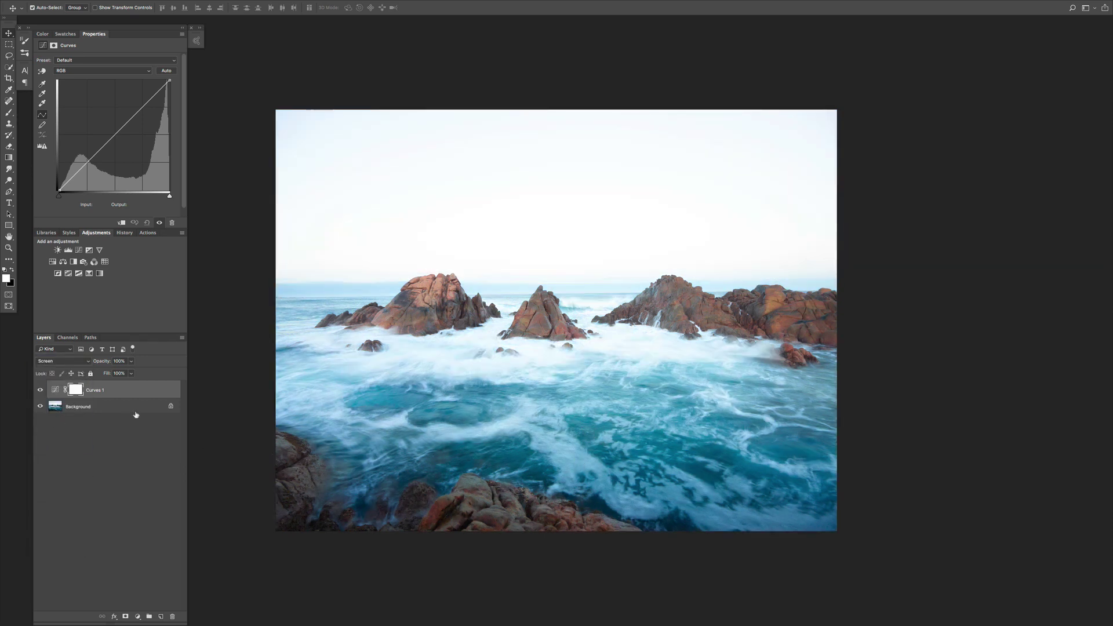
pyautogui.hotkey('ctrl', 'i')
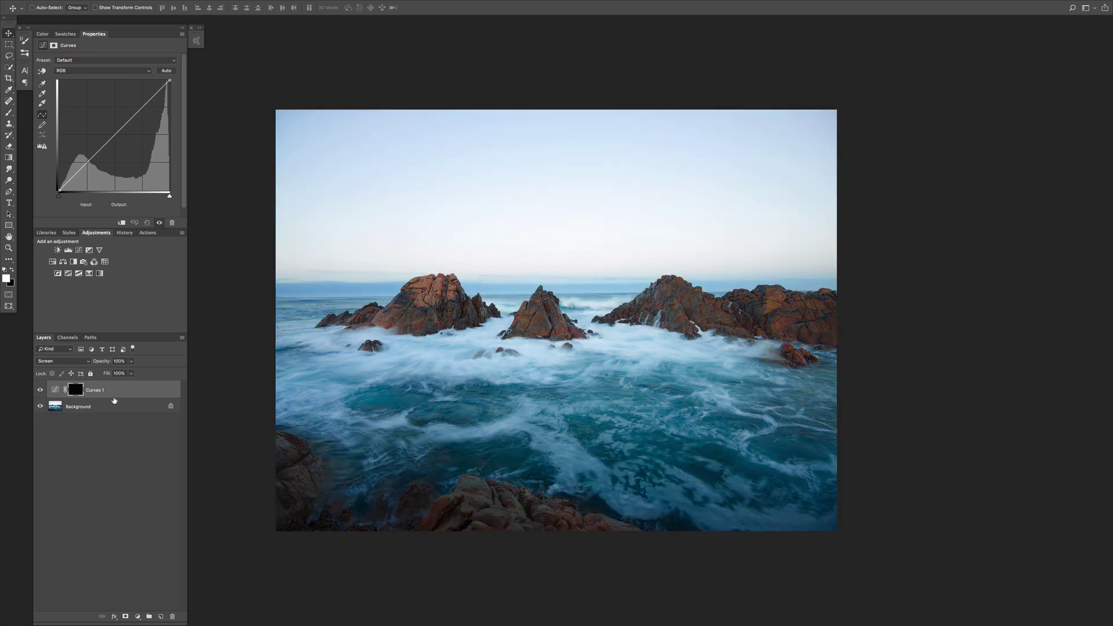
# Enlarge the brush and paint white at 30% opacity on the Curves mask across the blue-green sea in front of the rocks.
pyautogui.press('b')
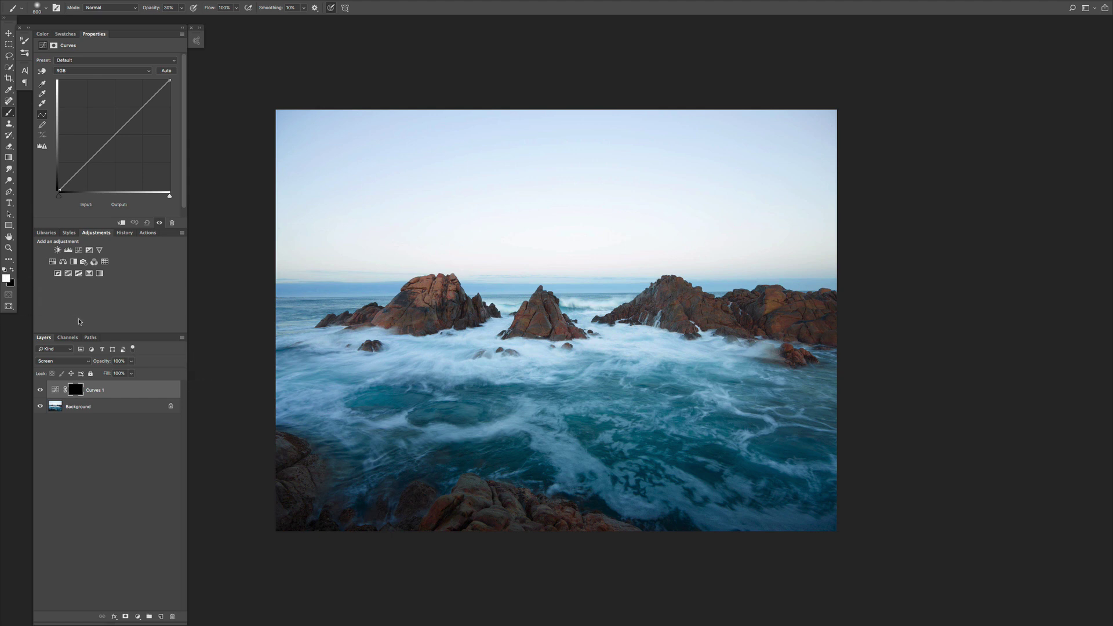
pyautogui.press('x')
pyautogui.press('x')
pyautogui.press('x')
pyautogui.press('x')
pyautogui.press(']')
pyautogui.press(']')
pyautogui.press(']')
pyautogui.press(']')
pyautogui.press(']')
pyautogui.press(']')
pyautogui.press(']')
pyautogui.press(']')
pyautogui.moveTo(360, 414)
pyautogui.mouseDown()
pyautogui.moveTo(798, 404)
pyautogui.moveTo(871, 431)
pyautogui.moveTo(894, 462)
pyautogui.moveTo(630, 417)
pyautogui.moveTo(897, 466)
pyautogui.moveTo(698, 460)
pyautogui.moveTo(765, 486)
pyautogui.moveTo(525, 439)
pyautogui.moveTo(578, 436)
pyautogui.moveTo(819, 475)
pyautogui.moveTo(657, 451)
pyautogui.moveTo(461, 444)
pyautogui.moveTo(351, 414)
pyautogui.moveTo(462, 427)
pyautogui.moveTo(231, 393)
pyautogui.moveTo(371, 443)
pyautogui.moveTo(419, 441)
pyautogui.moveTo(360, 410)
pyautogui.moveTo(356, 430)
pyautogui.moveTo(393, 465)
pyautogui.moveTo(348, 455)
pyautogui.moveTo(403, 469)
pyautogui.moveTo(327, 457)
pyautogui.moveTo(285, 413)
pyautogui.moveTo(466, 480)
pyautogui.moveTo(518, 472)
pyautogui.moveTo(423, 451)
pyautogui.moveTo(431, 462)
pyautogui.moveTo(489, 465)
pyautogui.moveTo(425, 462)
pyautogui.moveTo(596, 470)
pyautogui.moveTo(409, 432)
pyautogui.moveTo(433, 452)
pyautogui.moveTo(542, 476)
pyautogui.moveTo(348, 390)
pyautogui.moveTo(253, 373)
pyautogui.mouseUp()
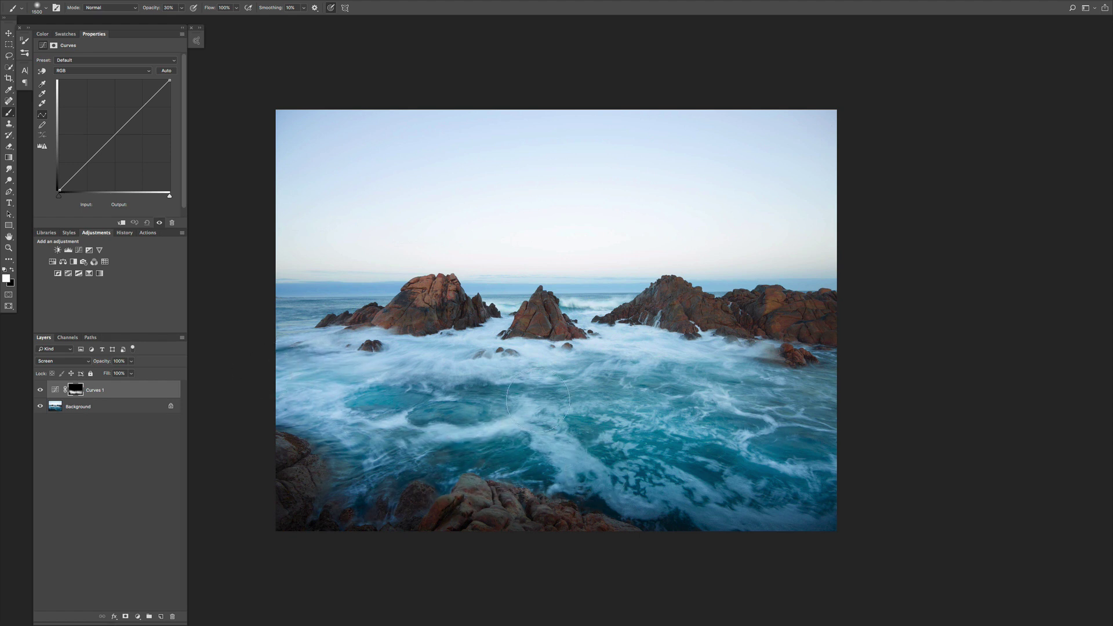
pyautogui.moveTo(538, 400)
pyautogui.mouseDown()
pyautogui.moveTo(764, 389)
pyautogui.moveTo(845, 405)
pyautogui.moveTo(770, 380)
pyautogui.moveTo(781, 351)
pyautogui.moveTo(804, 339)
pyautogui.moveTo(864, 369)
pyautogui.moveTo(732, 361)
pyautogui.moveTo(741, 347)
pyautogui.moveTo(793, 389)
pyautogui.mouseUp()
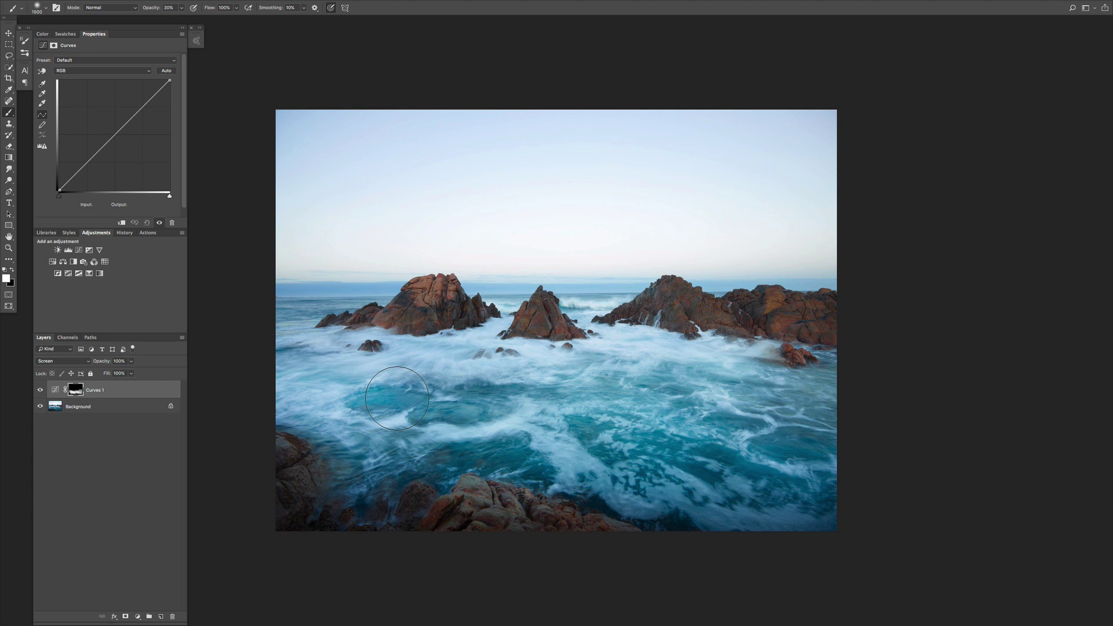
# Compare the sea with and without the Curves layer and flatten the layer into the Background.
pyautogui.click(40, 390)
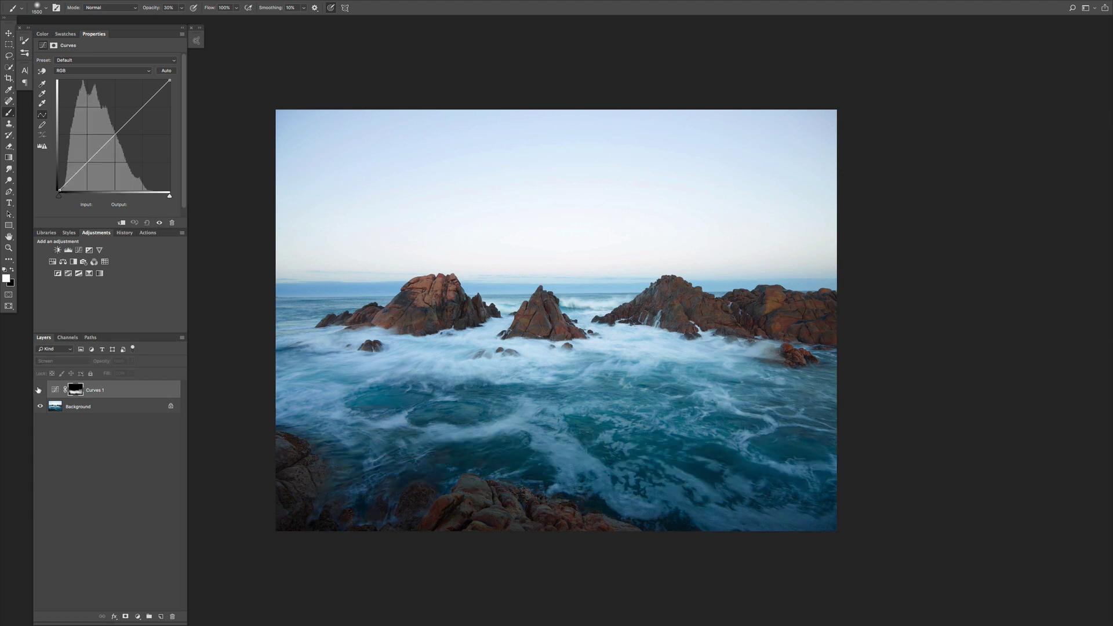
pyautogui.click(39, 390)
pyautogui.click(38, 390)
pyautogui.click(39, 389)
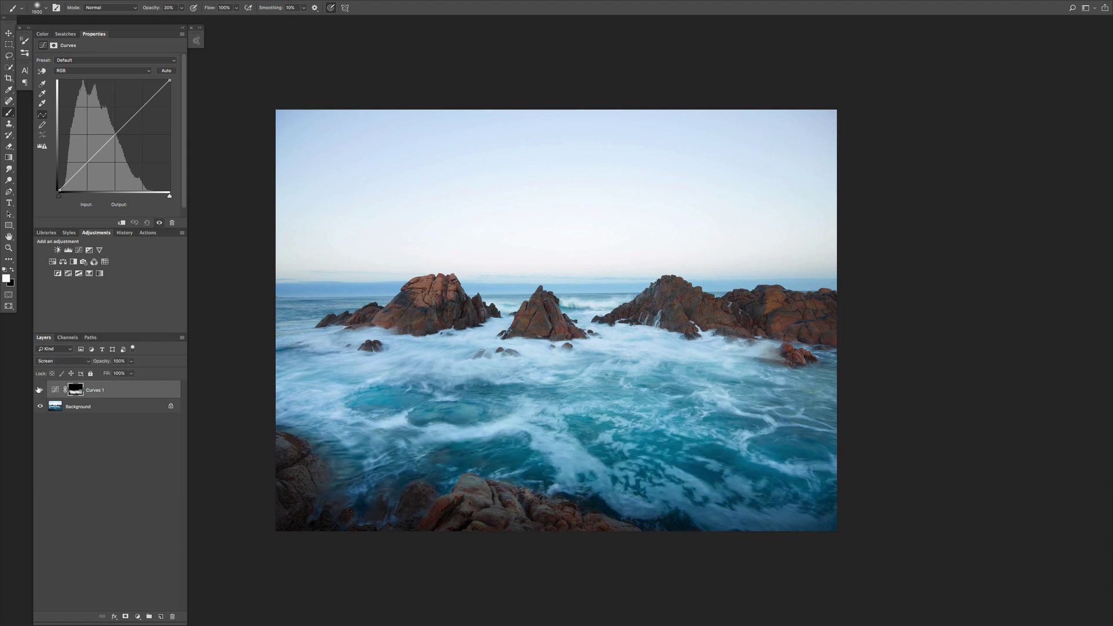
pyautogui.click(39, 390)
pyautogui.click(39, 390)
pyautogui.press('Delete')
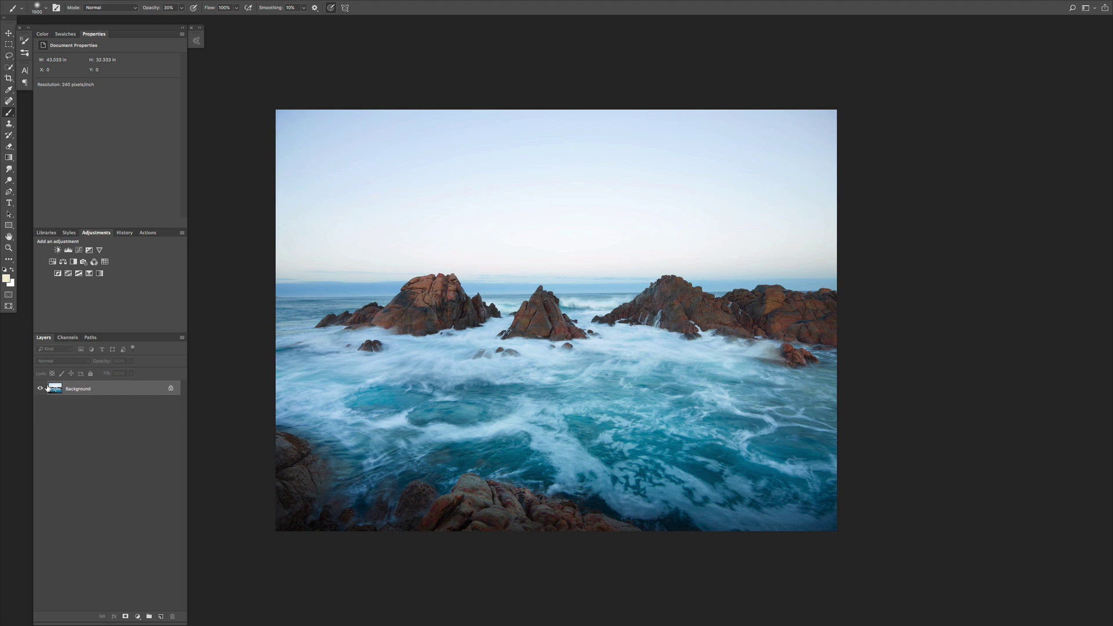
# Select the sky above the rocks with the Quick Selection tool.
pyautogui.press('w')
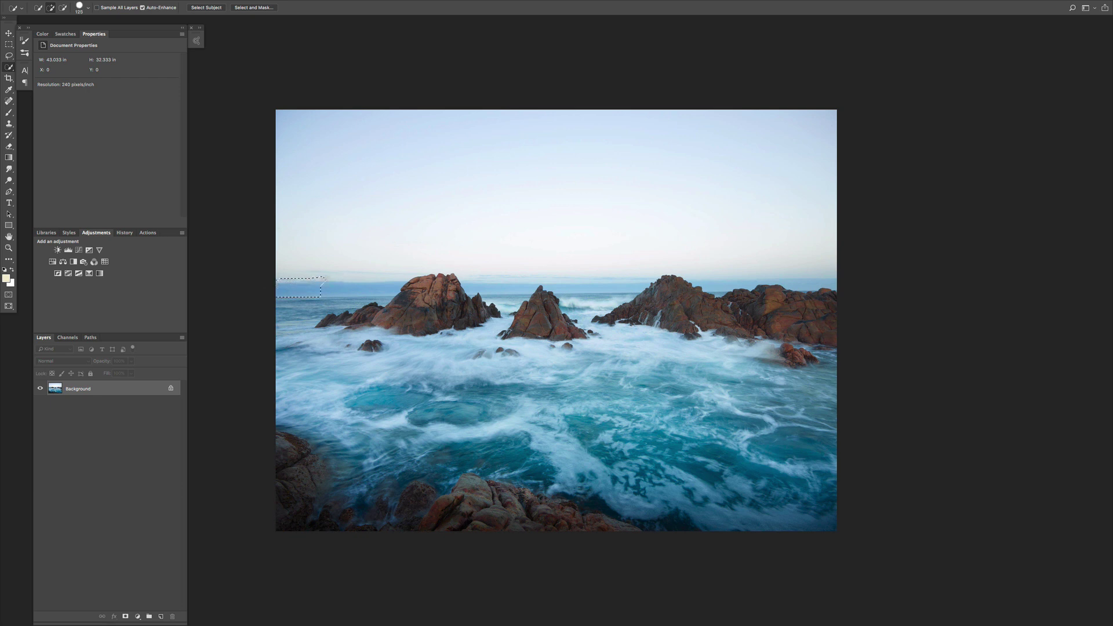
pyautogui.moveTo(365, 277)
pyautogui.mouseDown()
pyautogui.moveTo(400, 276)
pyautogui.moveTo(409, 243)
pyautogui.moveTo(462, 239)
pyautogui.mouseUp()
# Subtract the sea below the horizon beside the large rock on the far left from the sky selection with the Polygonal Lasso.
pyautogui.press('l')
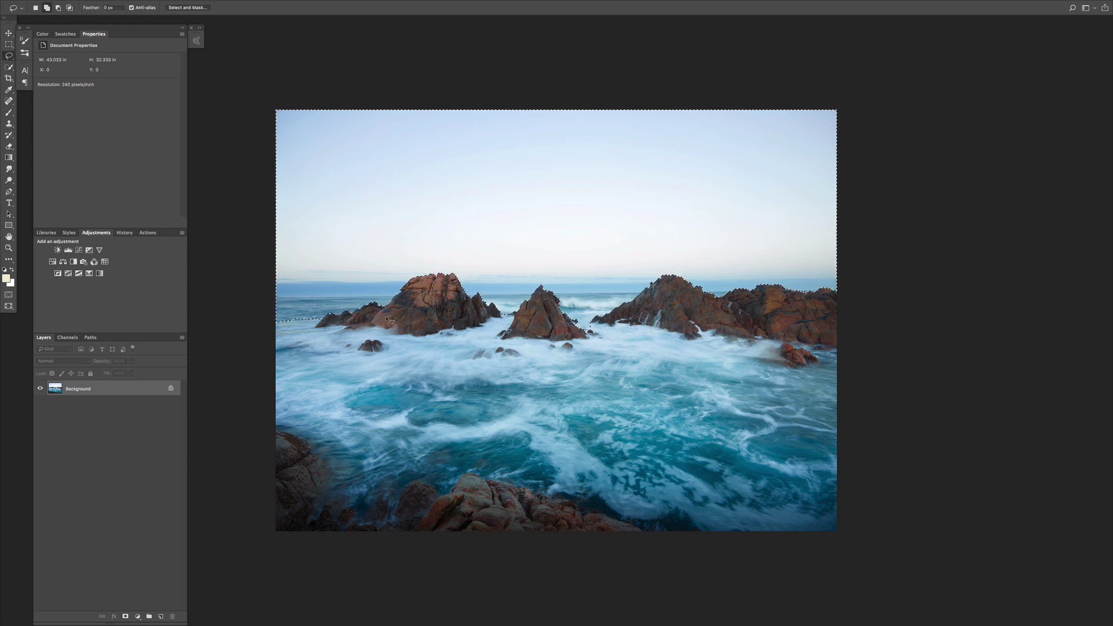
pyautogui.hotkey('shift', 'l')
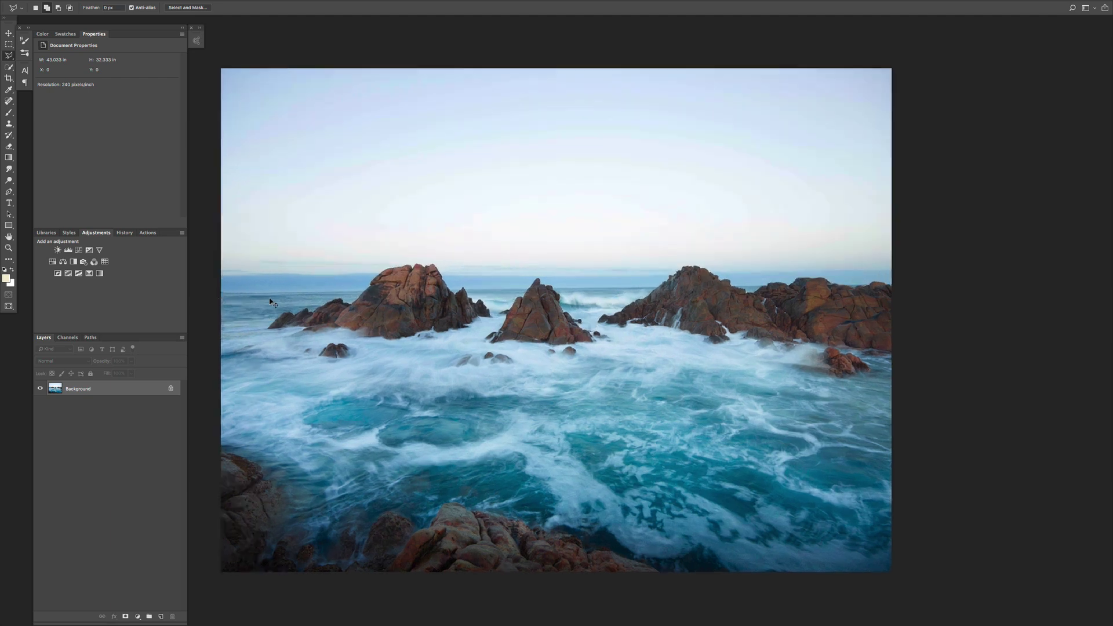
pyautogui.press('super+plus')
pyautogui.press('super+plus')
pyautogui.press('super+plus')
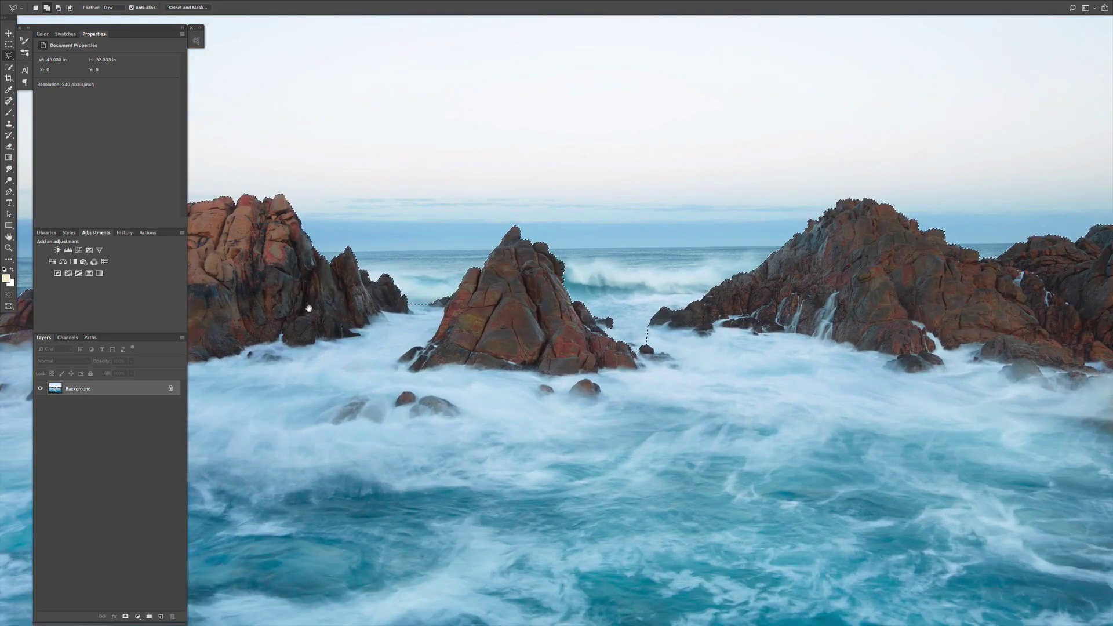
pyautogui.moveTo(339, 315); pyautogui.dragTo(686, 299)
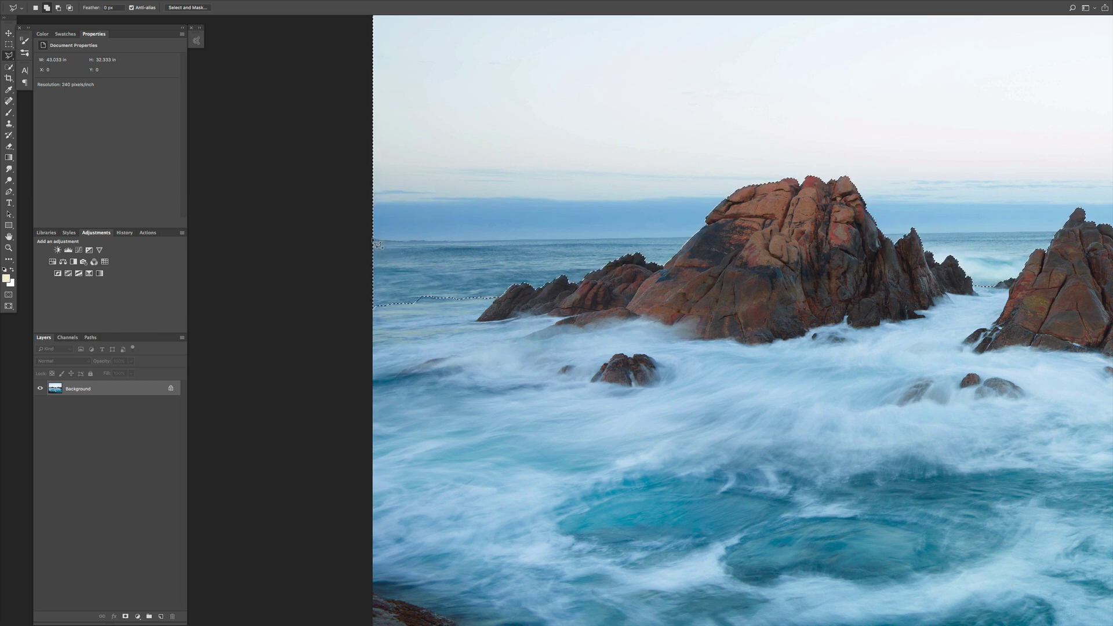
pyautogui.press('alt')
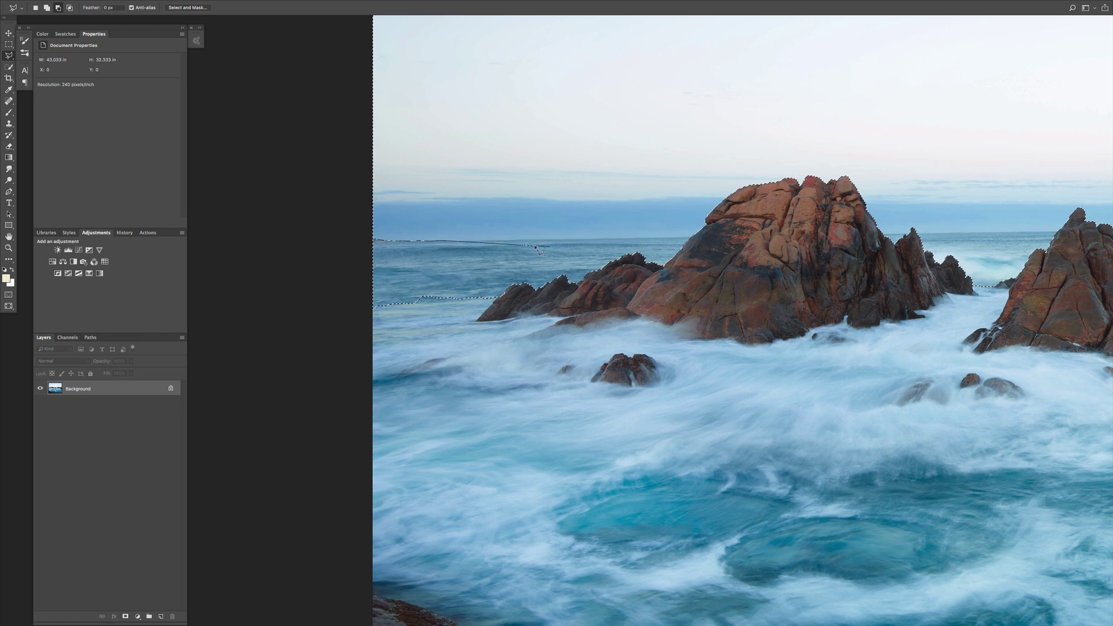
pyautogui.click(455, 241)
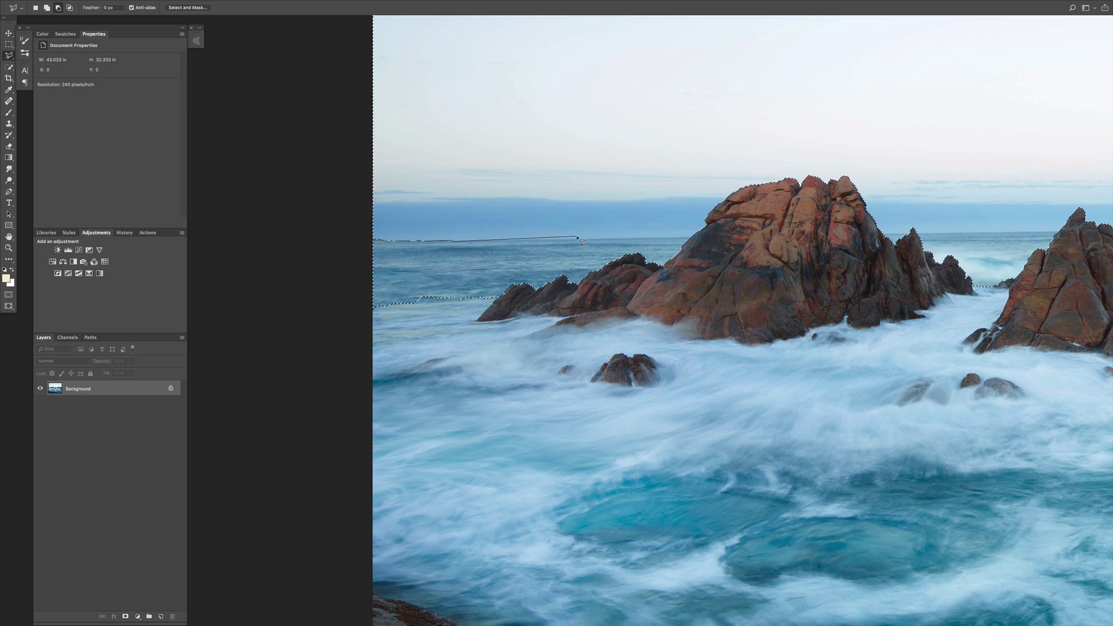
pyautogui.click(696, 237)
pyautogui.click(690, 266)
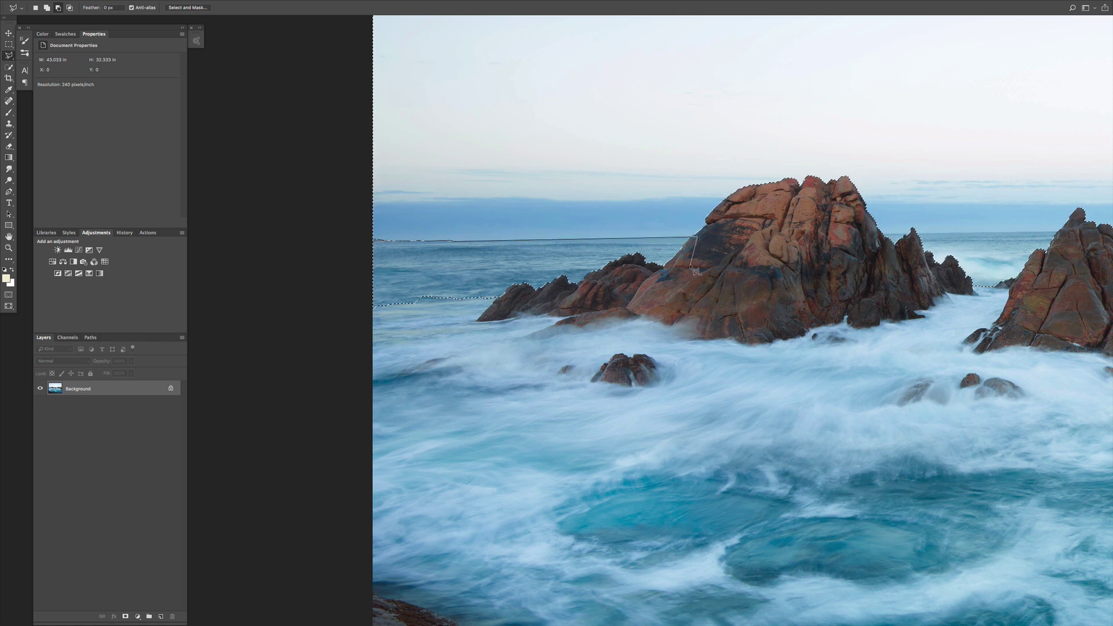
pyautogui.click(355, 356)
pyautogui.click(375, 243)
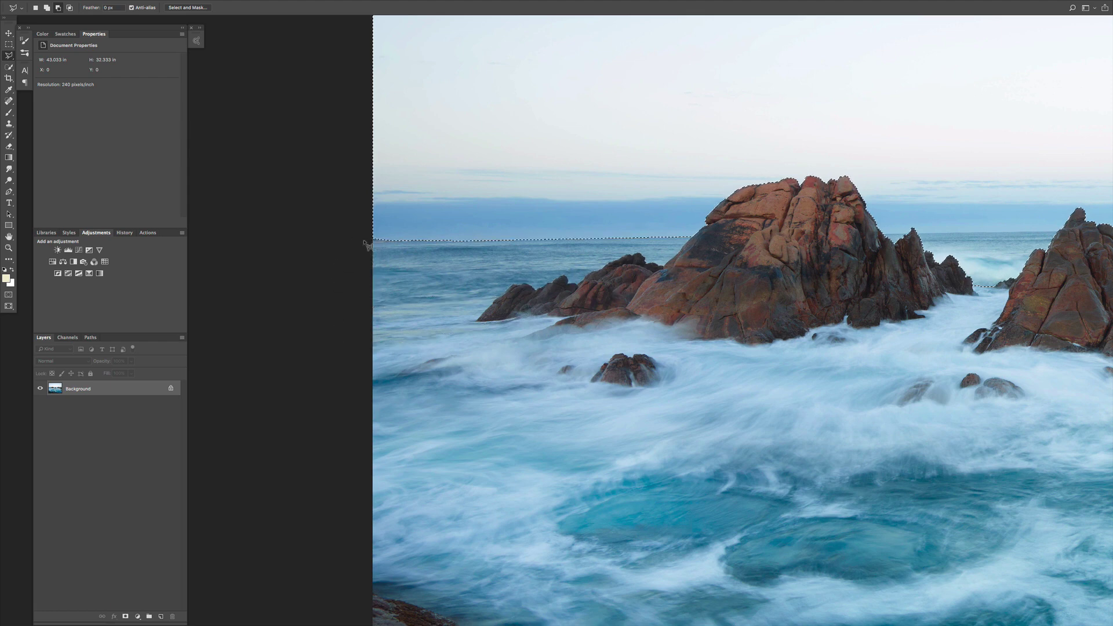
# Subtract the sea around the pointed middle rock from the sky selection, following the horizon between the two larger rock groups.
pyautogui.hscroll(10, 617, 296)
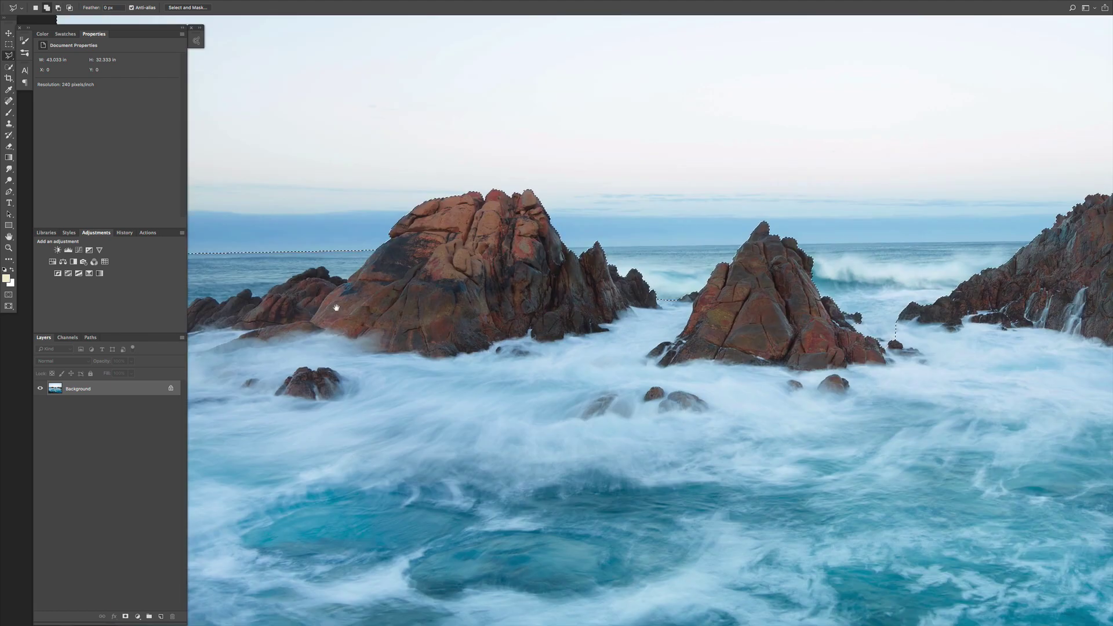
pyautogui.hscroll(5, 337, 308)
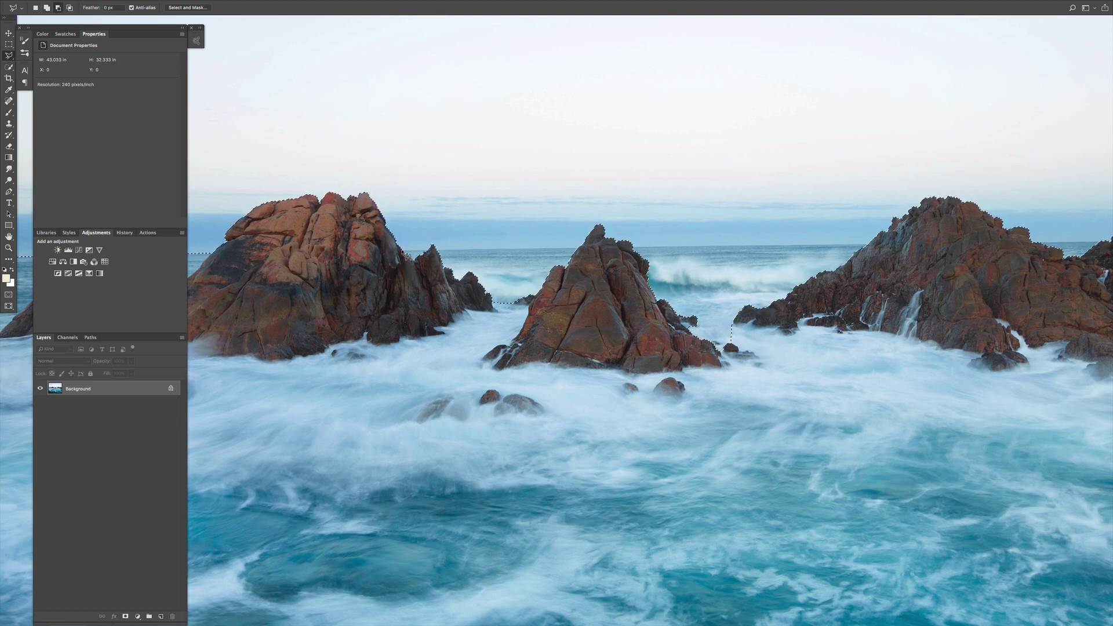
pyautogui.click(404, 252)
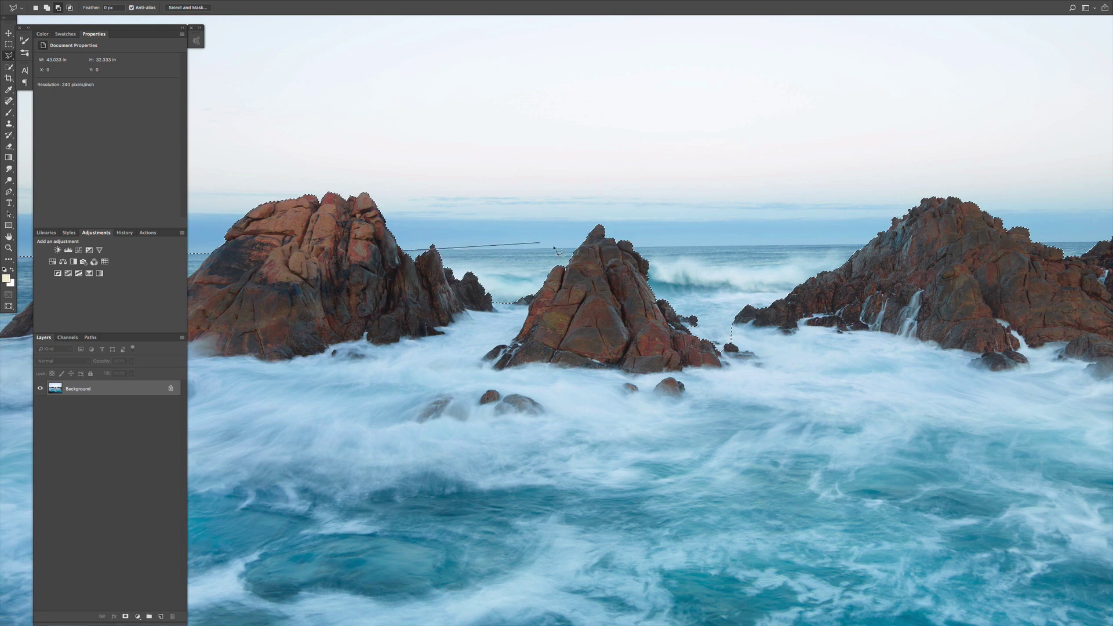
pyautogui.click(875, 245)
pyautogui.click(758, 398)
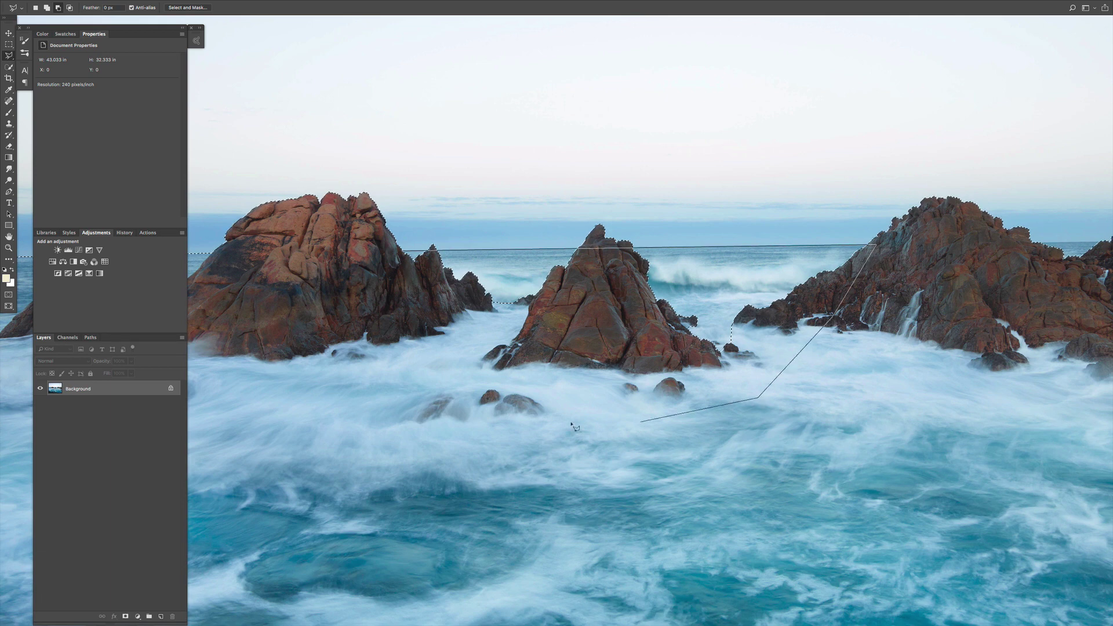
pyautogui.click(539, 422)
pyautogui.click(438, 346)
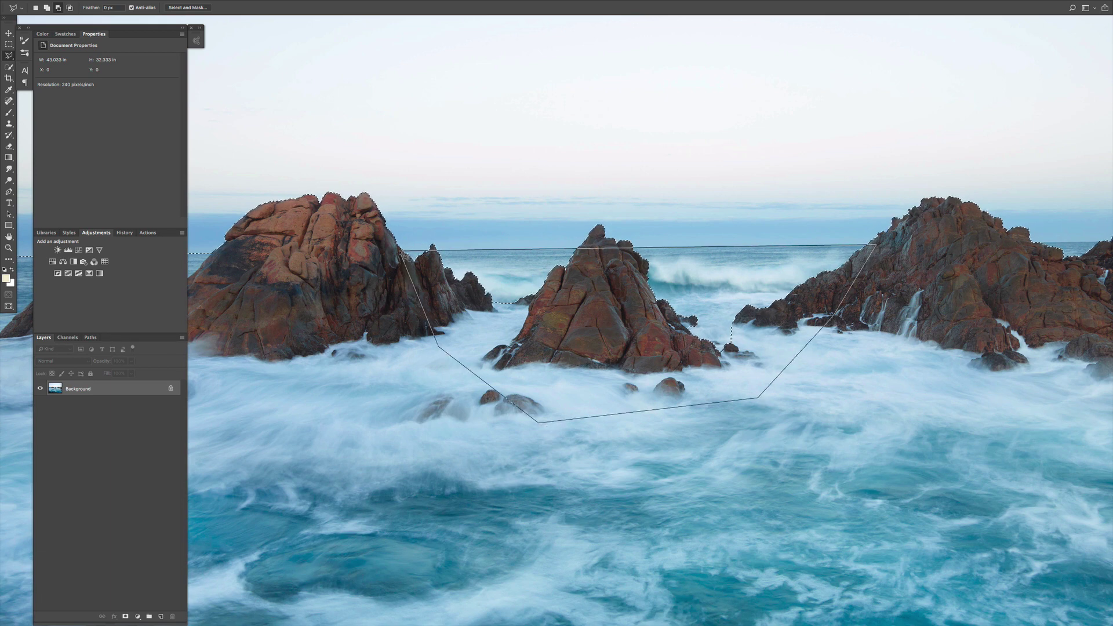
pyautogui.click(400, 253)
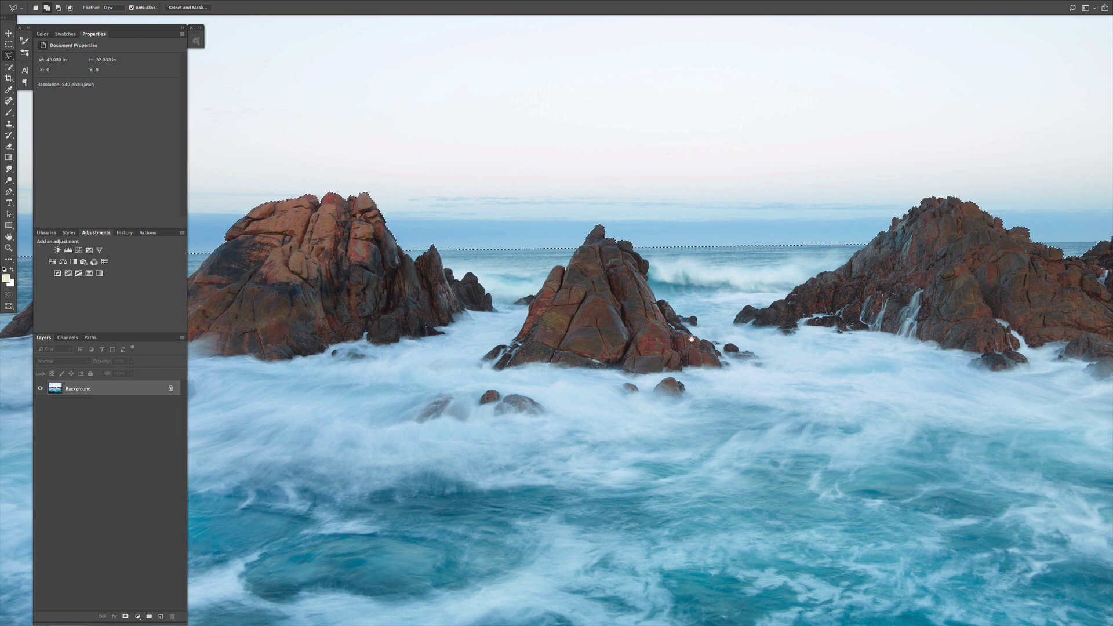
# Subtract the small patch of sea in the dip between the peaks of the right-hand rock group from the selection.
pyautogui.moveTo(734, 337); pyautogui.dragTo(369, 337)
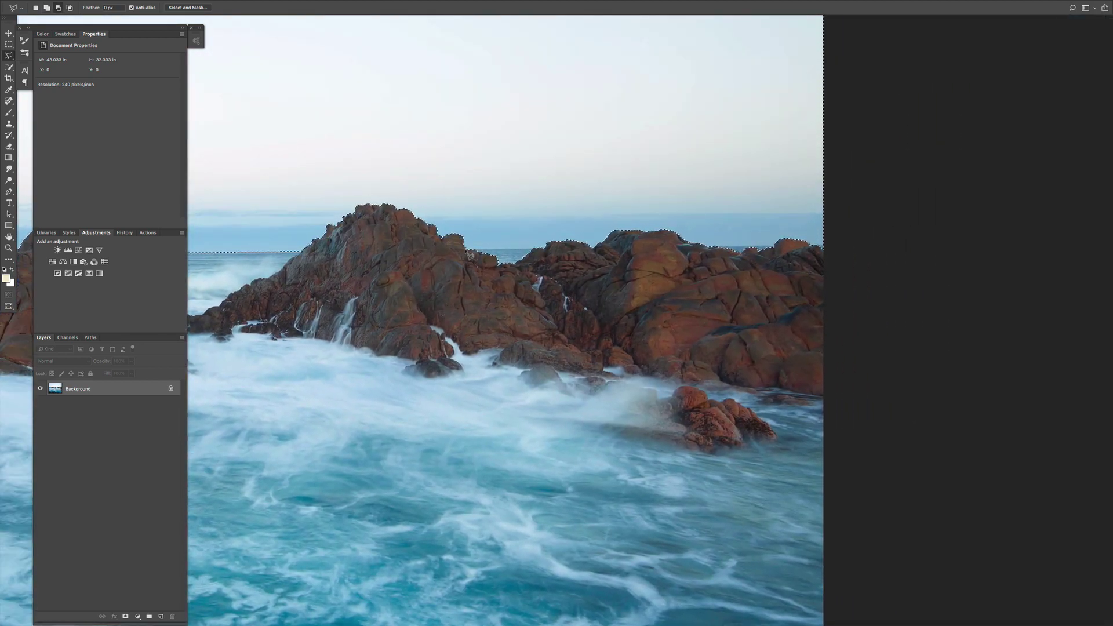
pyautogui.click(534, 250)
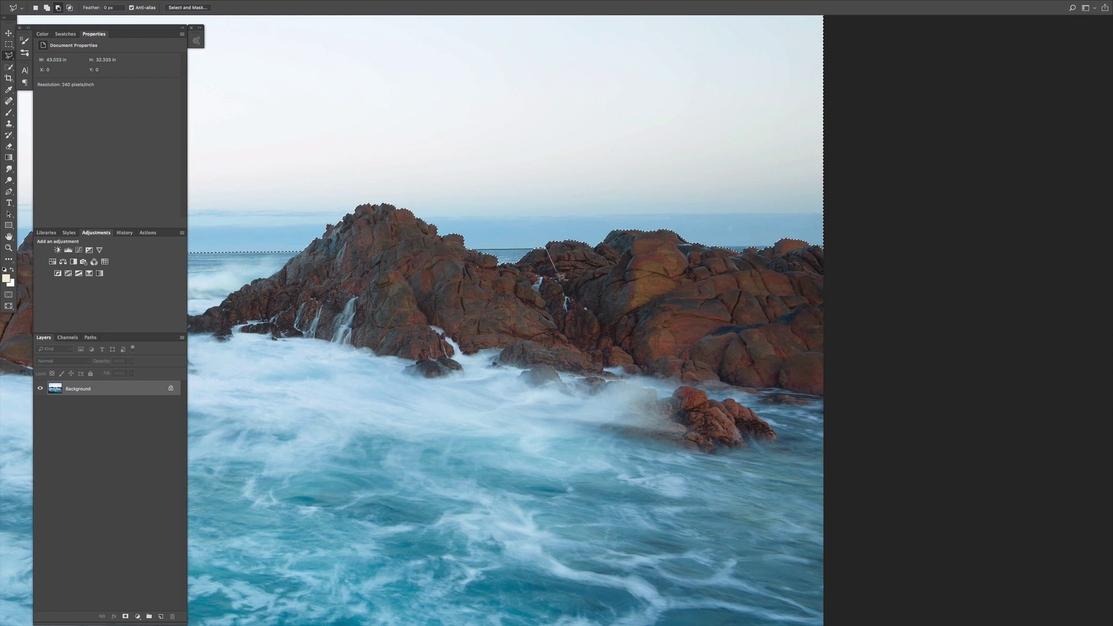
pyautogui.click(555, 272)
pyautogui.click(450, 289)
pyautogui.click(442, 268)
pyautogui.click(471, 255)
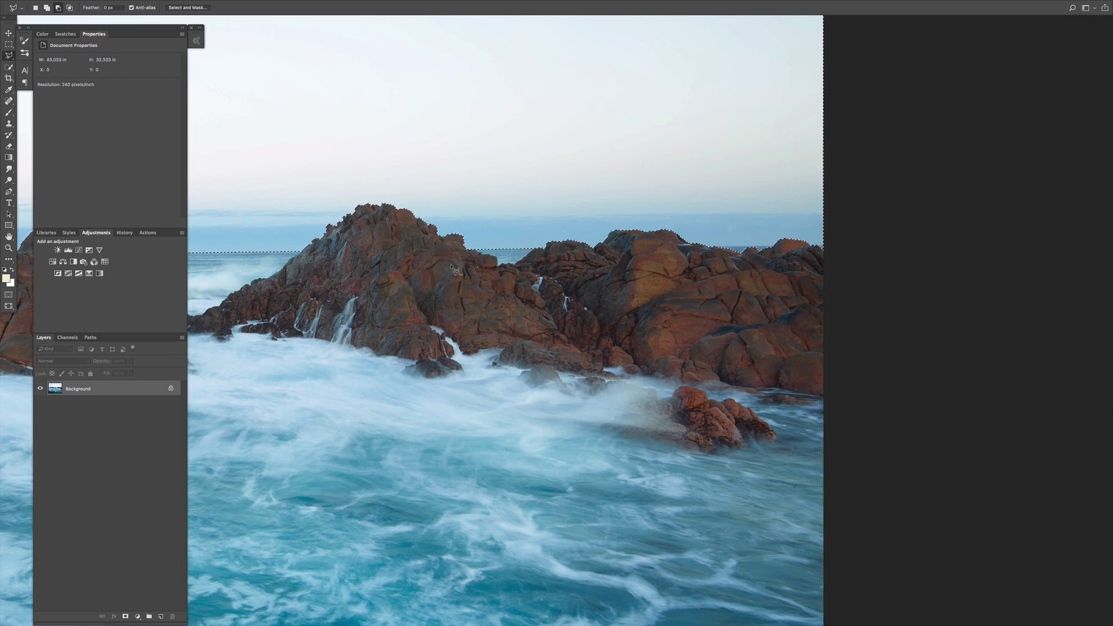
# Subtract the sliver of sea below the horizon at the far right end of the rocks from the selection.
pyautogui.click(708, 246)
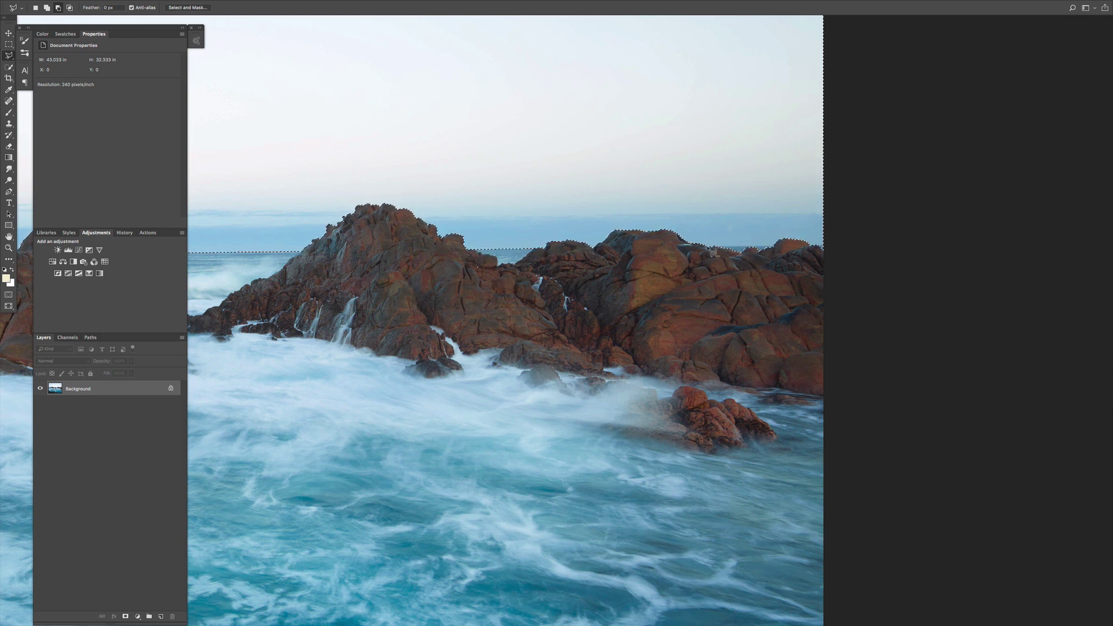
pyautogui.click(862, 244)
pyautogui.click(824, 274)
pyautogui.click(717, 284)
pyautogui.click(678, 261)
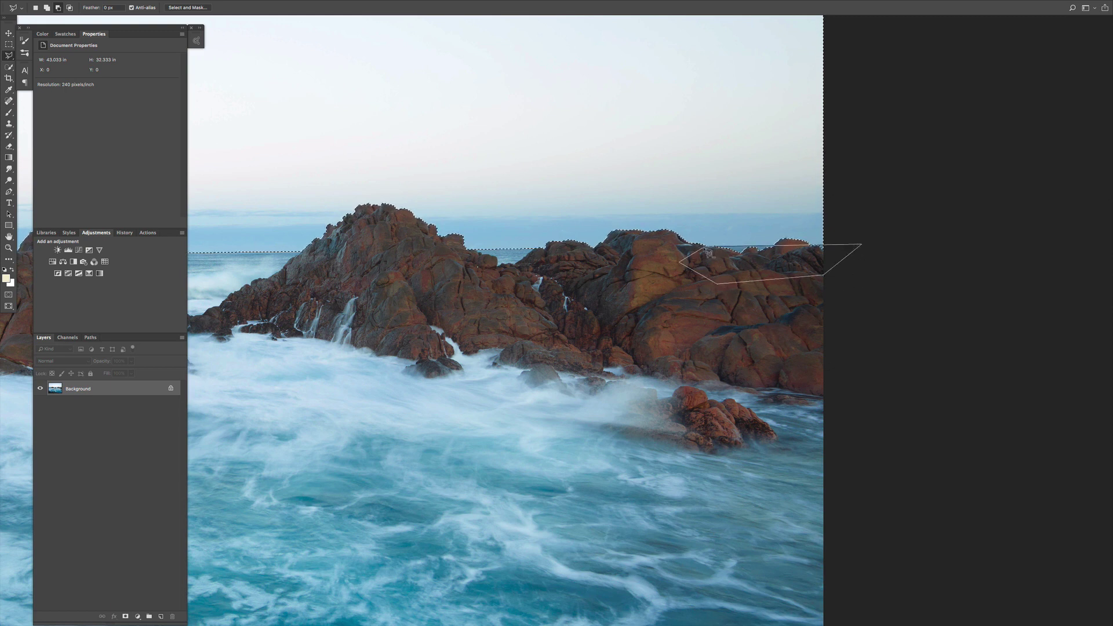
pyautogui.click(711, 251)
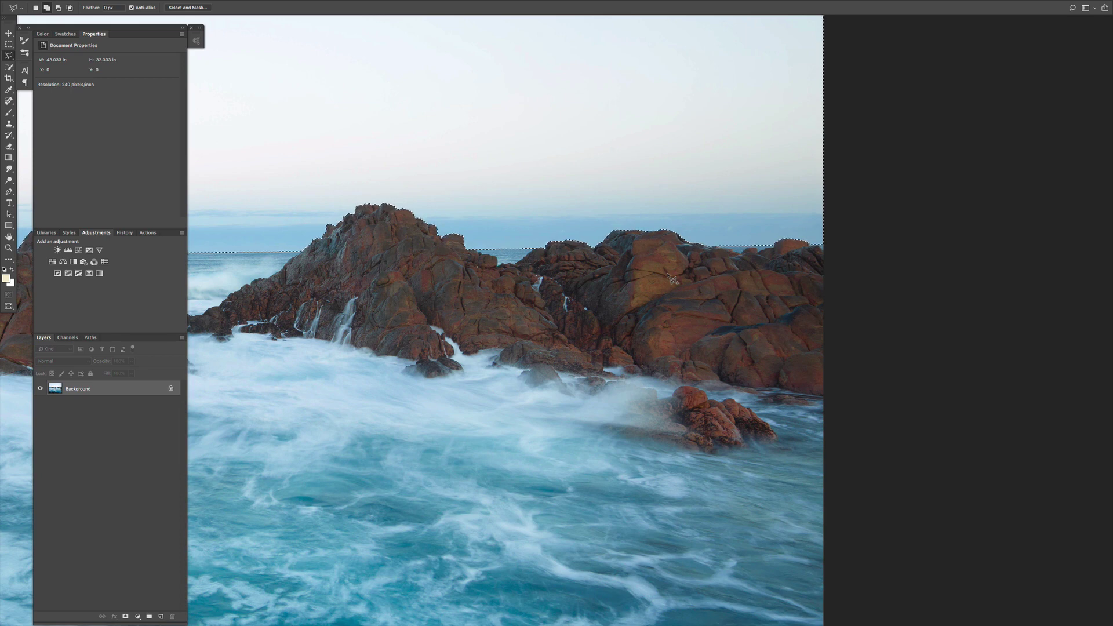
# Examine the selection edge up close along the rock outlines and the horizon across the whole photo.
pyautogui.press('super+0')
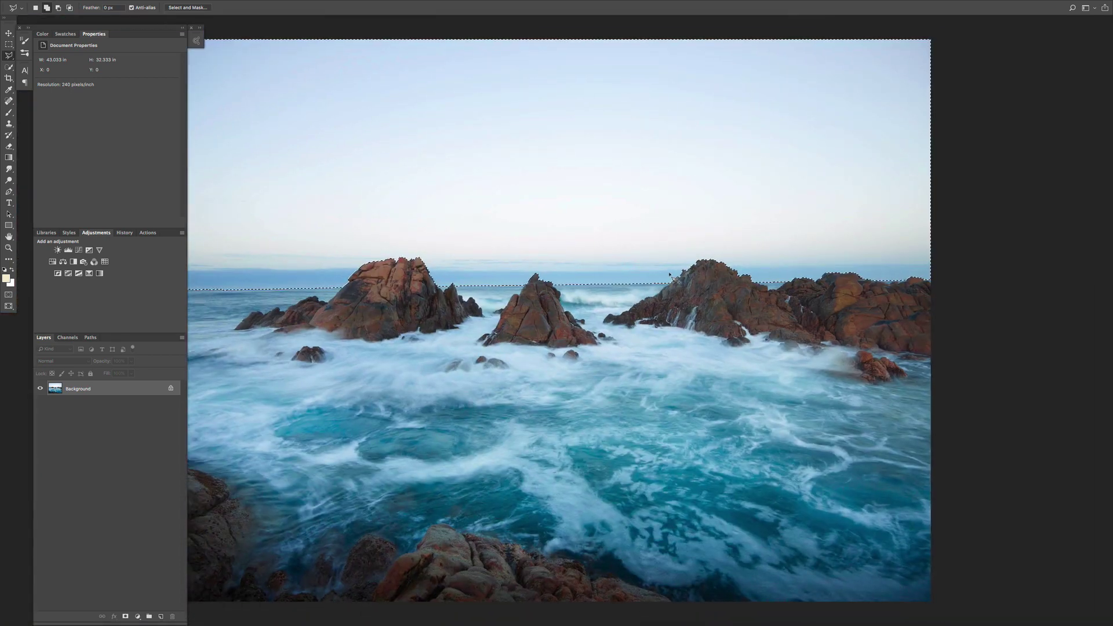
pyautogui.scroll(5, 384, 307)
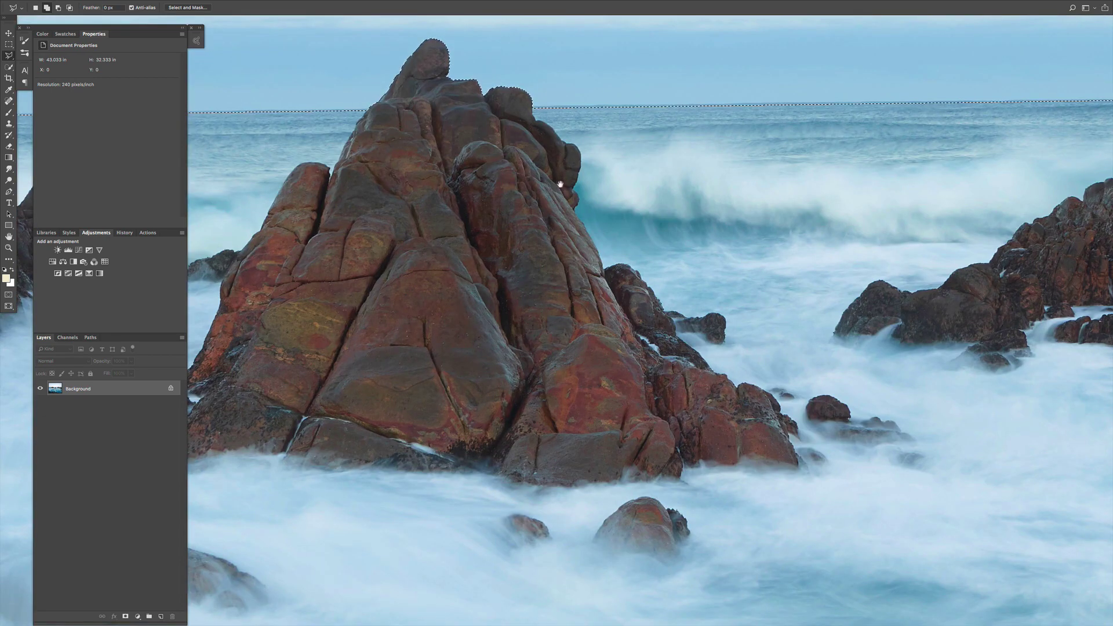
pyautogui.moveTo(546, 199); pyautogui.dragTo(407, 274)
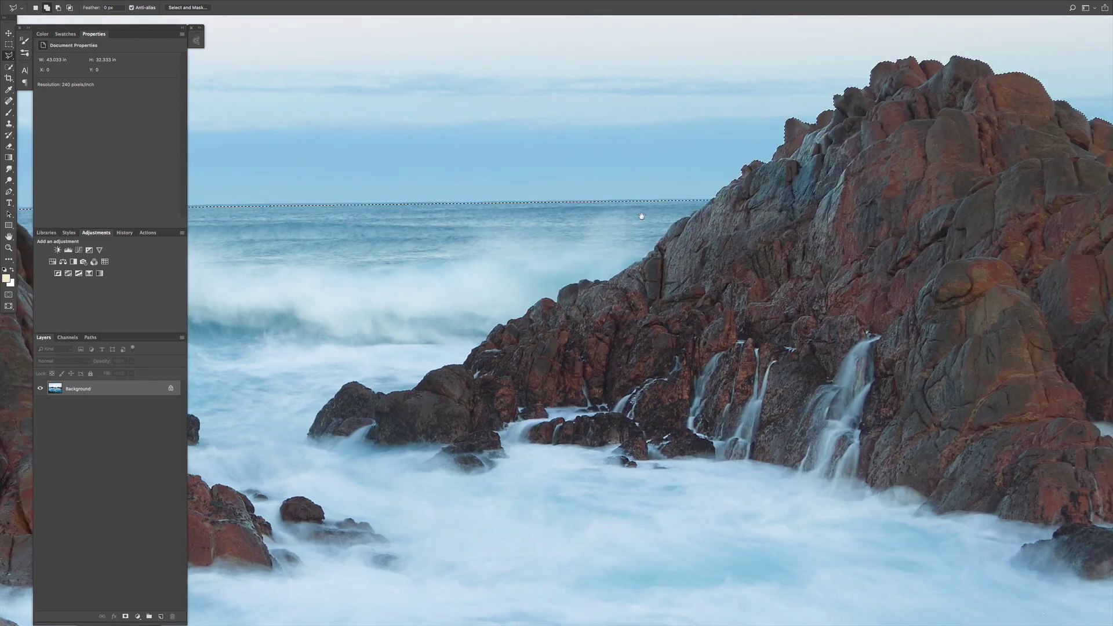
pyautogui.moveTo(638, 206); pyautogui.dragTo(259, 375)
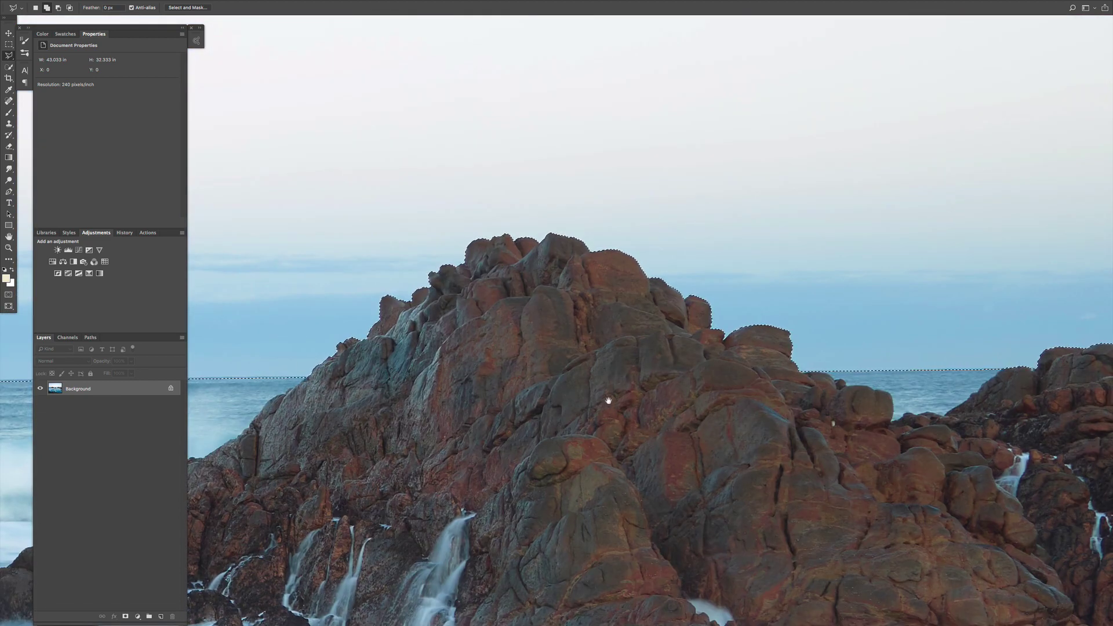
pyautogui.moveTo(603, 397); pyautogui.dragTo(373, 385)
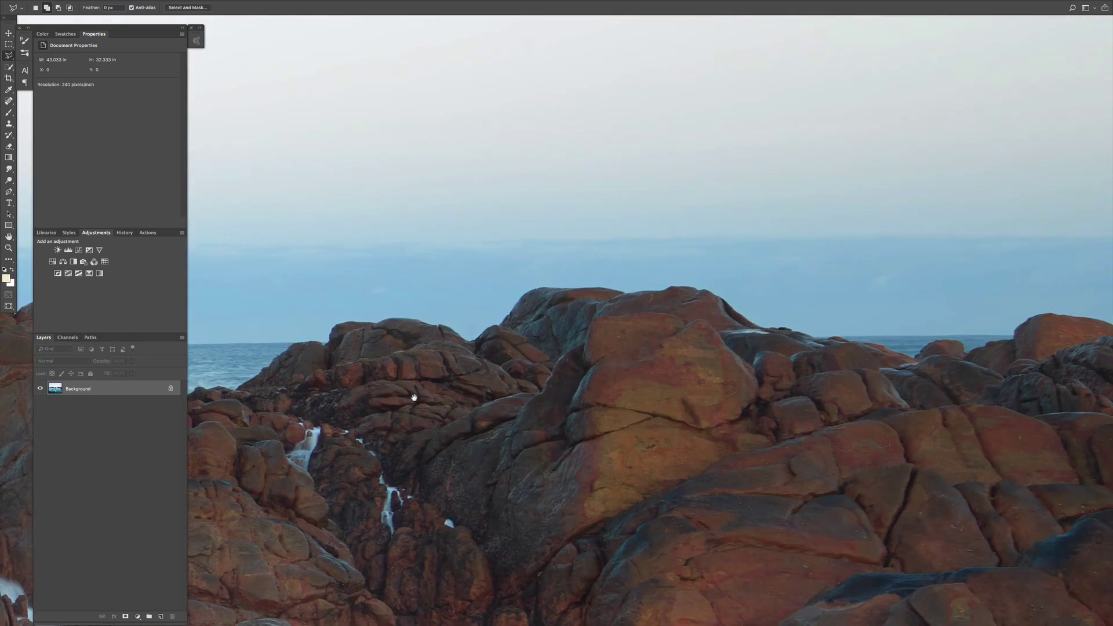
pyautogui.moveTo(660, 398); pyautogui.dragTo(607, 393)
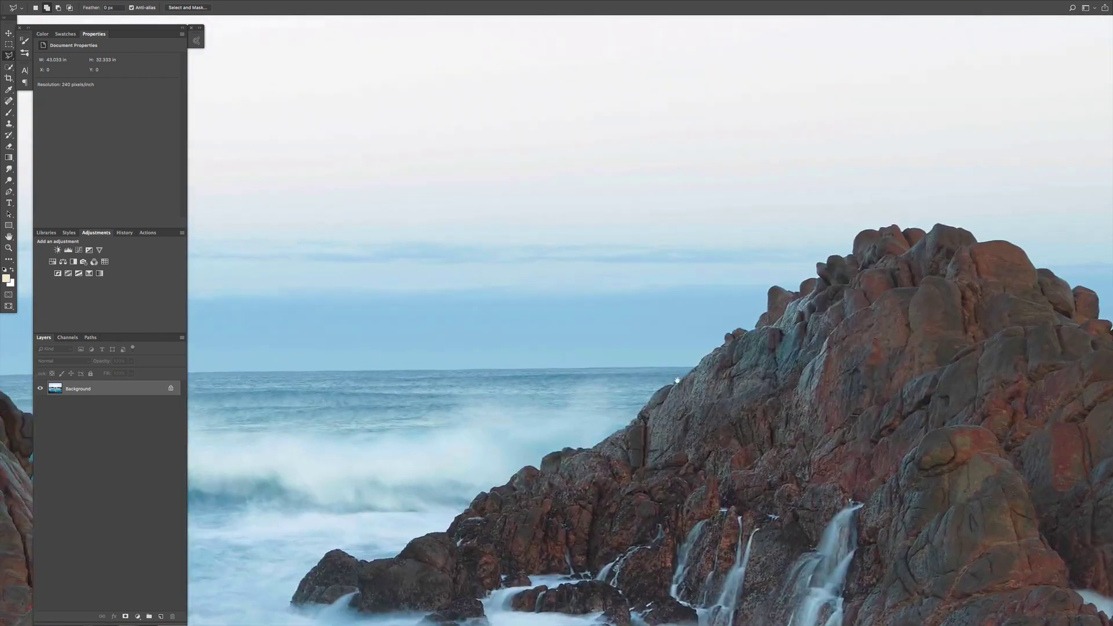
pyautogui.moveTo(244, 378); pyautogui.dragTo(570, 376)
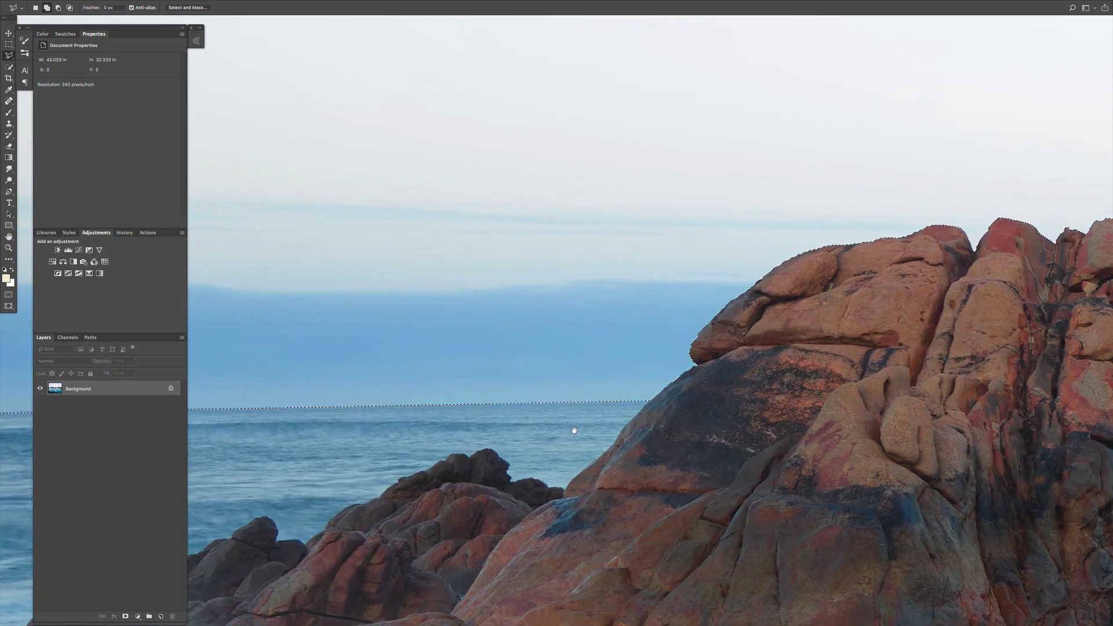
pyautogui.moveTo(574, 431); pyautogui.dragTo(590, 422)
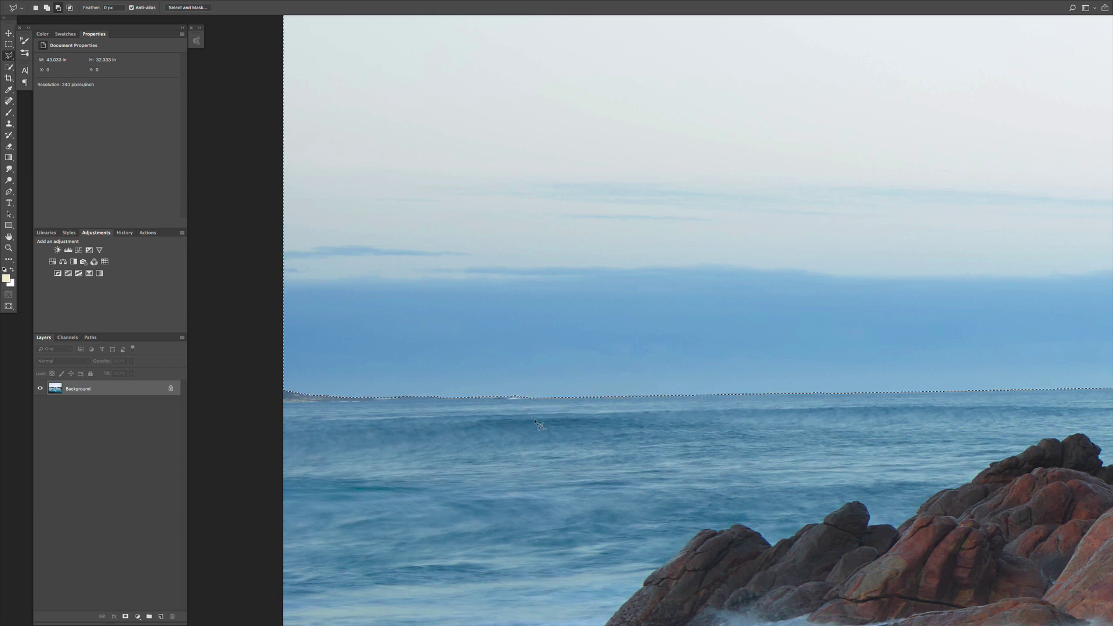
pyautogui.press('shift')
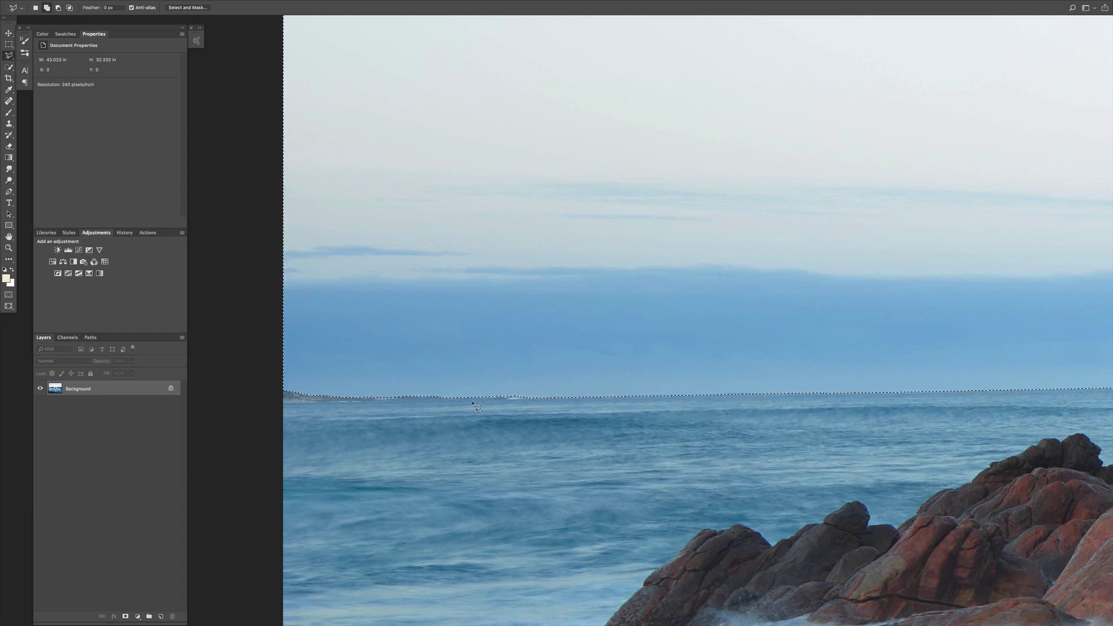
# Invert the selection to copy the sea and rocks onto a new layer, check the cutout without the Background, and make the Background active.
pyautogui.press('super+0')
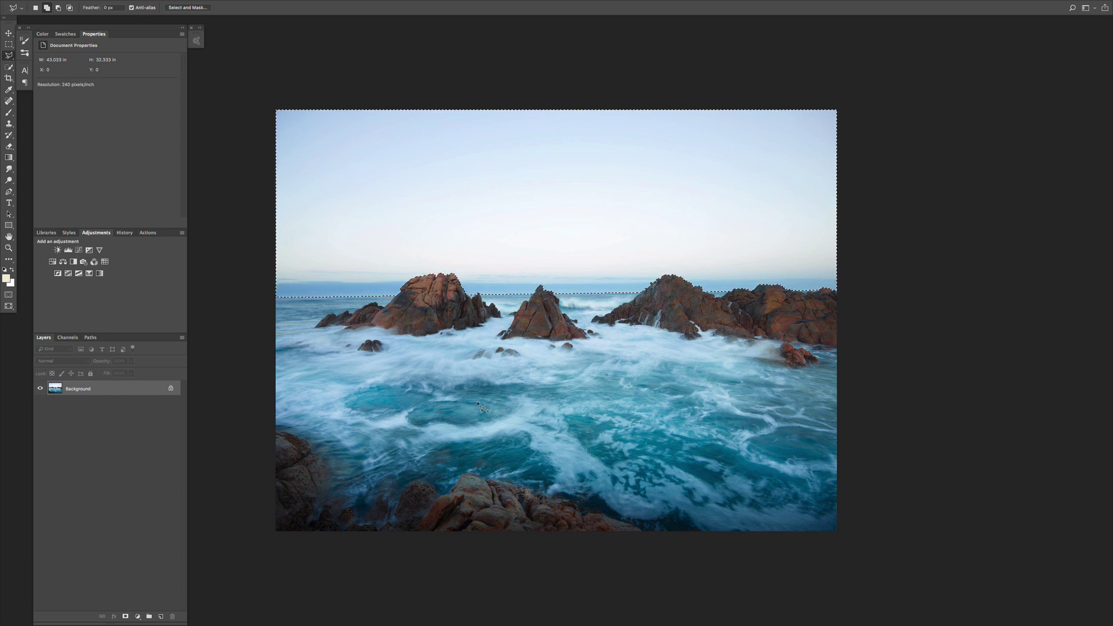
pyautogui.press('super+shift+i')
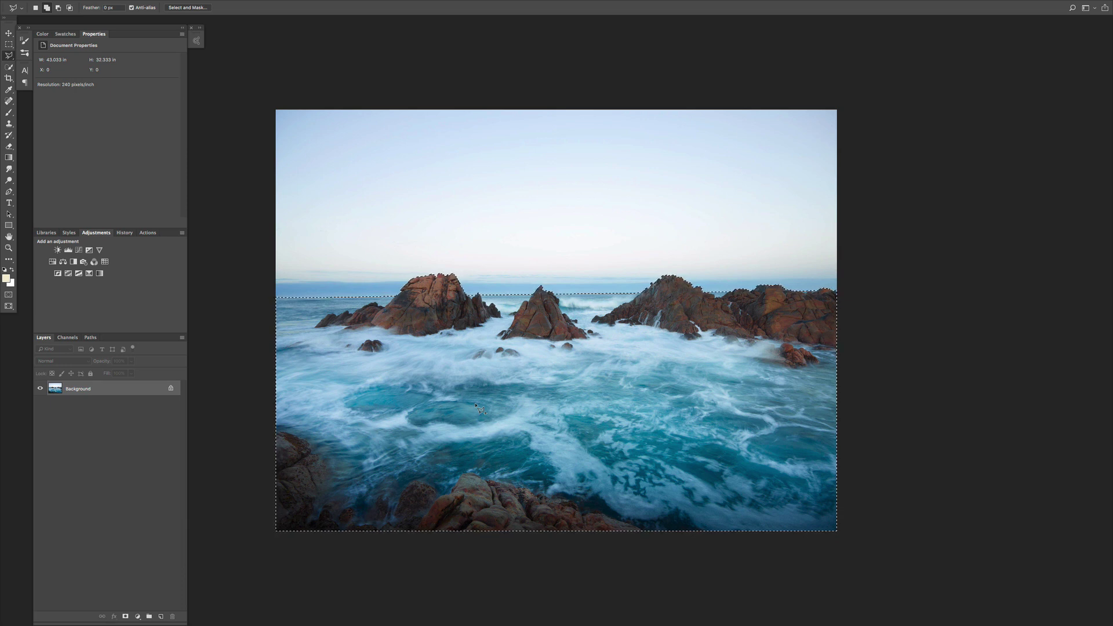
pyautogui.press('super+j')
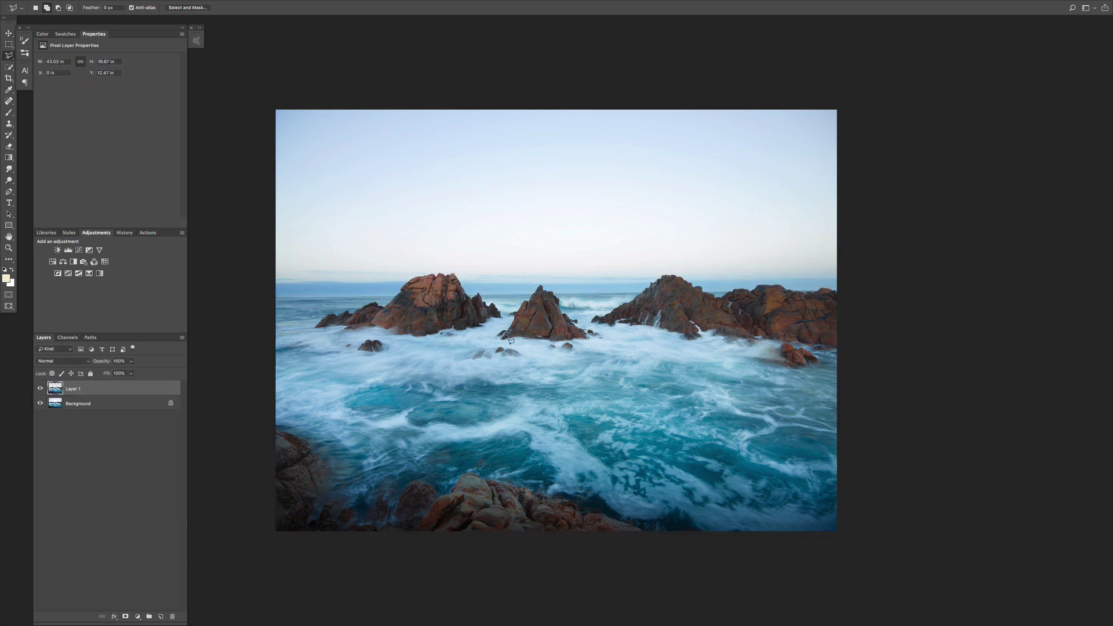
pyautogui.click(41, 403)
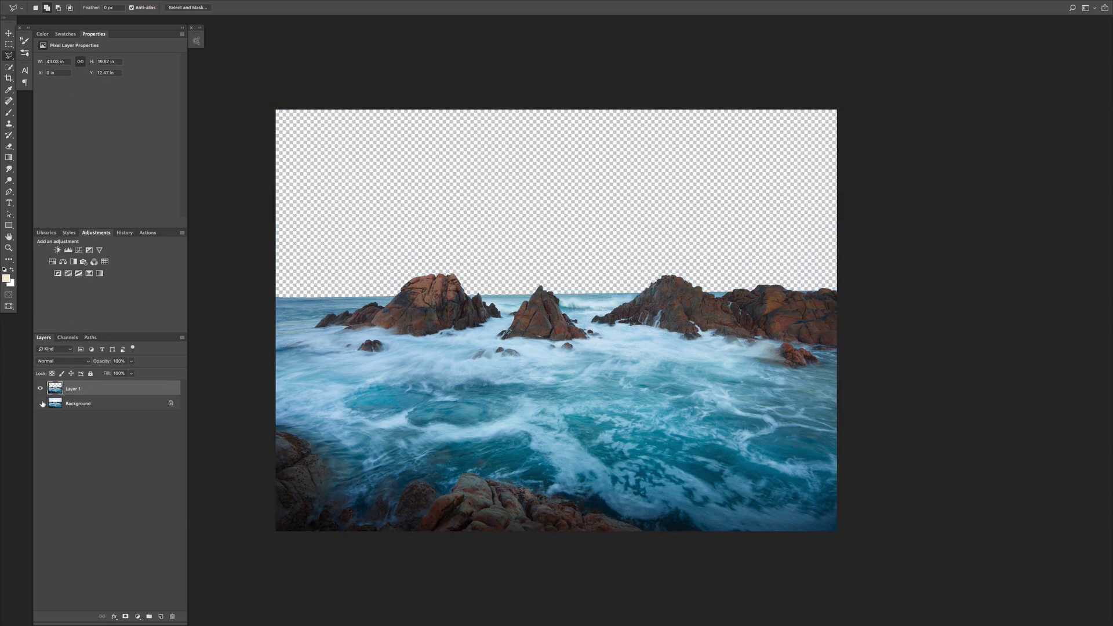
pyautogui.click(41, 404)
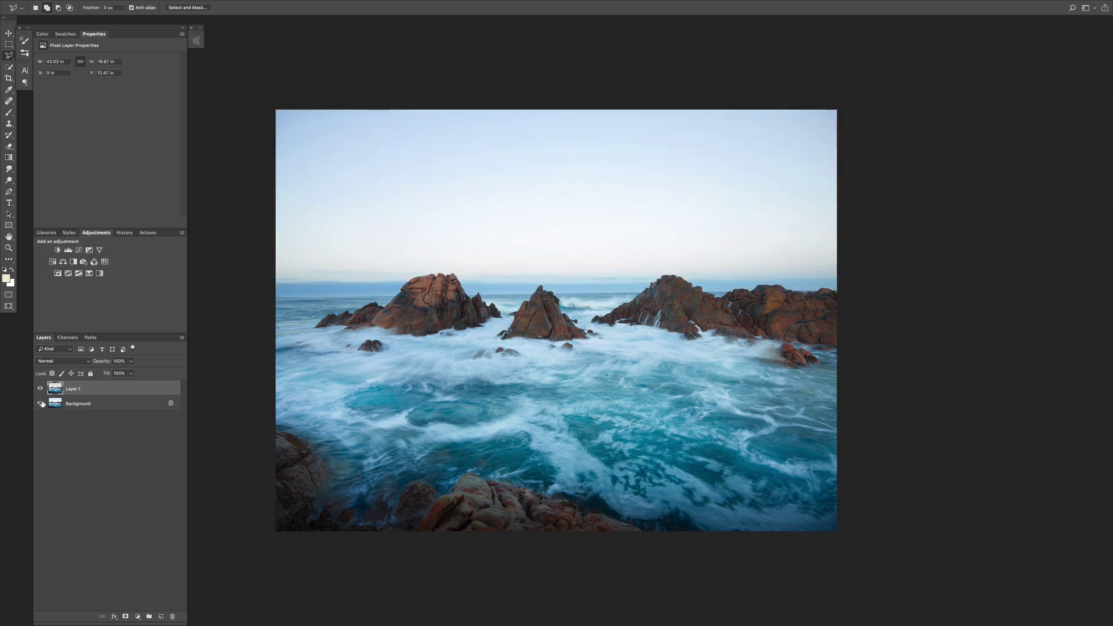
pyautogui.click(91, 404)
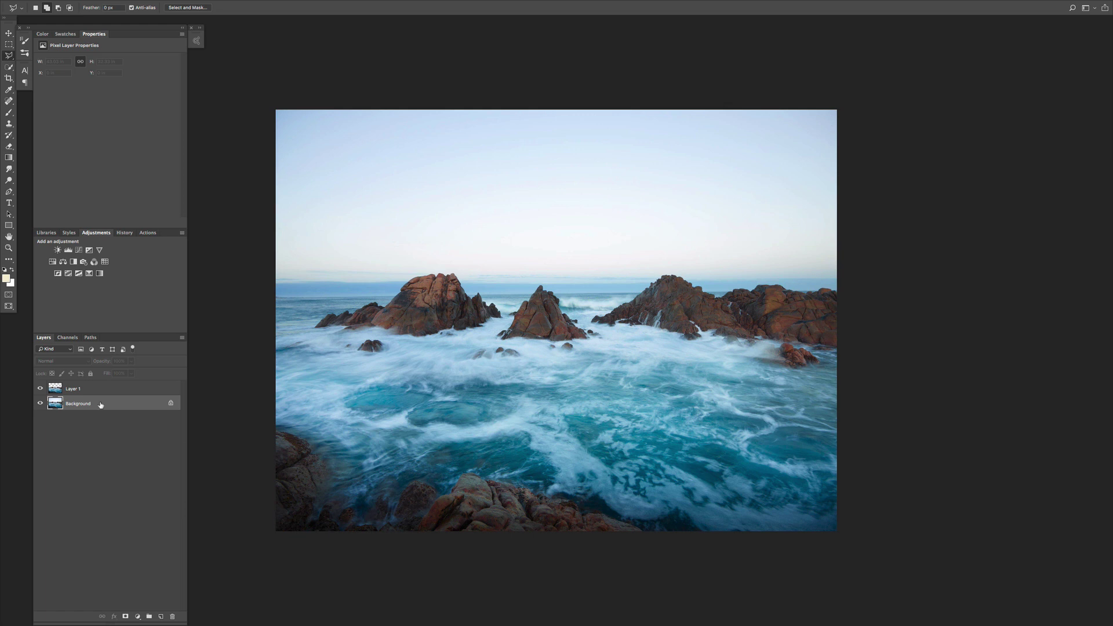
# Switch to Capture One and open the RAW Skys folder in the session's library.
pyautogui.press('super+Tab')
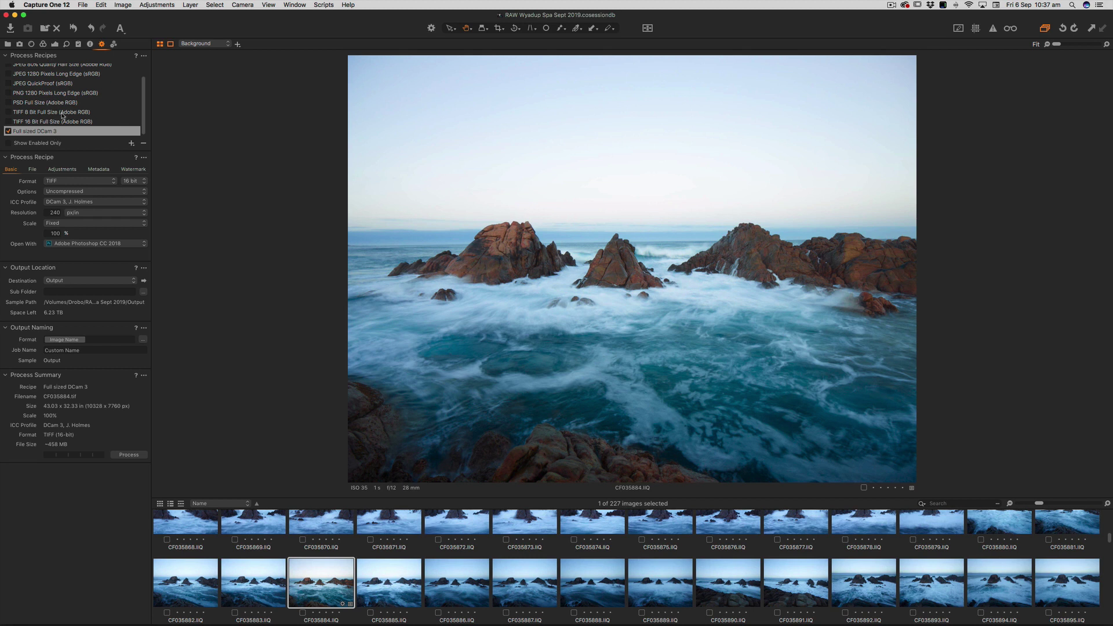
pyautogui.click(9, 44)
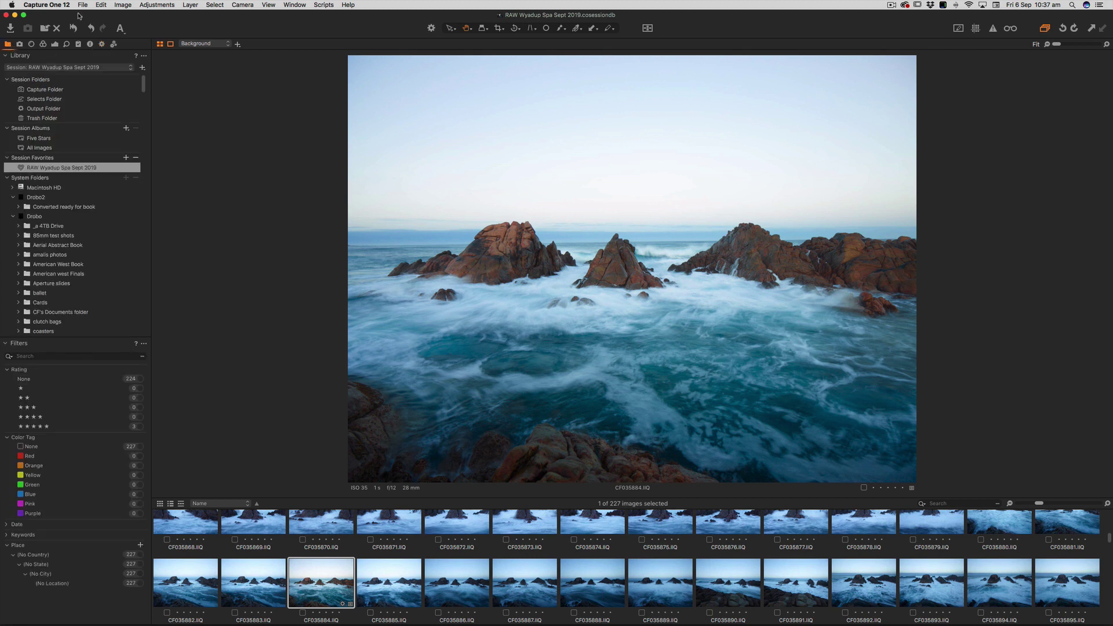
pyautogui.scroll(-20, 41, 254)
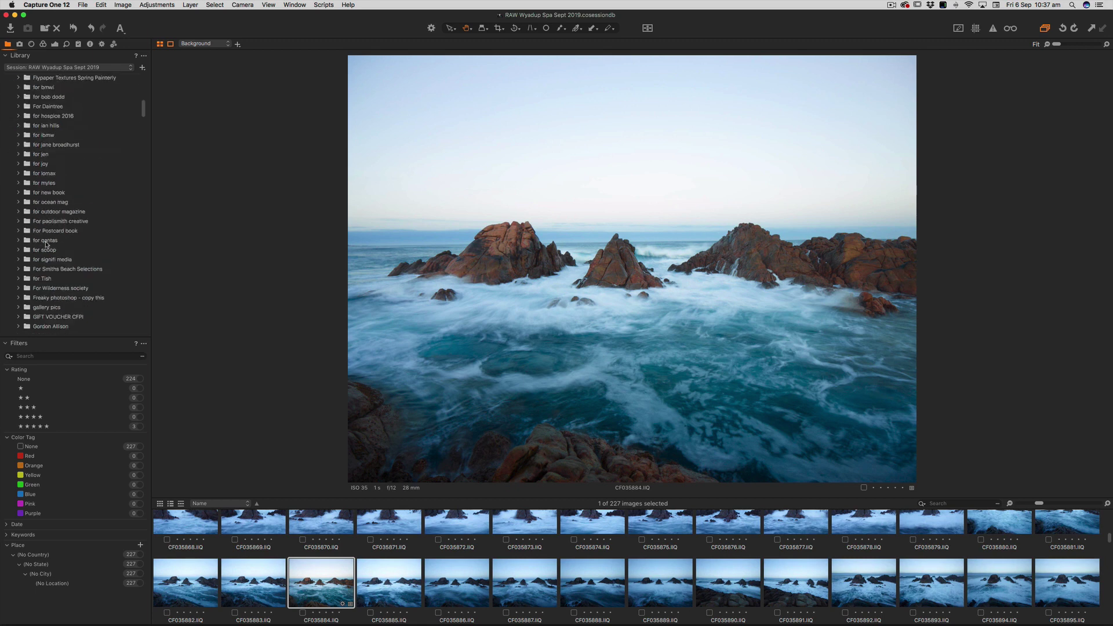
pyautogui.scroll(-20, 48, 238)
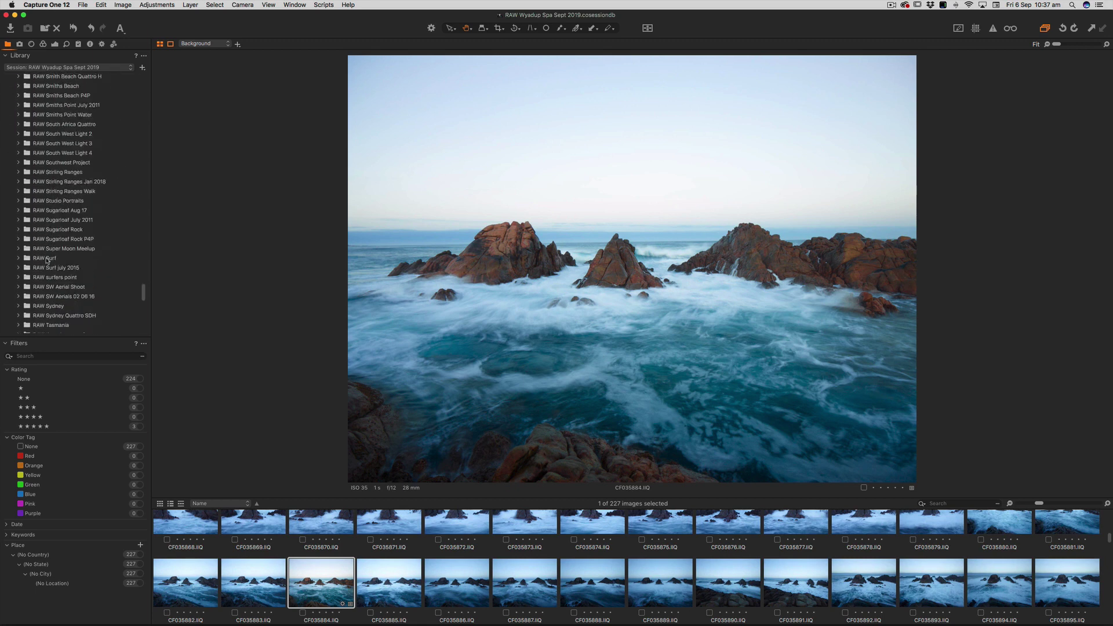
pyautogui.scroll(1, 57, 293)
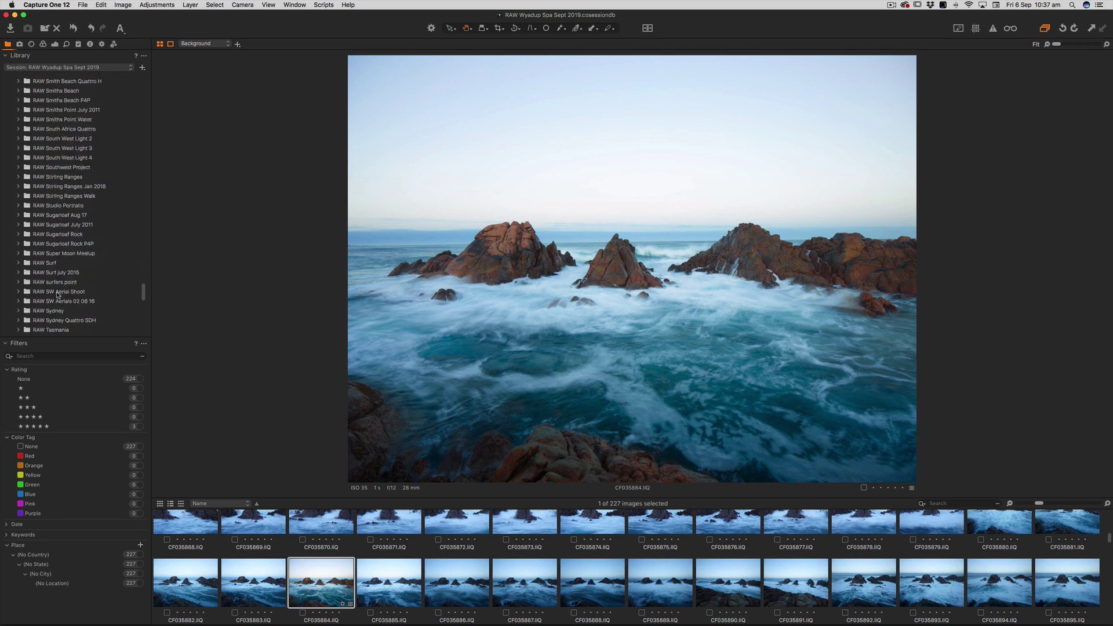
pyautogui.scroll(10, 57, 294)
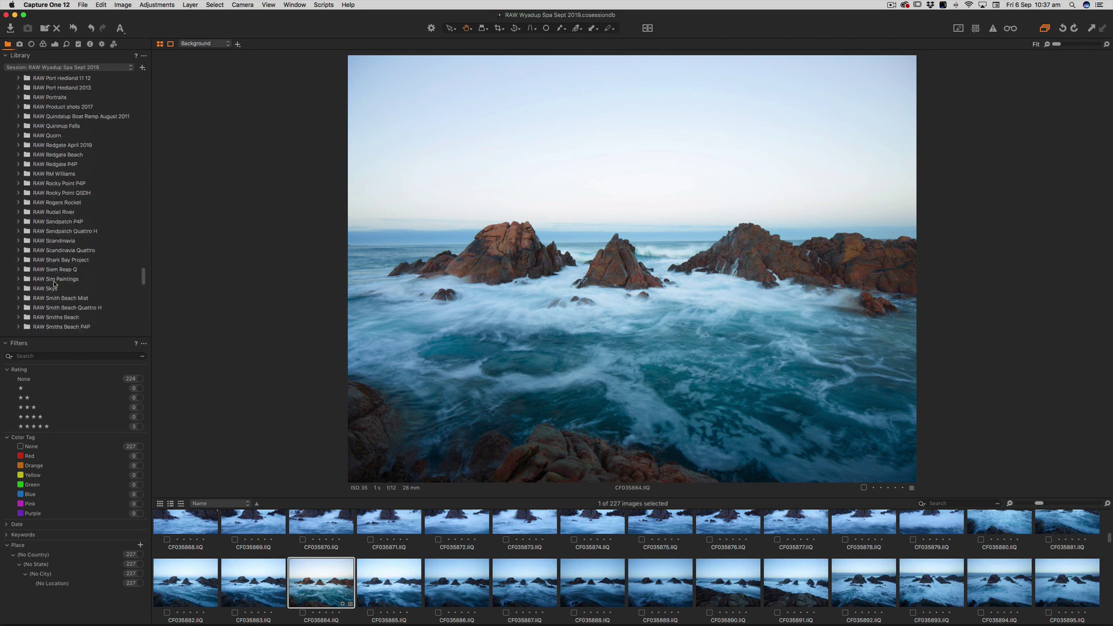
pyautogui.click(54, 289)
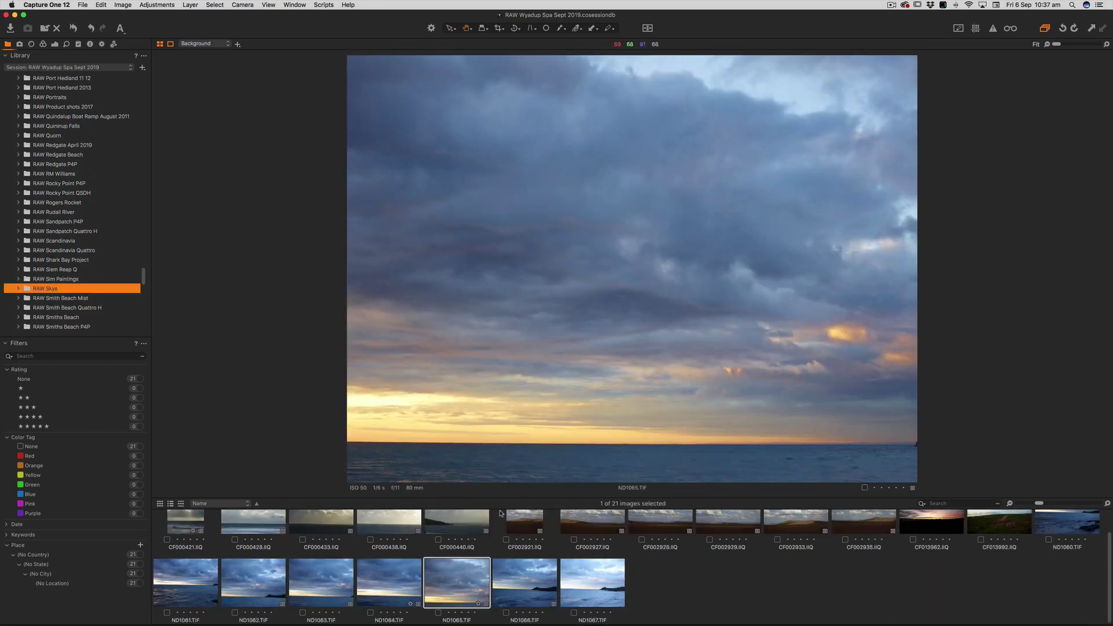
# Compare the sky photos in the folder, checking cloud shapes, colour and light direction for a match with the seascape.
pyautogui.scroll(2, 448, 534)
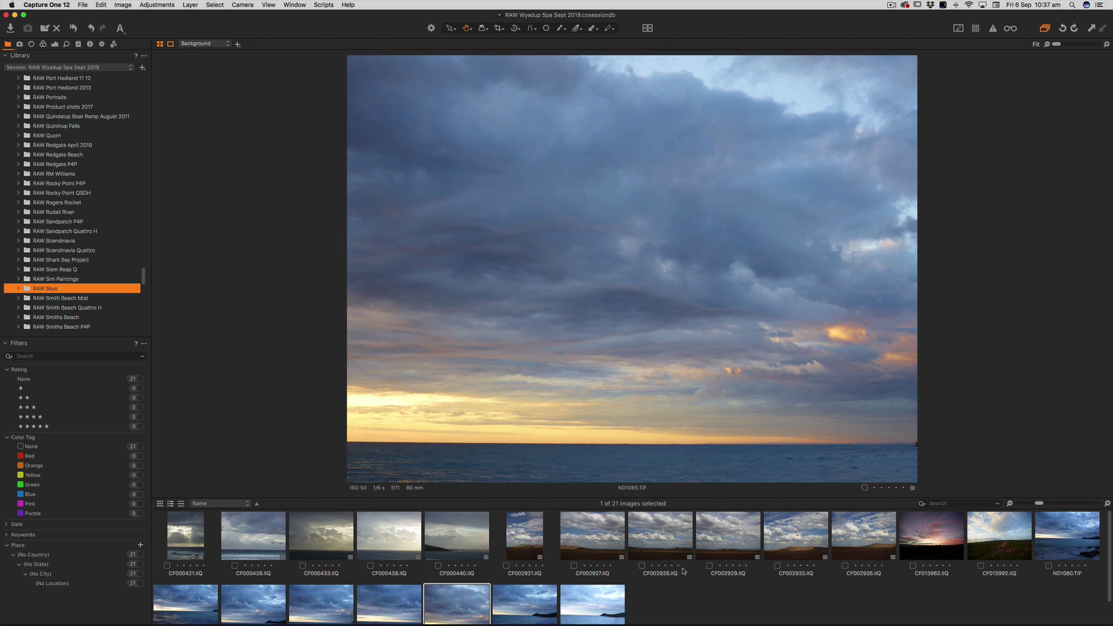
pyautogui.scroll(-2, 359, 571)
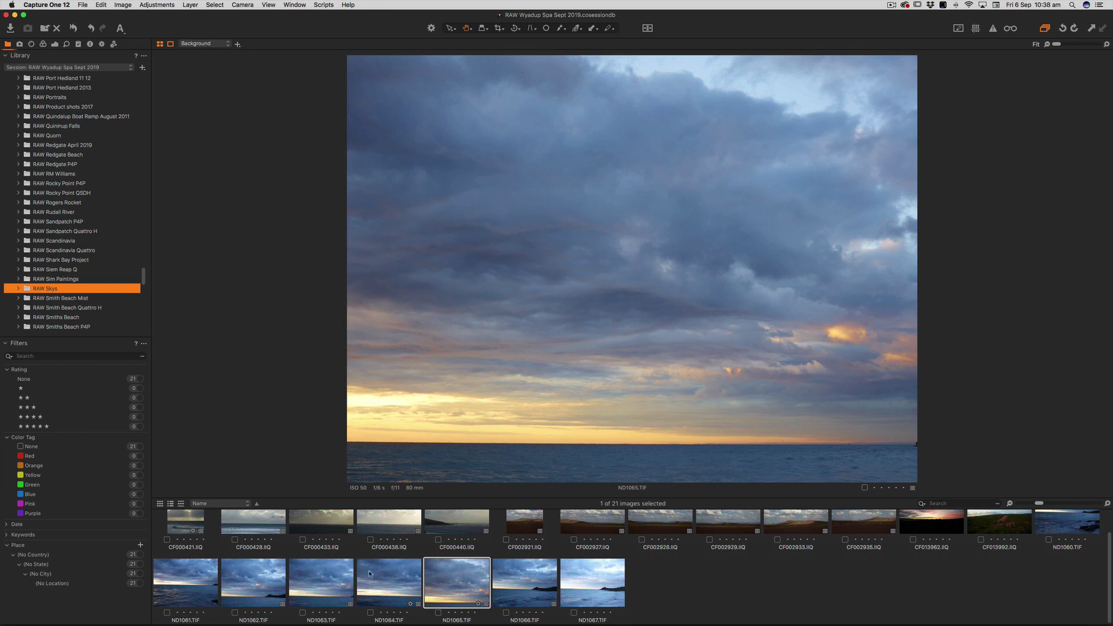
pyautogui.click(383, 590)
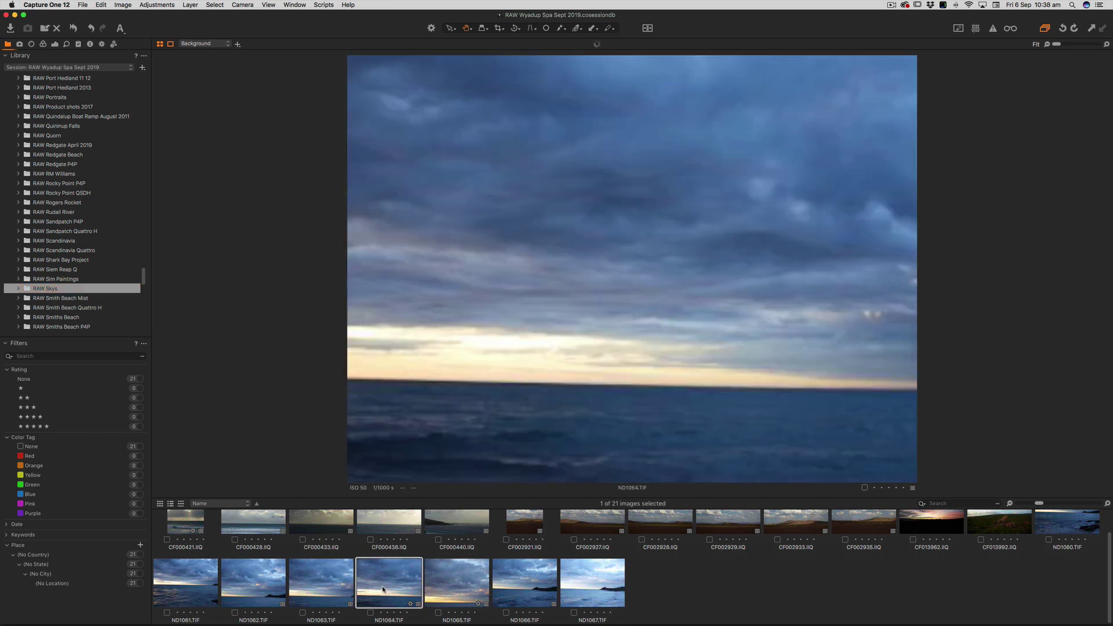
pyautogui.click(341, 591)
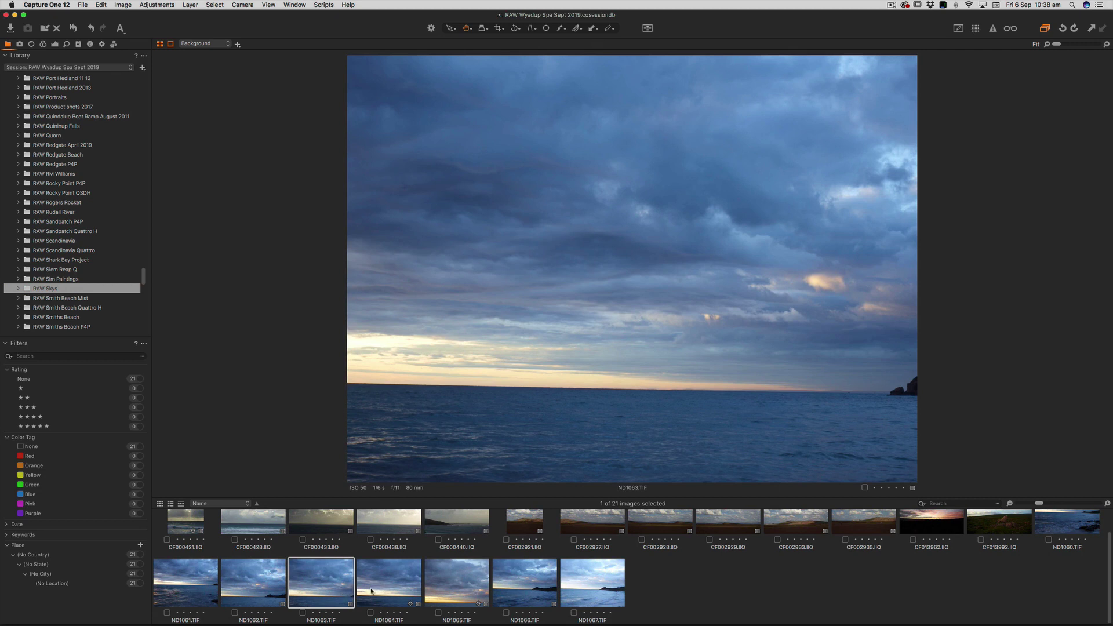
pyautogui.click(531, 591)
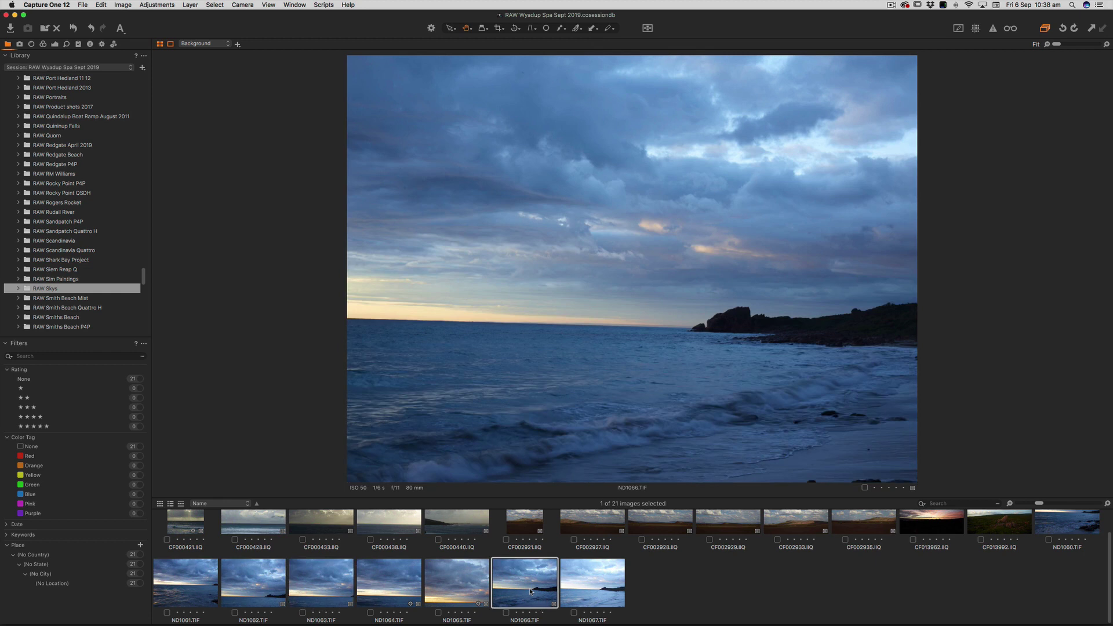
pyautogui.scroll(1, 520, 582)
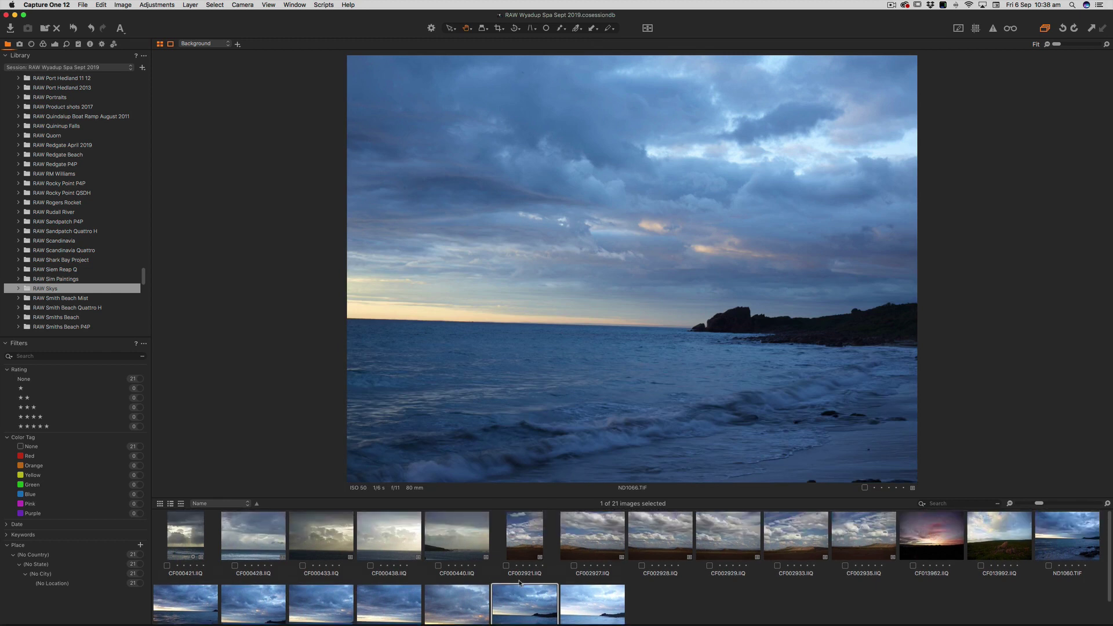
pyautogui.click(590, 545)
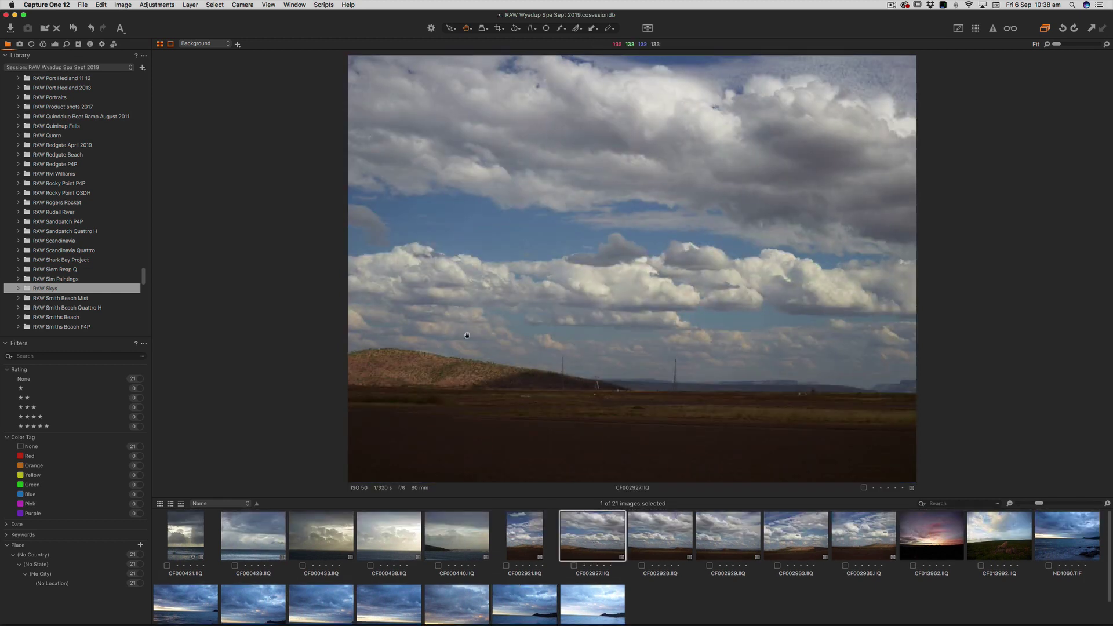
pyautogui.click(451, 539)
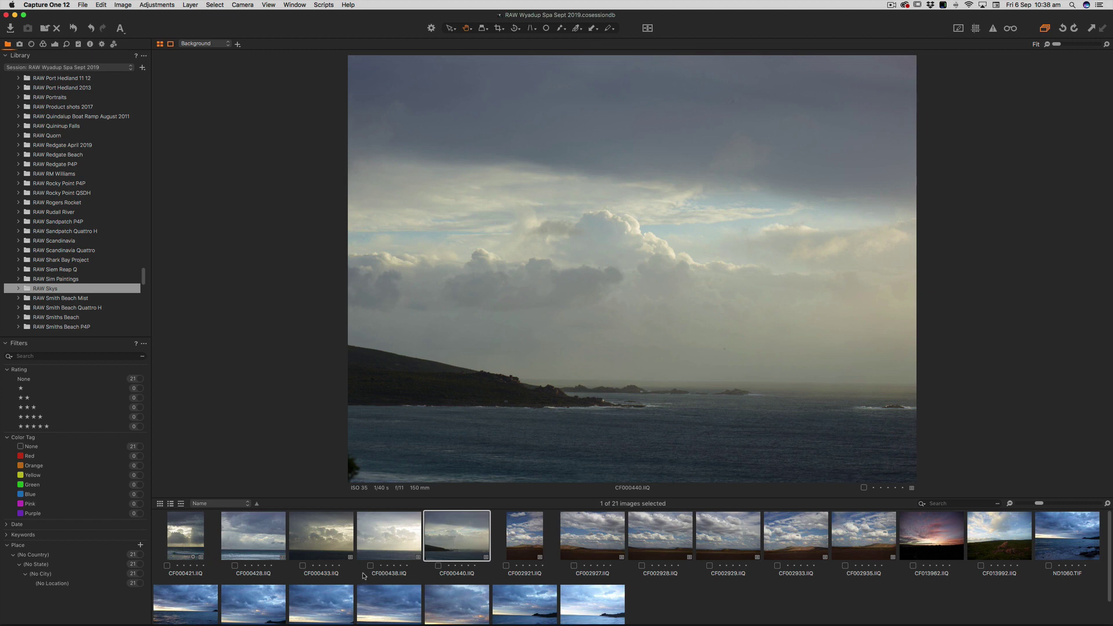
pyautogui.scroll(-2, 364, 575)
pyautogui.click(263, 583)
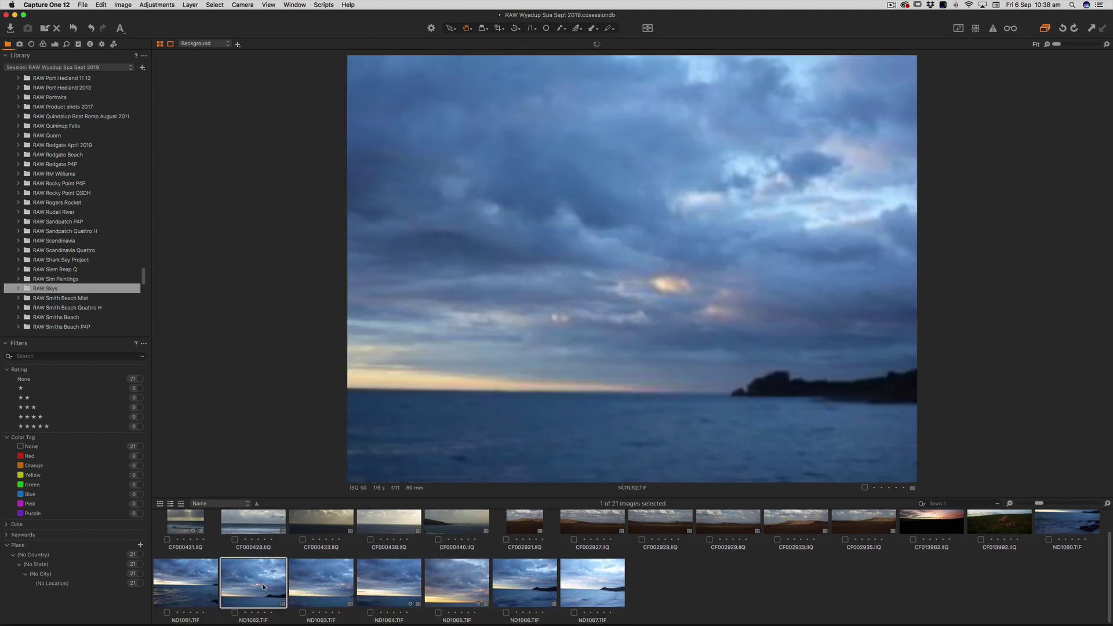
# Process ND1063.TIF into Photoshop and move it into CF035884.tif as a layer between the Background and the rocks cutout.
pyautogui.click(324, 579)
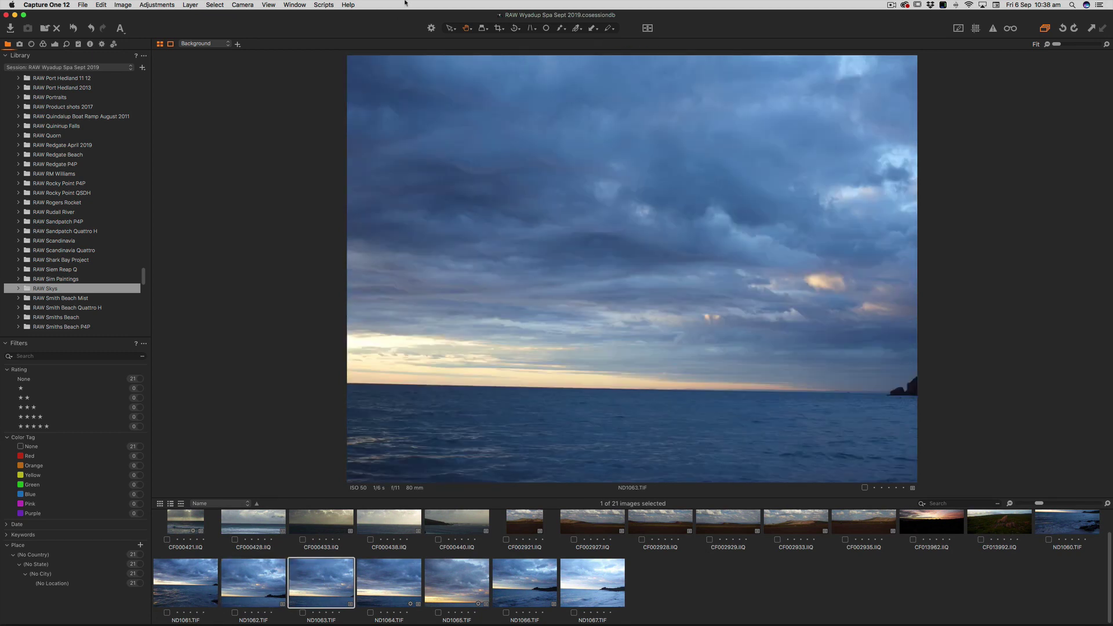
pyautogui.click(431, 29)
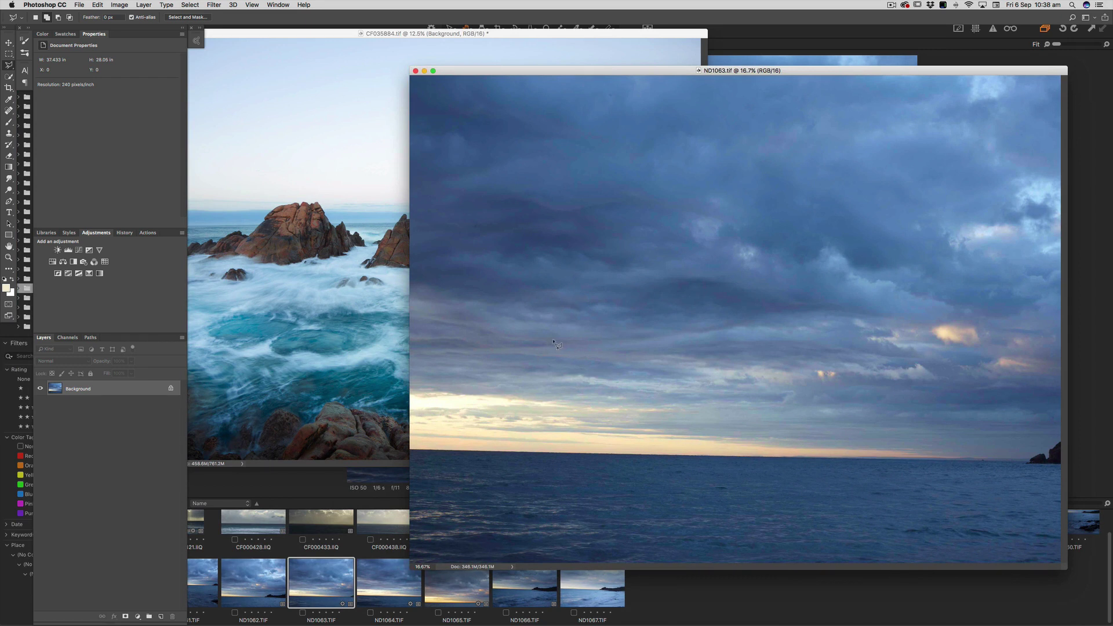
pyautogui.press('v')
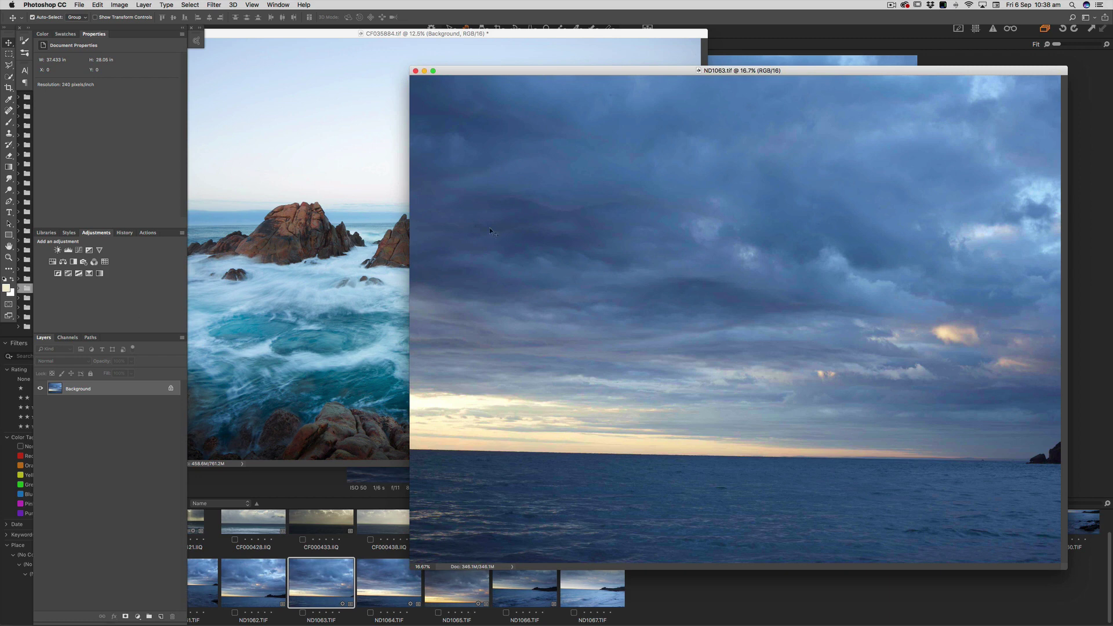
pyautogui.moveTo(344, 114); pyautogui.dragTo(356, 129)
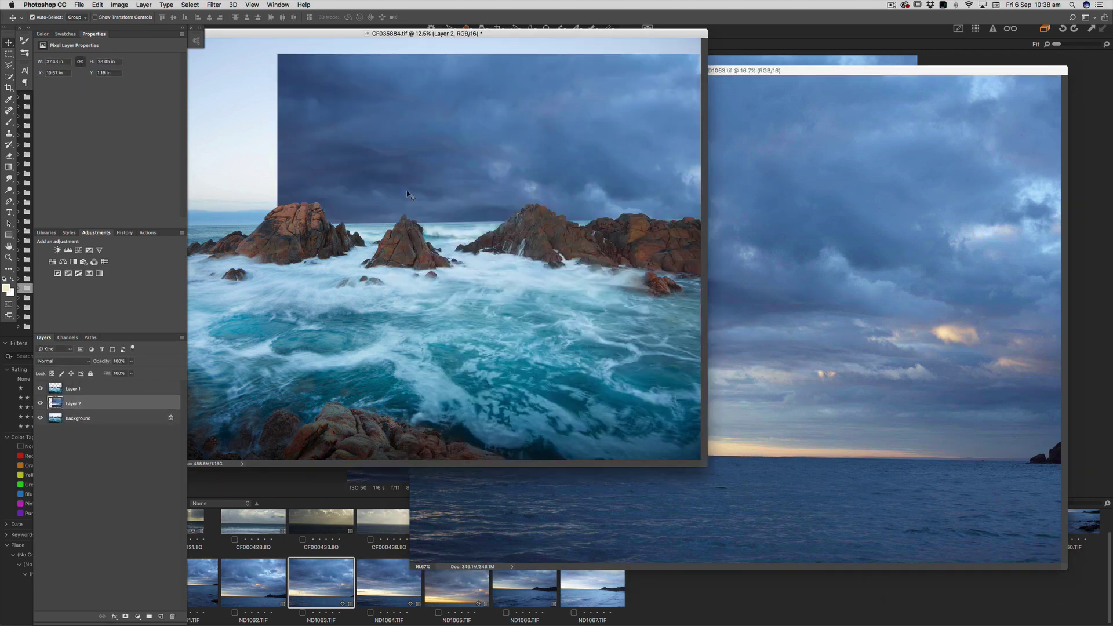
# Flip the sky layer horizontally and move it so its bright horizon glow sits just behind the rocks.
pyautogui.press('super+t')
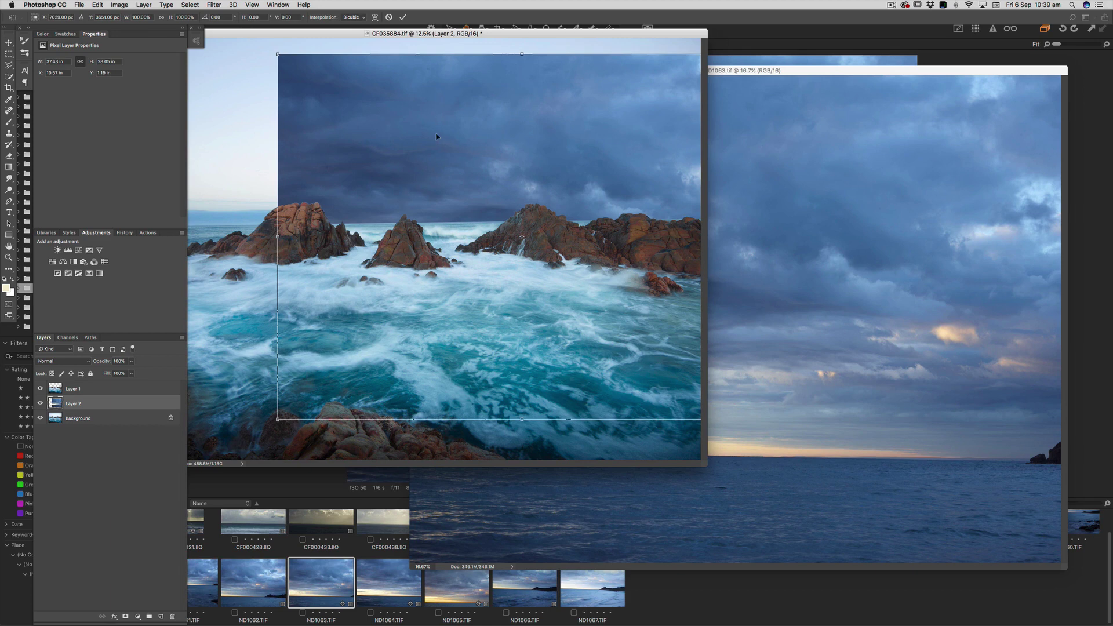
pyautogui.rightClick(408, 153)
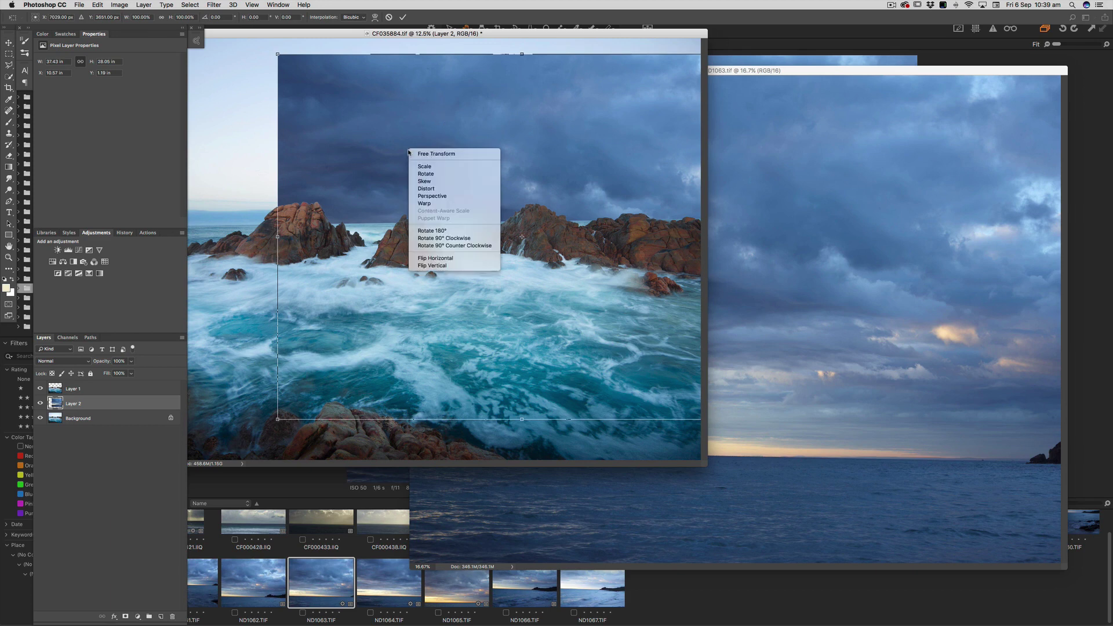
pyautogui.click(432, 258)
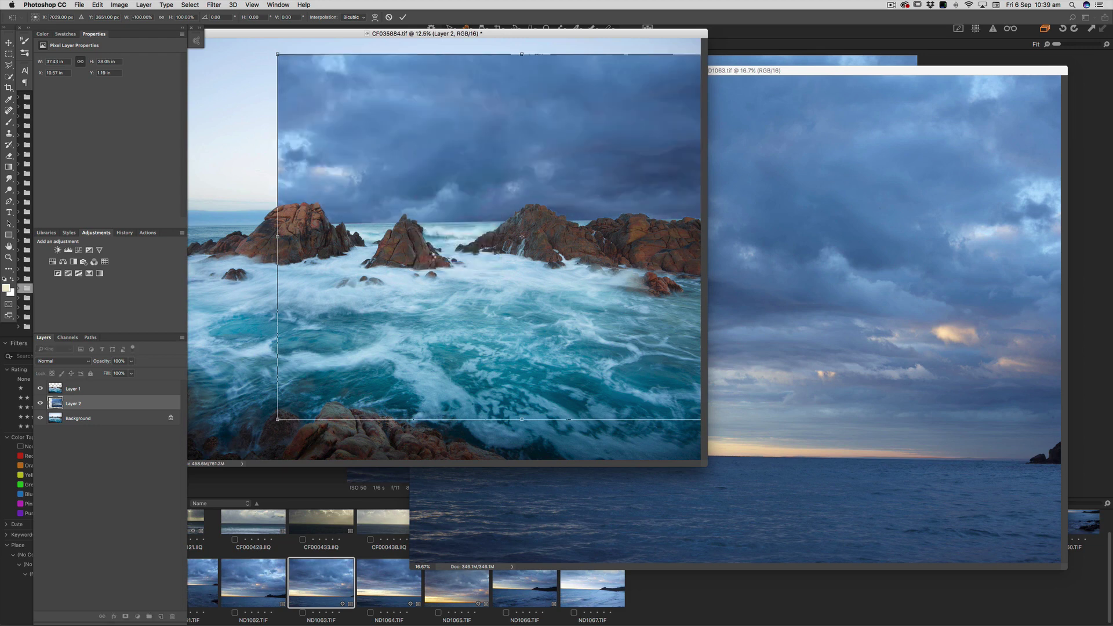
pyautogui.press('Return')
pyautogui.moveTo(463, 168); pyautogui.dragTo(523, 116)
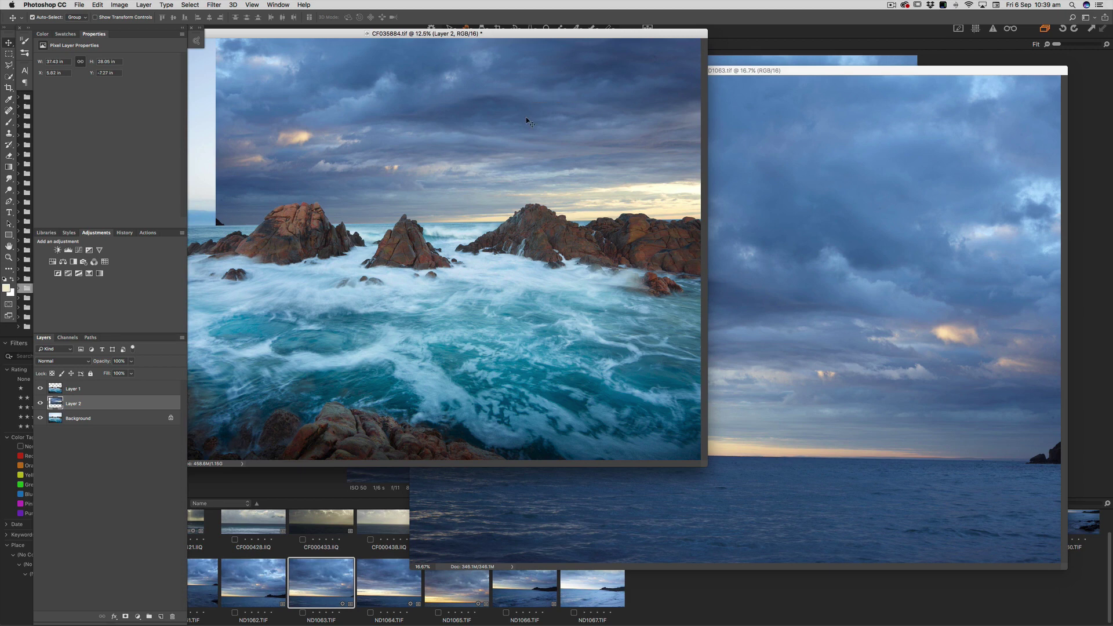
pyautogui.press('f')
pyautogui.moveTo(538, 218)
pyautogui.mouseDown()
pyautogui.moveTo(495, 175)
pyautogui.moveTo(523, 193)
pyautogui.moveTo(451, 202)
pyautogui.moveTo(428, 187)
pyautogui.moveTo(499, 216)
pyautogui.moveTo(535, 217)
pyautogui.mouseUp()
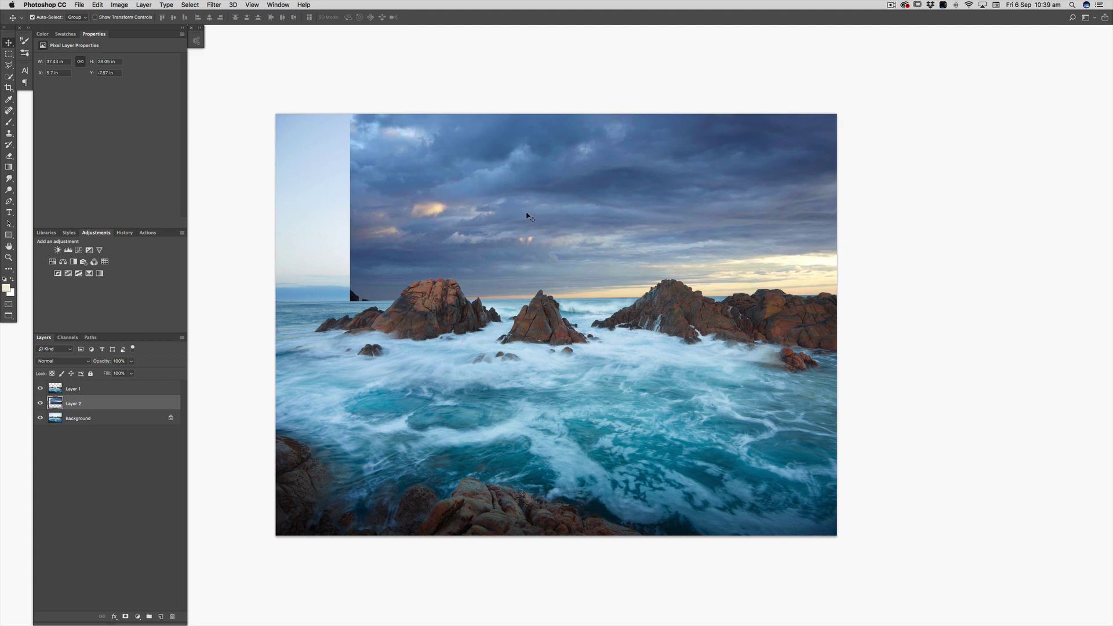
# Stretch the sky layer to about 122% width and 131% height, positioning it to cover the whole sky down to the horizon.
pyautogui.press('super+t')
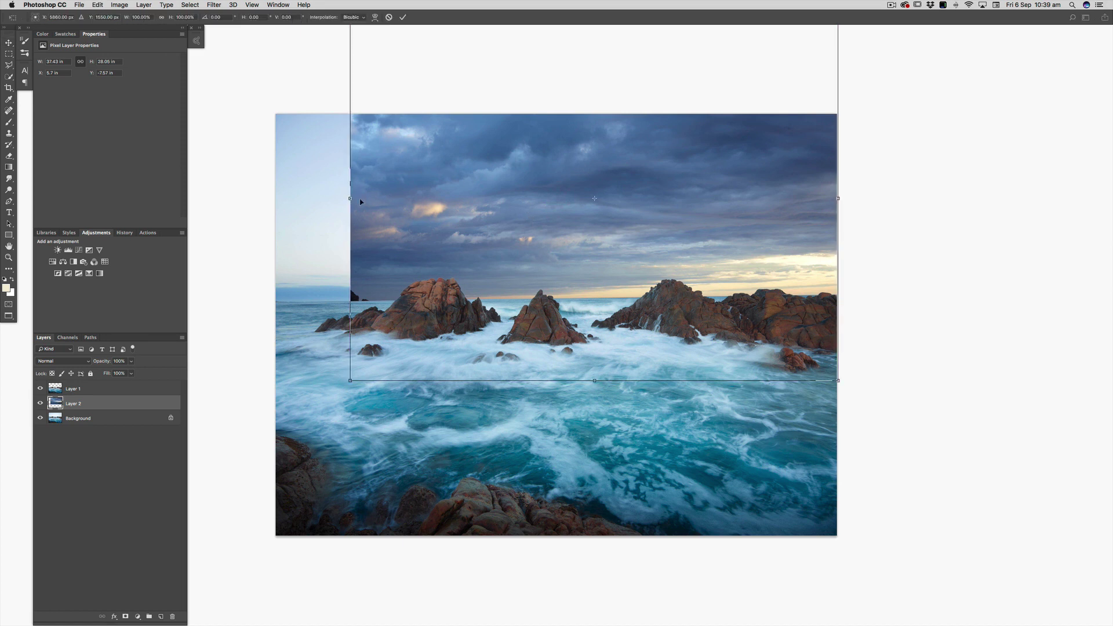
pyautogui.moveTo(350, 199); pyautogui.dragTo(321, 198)
pyautogui.moveTo(244, 197); pyautogui.dragTo(243, 197)
pyautogui.scroll(5, 457, 202)
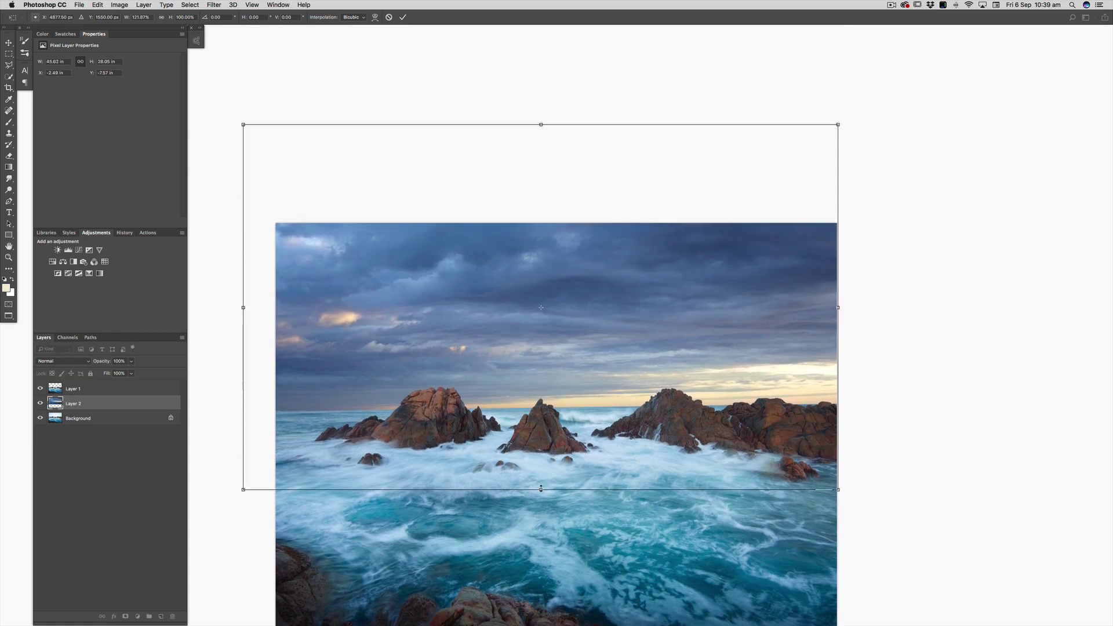
pyautogui.moveTo(545, 495); pyautogui.dragTo(544, 549)
pyautogui.moveTo(541, 125); pyautogui.dragTo(539, 68)
pyautogui.moveTo(555, 327); pyautogui.dragTo(561, 299)
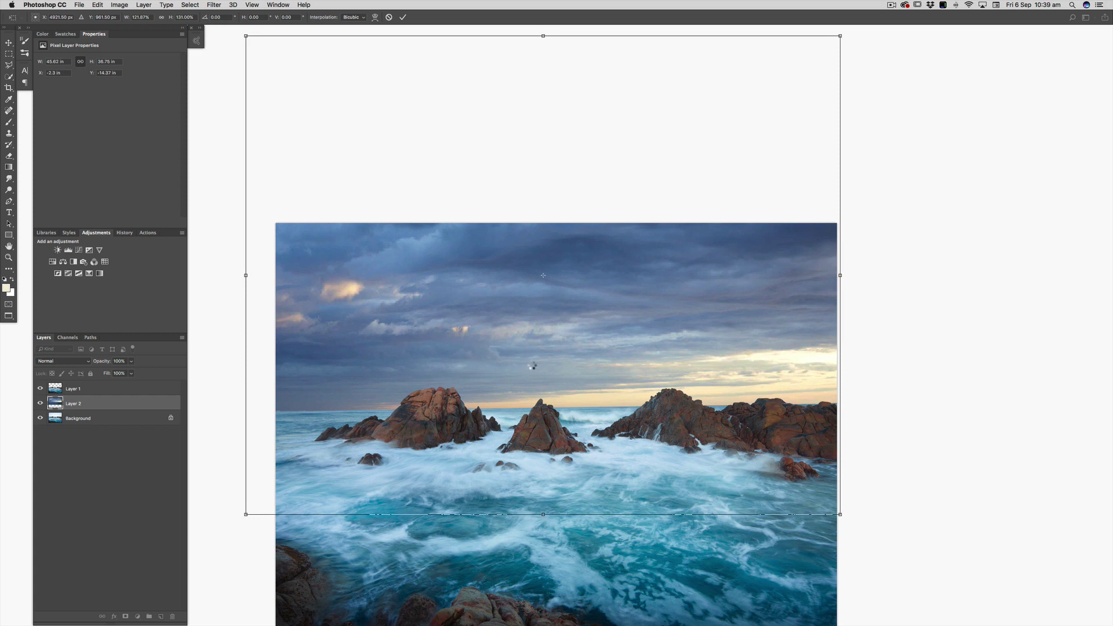
pyautogui.press('Return')
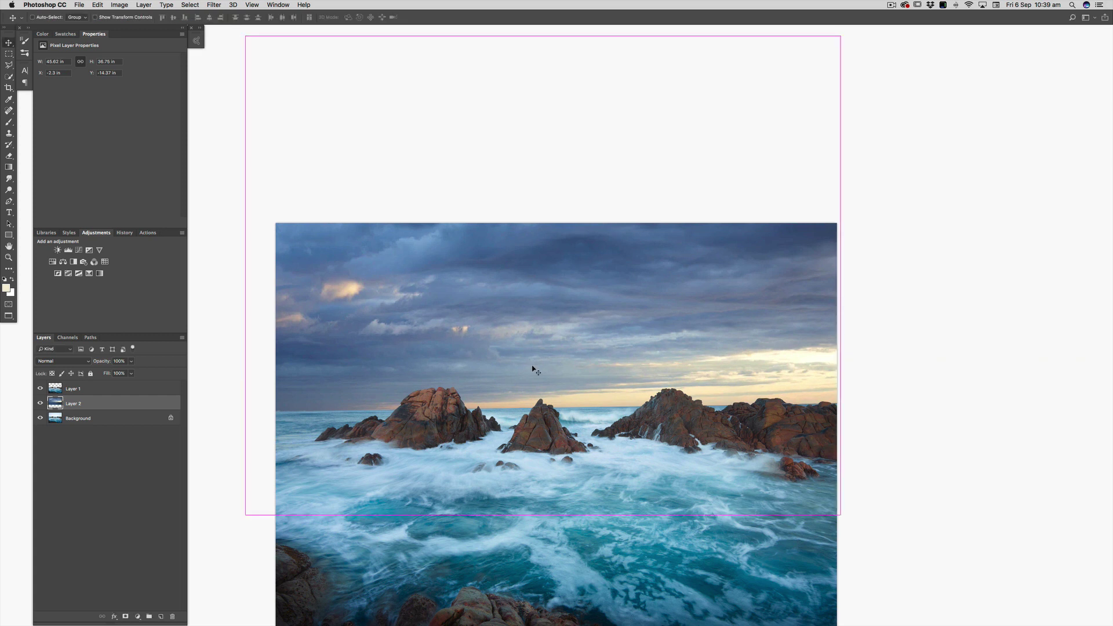
# Duplicate the sky layer, set the copy's blend mode to Screen and reduce its opacity to about 48%.
pyautogui.press('super+minus')
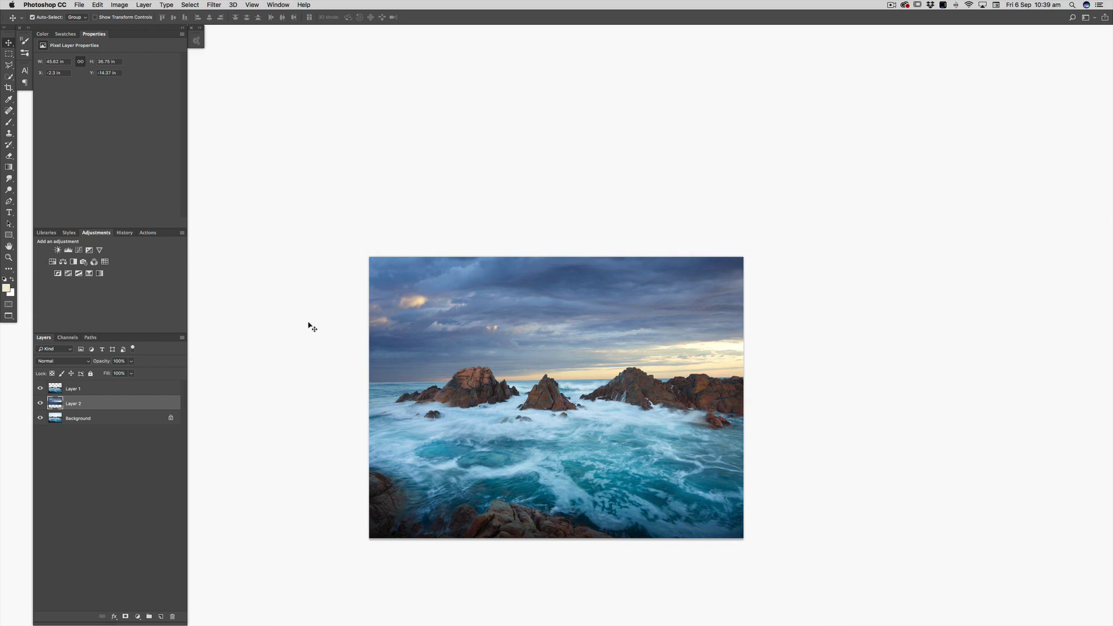
pyautogui.press('super+plus')
pyautogui.moveTo(421, 391); pyautogui.dragTo(399, 301)
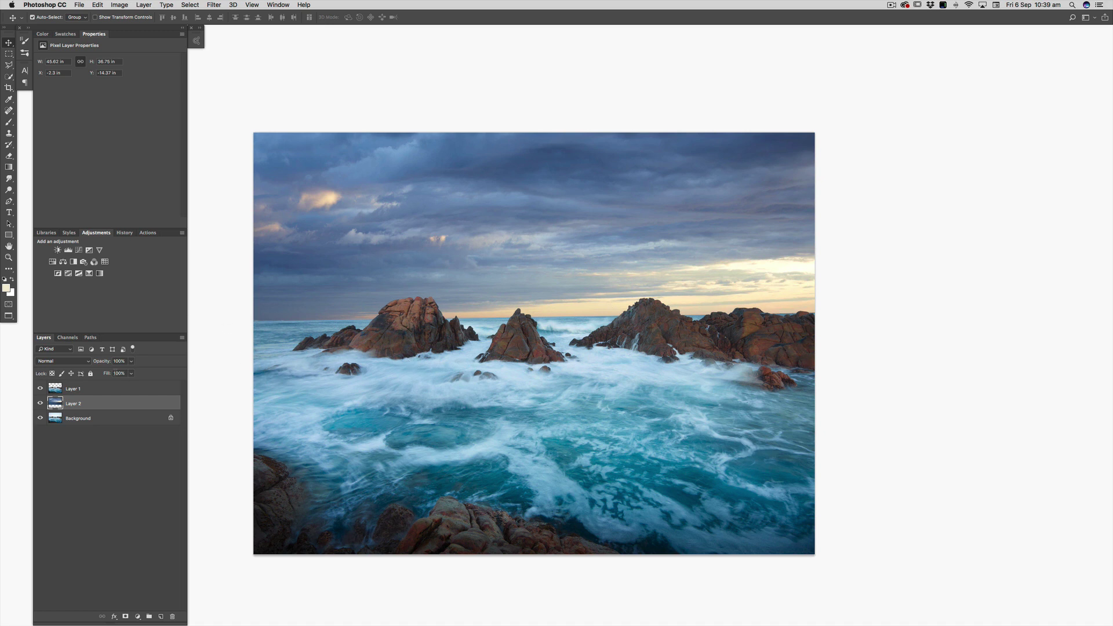
pyautogui.press('super+j')
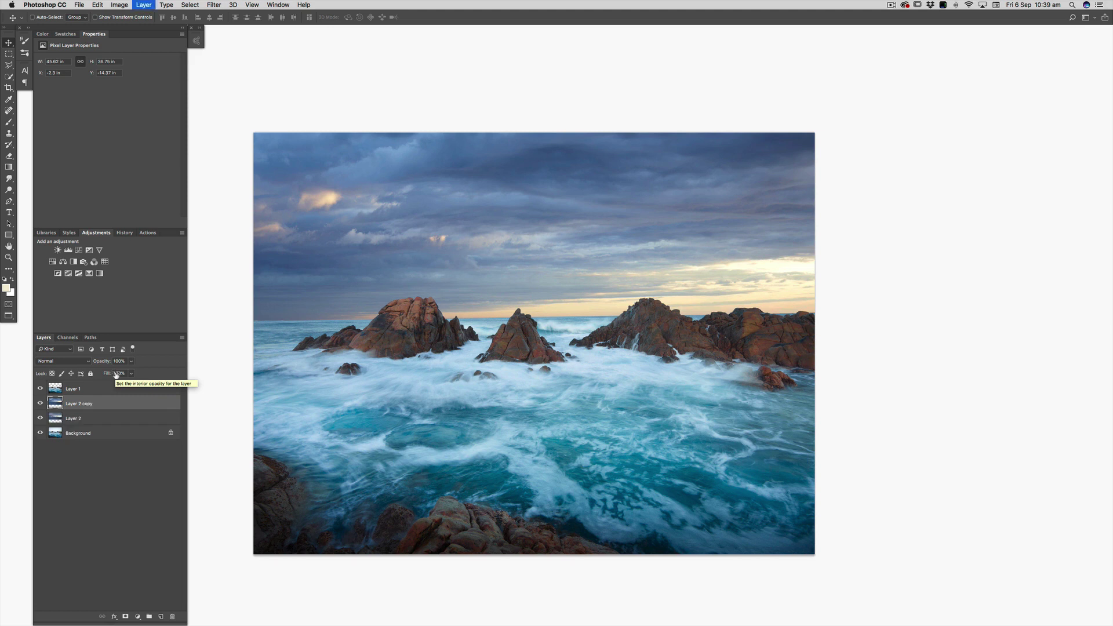
pyautogui.click(72, 361)
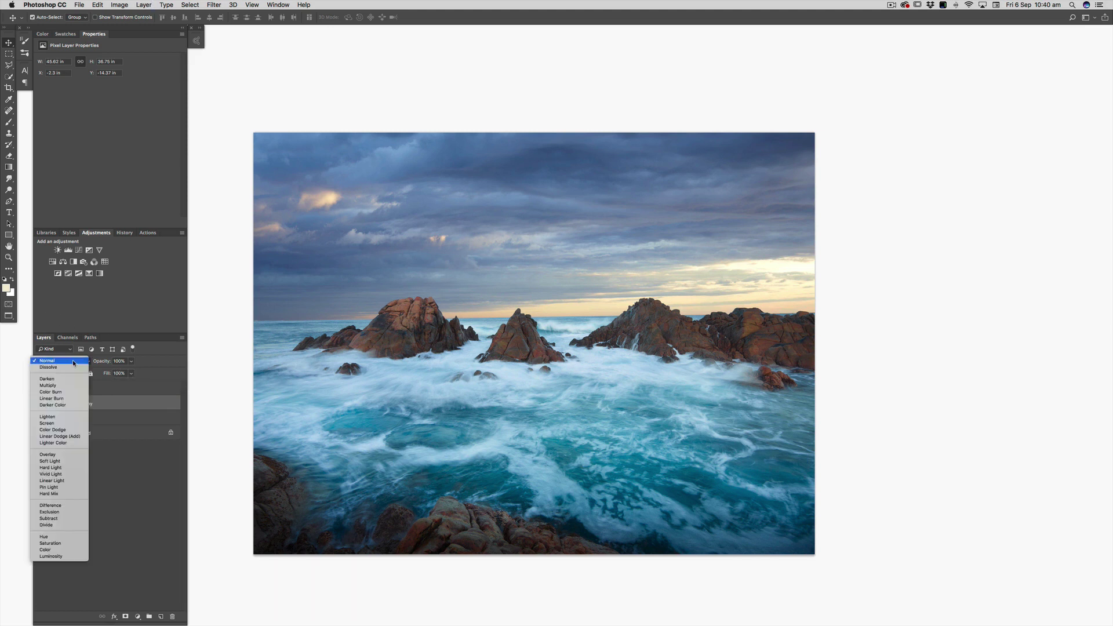
pyautogui.click(53, 424)
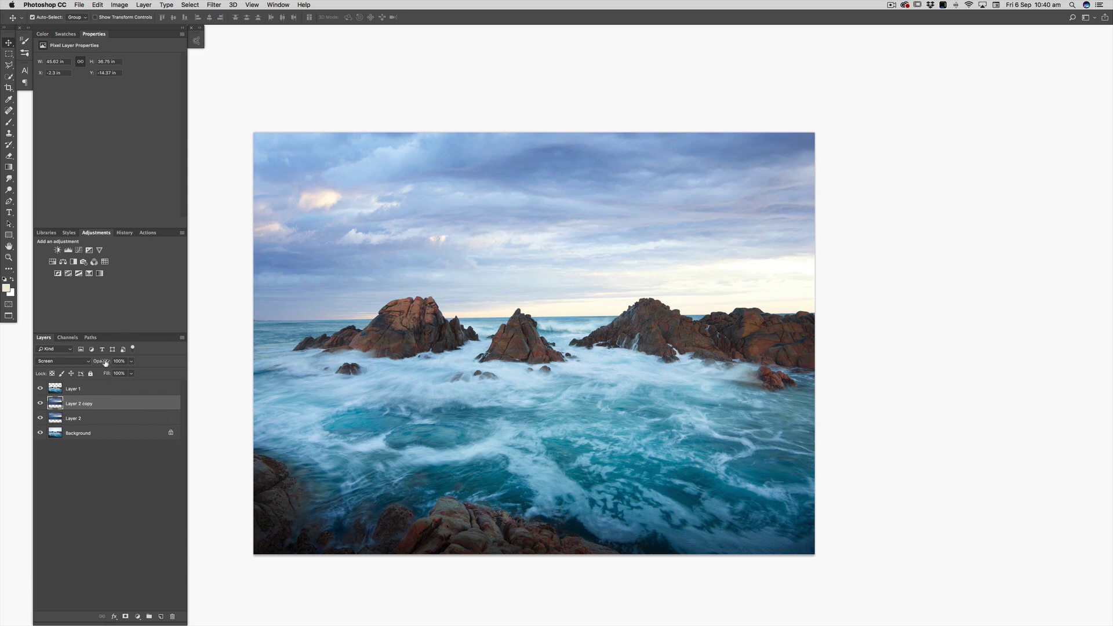
pyautogui.moveTo(105, 363); pyautogui.dragTo(83, 363)
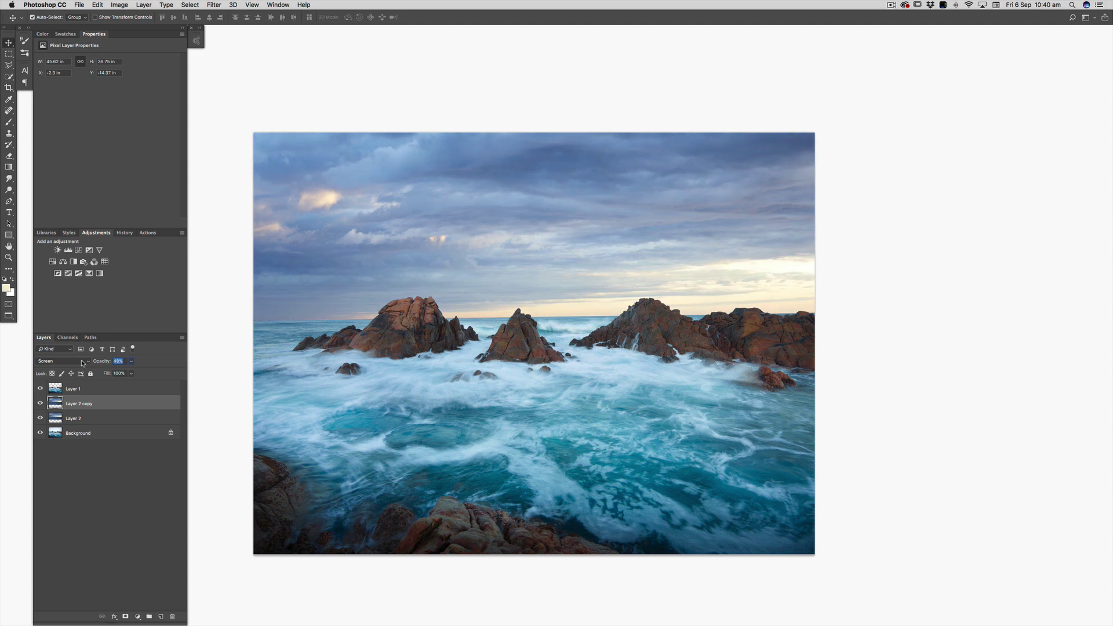
# Set the Screen sky copy's opacity to 51% and fade out its upper part with a black-to-white gradient on a new layer mask.
pyautogui.moveTo(83, 363); pyautogui.dragTo(84, 363)
pyautogui.click(125, 619)
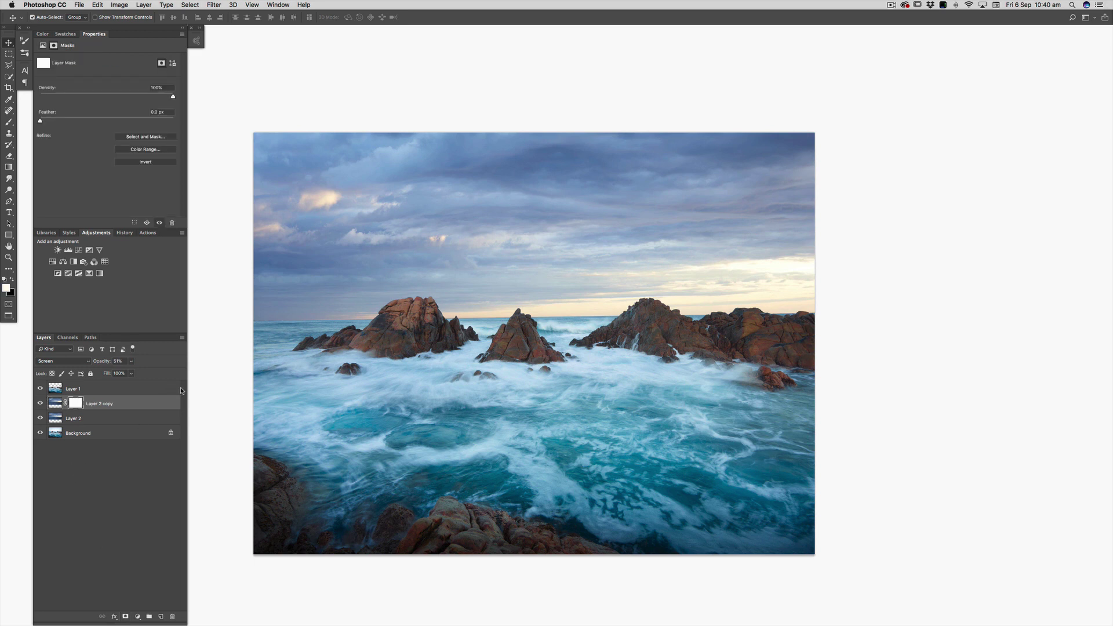
pyautogui.press('g')
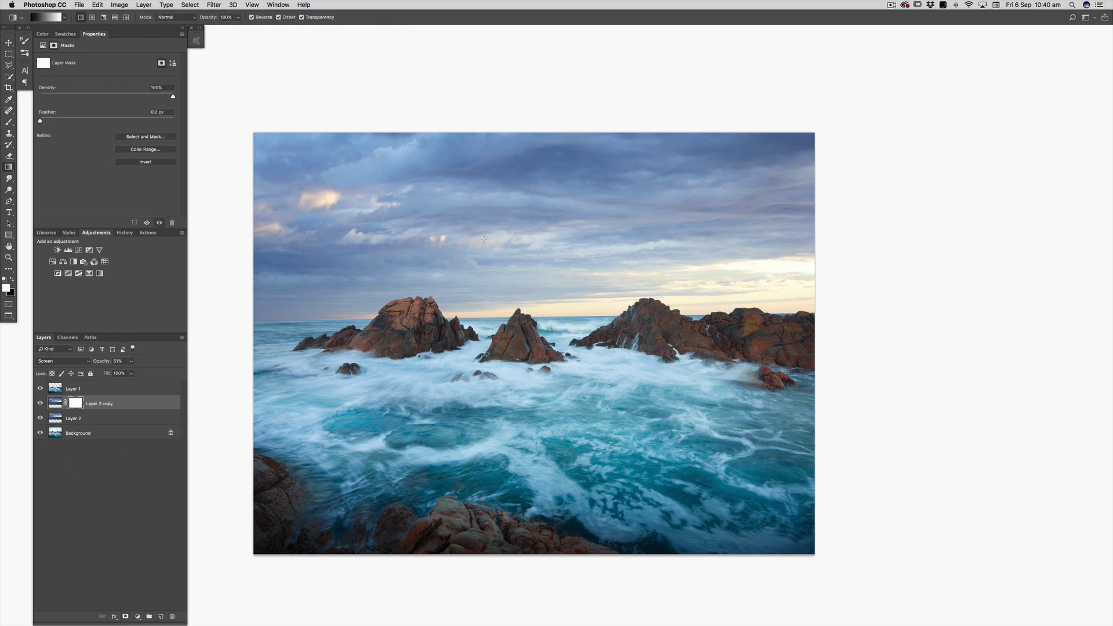
pyautogui.moveTo(477, 249)
pyautogui.mouseDown()
pyautogui.moveTo(479, 295)
pyautogui.moveTo(498, 150)
pyautogui.mouseUp()
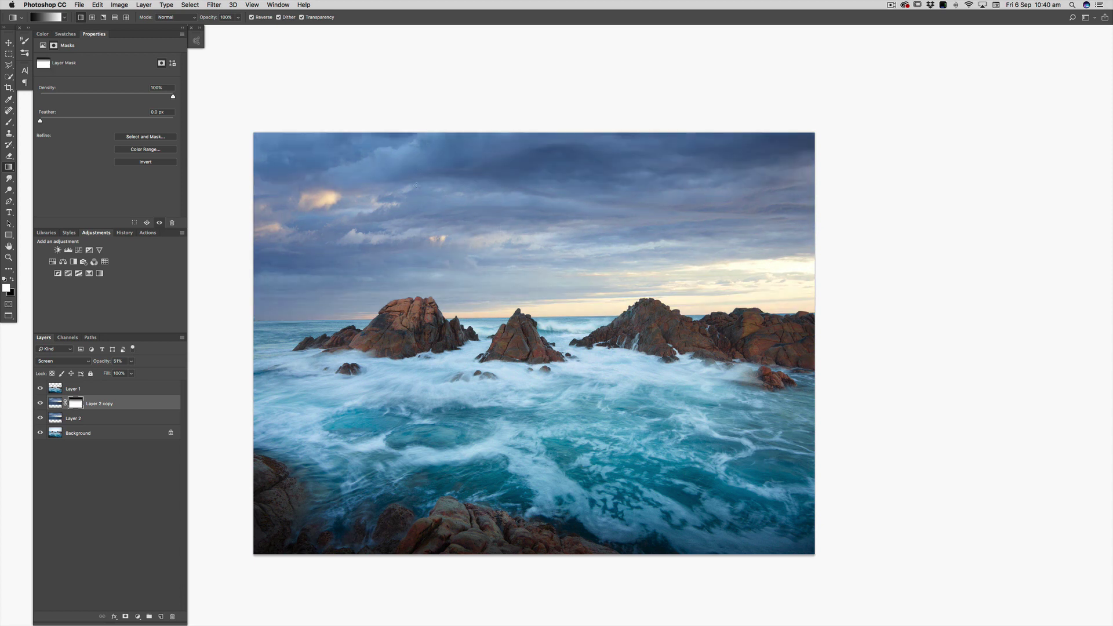
# Compare the sky with the gradient mask disabled and enabled, and with the whole Screen copy hidden and shown.
pyautogui.keyDown('shift'); pyautogui.click(79, 404); pyautogui.keyUp('shift')
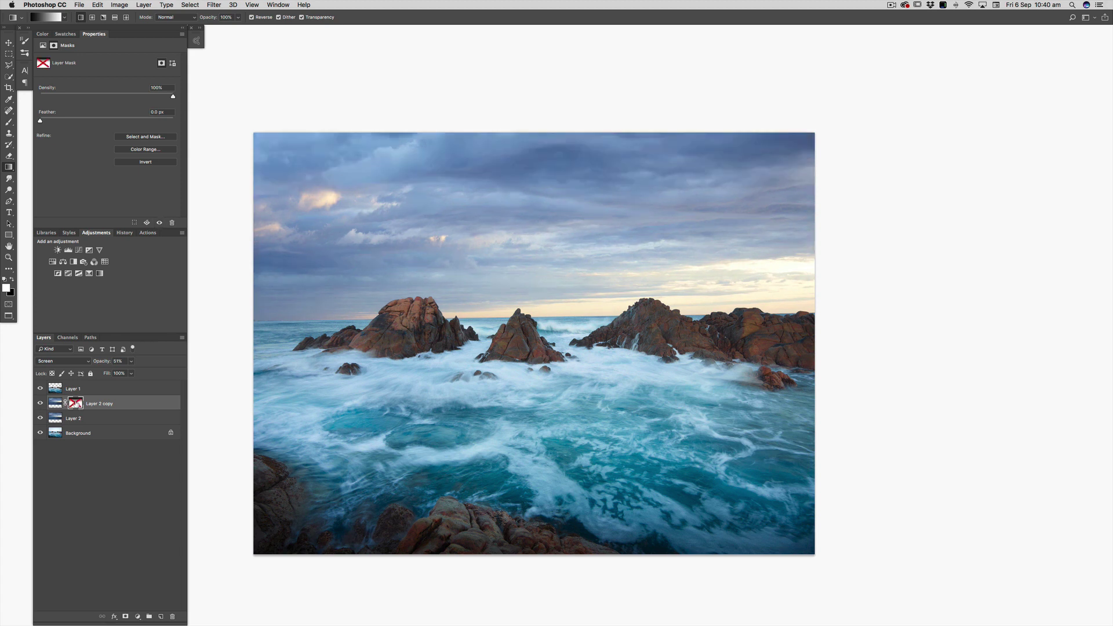
pyautogui.keyDown('shift'); pyautogui.click(77, 405); pyautogui.keyUp('shift')
pyautogui.keyDown('shift'); pyautogui.click(77, 404); pyautogui.keyUp('shift')
pyautogui.keyDown('shift'); pyautogui.click(78, 404); pyautogui.keyUp('shift')
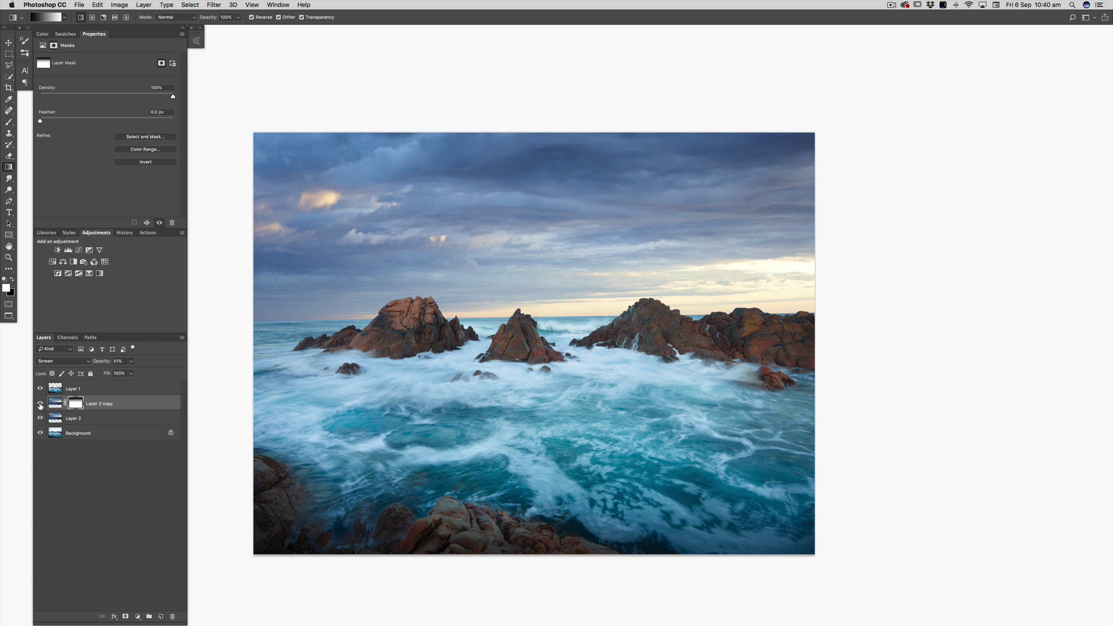
pyautogui.click(41, 403)
pyautogui.click(41, 403)
pyautogui.click(41, 403)
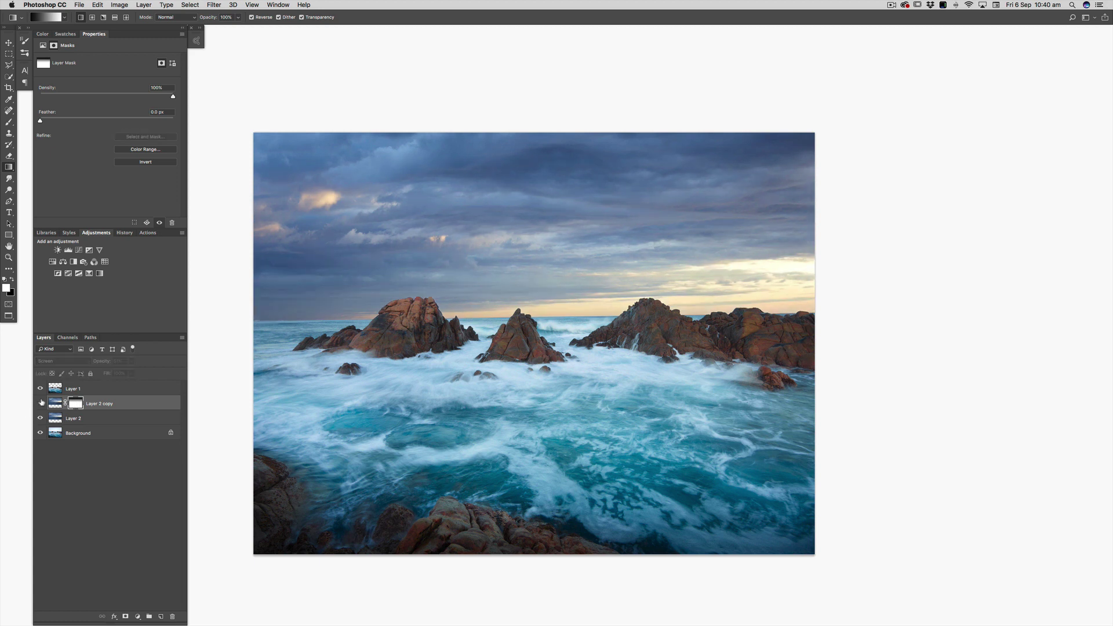
pyautogui.click(40, 403)
pyautogui.click(41, 403)
pyautogui.click(40, 403)
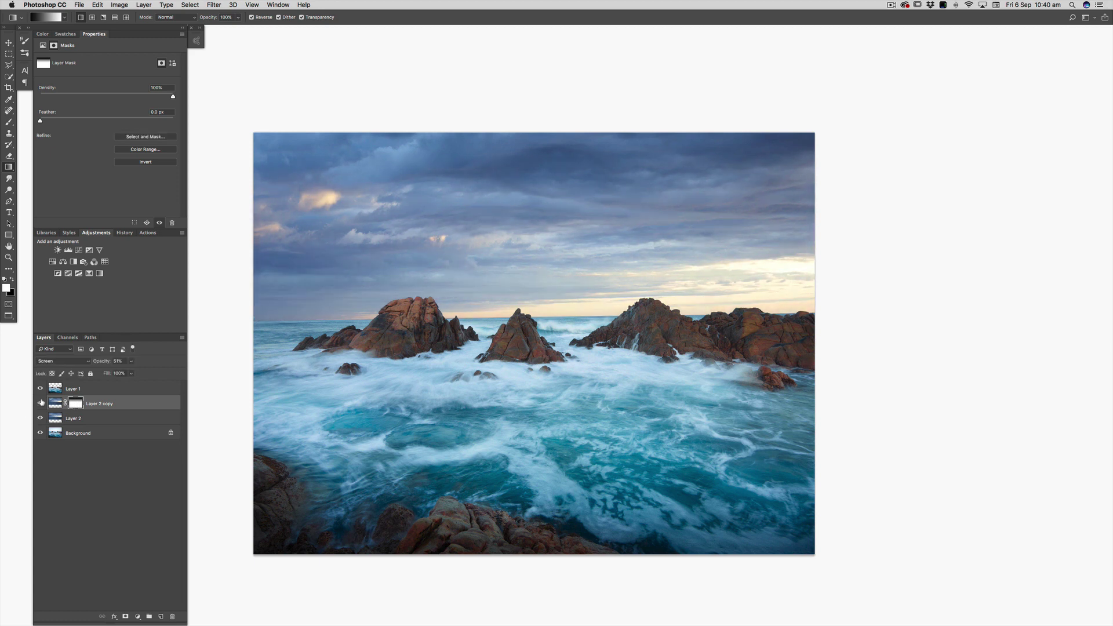
pyautogui.click(41, 403)
pyautogui.click(41, 403)
# Examine the large rock's edge against the sky up close with the Screen sky copy hidden and shown.
pyautogui.press('super+plus')
pyautogui.press('super+plus')
pyautogui.press('super+plus')
pyautogui.press('super+plus')
pyautogui.press('super+plus')
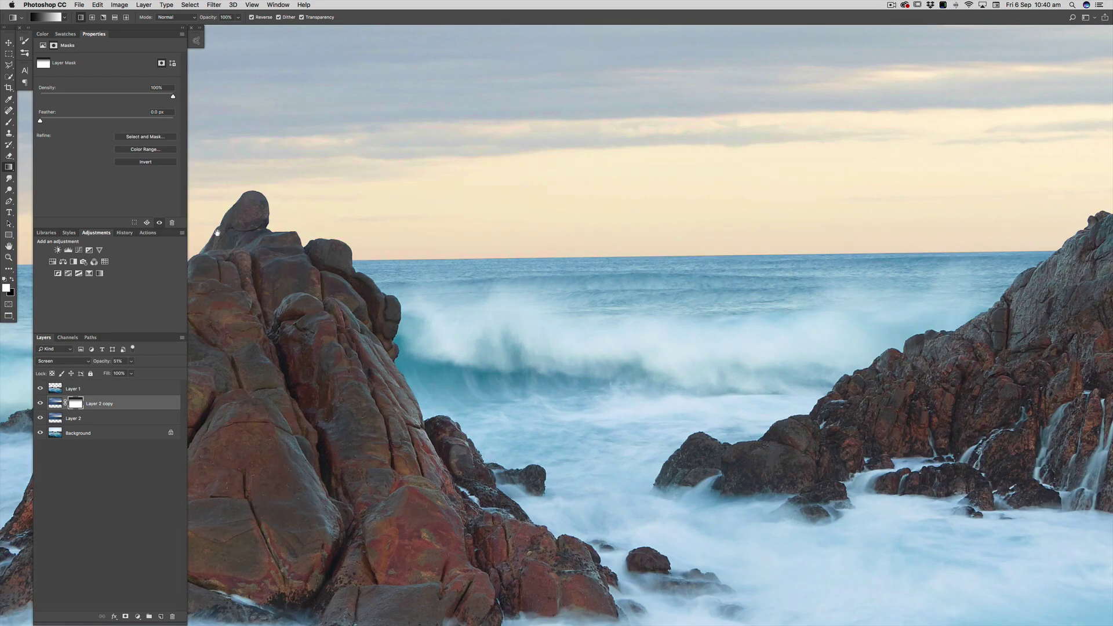
pyautogui.moveTo(277, 305); pyautogui.dragTo(751, 316)
pyautogui.moveTo(422, 267); pyautogui.dragTo(684, 335)
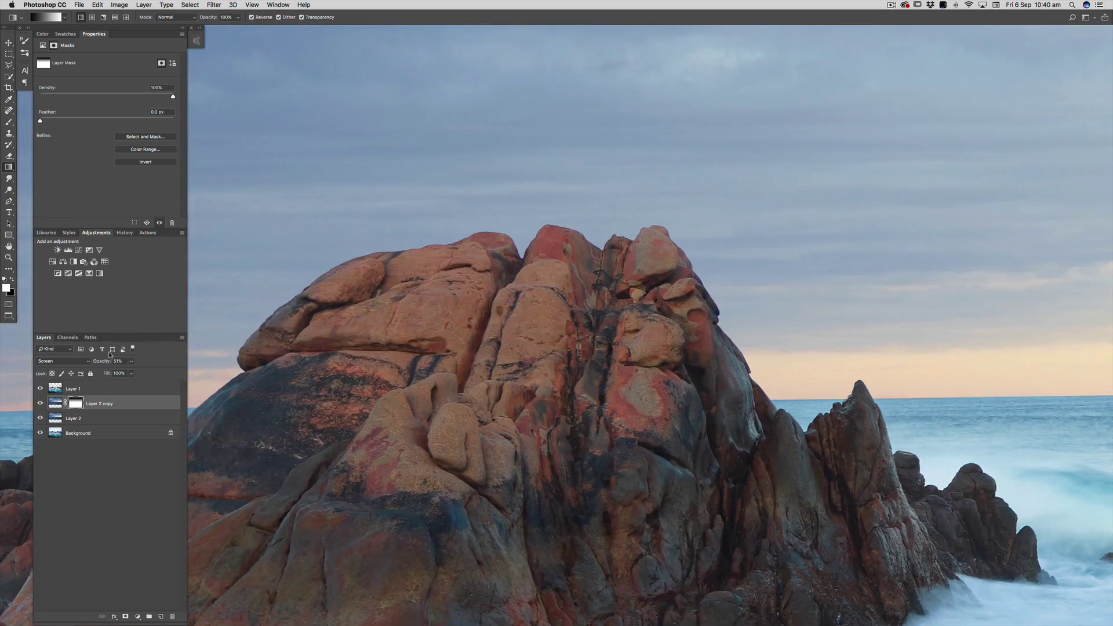
pyautogui.click(40, 403)
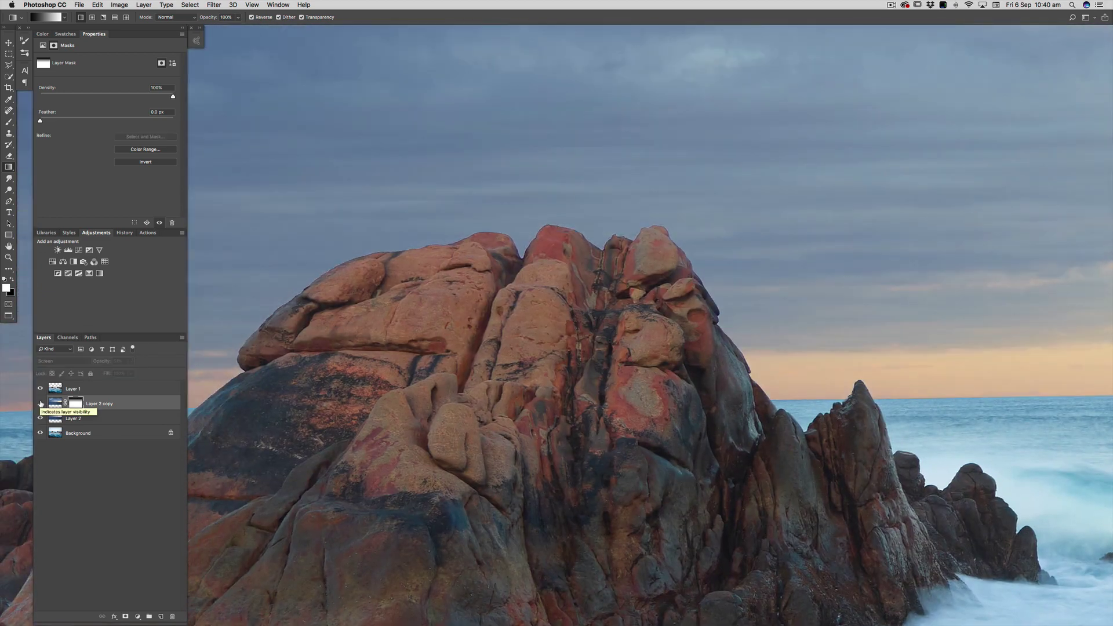
pyautogui.click(41, 404)
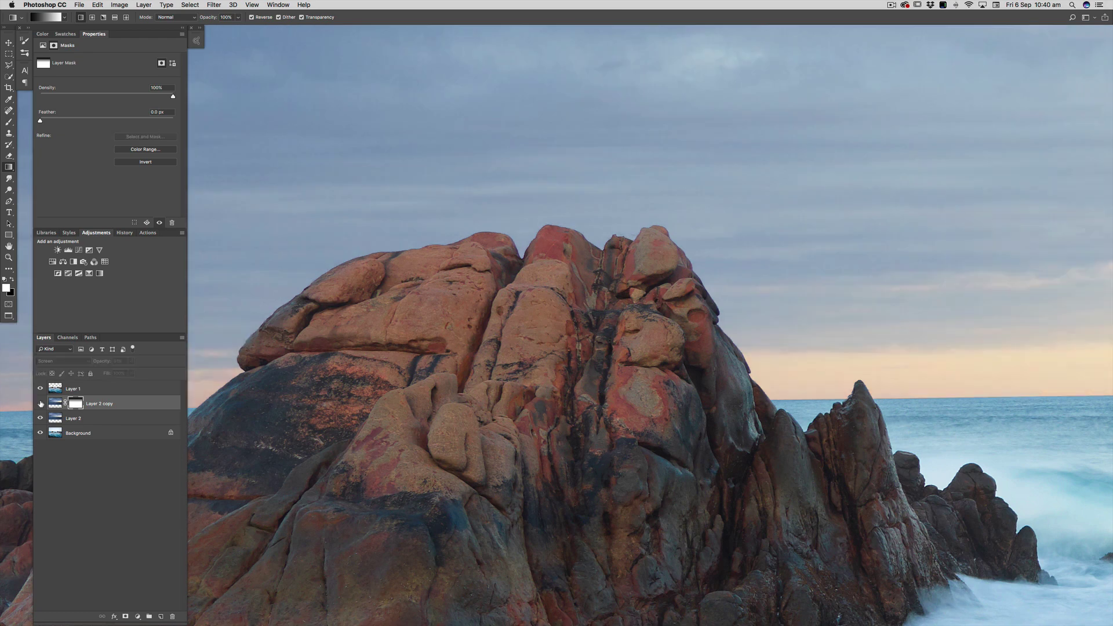
pyautogui.click(41, 403)
pyautogui.click(40, 404)
pyautogui.click(41, 404)
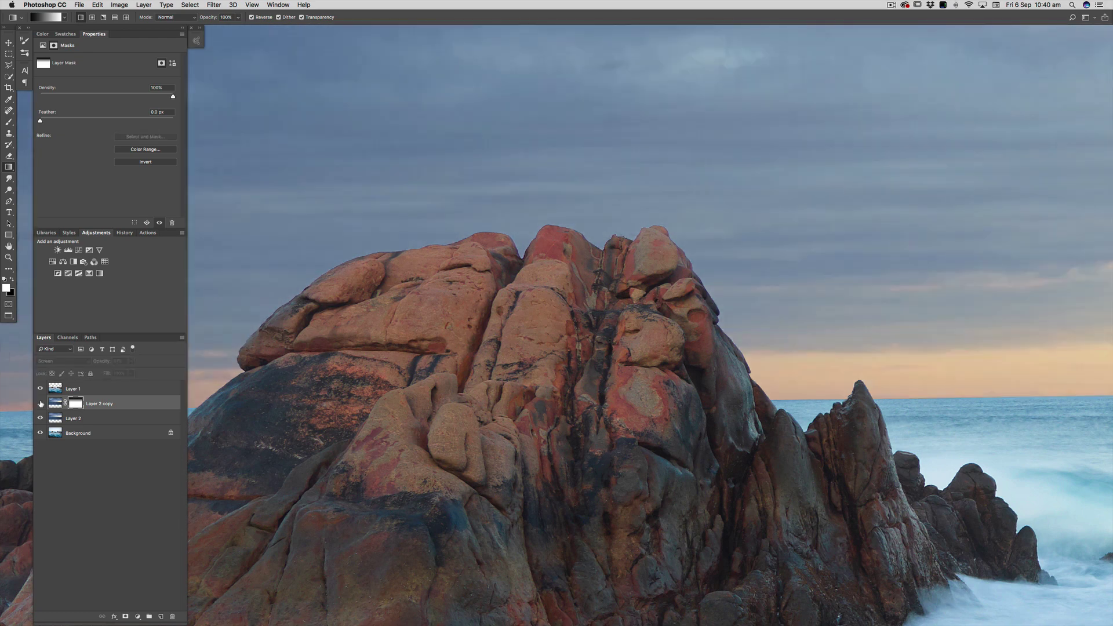
pyautogui.click(41, 403)
pyautogui.click(41, 403)
pyautogui.click(40, 404)
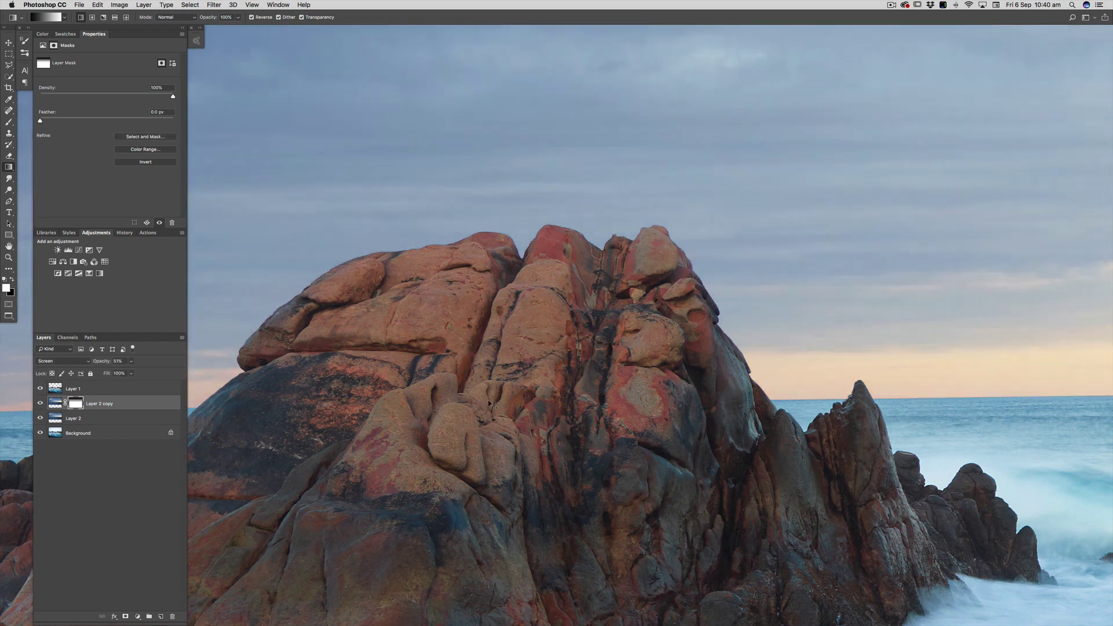
# Duplicate the rocks cutout layer and set the lower of the two cutouts to Multiply blend mode.
pyautogui.press('super+minus')
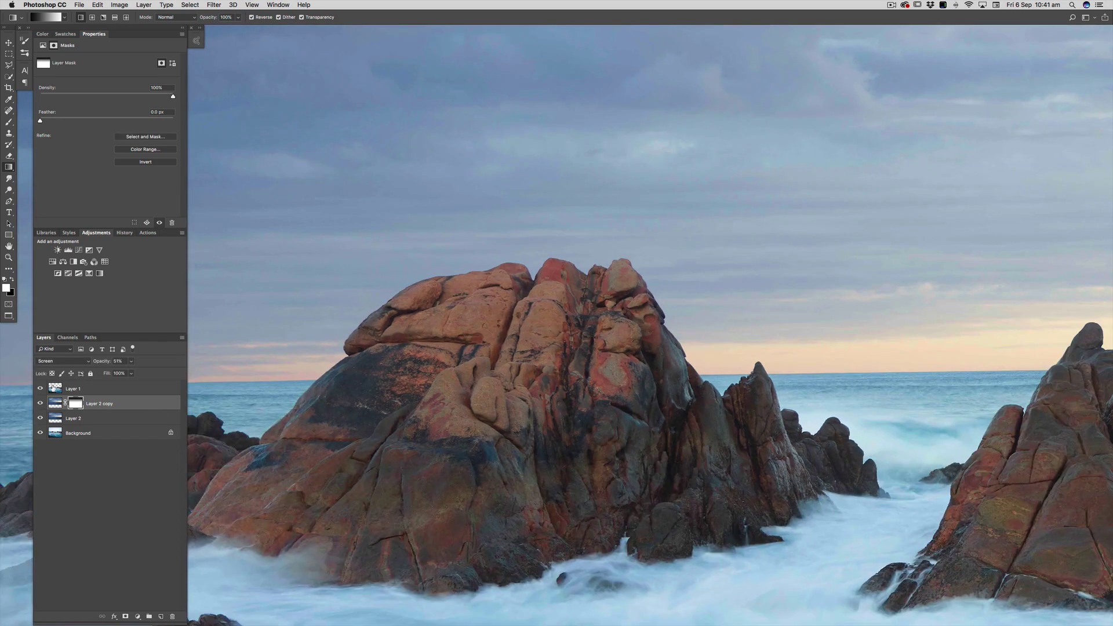
pyautogui.click(54, 389)
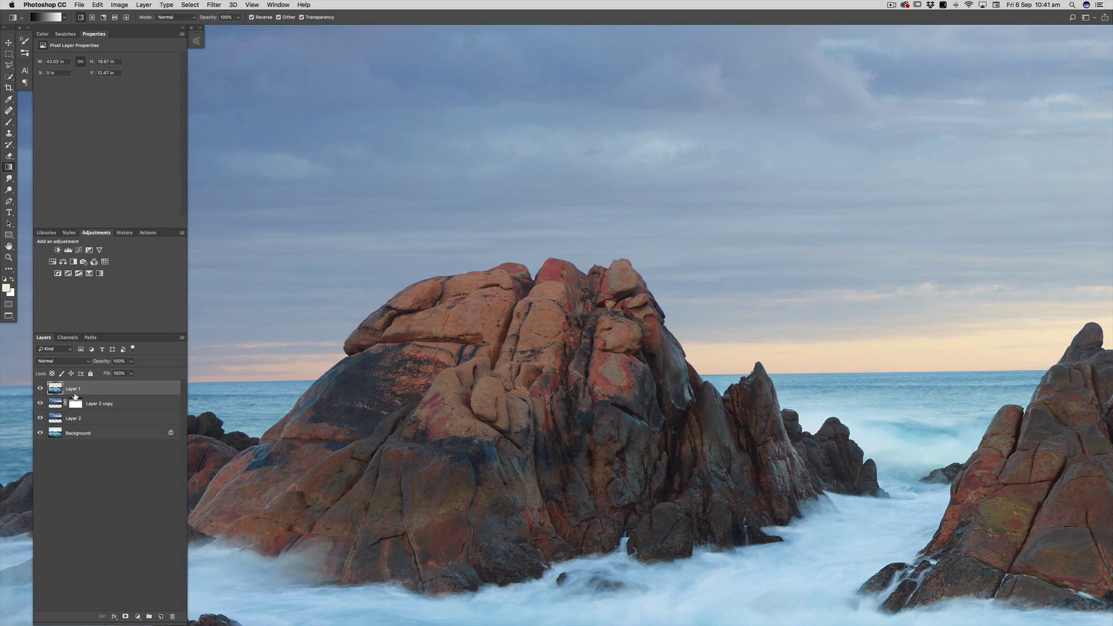
pyautogui.press('super+j')
pyautogui.click(77, 401)
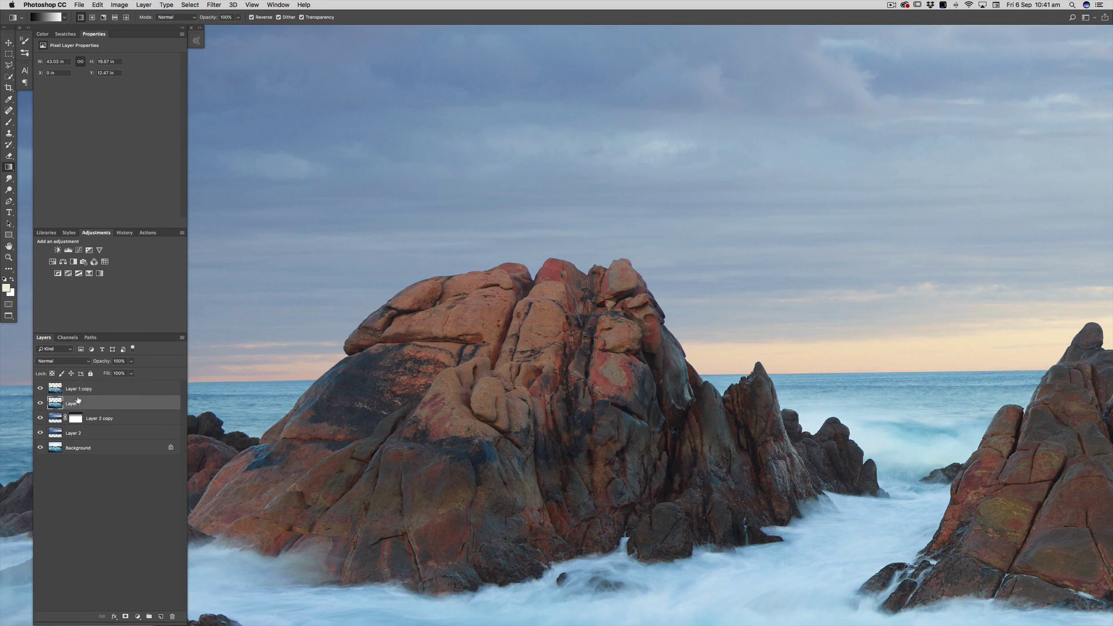
pyautogui.click(64, 362)
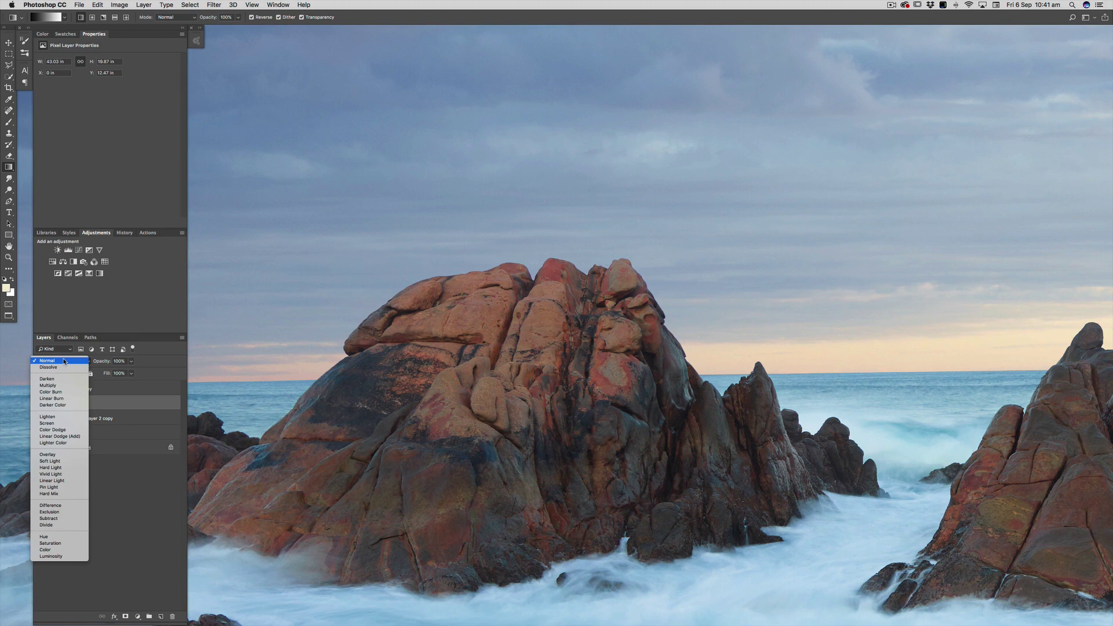
pyautogui.click(48, 386)
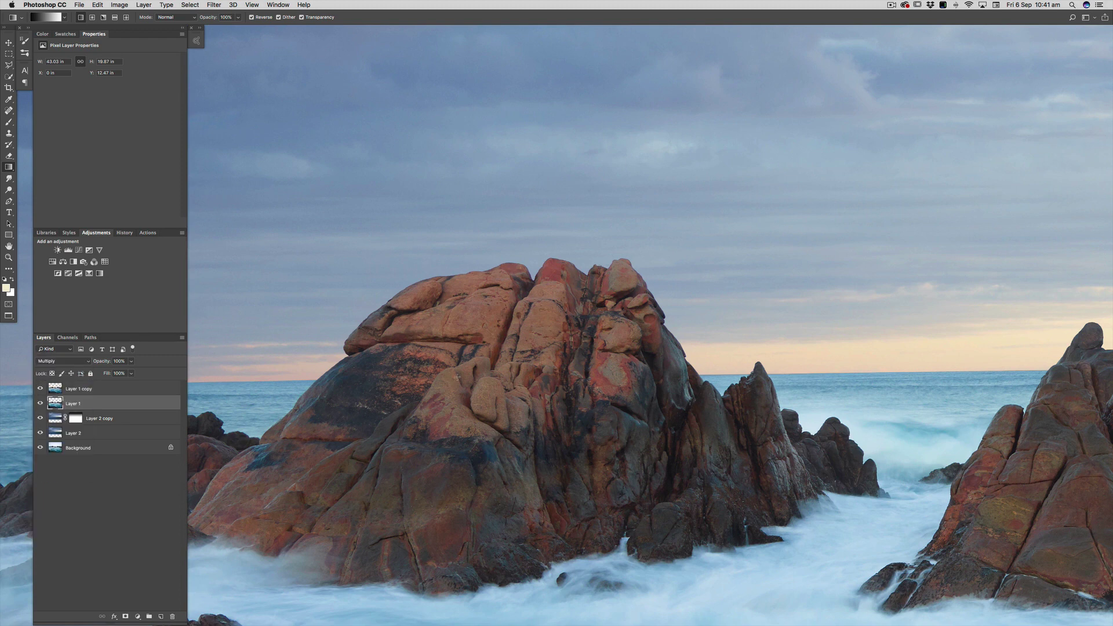
# Examine the rock edges up close with the Multiply cutout layer hidden and shown.
pyautogui.click(40, 402)
pyautogui.click(40, 402)
pyautogui.press('super+equal')
pyautogui.press('super+equal')
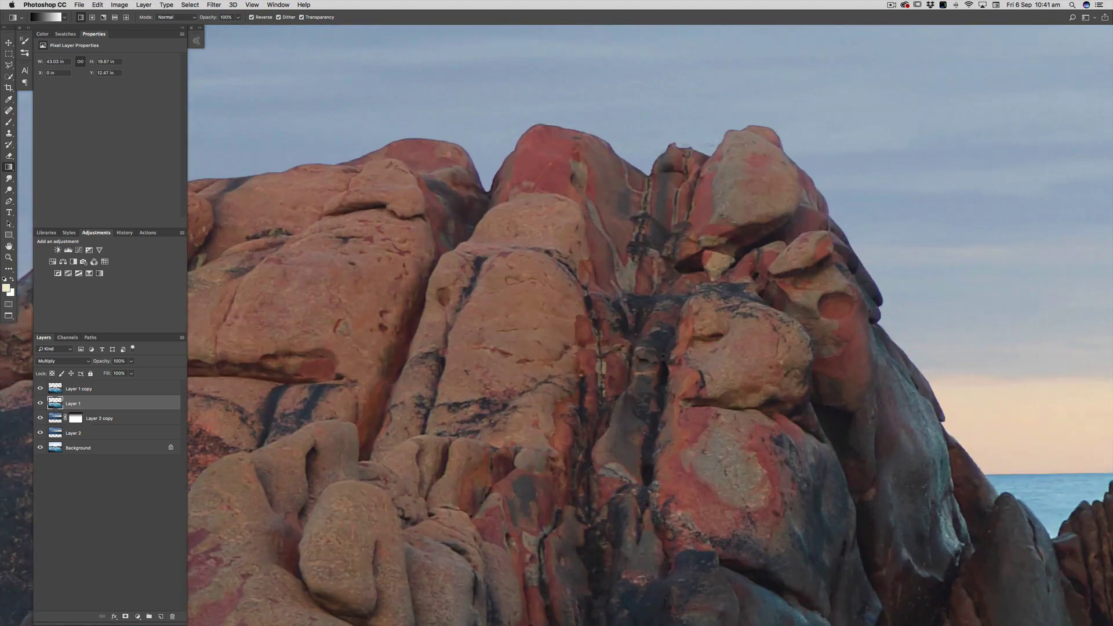
pyautogui.click(40, 403)
pyautogui.click(40, 404)
pyautogui.click(40, 403)
pyautogui.click(40, 403)
pyautogui.click(40, 403)
pyautogui.click(40, 404)
pyautogui.click(40, 404)
pyautogui.click(40, 404)
pyautogui.press('super+0')
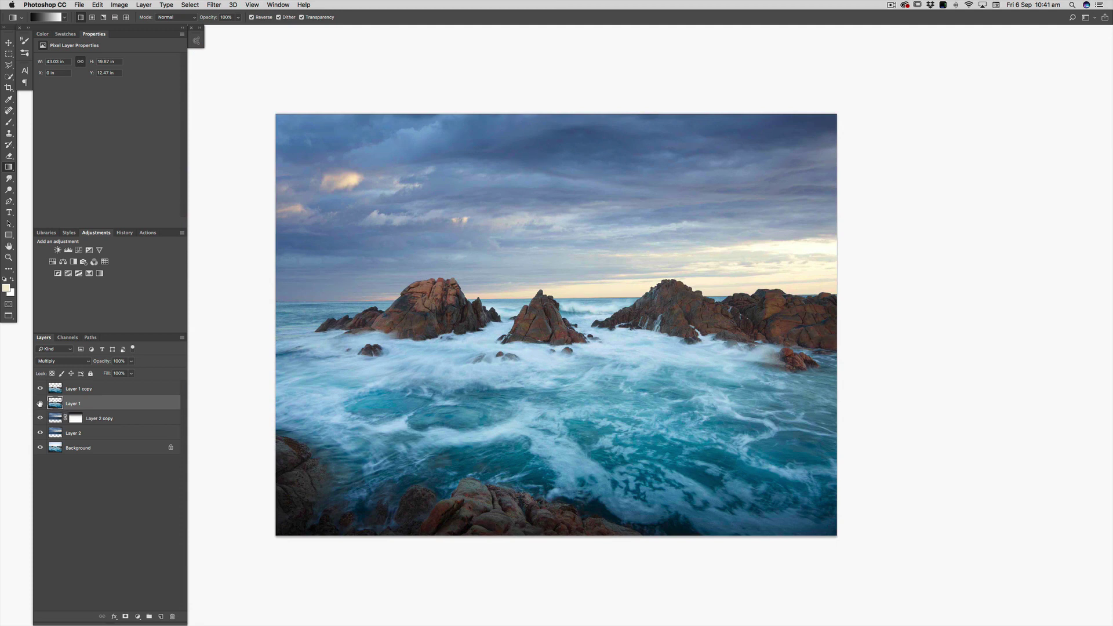
# Add a Color Balance adjustment clipped to the Screen sky copy, with midtones at -12 cyan-red, +10 magenta-green and -22 yellow-blue.
pyautogui.click(142, 418)
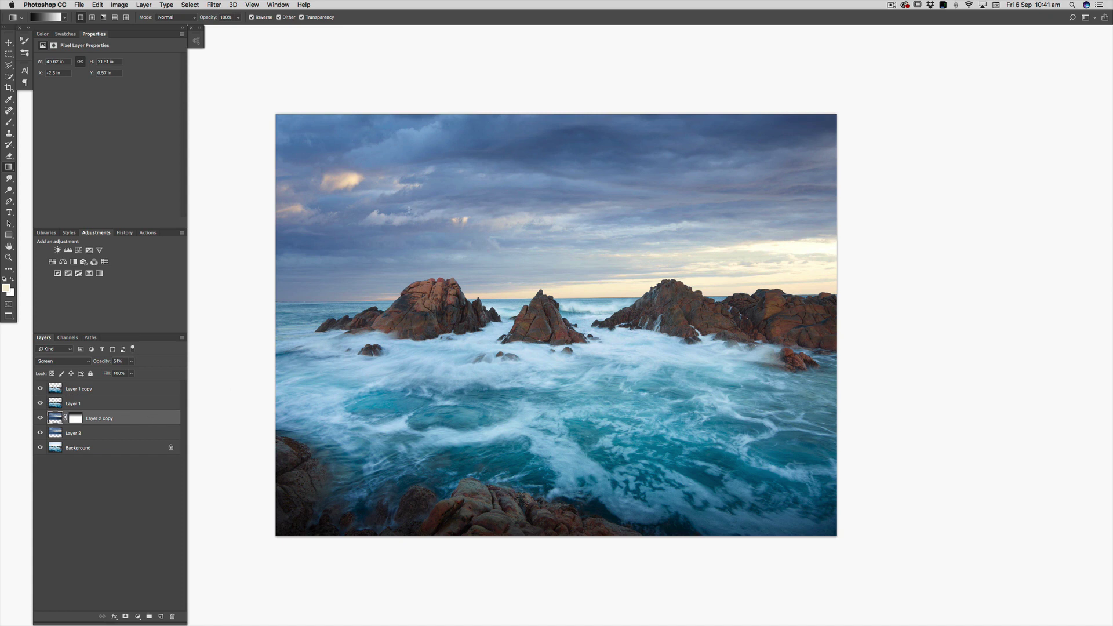
pyautogui.click(62, 262)
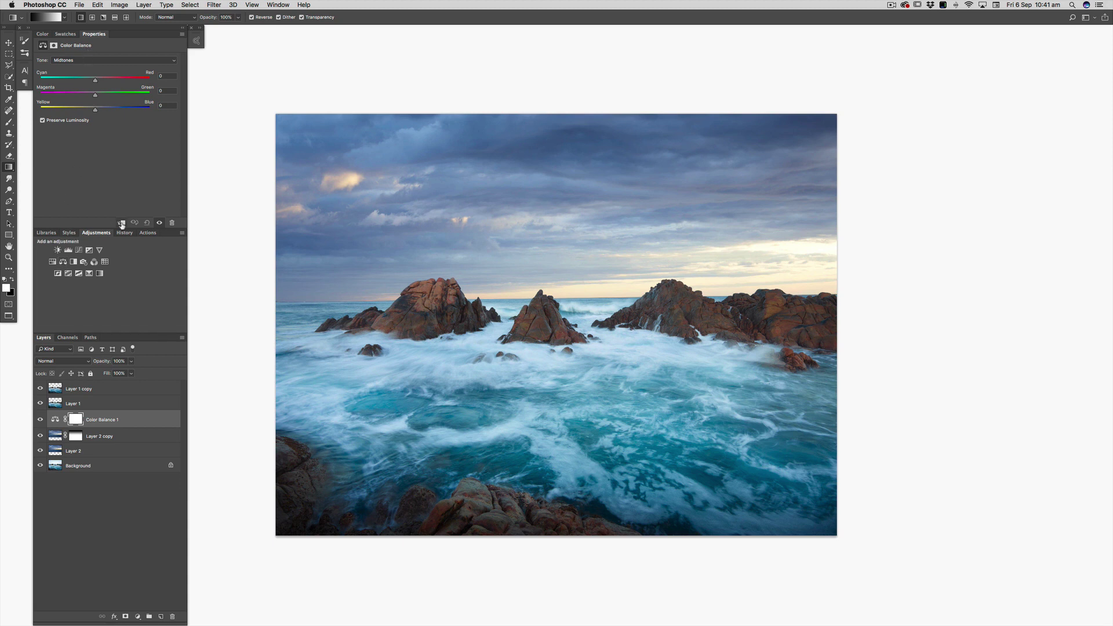
pyautogui.click(122, 224)
pyautogui.moveTo(95, 80); pyautogui.dragTo(84, 112)
# Move the Color Balance adjustment directly below the Screen sky copy and set its opacity to 45%.
pyautogui.click(39, 419)
pyautogui.click(40, 419)
pyautogui.click(39, 420)
pyautogui.click(39, 419)
pyautogui.moveTo(112, 422); pyautogui.dragTo(111, 441)
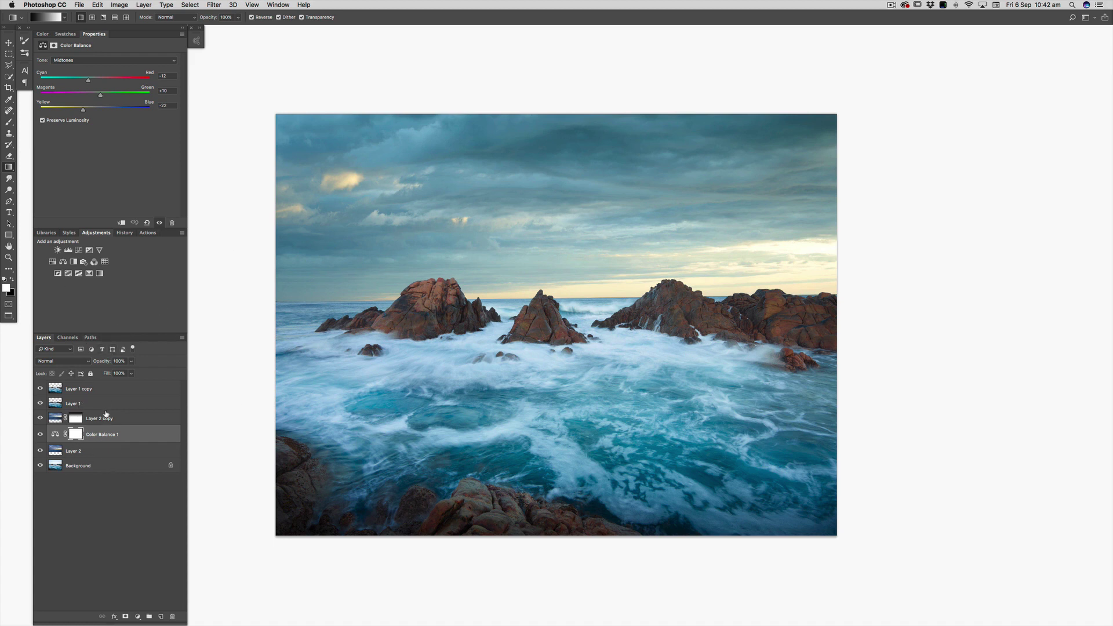
pyautogui.moveTo(104, 364); pyautogui.dragTo(43, 365)
pyautogui.press('Return')
# Check the horizon beside the rocks at full size and duplicate the Screen sky copy together with its mask.
pyautogui.press('super+1')
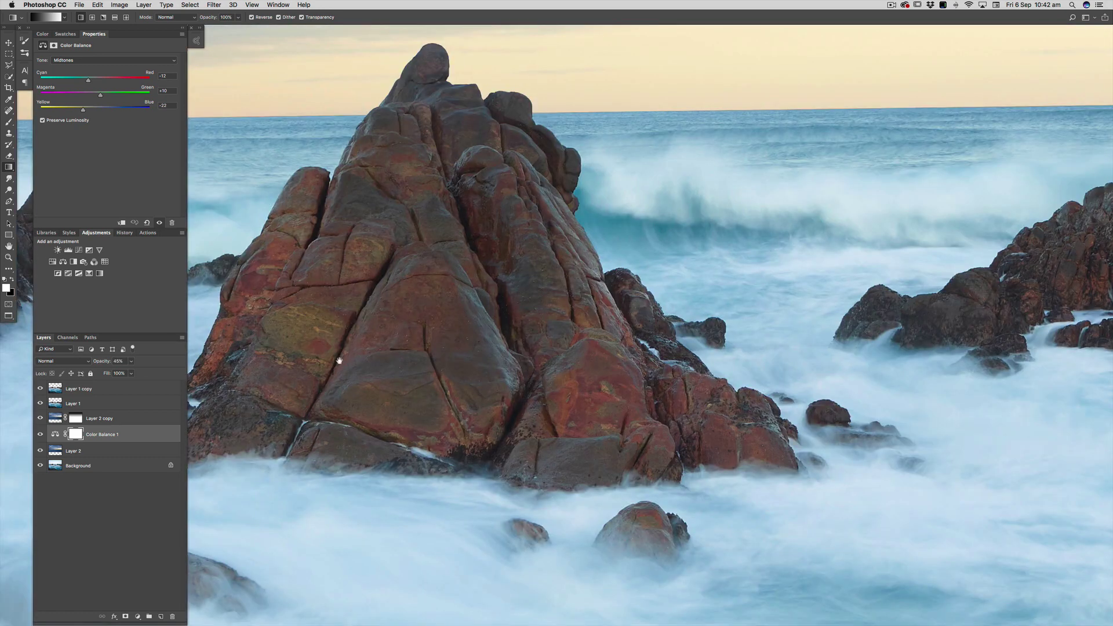
pyautogui.moveTo(353, 172); pyautogui.dragTo(835, 255)
pyautogui.moveTo(654, 275); pyautogui.dragTo(877, 304)
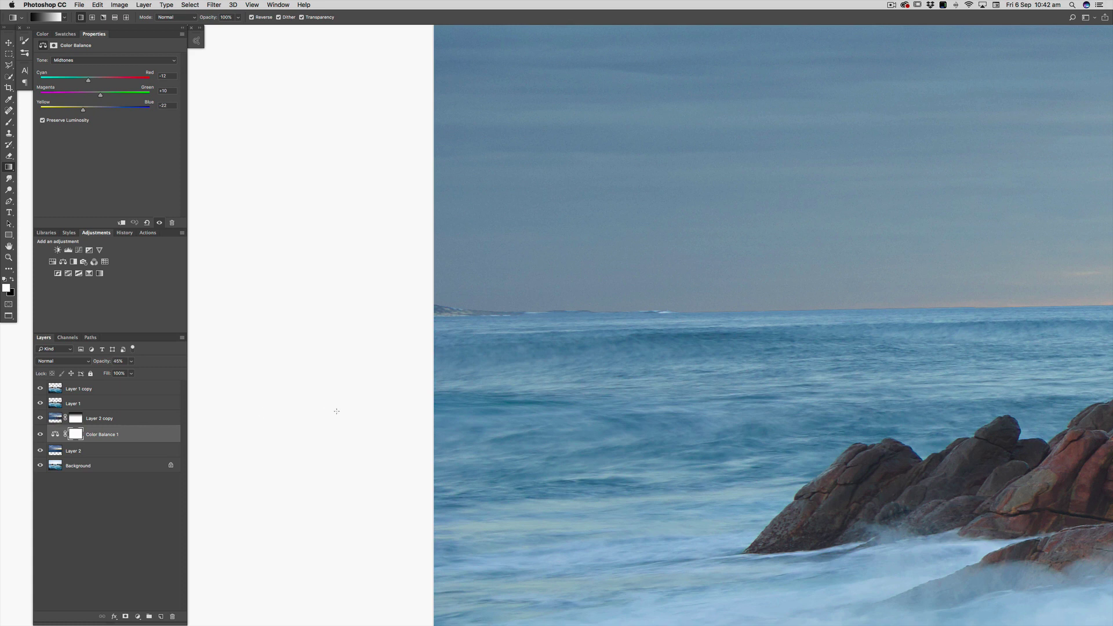
pyautogui.click(55, 419)
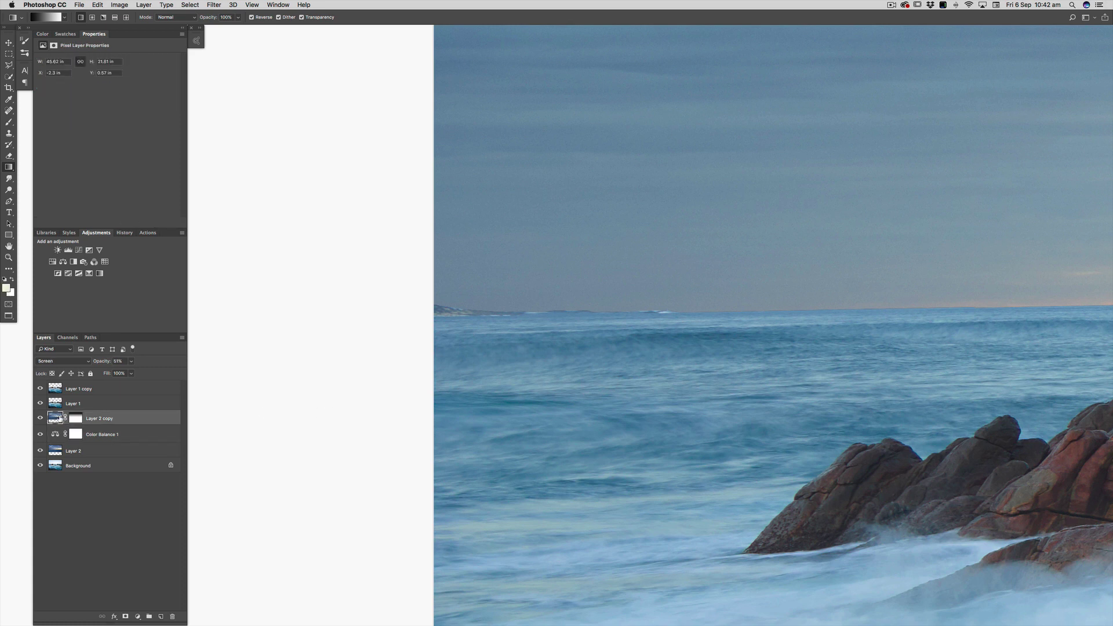
pyautogui.press('super+j')
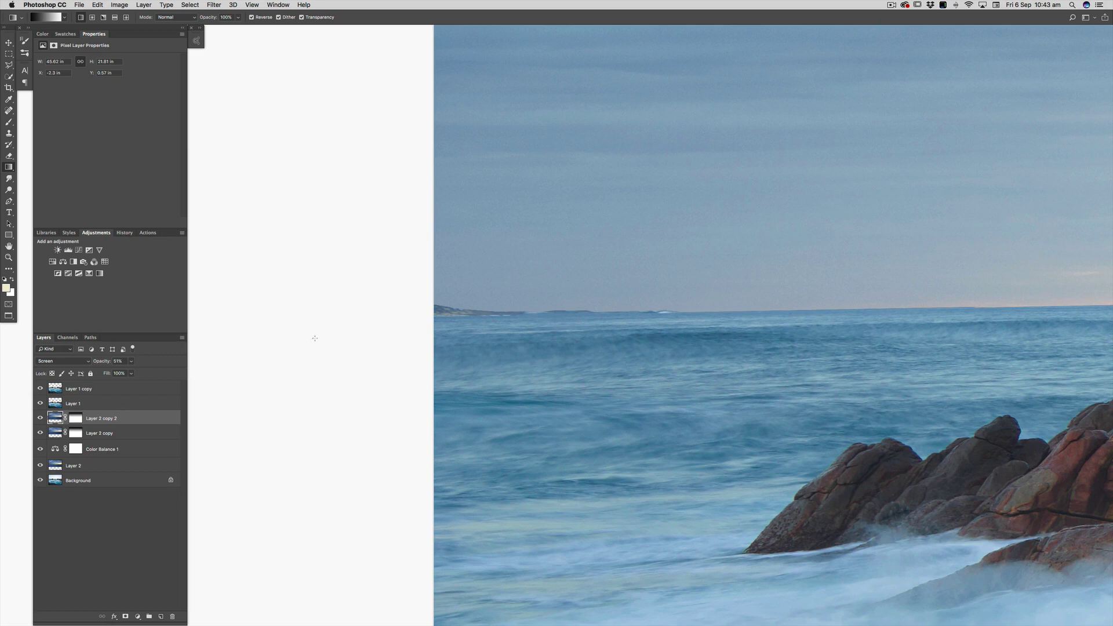
# Compare the whole image with the second Screen sky copy hidden and shown.
pyautogui.press('super+0')
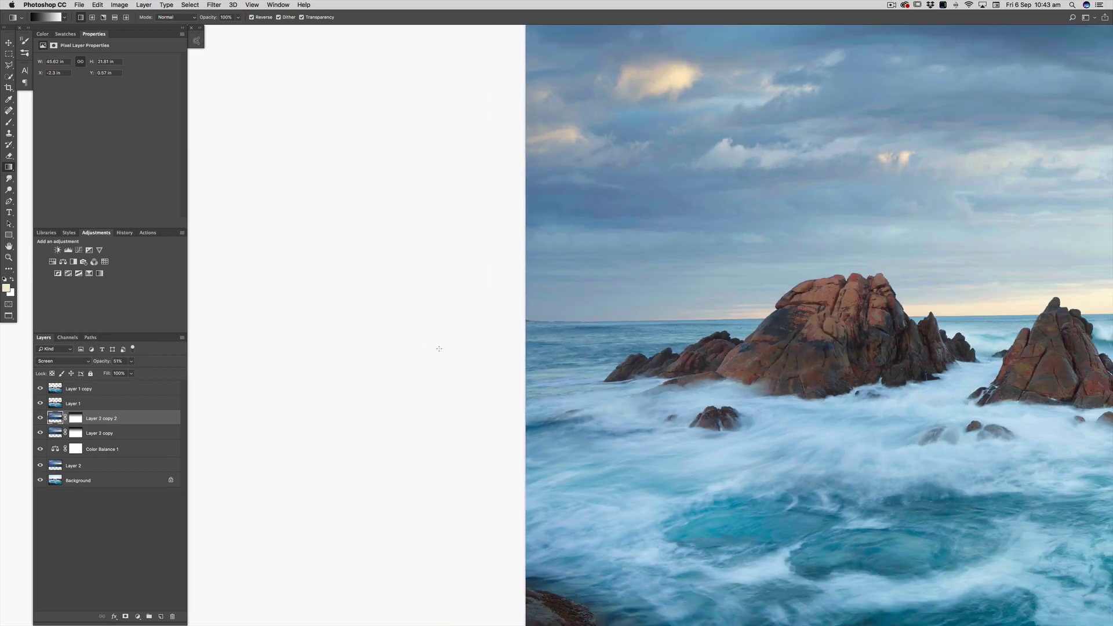
pyautogui.press('super+minus')
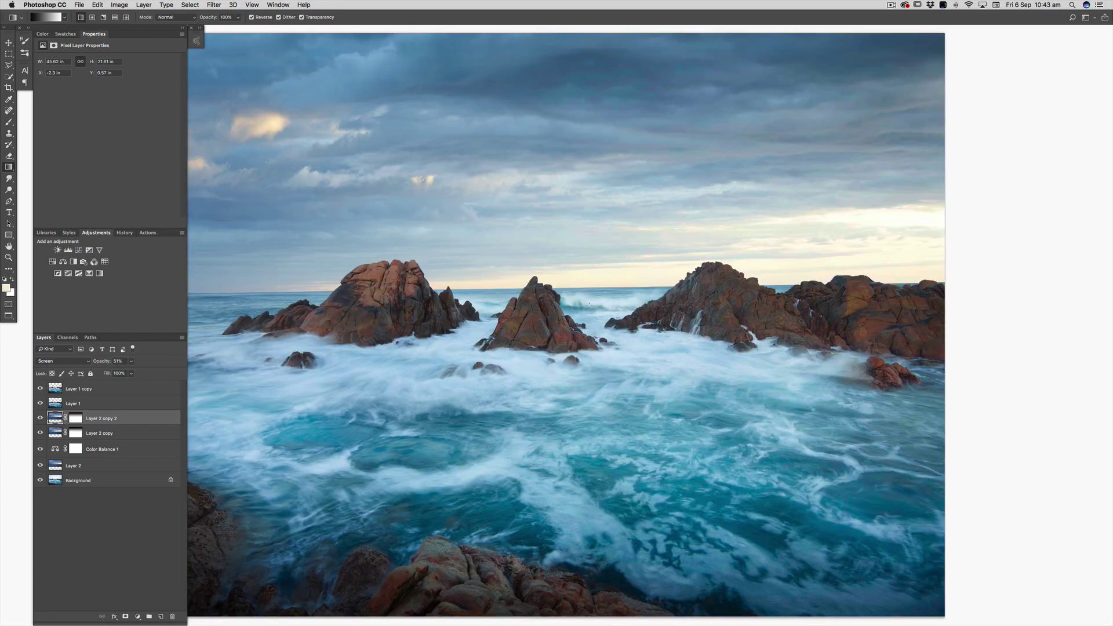
pyautogui.press('super+minus')
pyautogui.moveTo(313, 193); pyautogui.dragTo(384, 201)
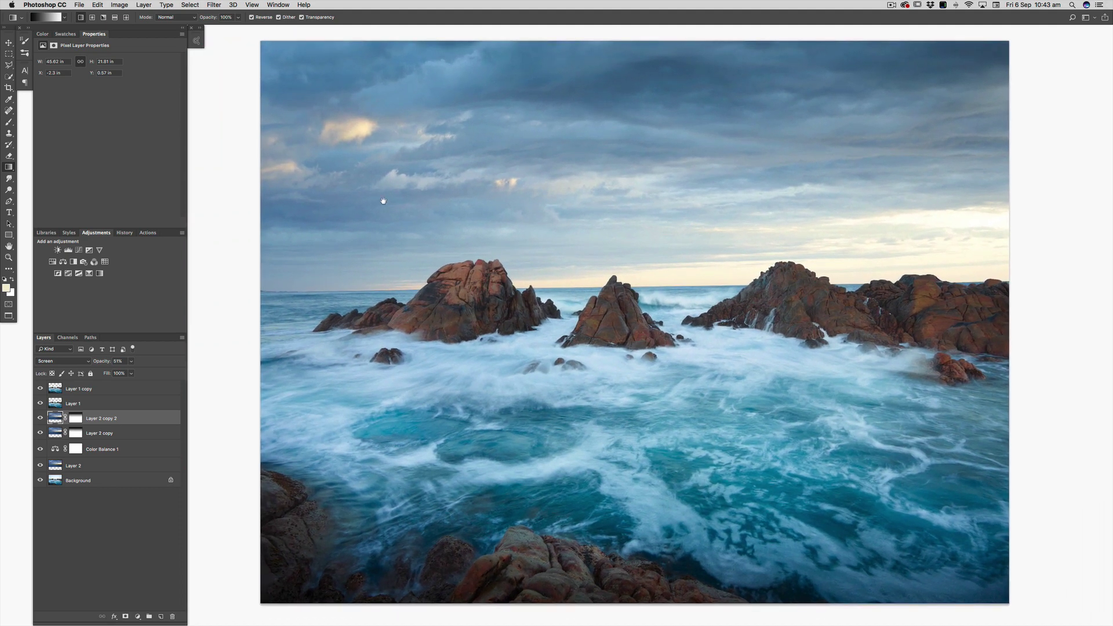
pyautogui.click(40, 417)
pyautogui.click(40, 418)
pyautogui.click(40, 417)
pyautogui.click(40, 418)
# Replace the second Screen copy's gradient mask with solid black and paint white at 20% brush opacity over the sky above the left horizon.
pyautogui.click(76, 419)
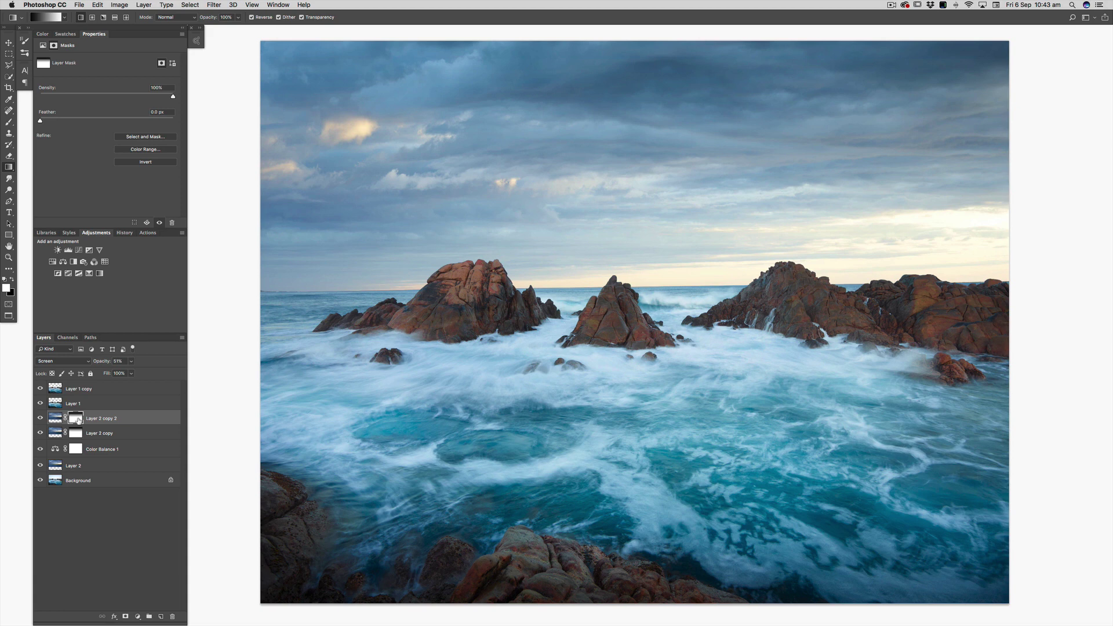
pyautogui.keyDown('shift'); pyautogui.click(79, 420); pyautogui.keyUp('shift')
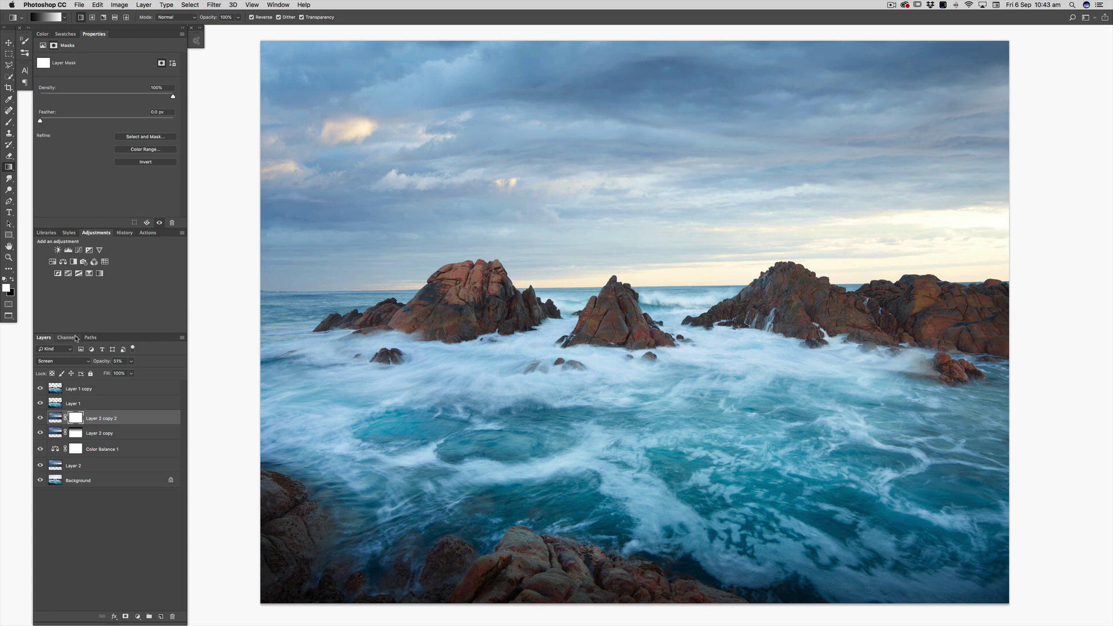
pyautogui.press('super+i')
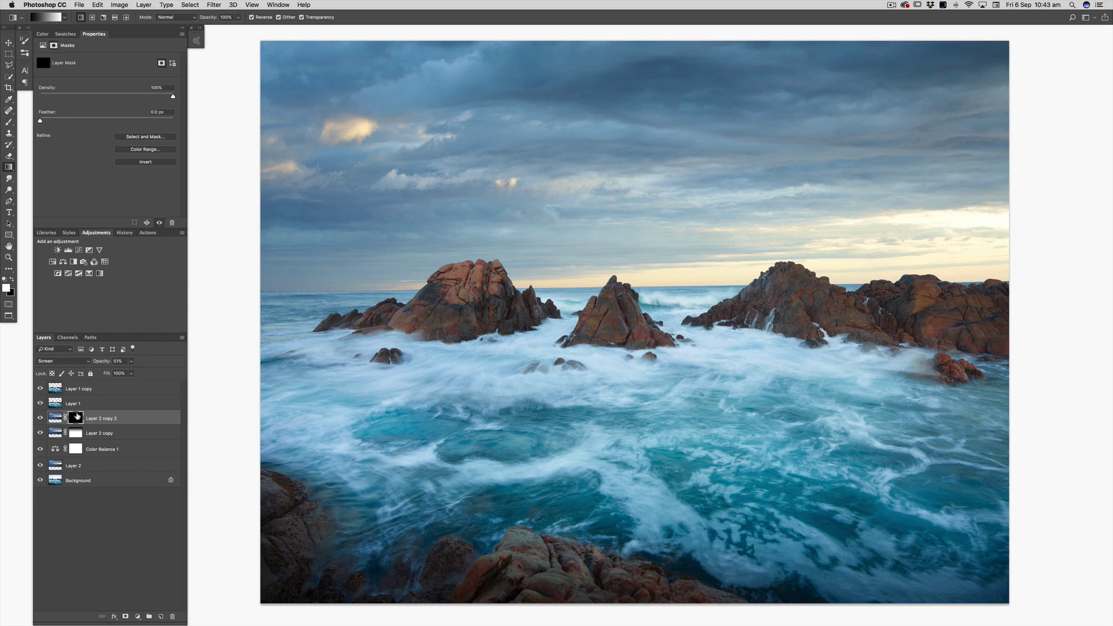
pyautogui.press('b')
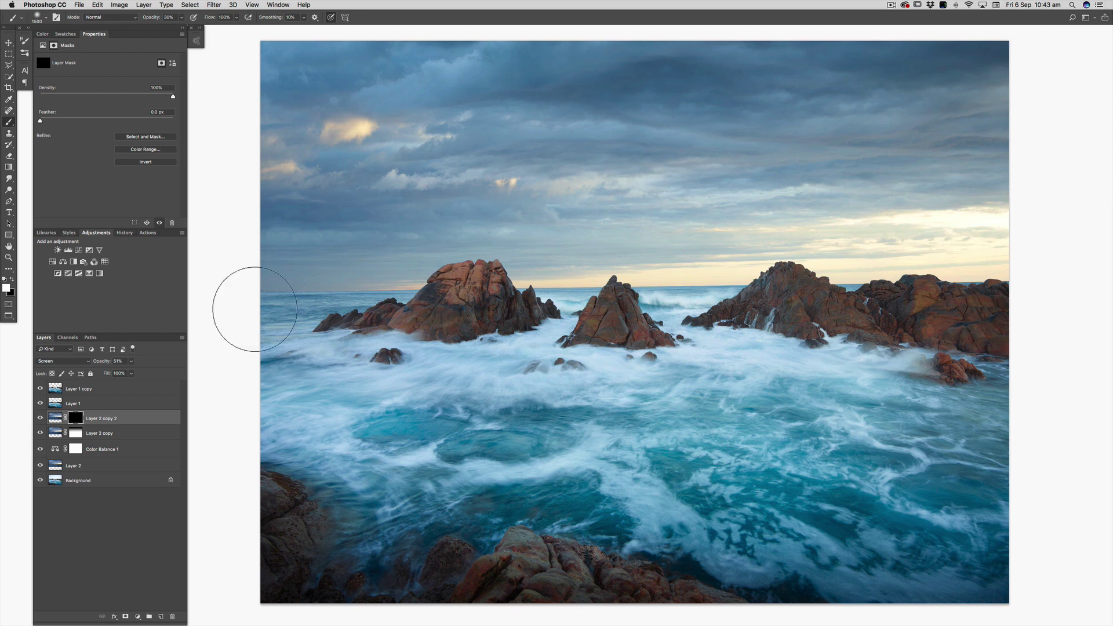
pyautogui.press('2')
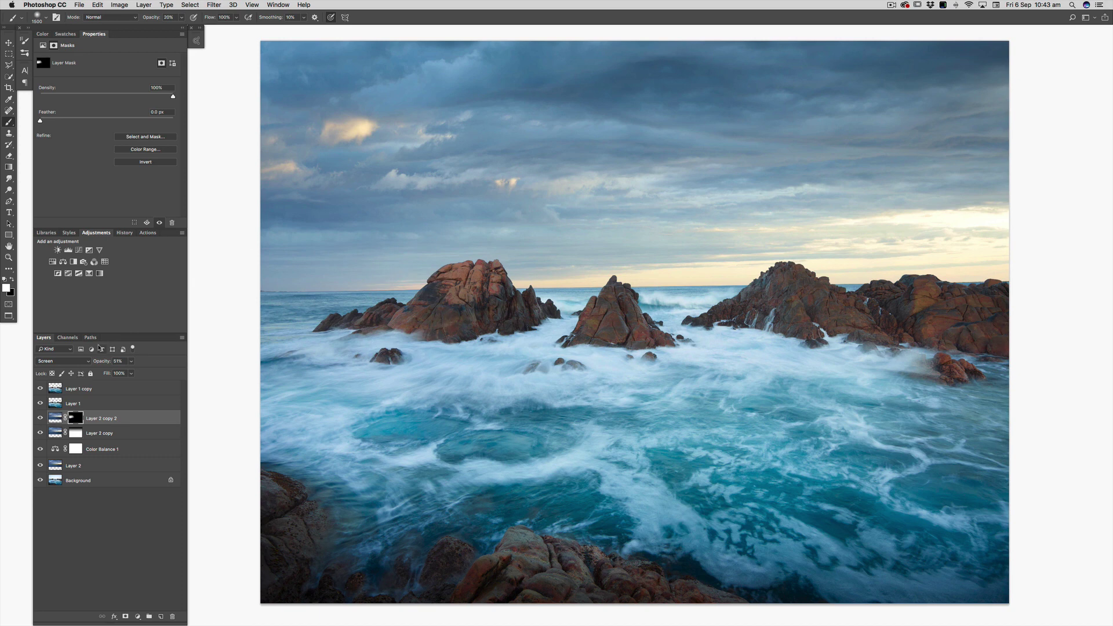
# Compare the painted second Screen sky copy hidden and shown, both enlarged and with the whole image in view.
pyautogui.click(40, 418)
pyautogui.click(40, 418)
pyautogui.press('super+minus')
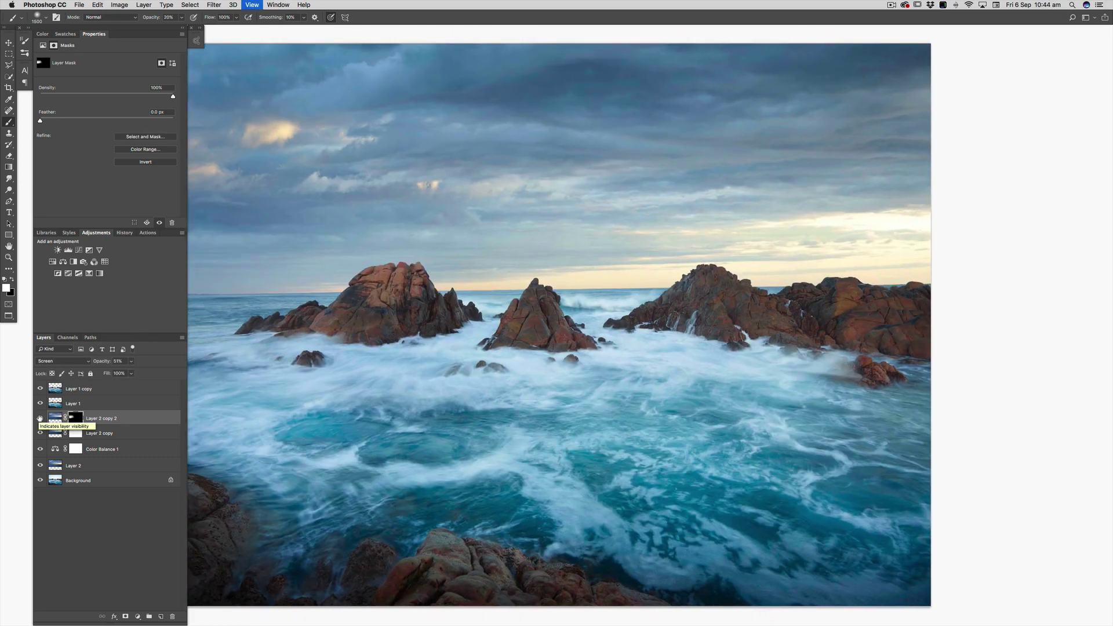
pyautogui.click(40, 418)
pyautogui.click(40, 418)
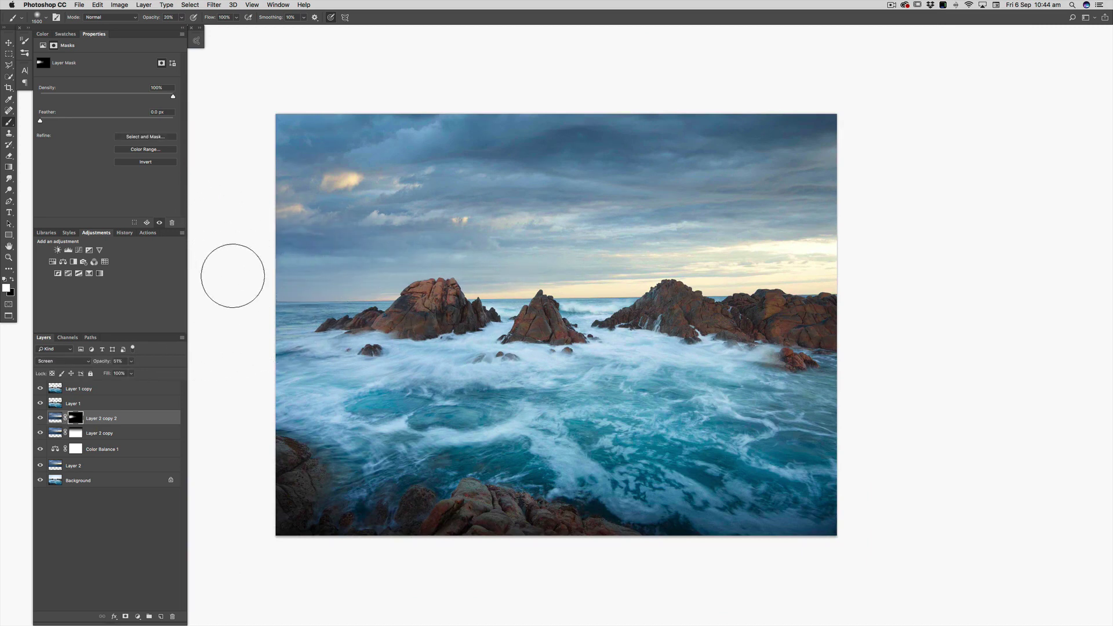
pyautogui.click(40, 418)
pyautogui.click(40, 418)
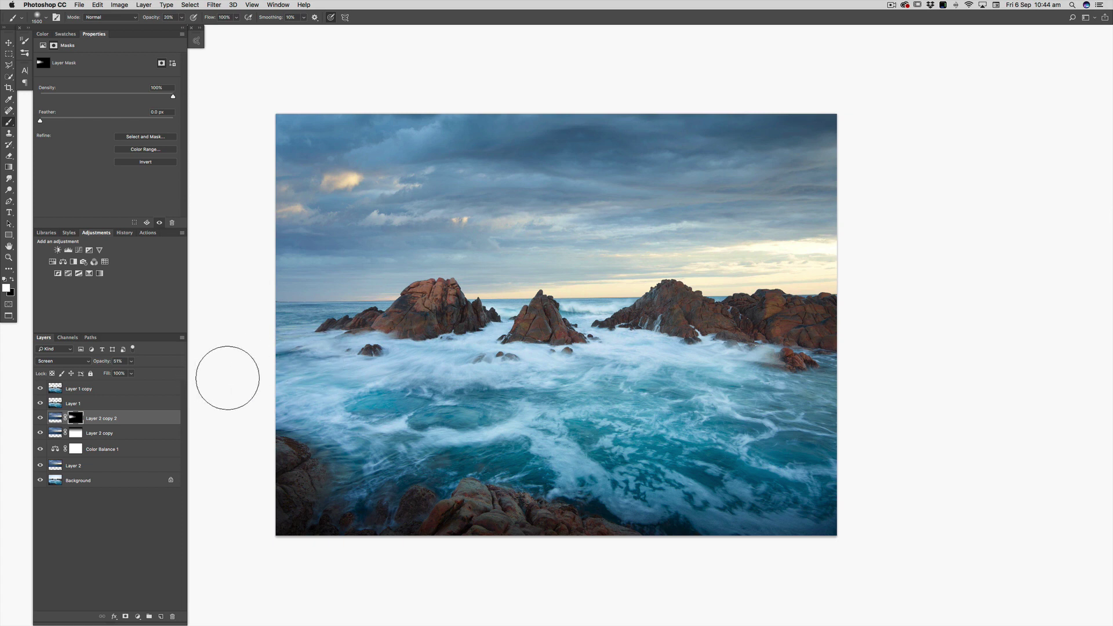
# Add a Color Lookup adjustment directly above the topmost foreground layer, Layer 1 copy.
pyautogui.click(116, 386)
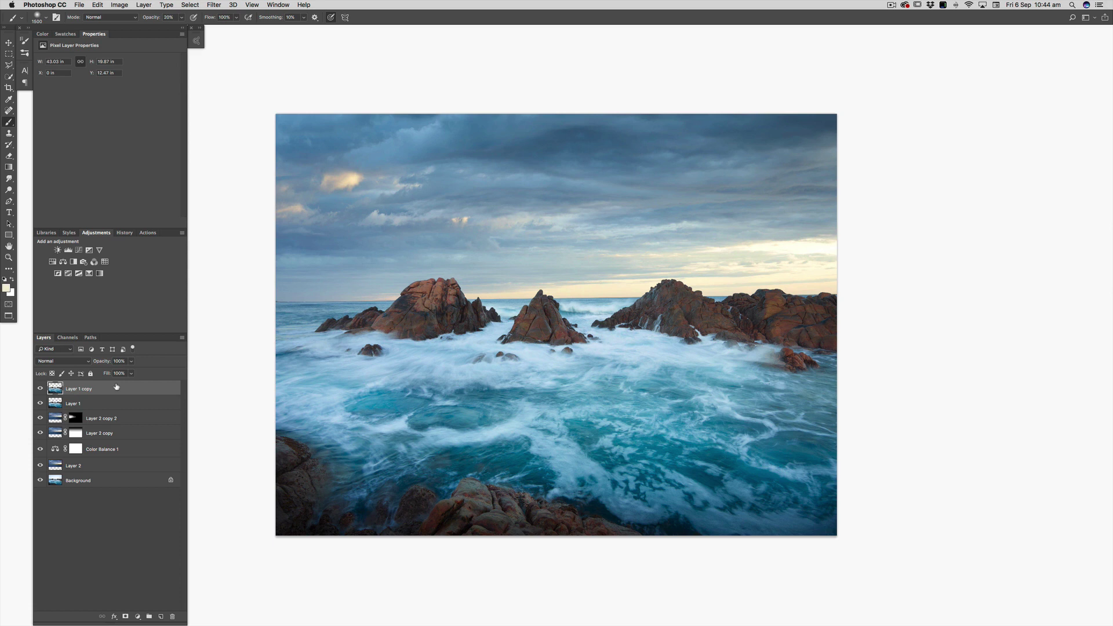
pyautogui.keyDown('super'); pyautogui.click(54, 389); pyautogui.keyUp('super')
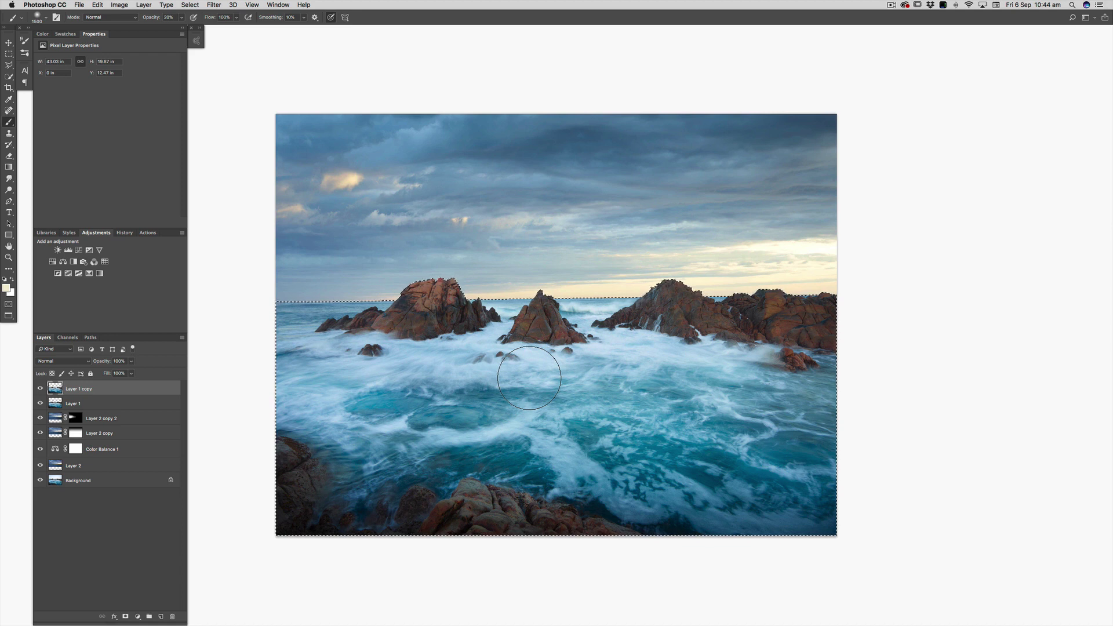
pyautogui.press('super+d')
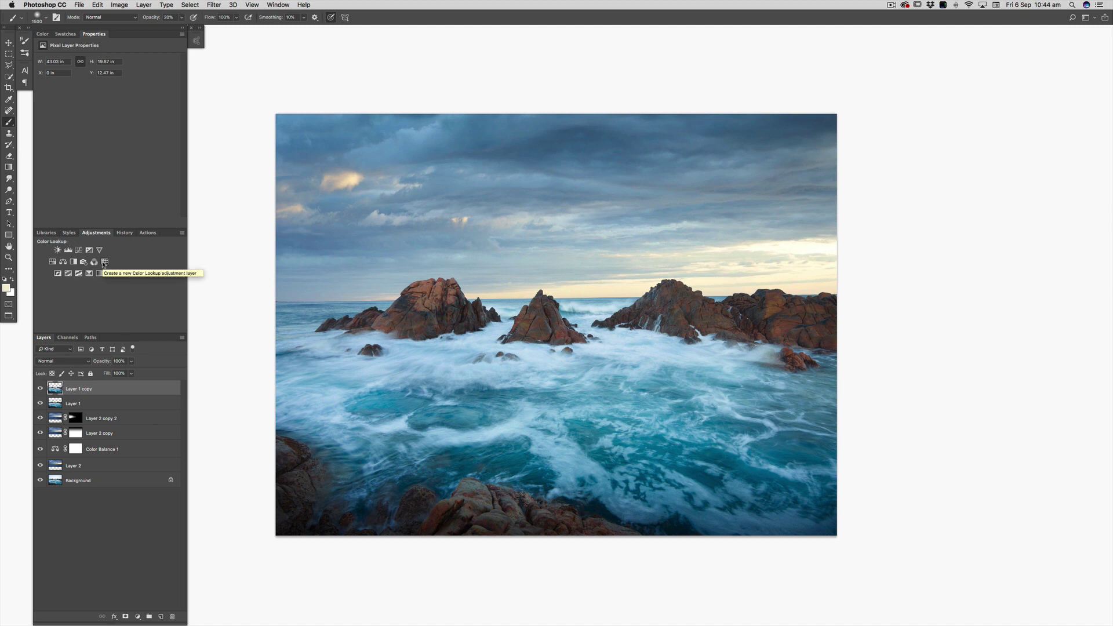
pyautogui.click(62, 262)
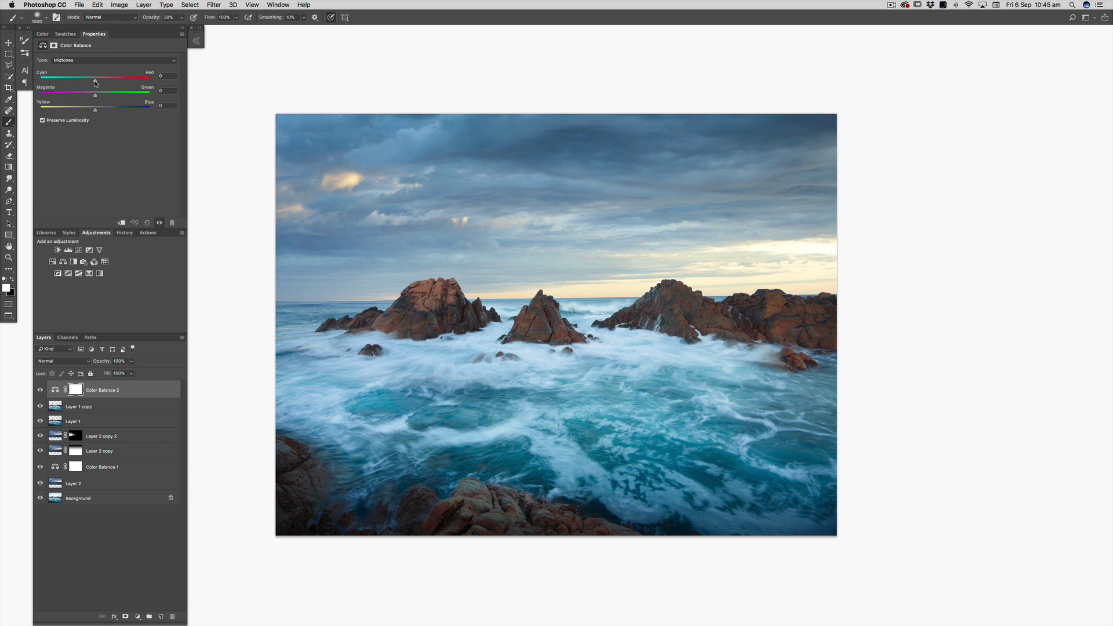
pyautogui.press('BackSpace')
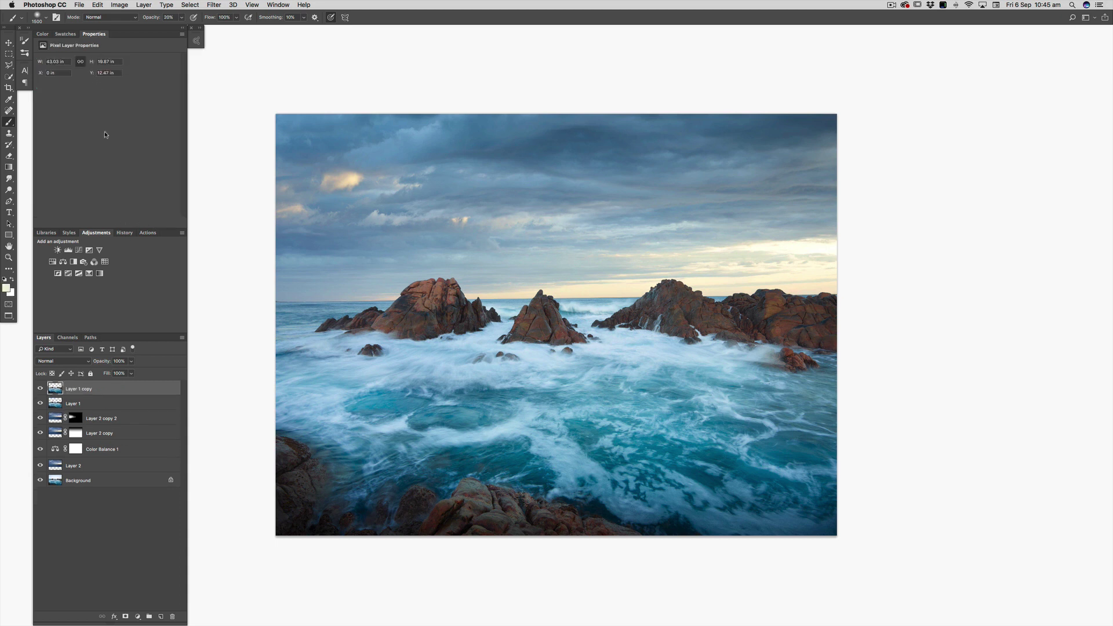
pyautogui.click(105, 262)
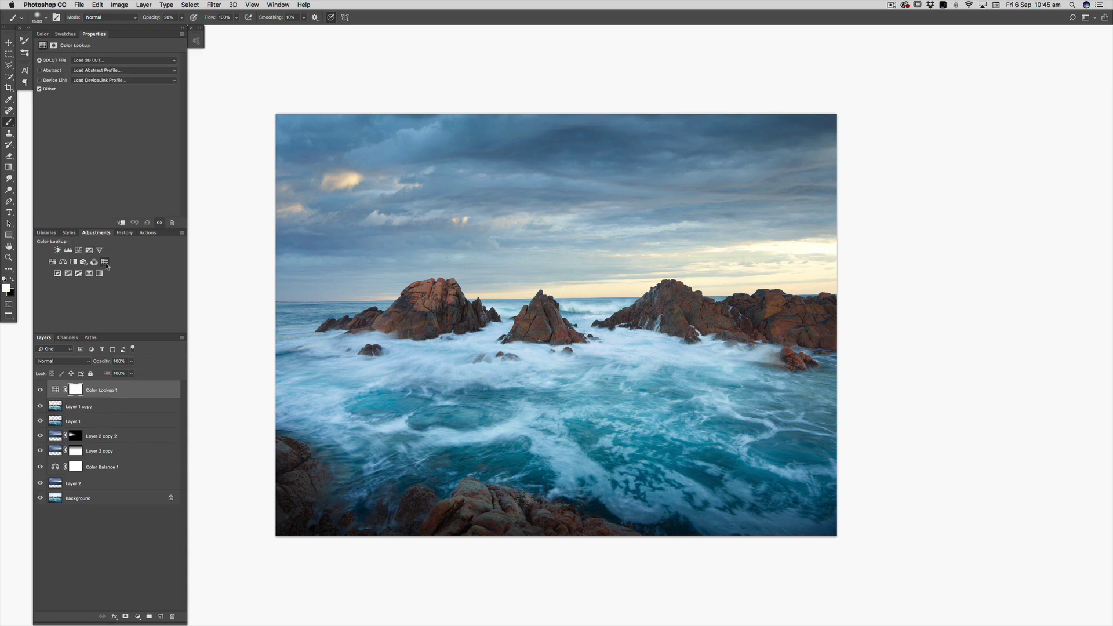
# Try the Channels - Fix Skin Tone, 2D - Saturate and 2D - Orange twist 3D LUTs and compare the last one hidden and shown.
pyautogui.click(119, 61)
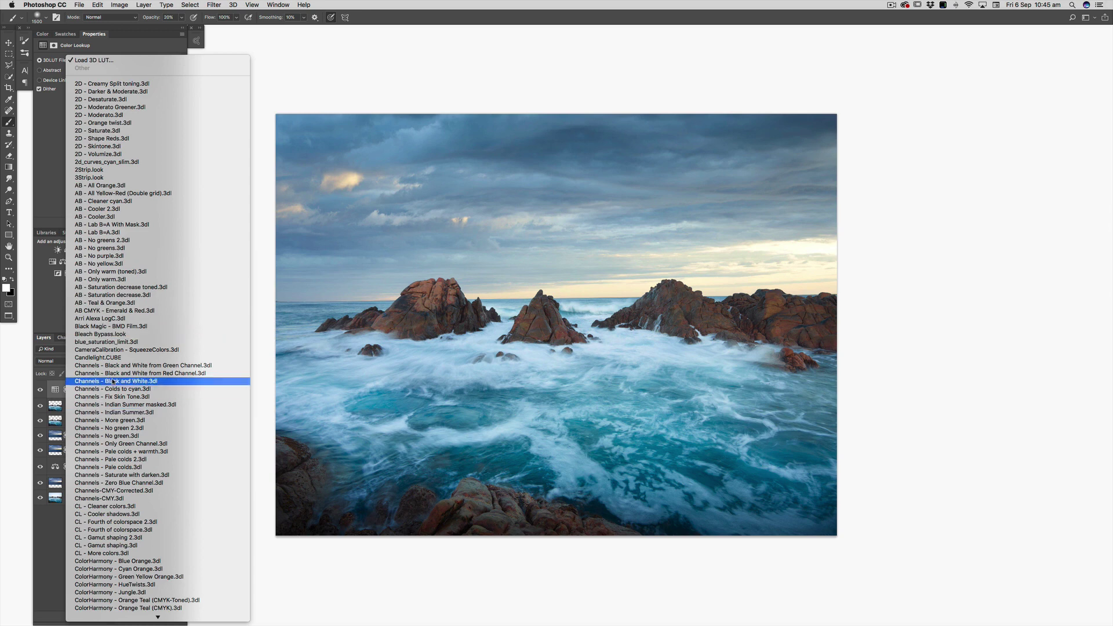
pyautogui.click(119, 398)
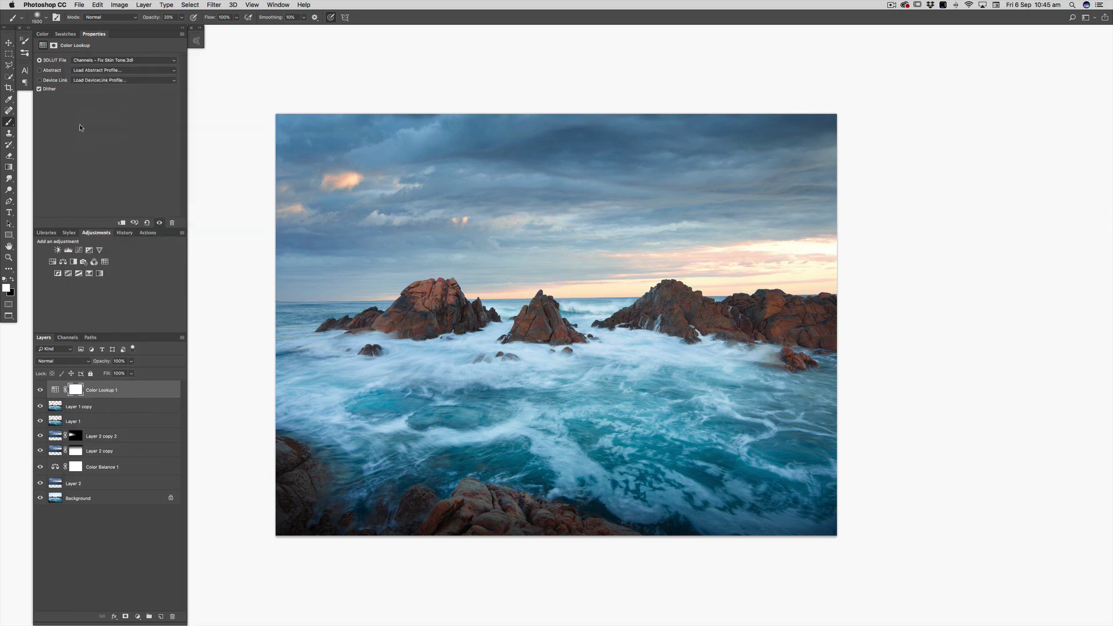
pyautogui.click(144, 62)
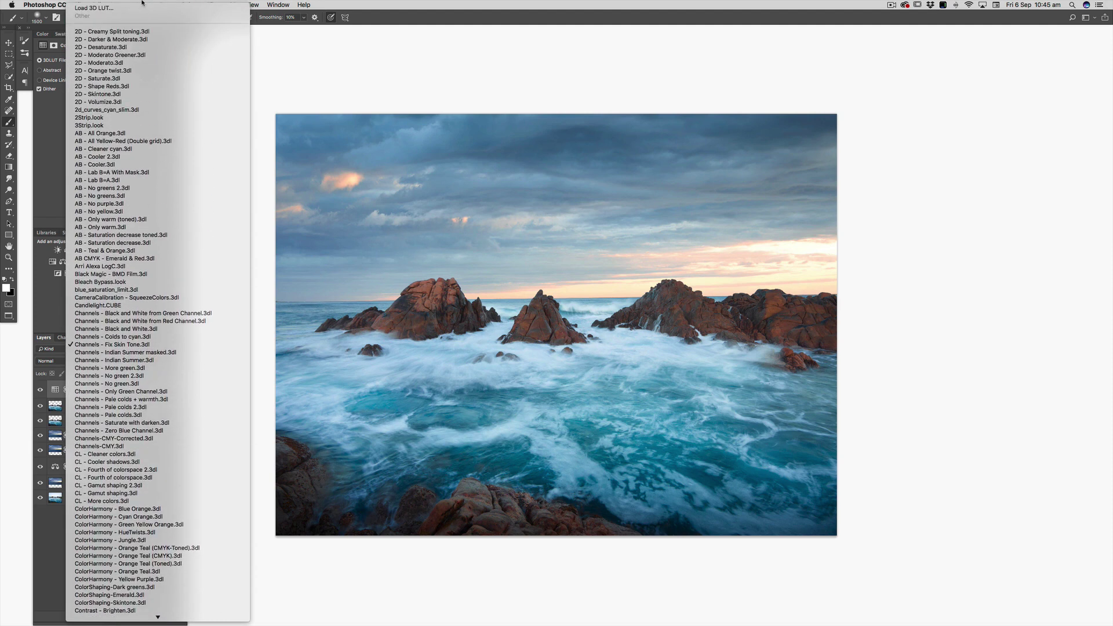
pyautogui.click(129, 79)
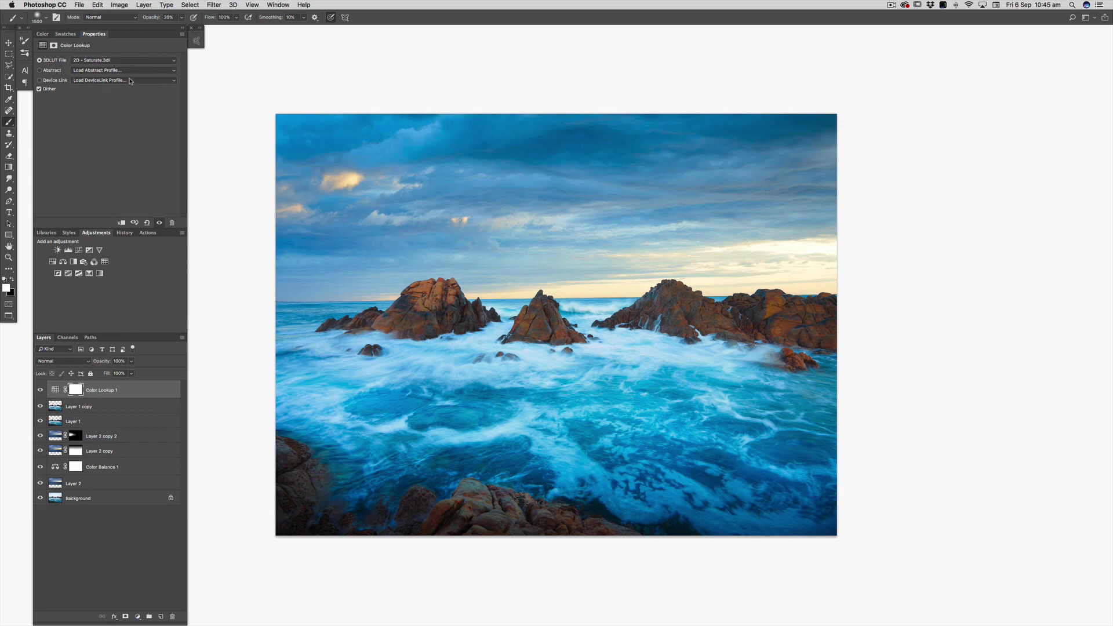
pyautogui.click(130, 62)
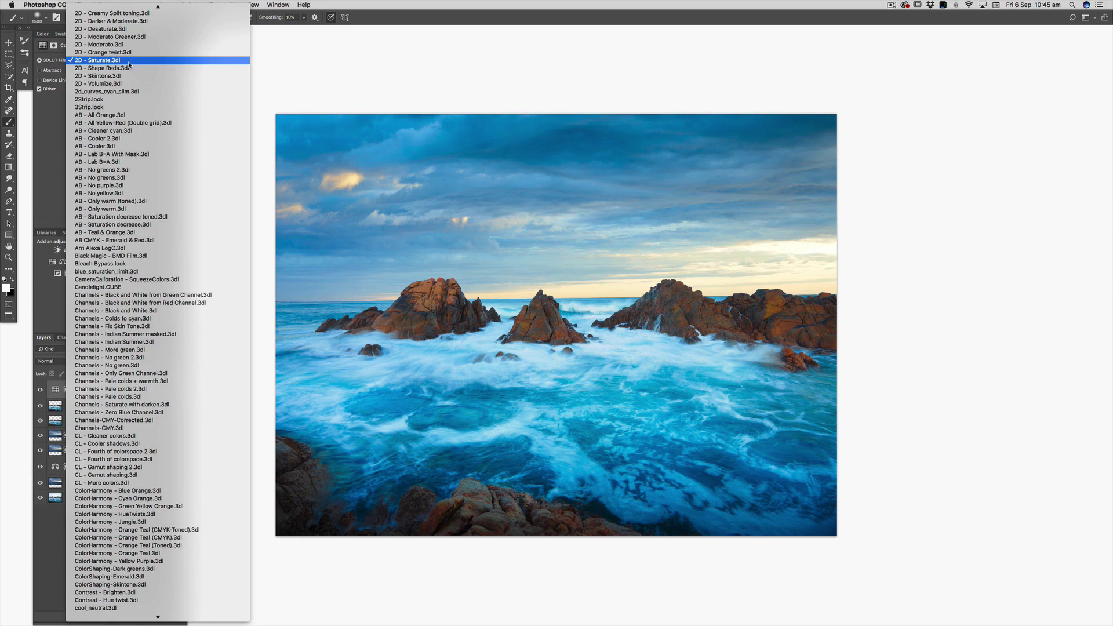
pyautogui.click(126, 52)
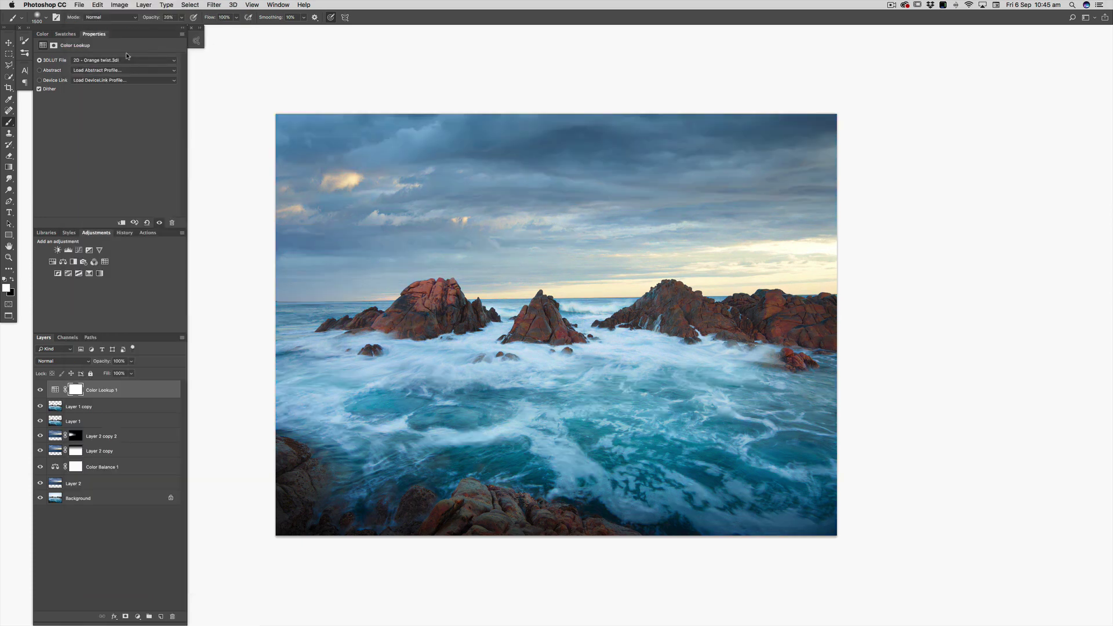
pyautogui.click(40, 391)
pyautogui.click(40, 390)
# Try the AB - Only warm and EdgyAmber 3D LUTs in the Color Lookup adjustment.
pyautogui.click(143, 63)
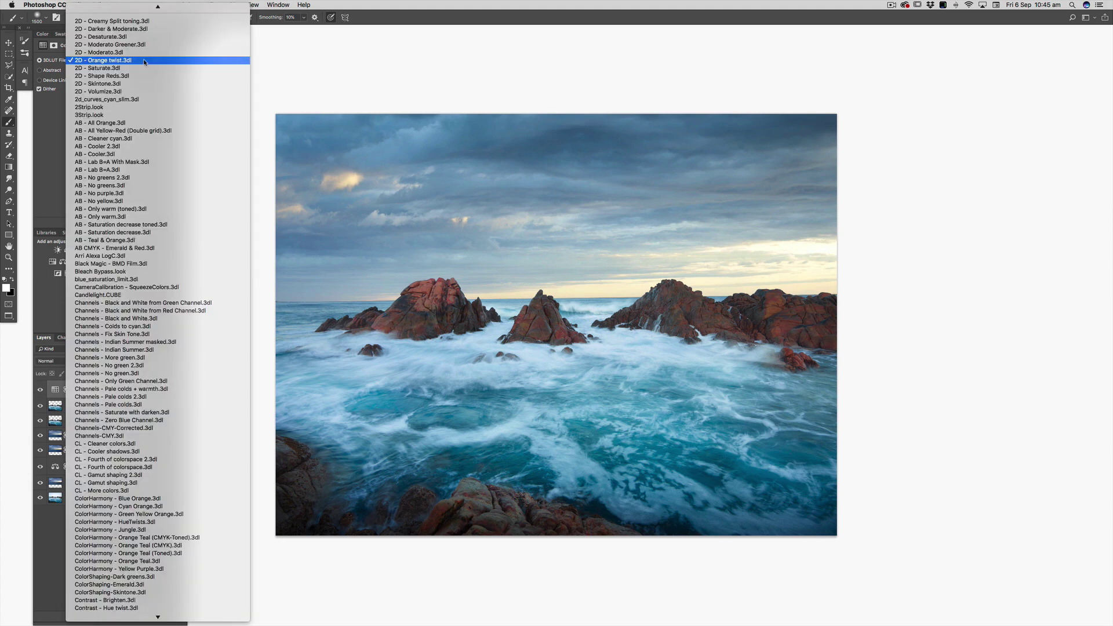
pyautogui.click(144, 218)
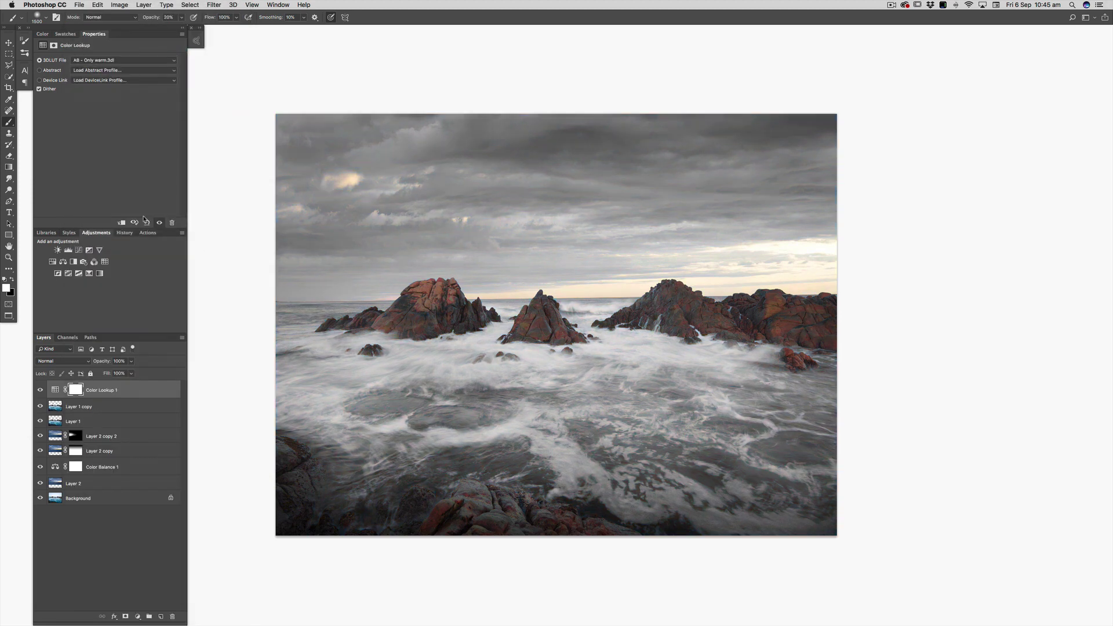
pyautogui.click(129, 61)
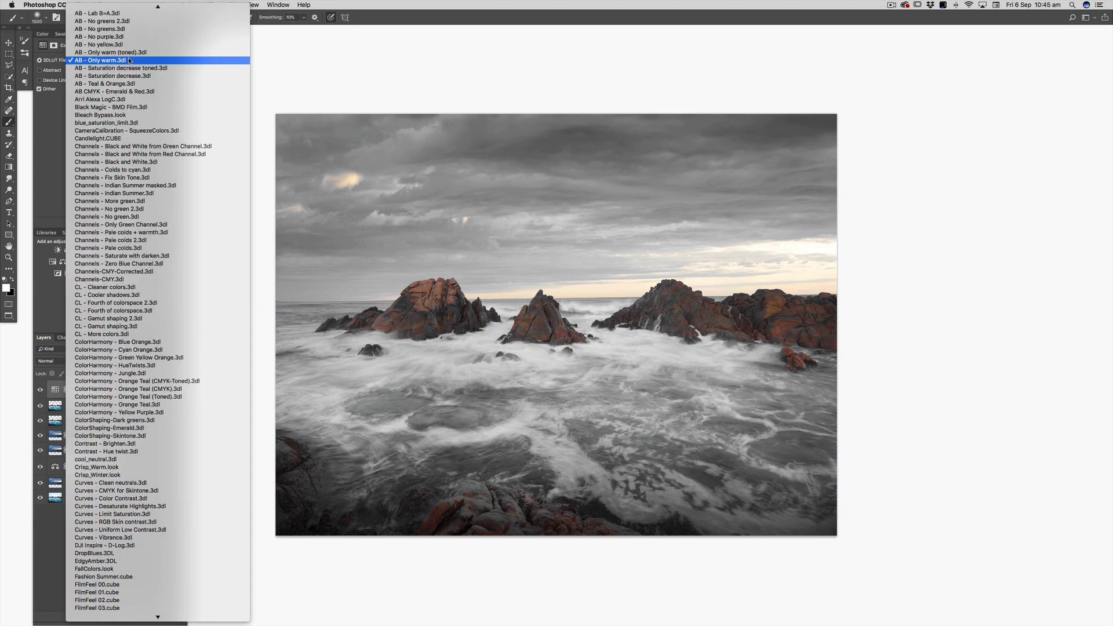
pyautogui.scroll(5, 116, 72)
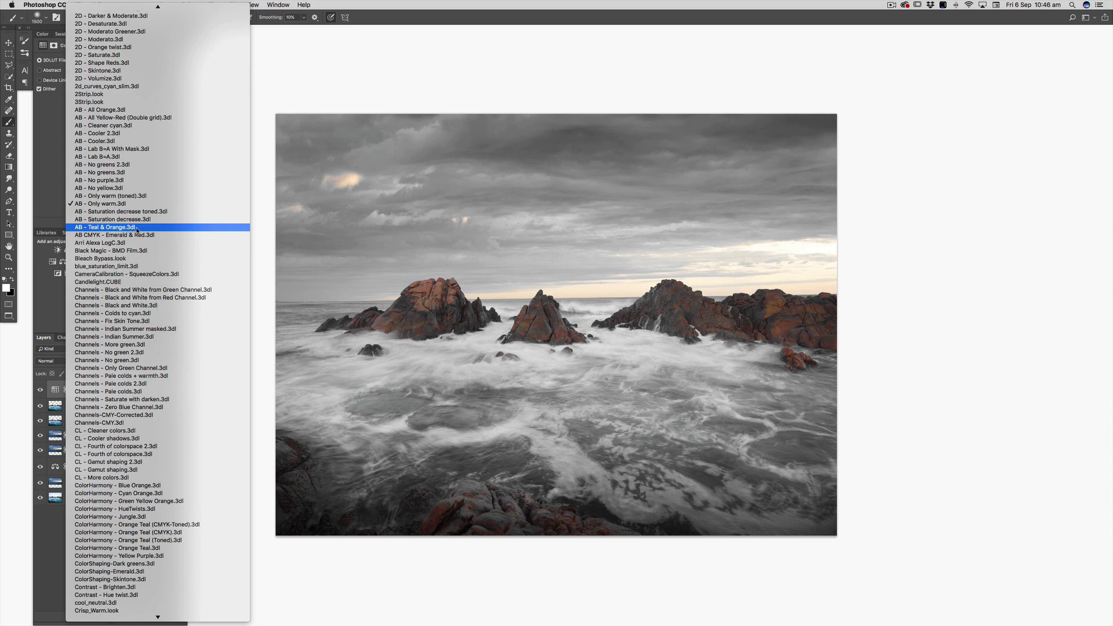
pyautogui.scroll(-3, 137, 230)
pyautogui.scroll(-5, 137, 230)
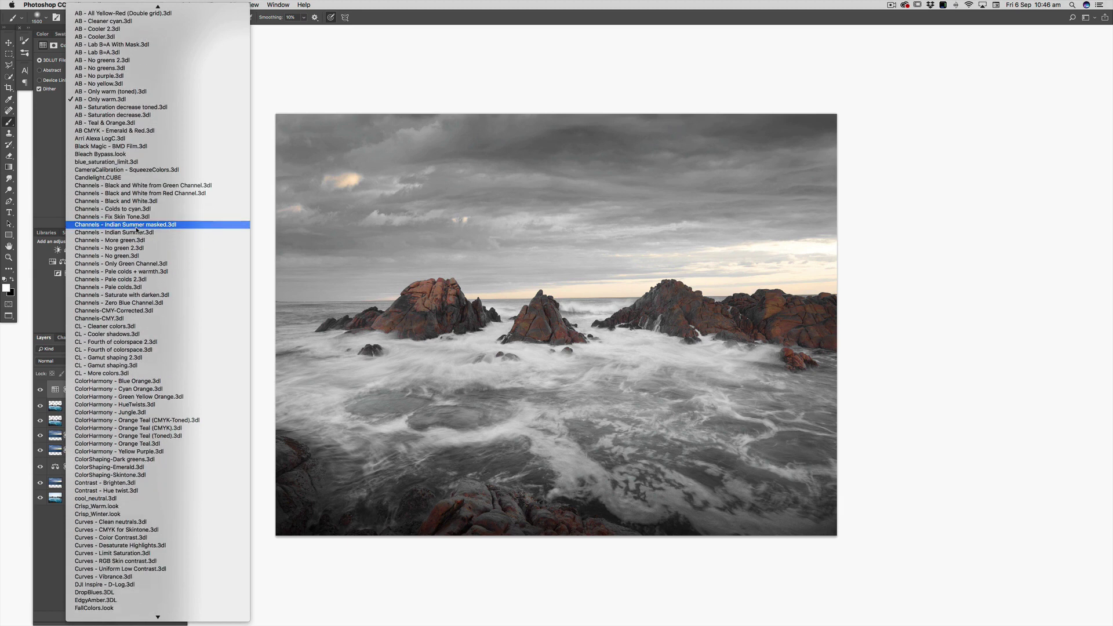
pyautogui.scroll(-3, 137, 229)
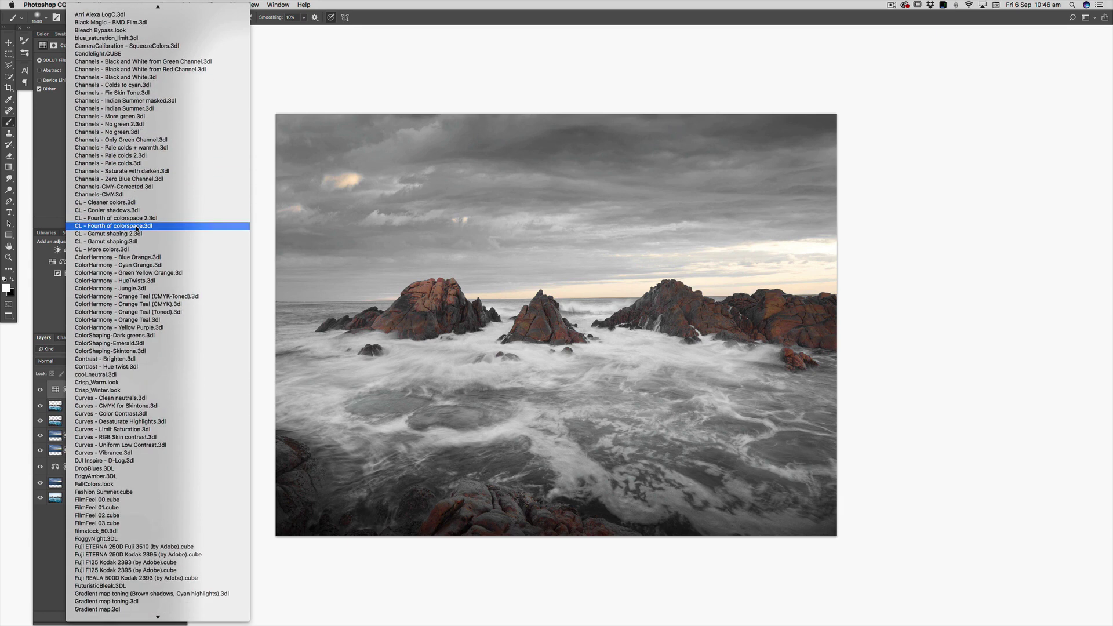
pyautogui.scroll(-1, 137, 230)
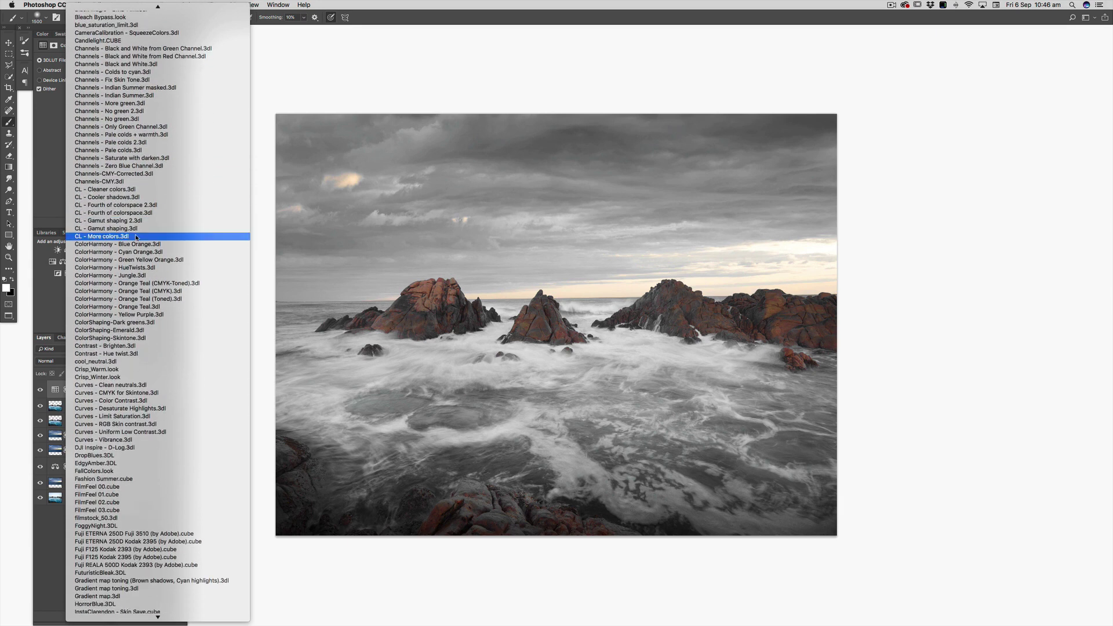
pyautogui.click(82, 464)
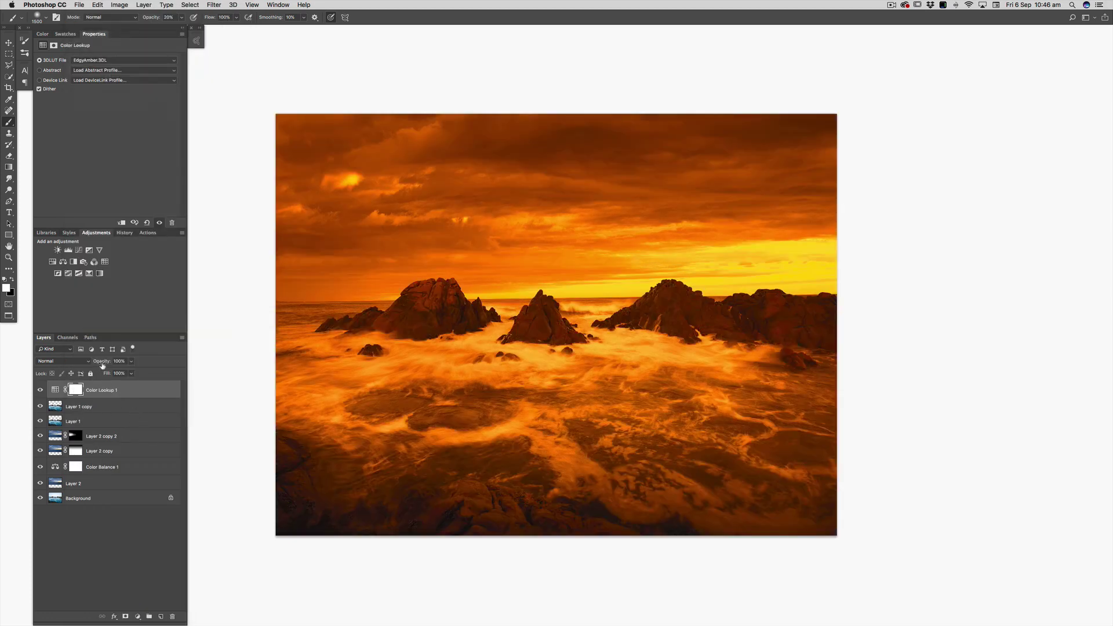
pyautogui.moveTo(102, 365)
pyautogui.mouseDown()
pyautogui.moveTo(81, 365)
pyautogui.moveTo(119, 361)
pyautogui.moveTo(108, 364)
pyautogui.mouseUp()
# Load the FallColors.look 3D LUT and invert the Color Lookup mask to solid black.
pyautogui.click(117, 62)
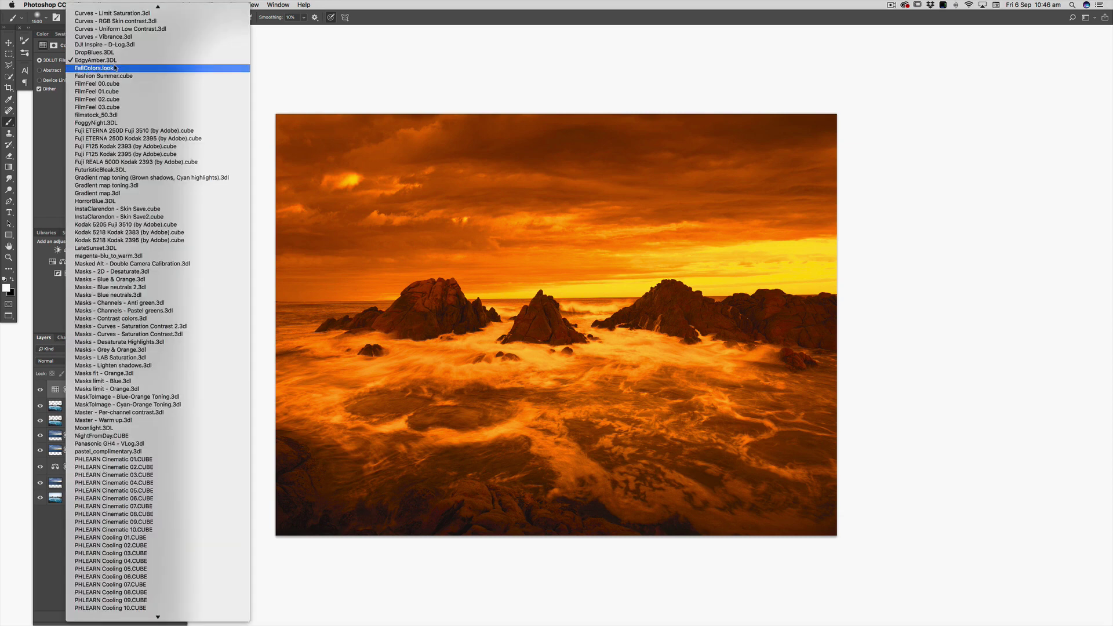
pyautogui.click(115, 68)
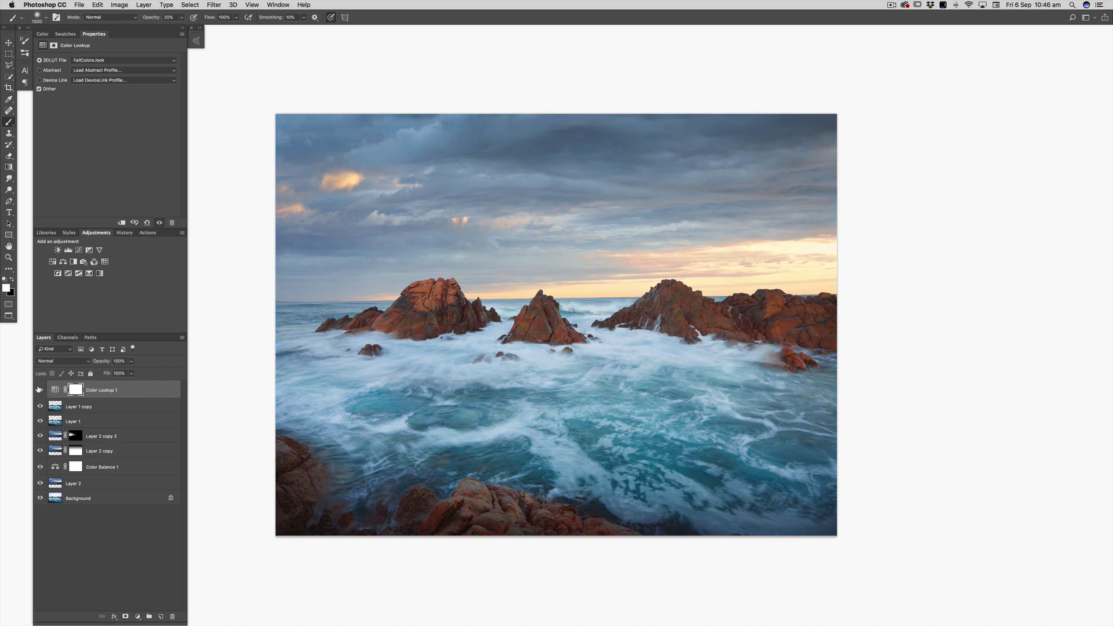
pyautogui.click(75, 390)
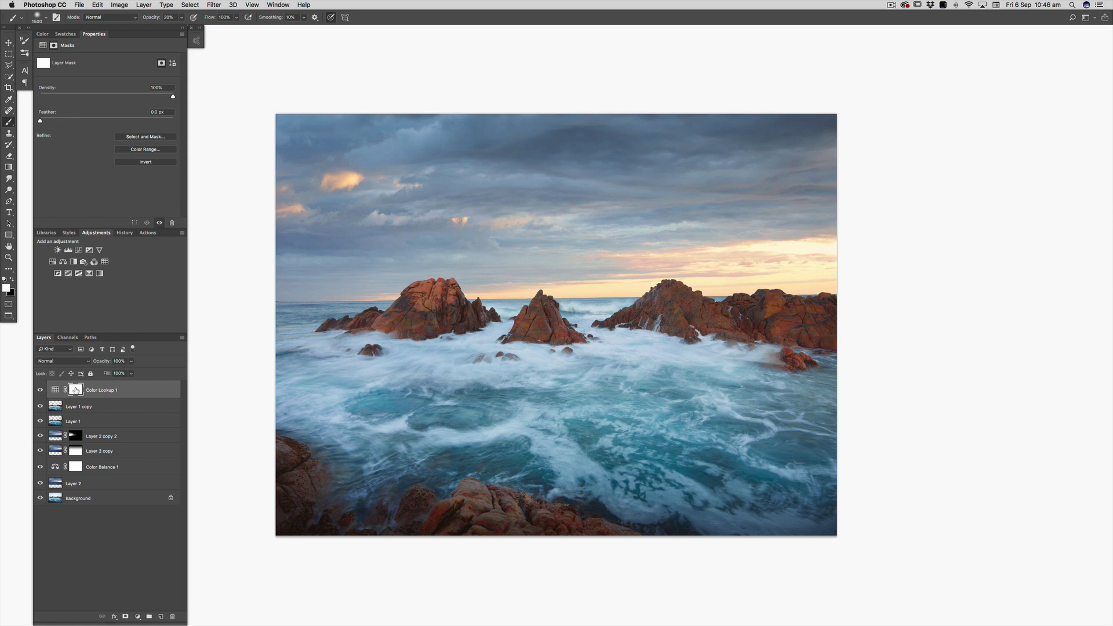
pyautogui.press('super+i')
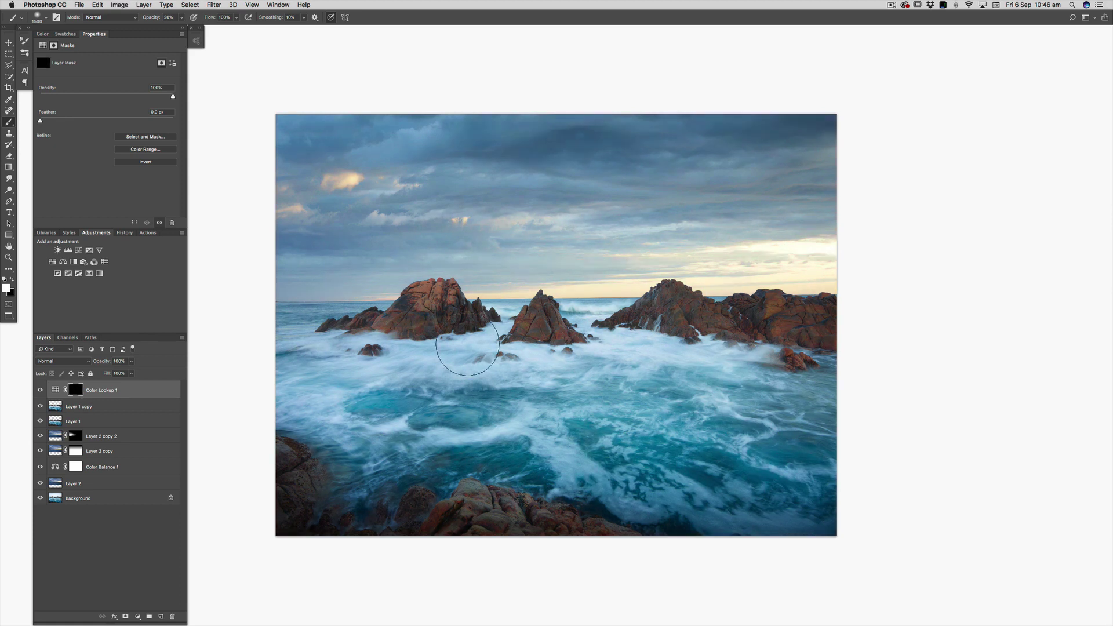
# Load Layer 1 copy's outline as a selection, paint the Color Lookup mask white over the rocks with a size 500 brush, and deselect.
pyautogui.keyDown('super'); pyautogui.click(56, 409); pyautogui.keyUp('super')
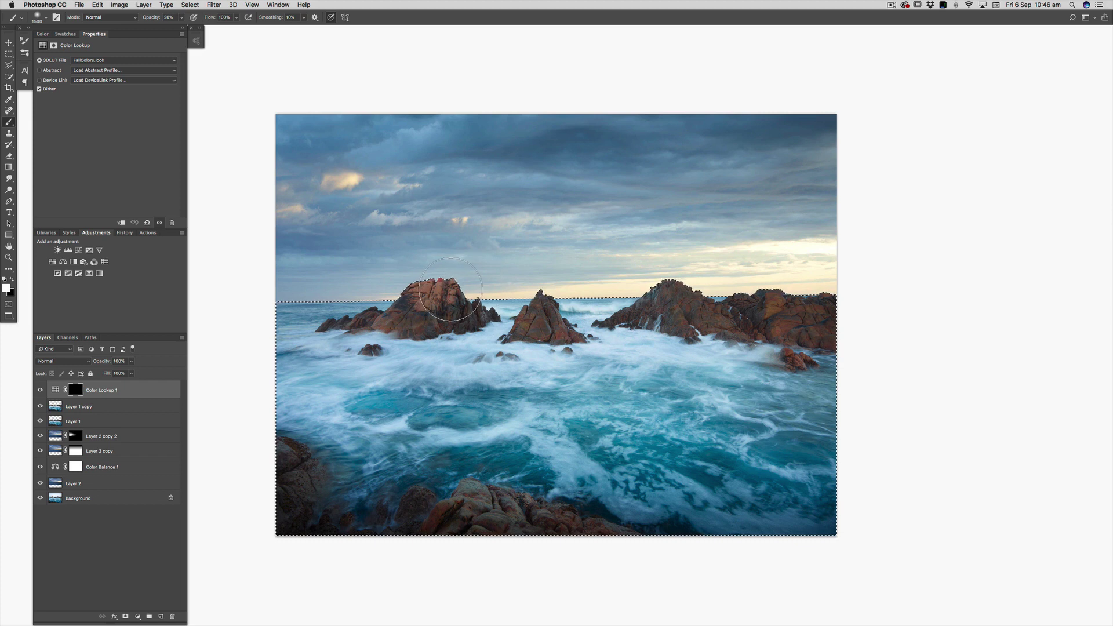
pyautogui.press('[')
pyautogui.press('[')
pyautogui.press('[')
pyautogui.press('[')
pyautogui.press('[')
pyautogui.press('[')
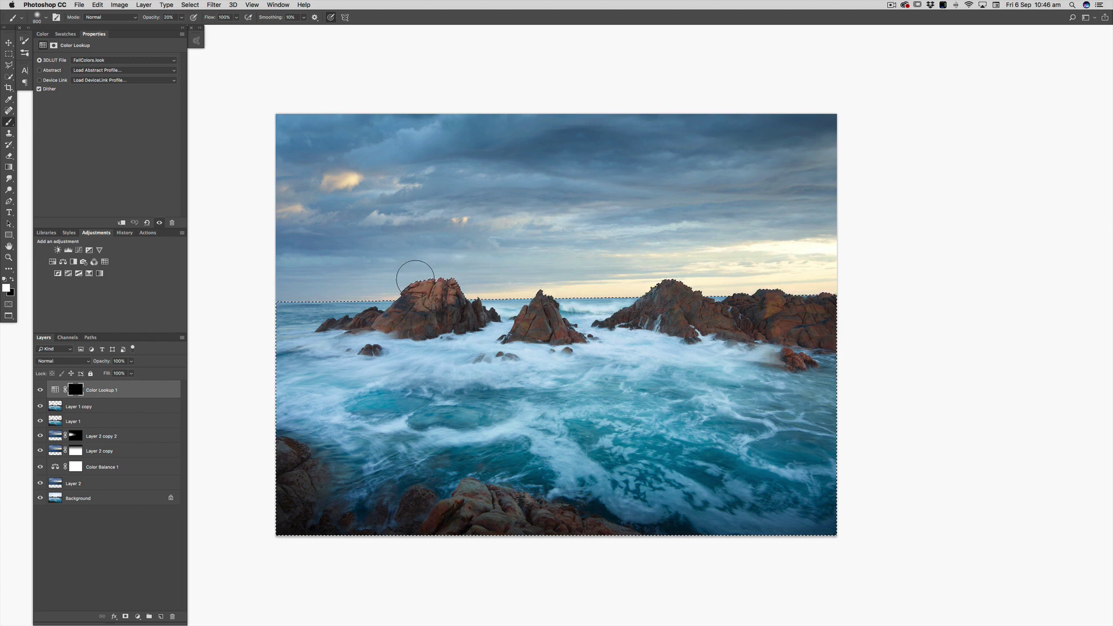
pyautogui.press('[')
pyautogui.press('[')
pyautogui.press('[')
pyautogui.press('[')
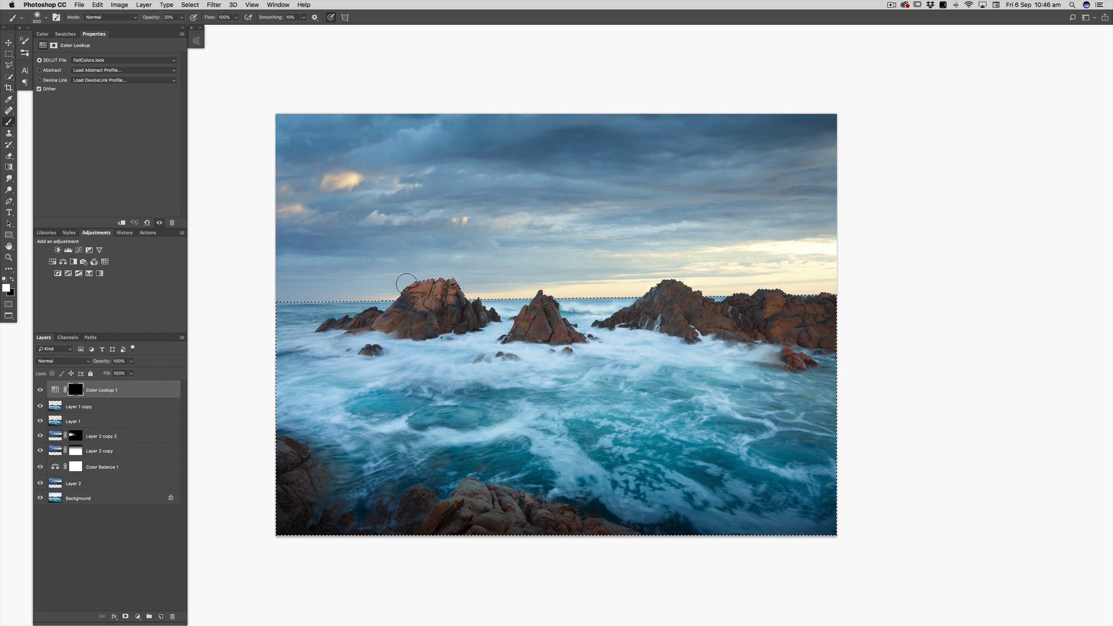
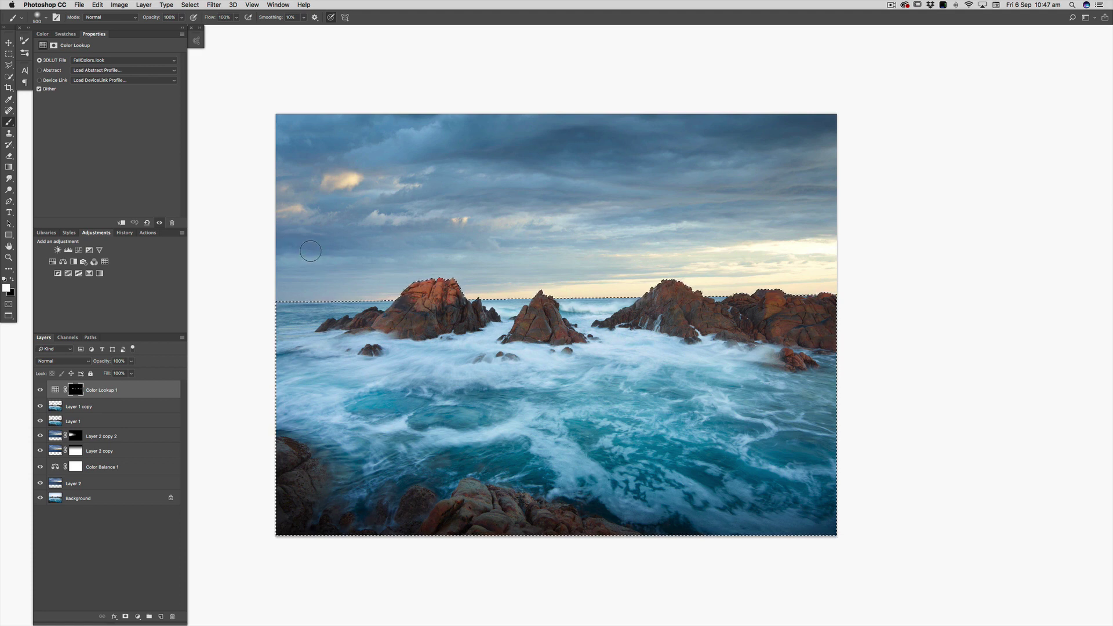
pyautogui.press('super+d')
# Compare the rocks with the masked Color Lookup adjustment hidden and shown.
pyautogui.click(40, 390)
pyautogui.click(40, 390)
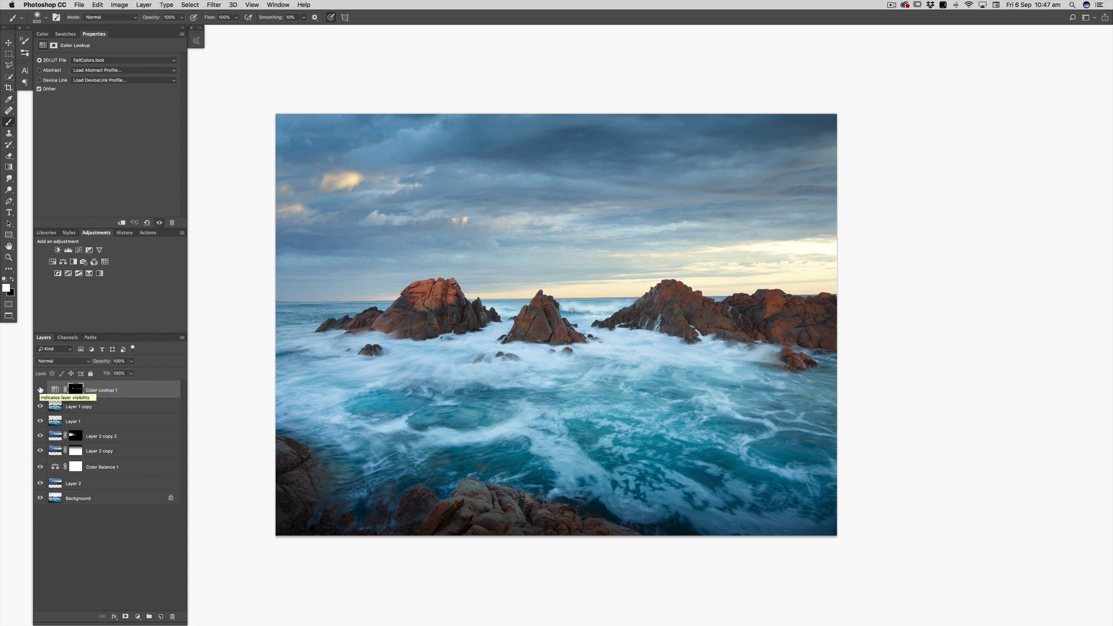
pyautogui.click(40, 390)
pyautogui.click(40, 390)
# Add a Curves adjustment on top and brighten it with points at input 133, output 151 and input 84, output 110.
pyautogui.click(79, 252)
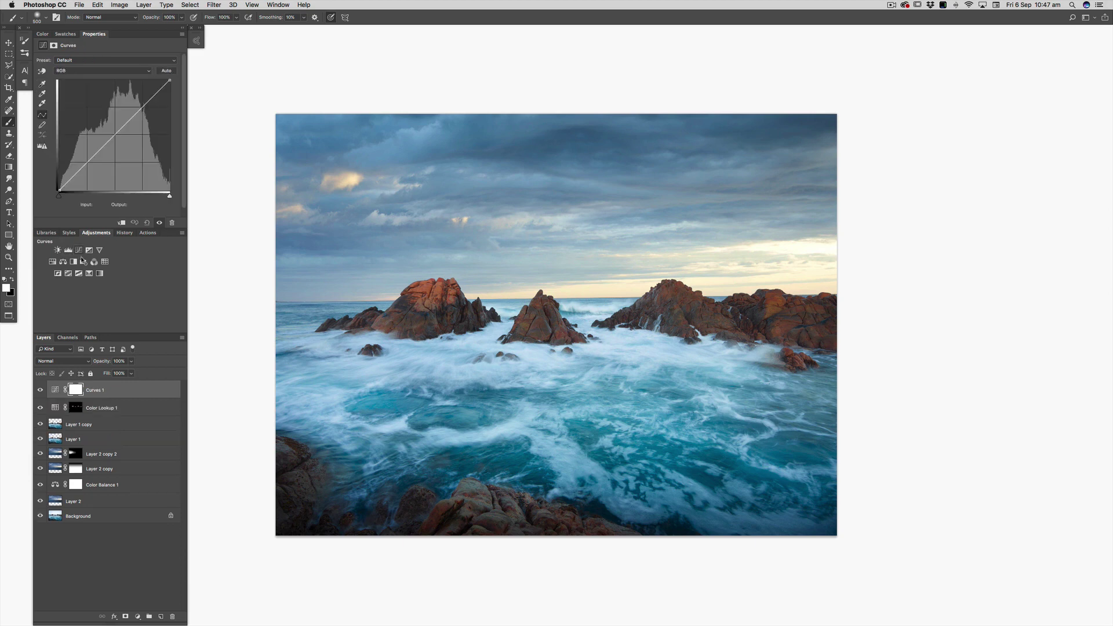
pyautogui.moveTo(116, 132); pyautogui.dragTo(116, 125)
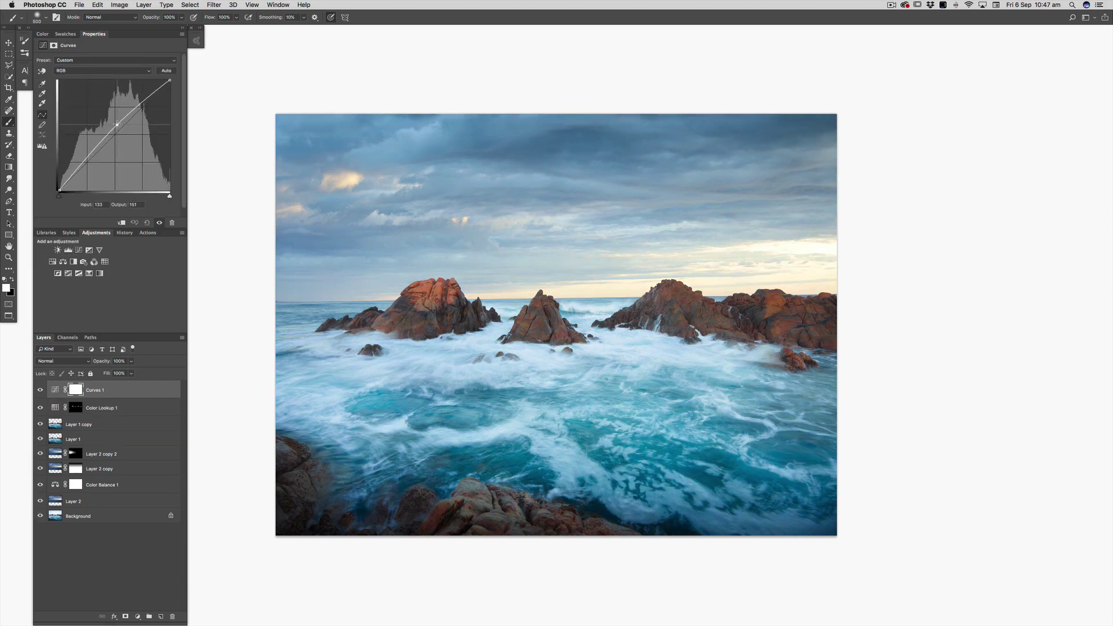
pyautogui.click(97, 148)
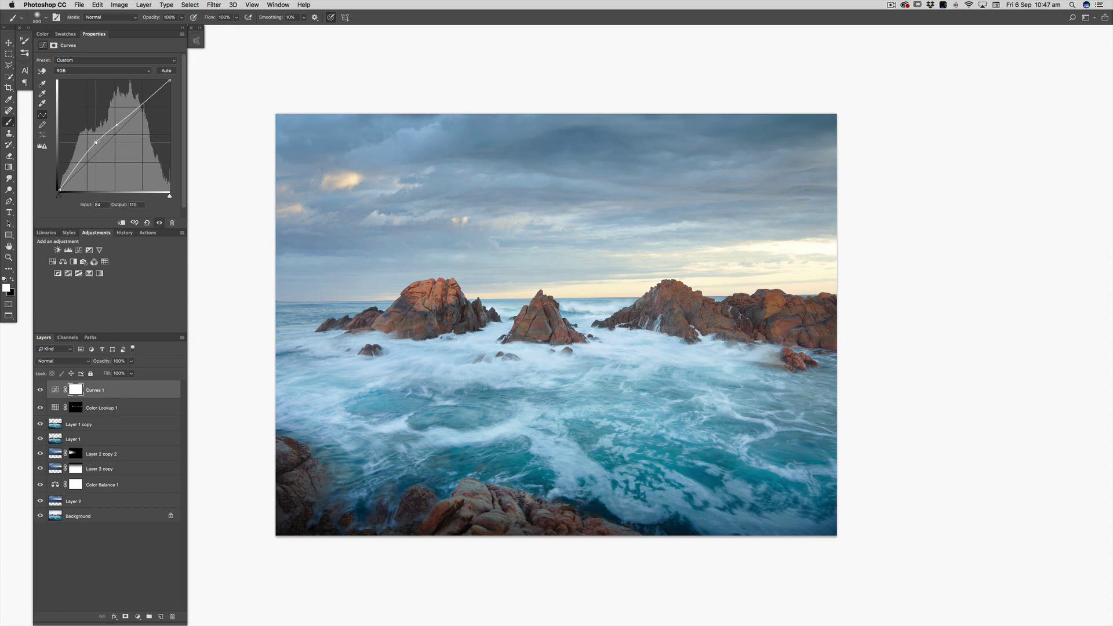
# Move the Curves 1 midtone point to input 137, output 165, and replace its mask with a copy of the Color Lookup 1 mask.
pyautogui.moveTo(96, 148); pyautogui.dragTo(119, 119)
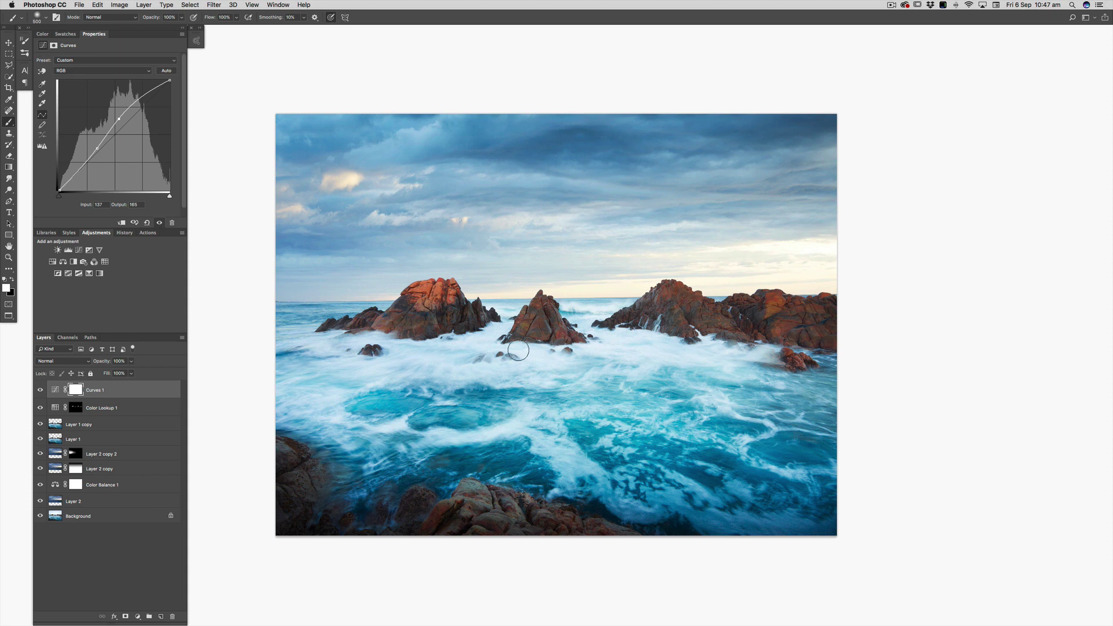
pyautogui.click(76, 407)
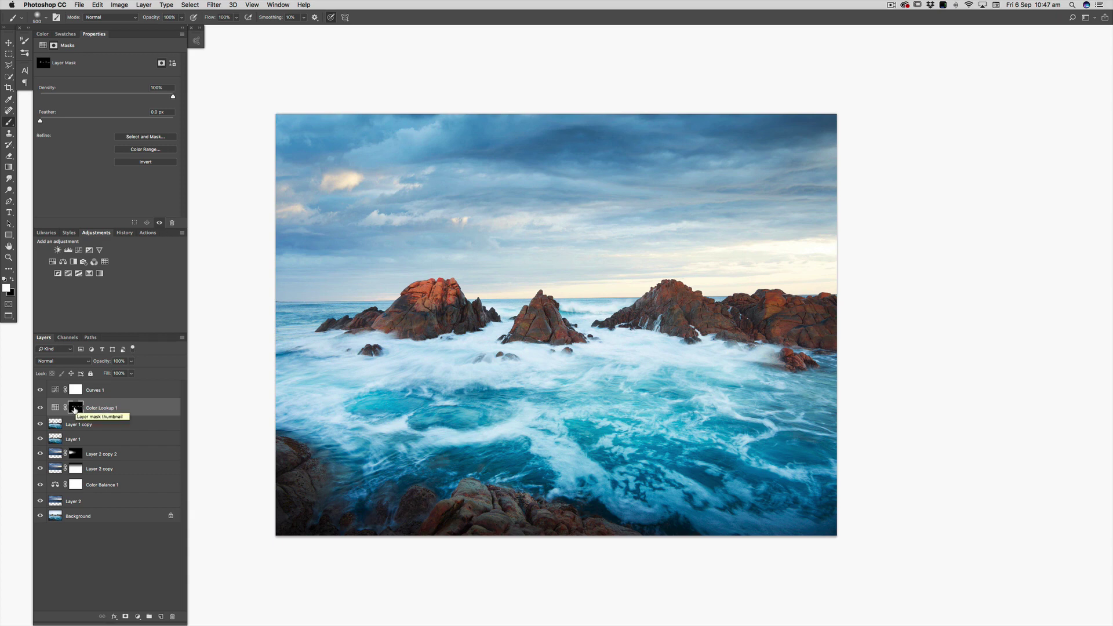
pyautogui.moveTo(74, 409); pyautogui.dragTo(76, 394)
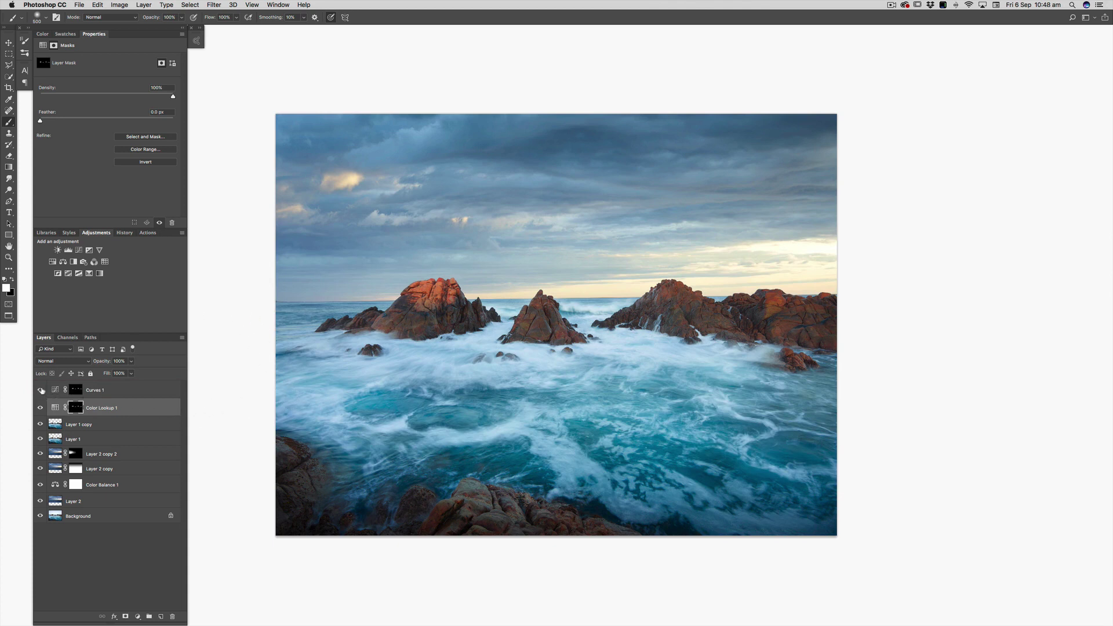
# Compare the rocks with the masked Curves 1 adjustment hidden and shown.
pyautogui.click(40, 390)
pyautogui.click(41, 390)
pyautogui.click(40, 390)
pyautogui.click(41, 390)
pyautogui.click(40, 390)
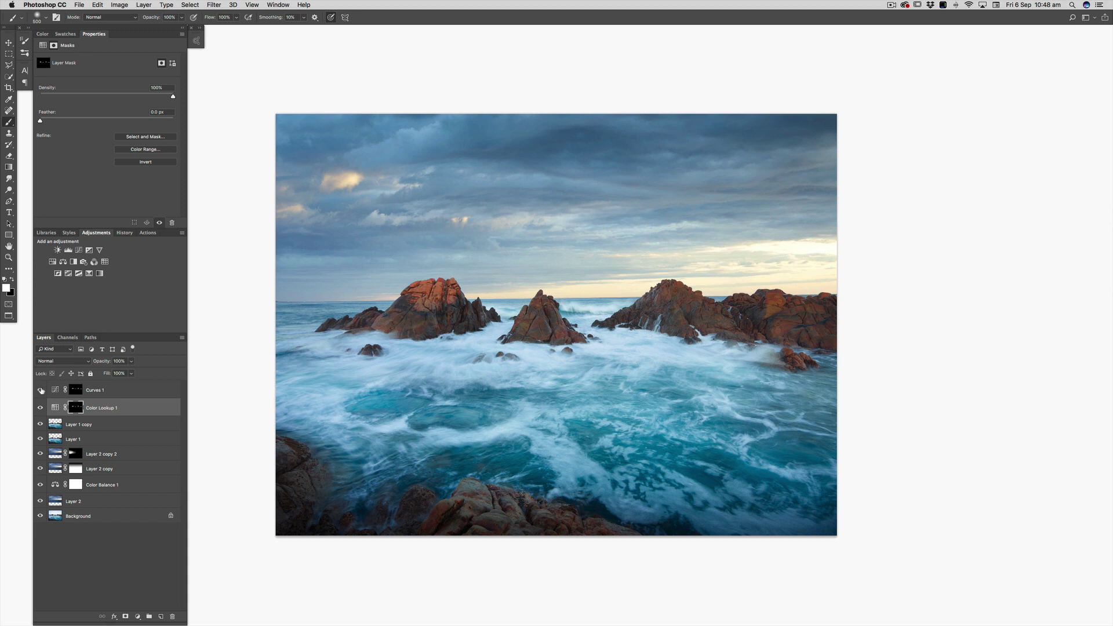
pyautogui.click(41, 390)
pyautogui.click(40, 390)
pyautogui.click(40, 390)
pyautogui.click(41, 390)
pyautogui.click(41, 390)
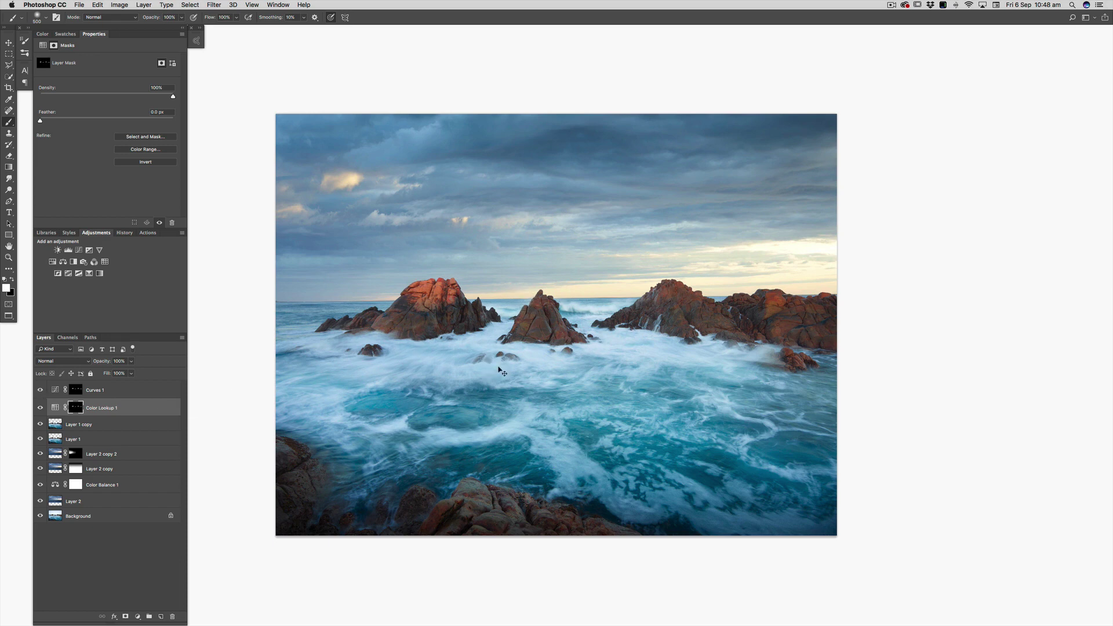
# Select the Curves 1 mask, switch the painting colour to black, and shrink the brush for work around the rock edges.
pyautogui.press('super+plus')
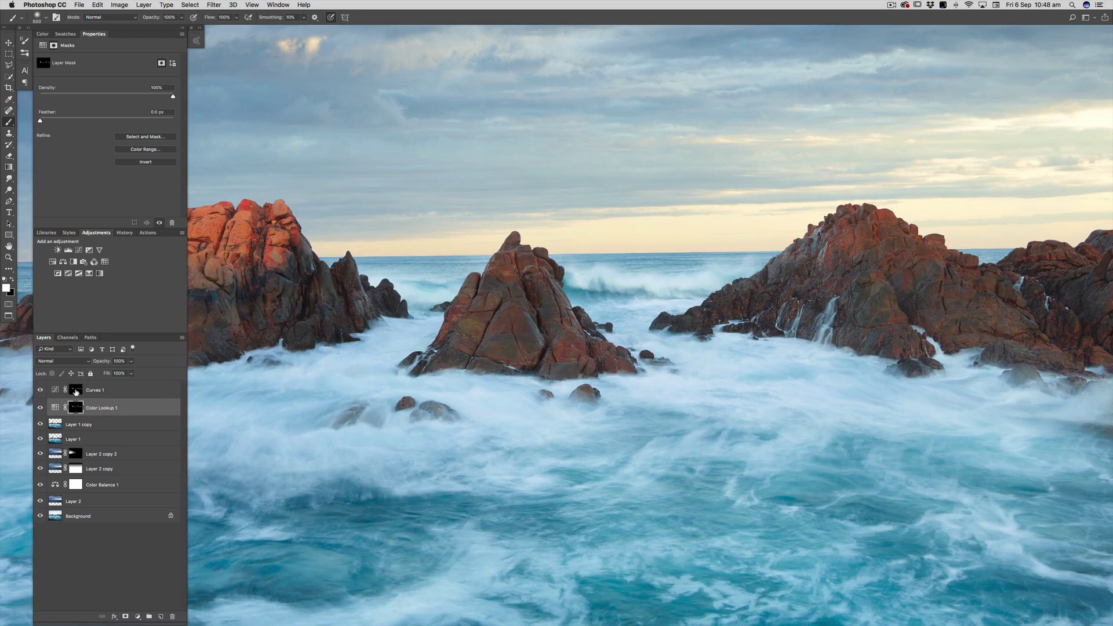
pyautogui.click(75, 392)
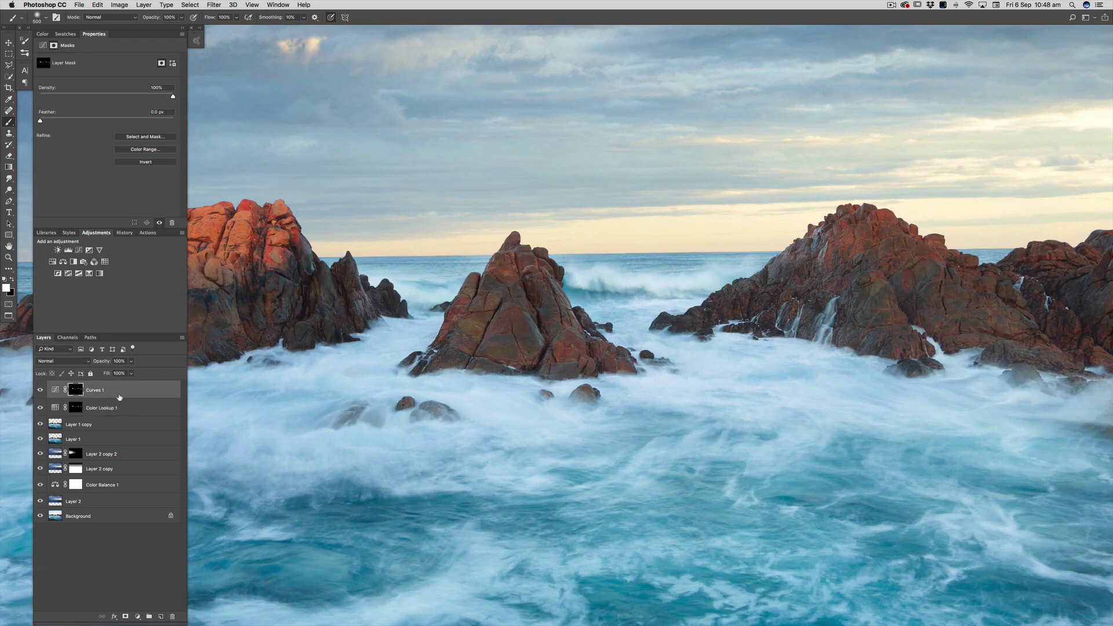
pyautogui.press('x')
pyautogui.press('[')
pyautogui.press('[')
pyautogui.press('[')
pyautogui.press('[')
pyautogui.press('[')
pyautogui.press('[')
pyautogui.press('[')
pyautogui.press('[')
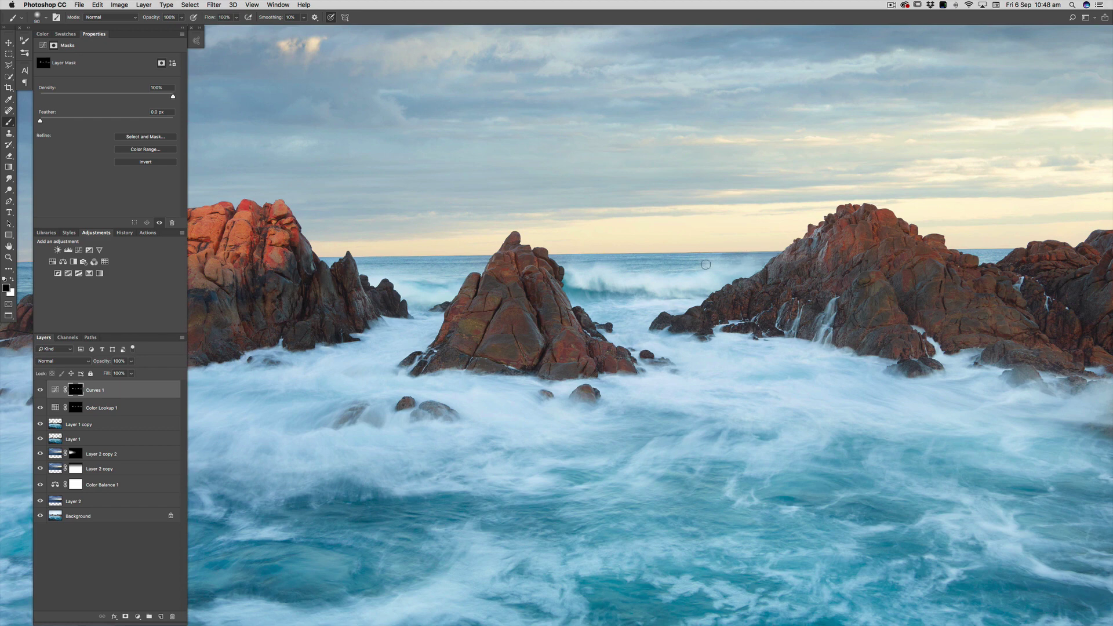
pyautogui.hscroll(10, 687, 252)
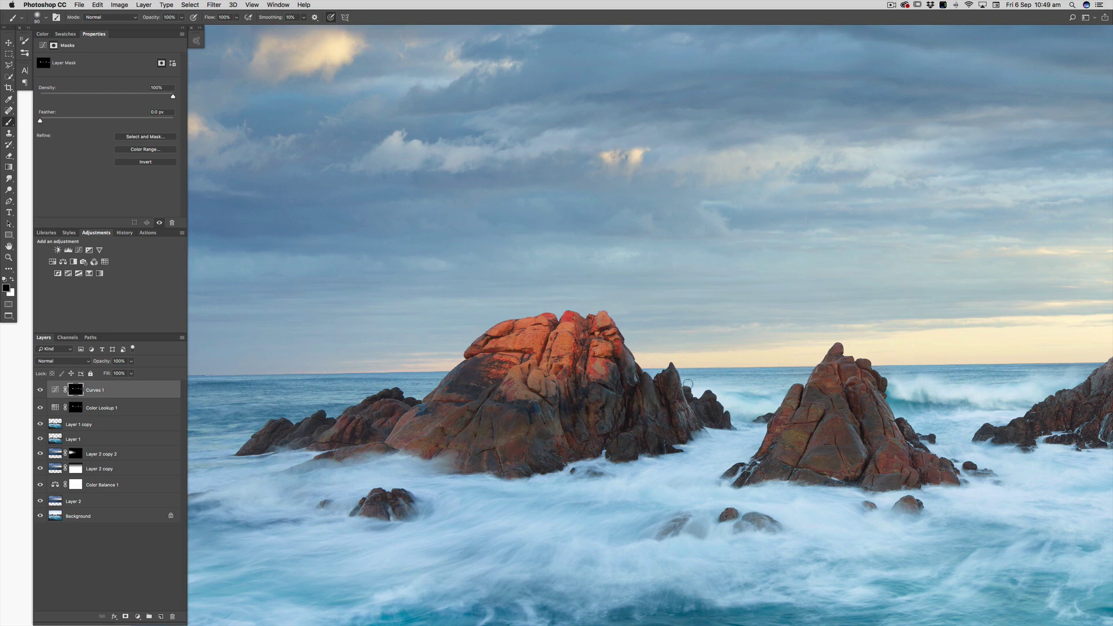
# Review the whole image with the Curves 1 and Color Lookup 1 adjustments hidden and shown.
pyautogui.press('super+minus')
pyautogui.press('super+minus')
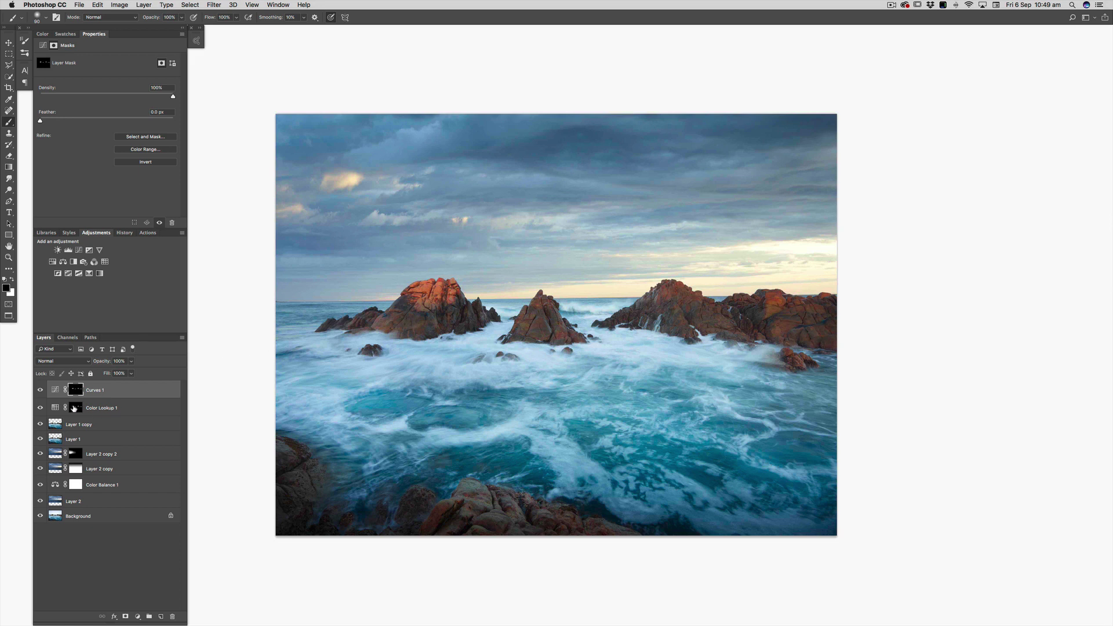
pyautogui.click(74, 409)
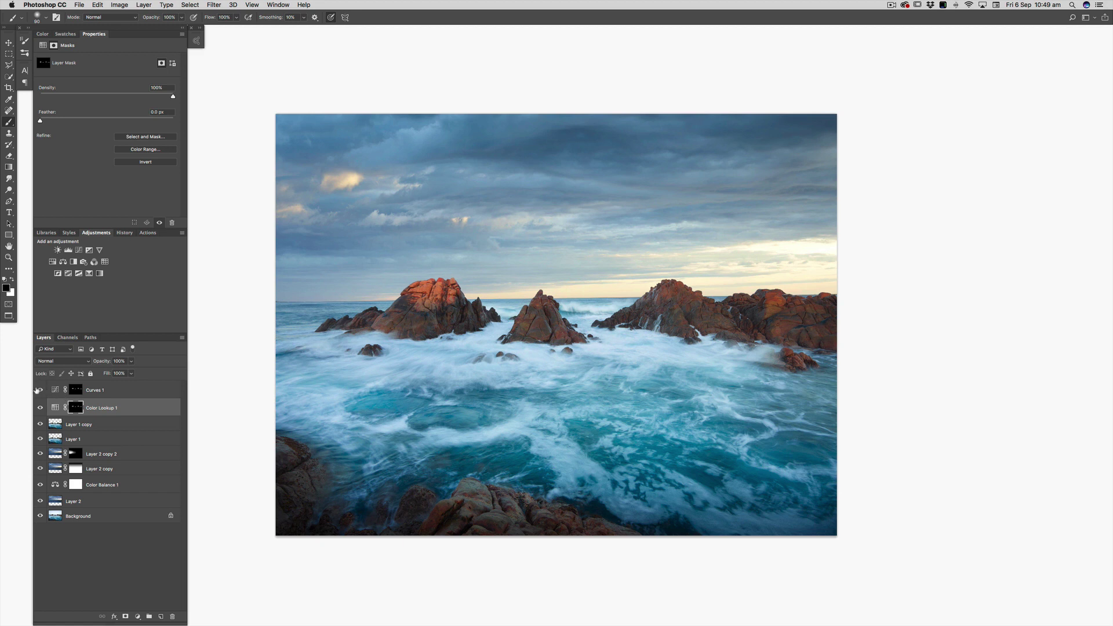
pyautogui.click(38, 390)
pyautogui.click(37, 390)
pyautogui.click(76, 390)
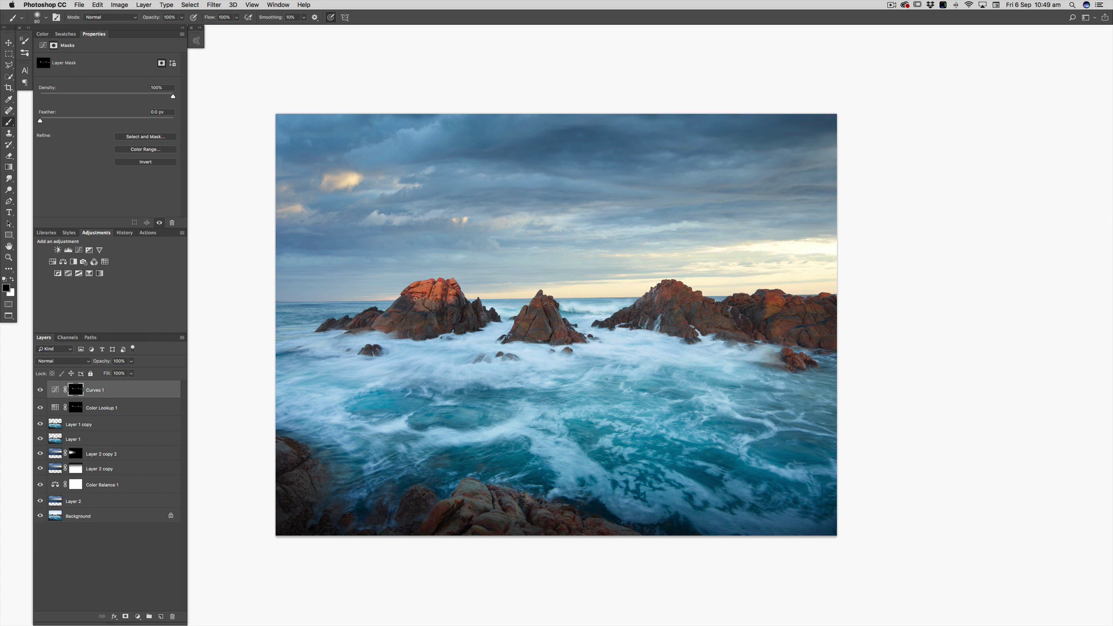
pyautogui.moveTo(416, 299); pyautogui.dragTo(411, 298)
pyautogui.click(72, 406)
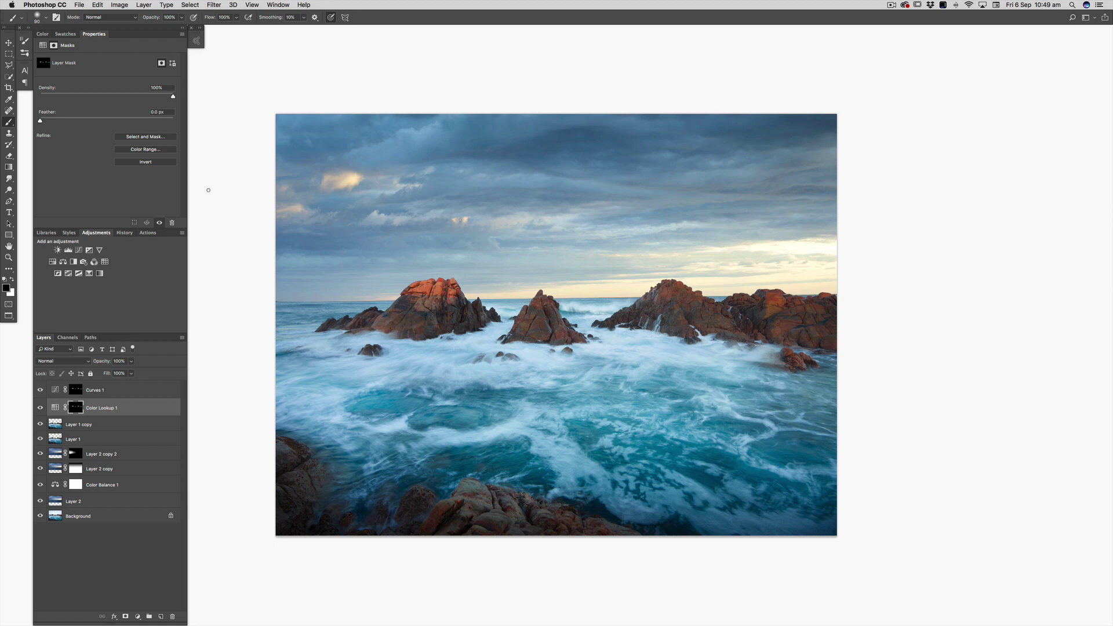
pyautogui.click(40, 408)
pyautogui.click(41, 390)
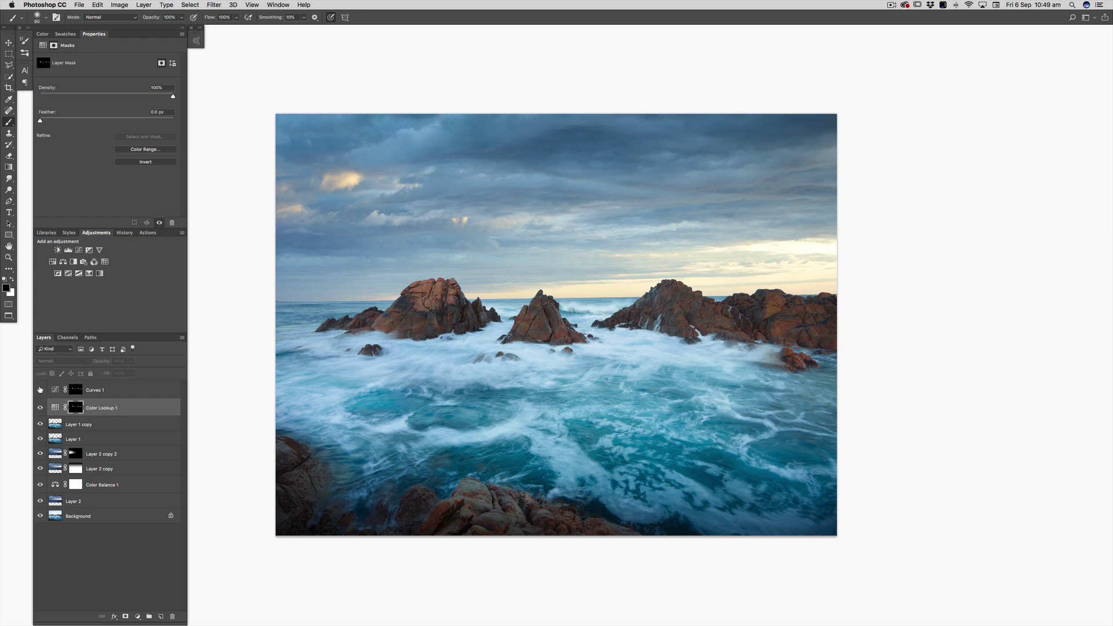
pyautogui.click(40, 390)
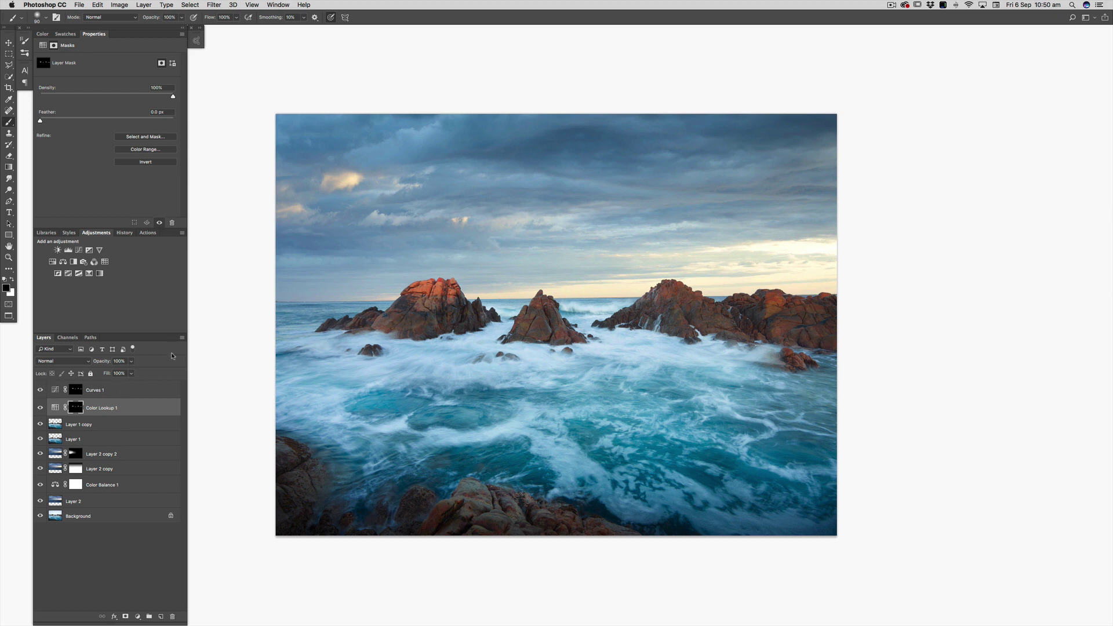
pyautogui.press('super+minus')
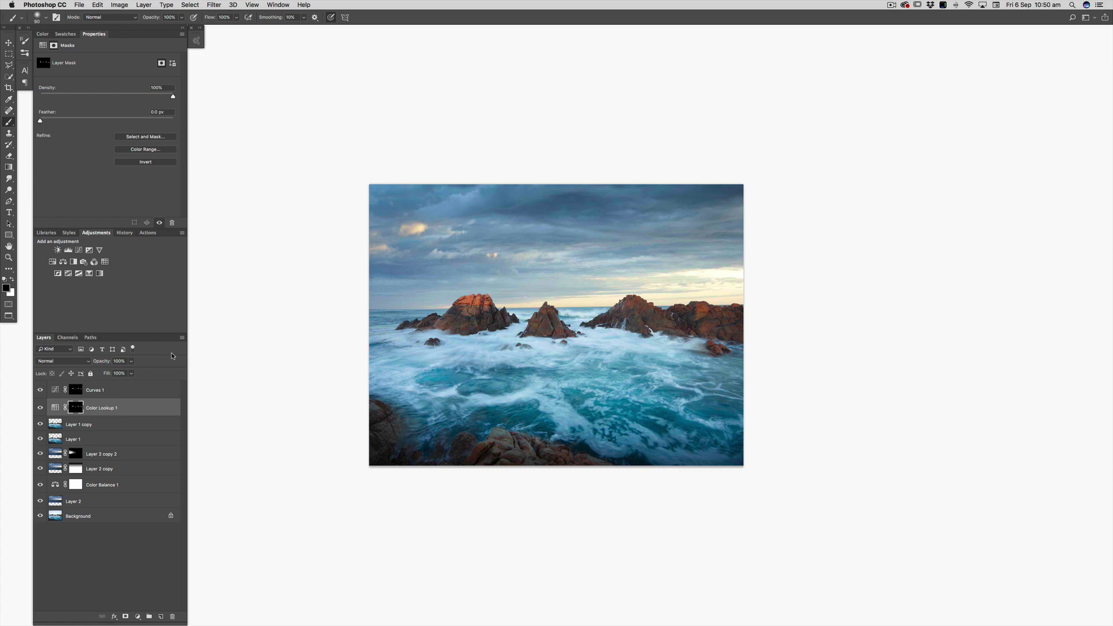
pyautogui.press('super+plus')
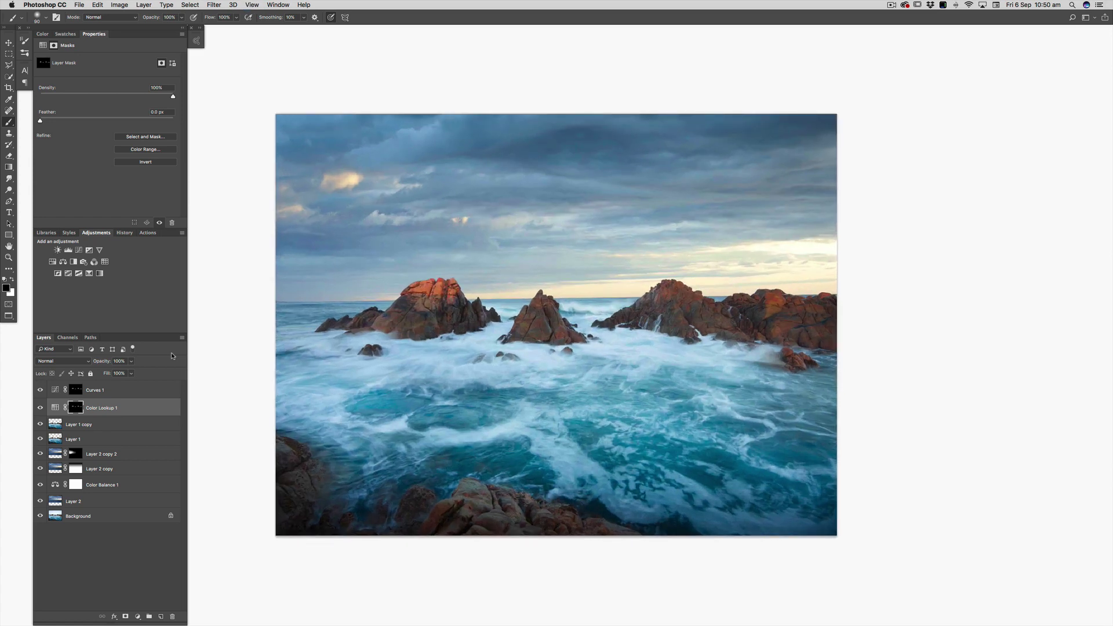
# Add a second Curves adjustment above Curves 1 and set its blend mode to Screen.
pyautogui.click(121, 392)
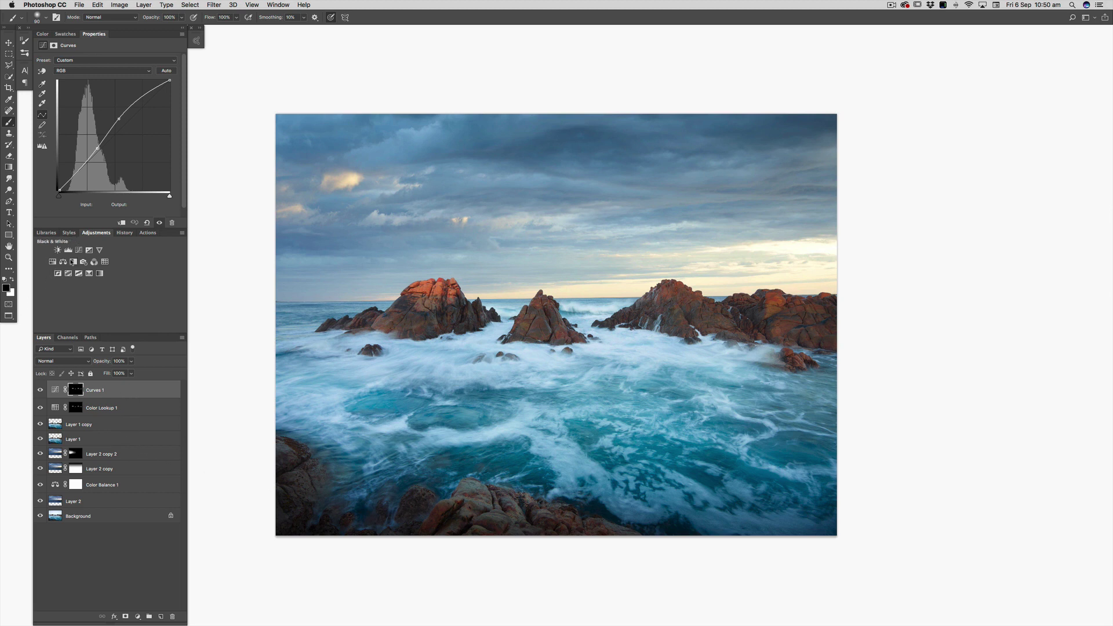
pyautogui.click(79, 252)
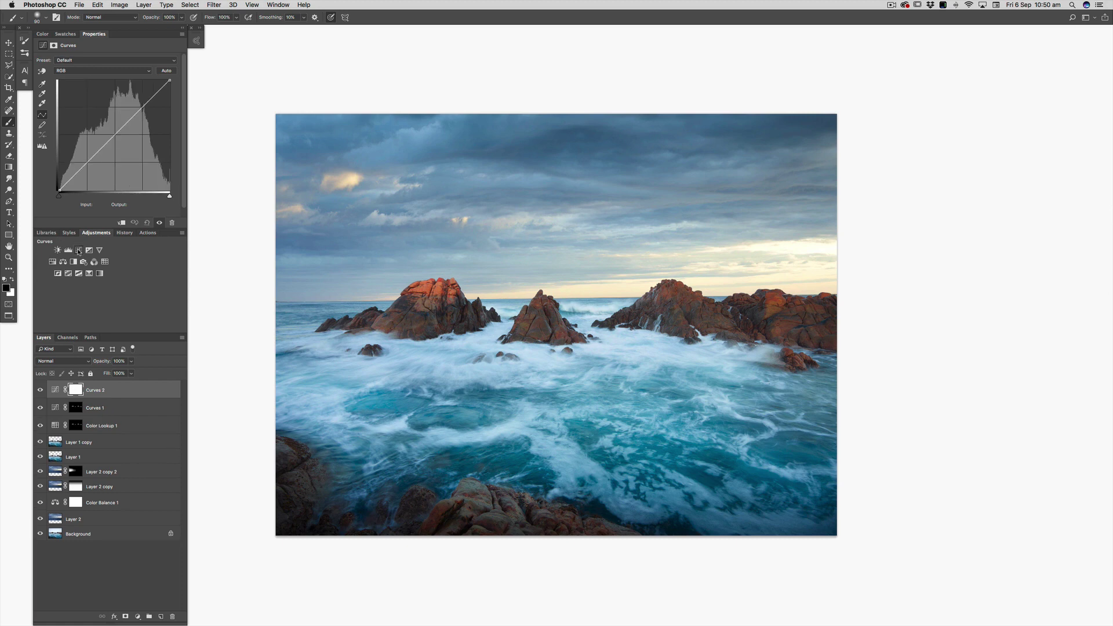
pyautogui.click(68, 362)
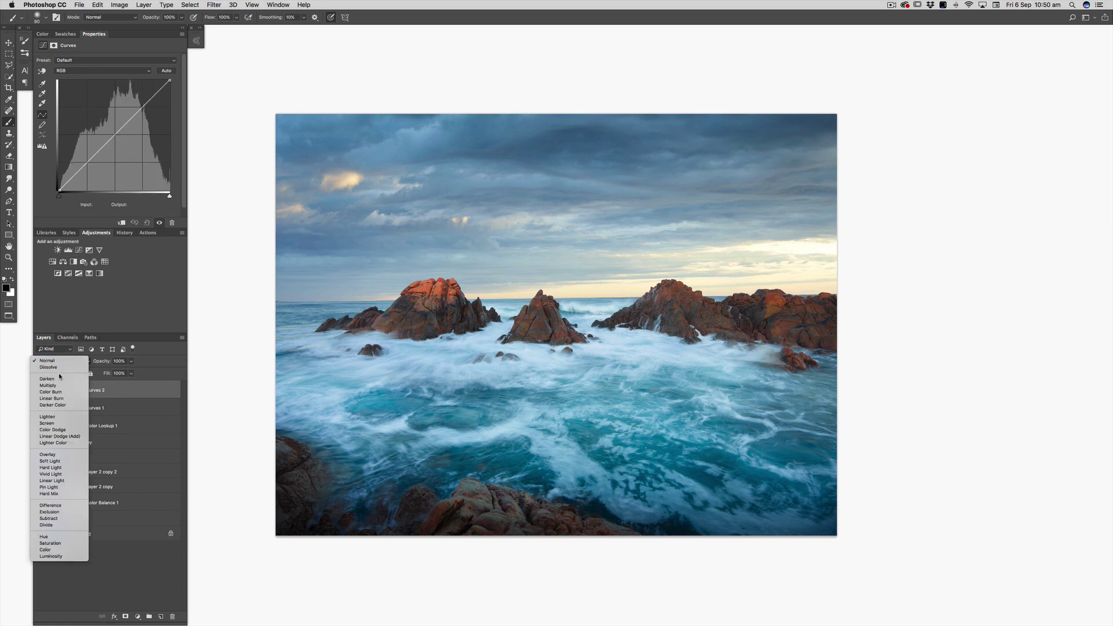
pyautogui.click(46, 424)
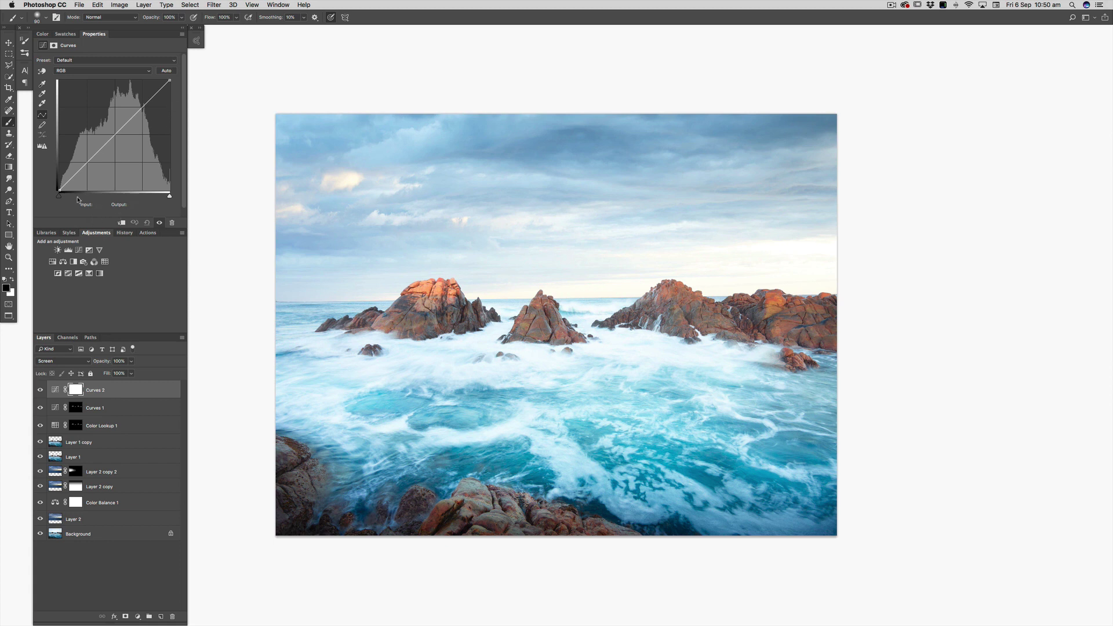
# Set the Curves 2 black point to input 17 and white point to input 228, and invert its mask to black.
pyautogui.moveTo(59, 197); pyautogui.dragTo(66, 196)
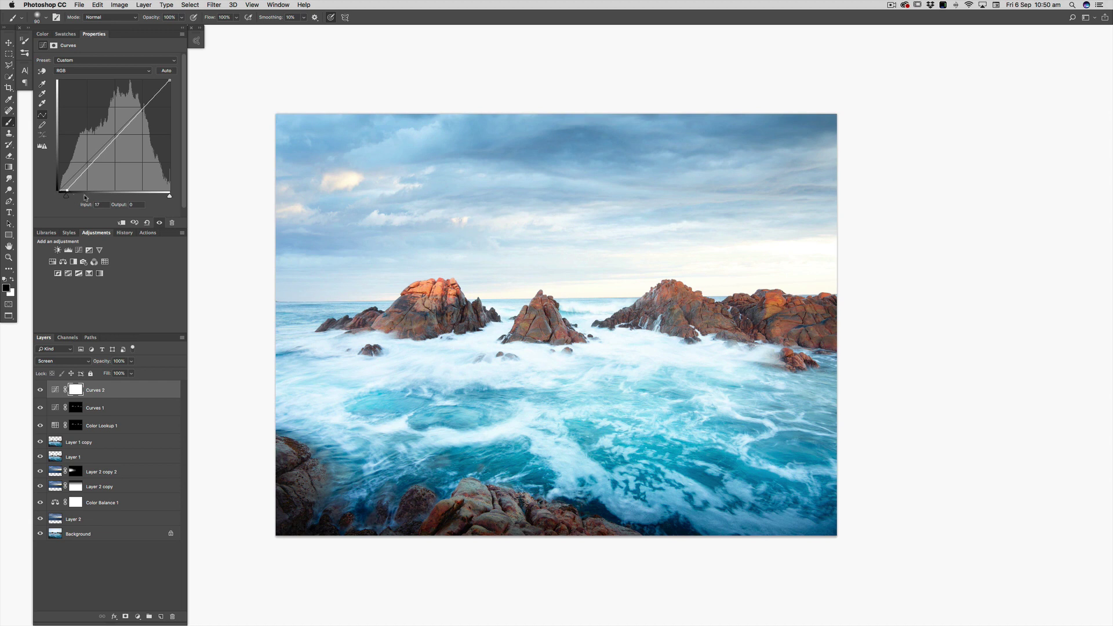
pyautogui.moveTo(169, 196); pyautogui.dragTo(158, 197)
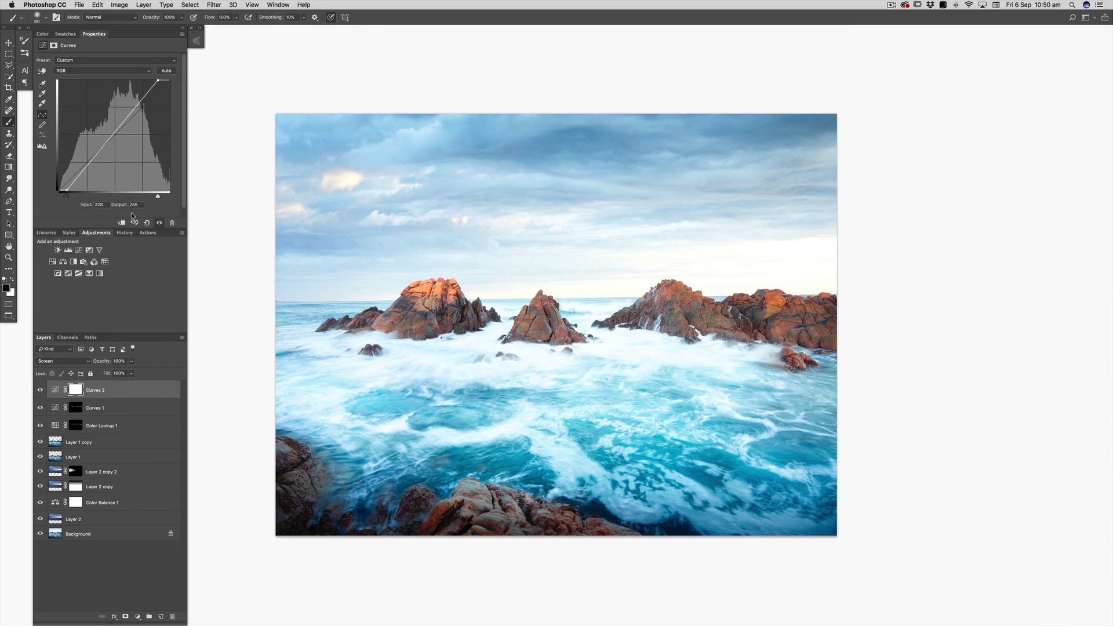
pyautogui.press('super+i')
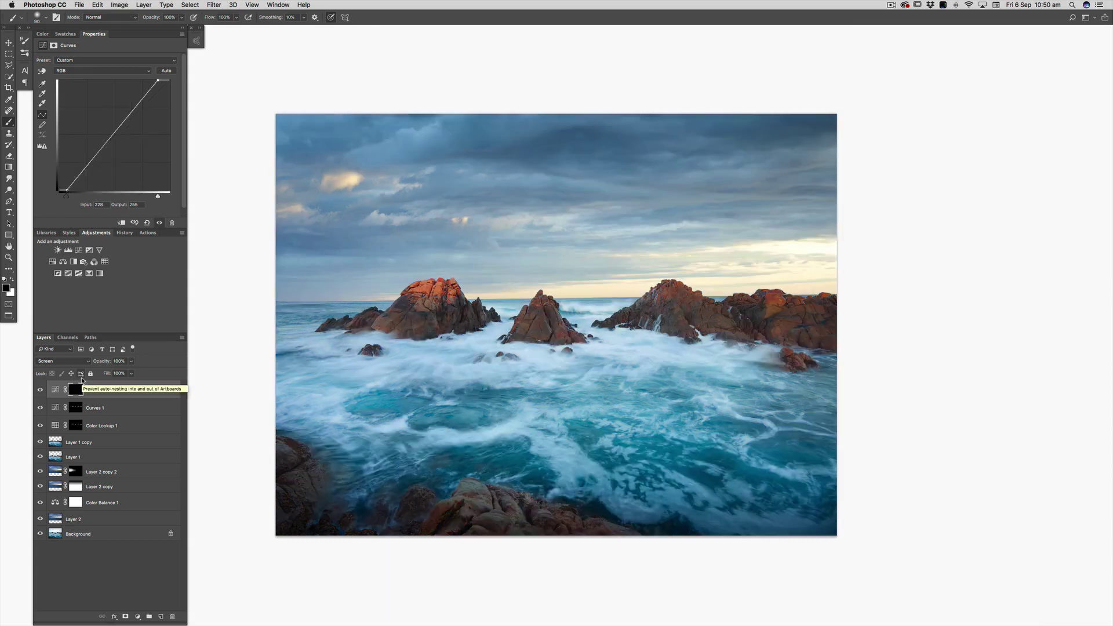
# Paint the Curves 2 mask white at 30% opacity over the foreground rocks, enlarging the brush from size 100 to 250.
pyautogui.press('super+plus')
pyautogui.press('super+plus')
pyautogui.press('super+plus')
pyautogui.scroll(-10, 390, 369)
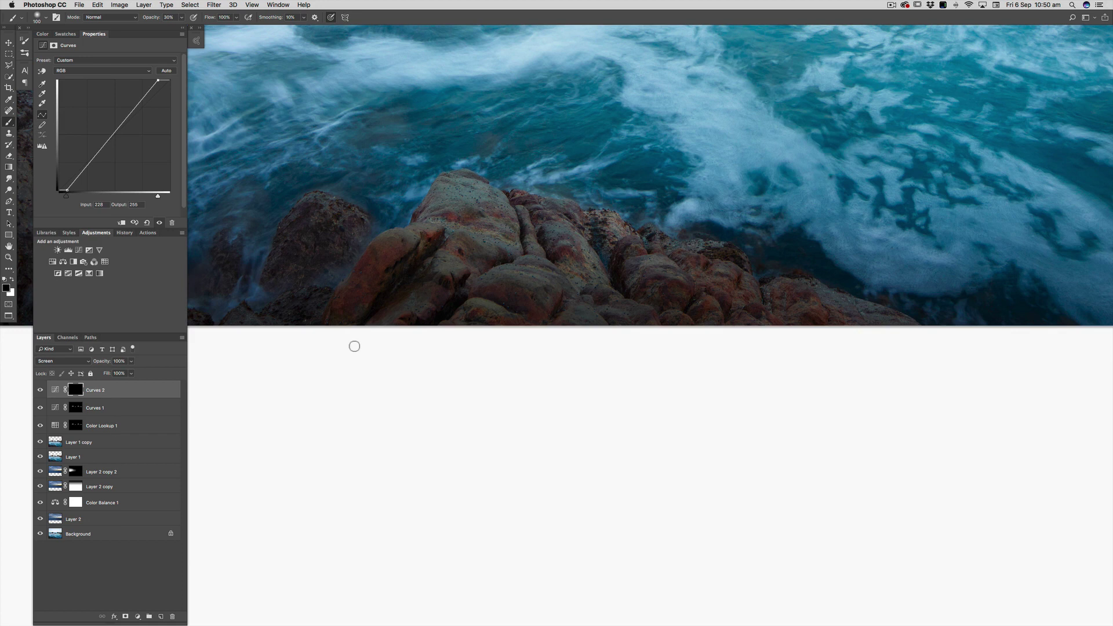
pyautogui.press('x')
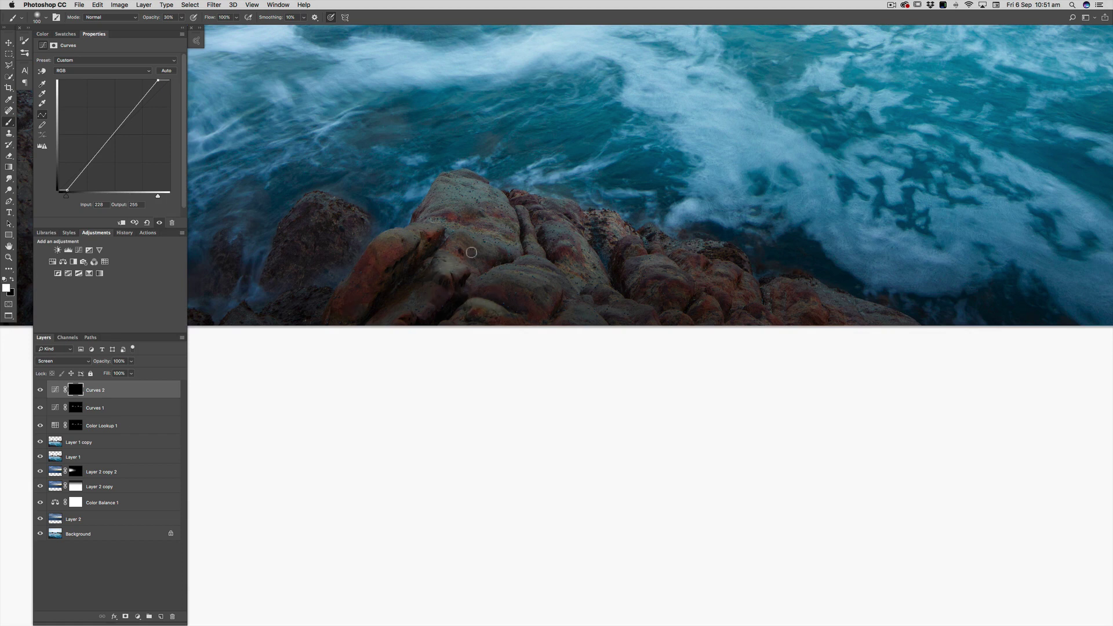
pyautogui.moveTo(472, 253)
pyautogui.mouseDown()
pyautogui.moveTo(498, 247)
pyautogui.moveTo(508, 220)
pyautogui.moveTo(493, 200)
pyautogui.moveTo(493, 223)
pyautogui.moveTo(458, 198)
pyautogui.moveTo(477, 197)
pyautogui.mouseUp()
pyautogui.press(']')
pyautogui.press(']')
pyautogui.press(']')
pyautogui.press(']')
pyautogui.press(']')
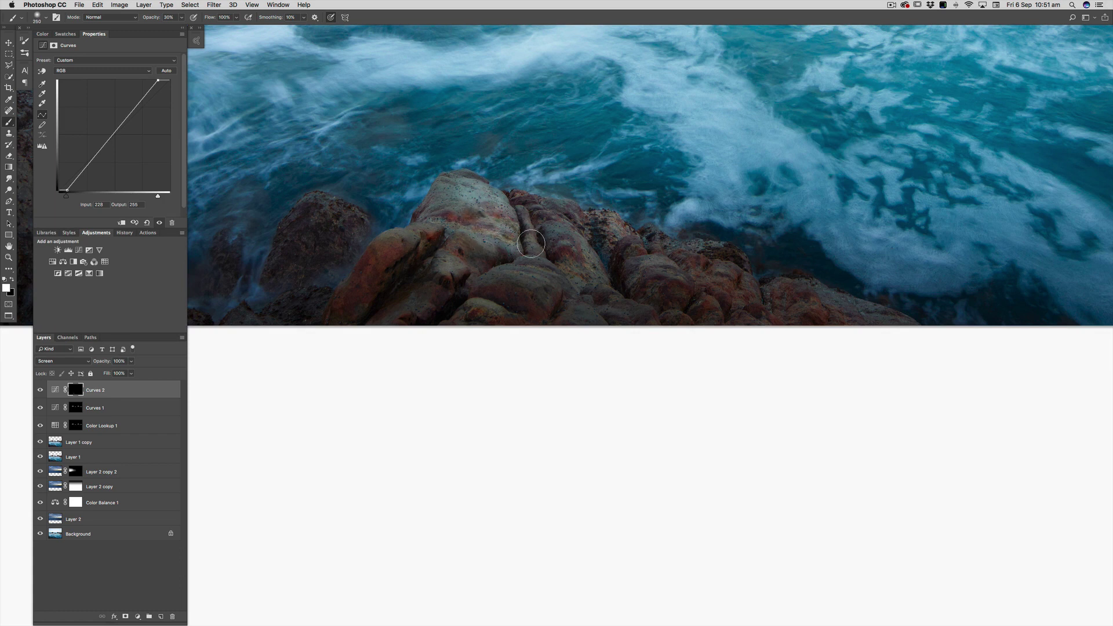
pyautogui.moveTo(544, 244)
pyautogui.mouseDown()
pyautogui.moveTo(561, 243)
pyautogui.moveTo(543, 209)
pyautogui.moveTo(529, 280)
pyautogui.moveTo(492, 282)
pyautogui.moveTo(532, 283)
pyautogui.moveTo(522, 282)
pyautogui.moveTo(580, 315)
pyautogui.moveTo(627, 309)
pyautogui.moveTo(642, 270)
pyautogui.moveTo(658, 290)
pyautogui.moveTo(606, 230)
pyautogui.moveTo(727, 279)
pyautogui.moveTo(696, 298)
pyautogui.moveTo(710, 305)
pyautogui.moveTo(808, 300)
pyautogui.mouseUp()
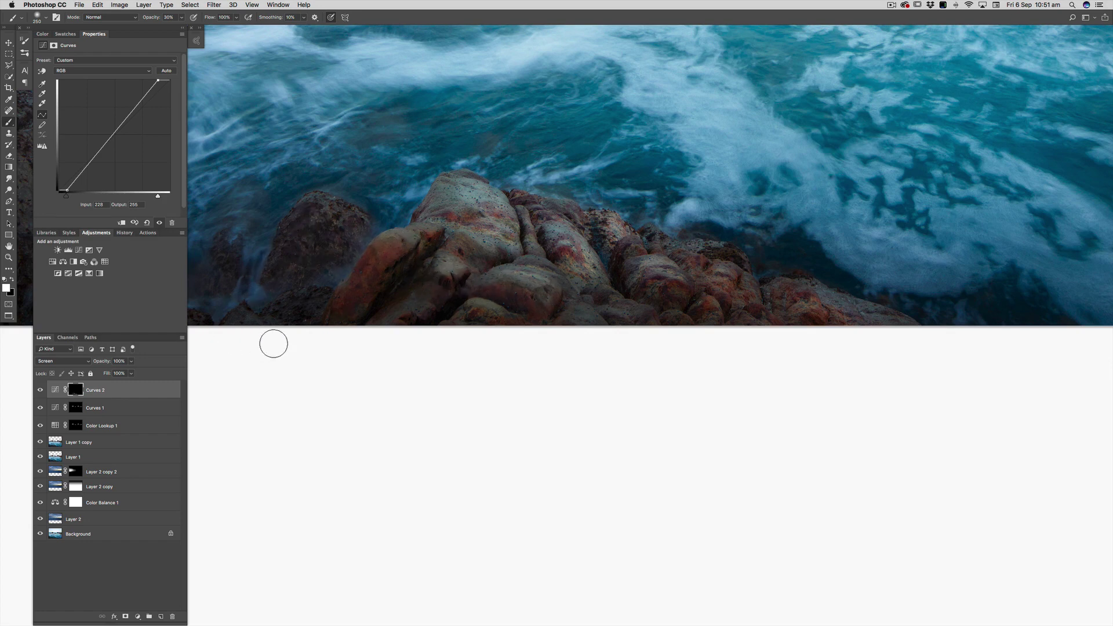
pyautogui.scroll(5, 442, 378)
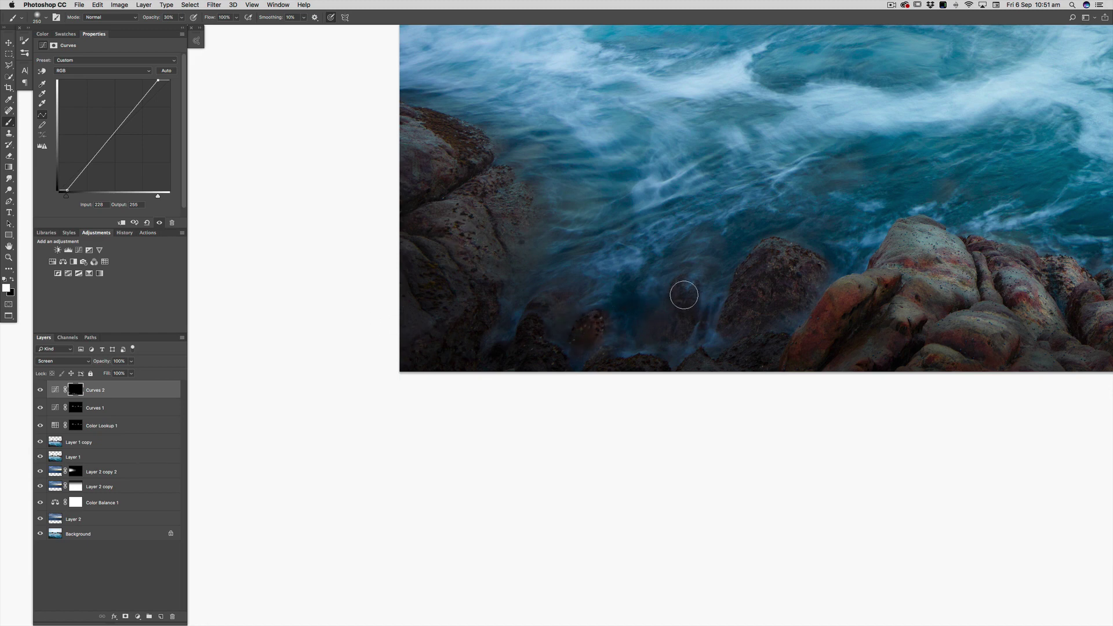
pyautogui.moveTo(505, 444); pyautogui.dragTo(343, 432)
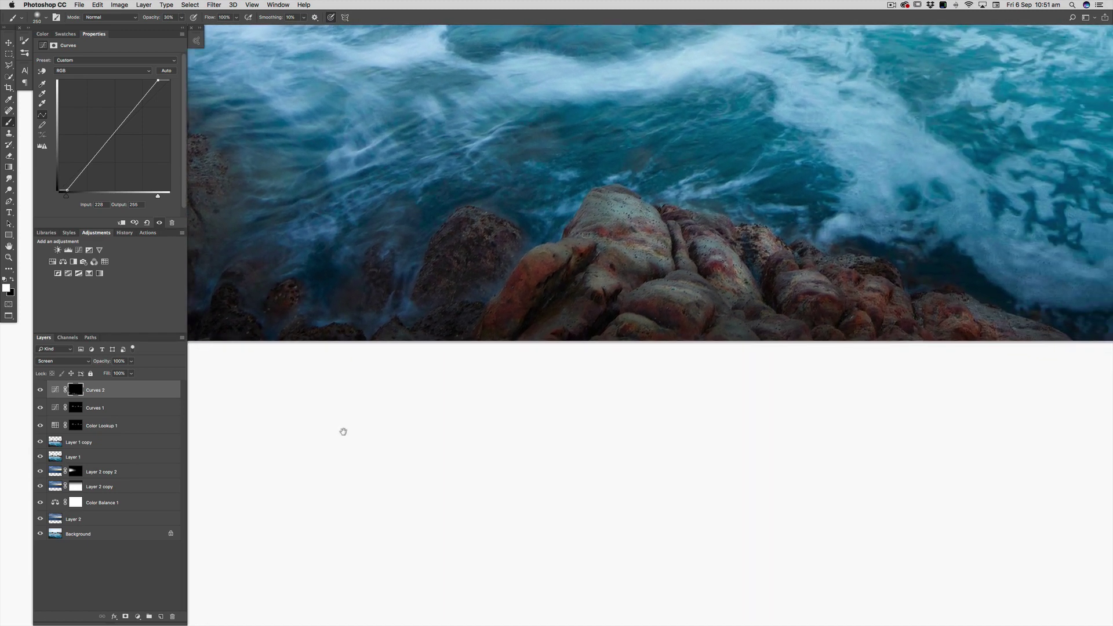
# Compare the foreground rocks with Curves 2 hidden and shown, and lower the layer's opacity to 29%.
pyautogui.press('super+minus')
pyautogui.press('super+0')
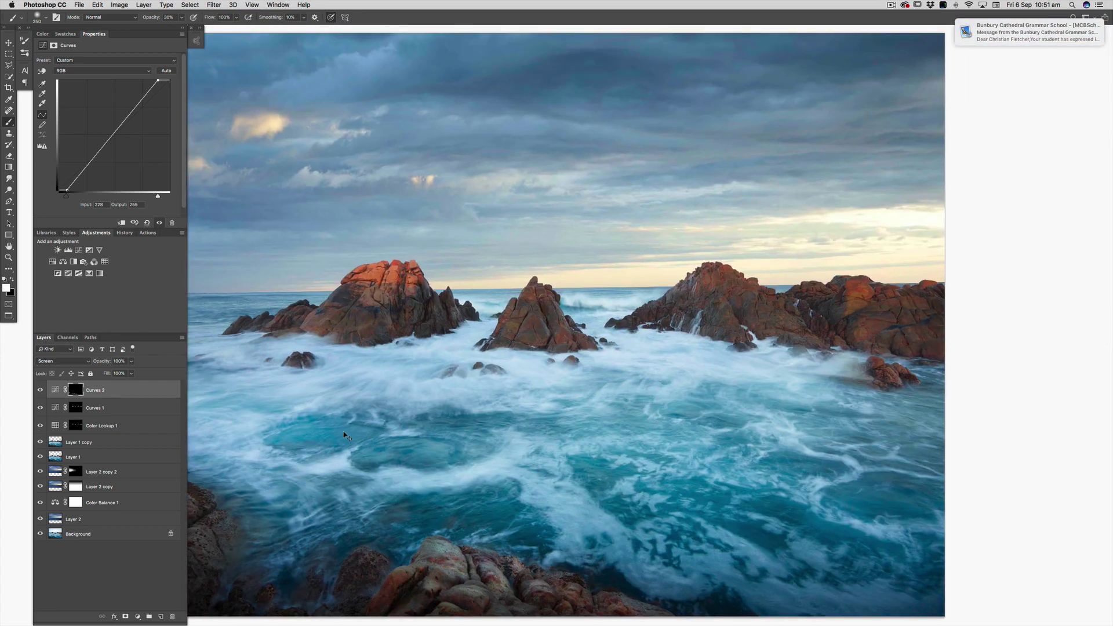
pyautogui.moveTo(346, 436); pyautogui.dragTo(392, 324)
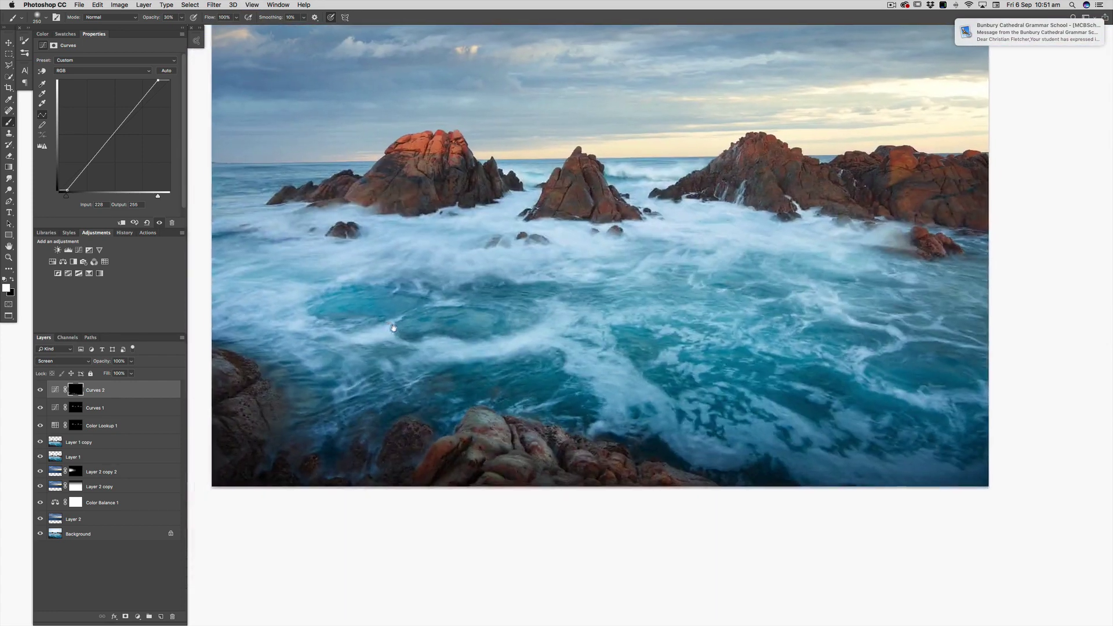
pyautogui.click(40, 390)
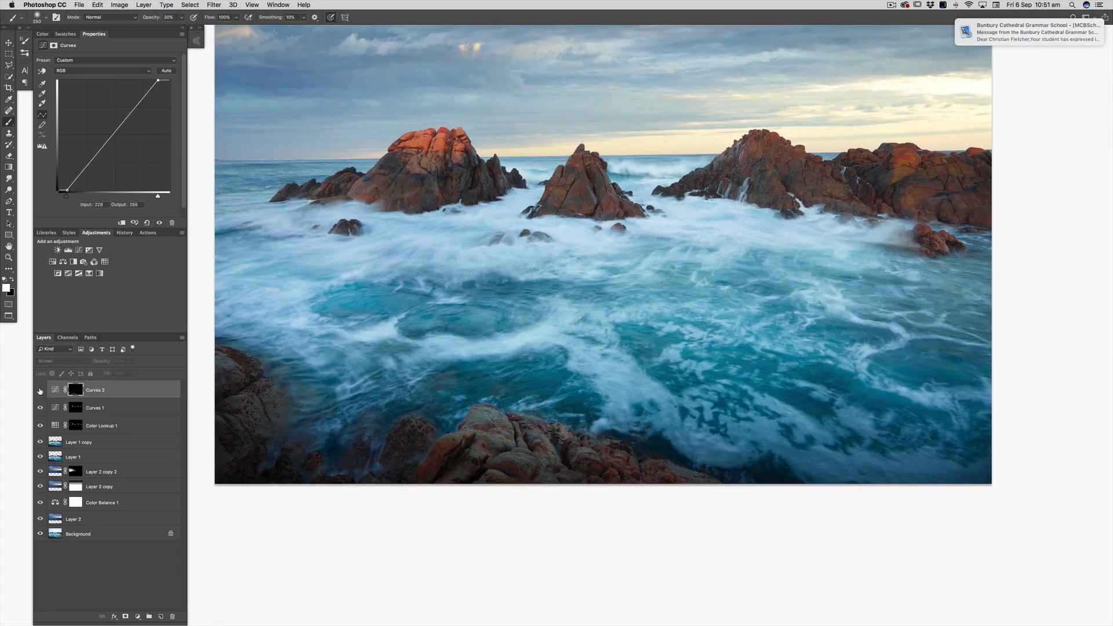
pyautogui.click(40, 390)
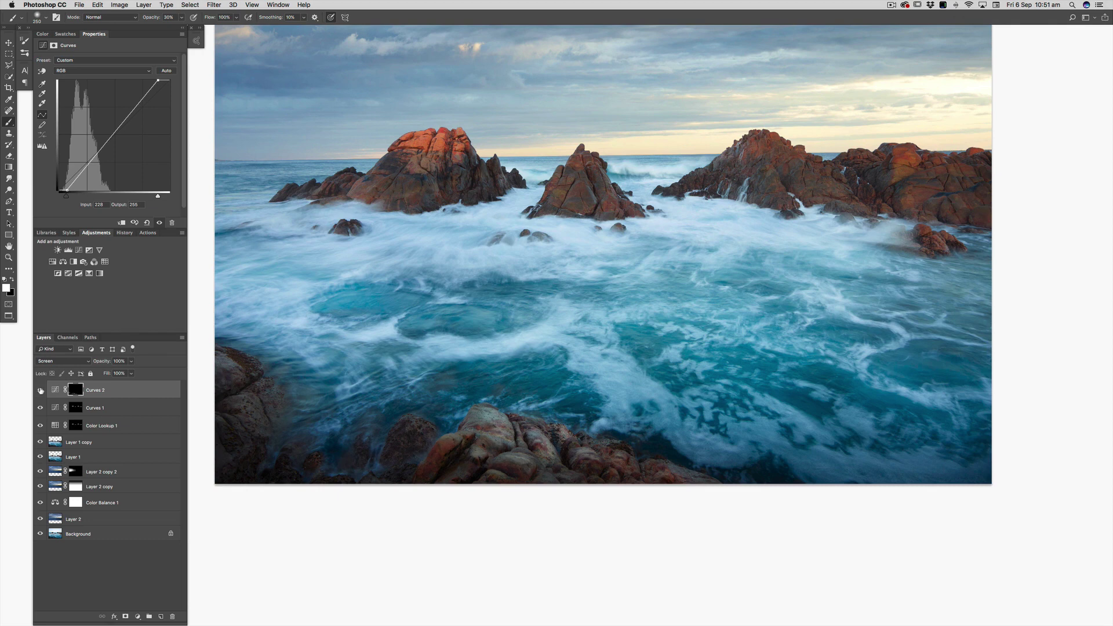
pyautogui.click(40, 390)
pyautogui.click(40, 390)
pyautogui.moveTo(104, 365); pyautogui.dragTo(63, 366)
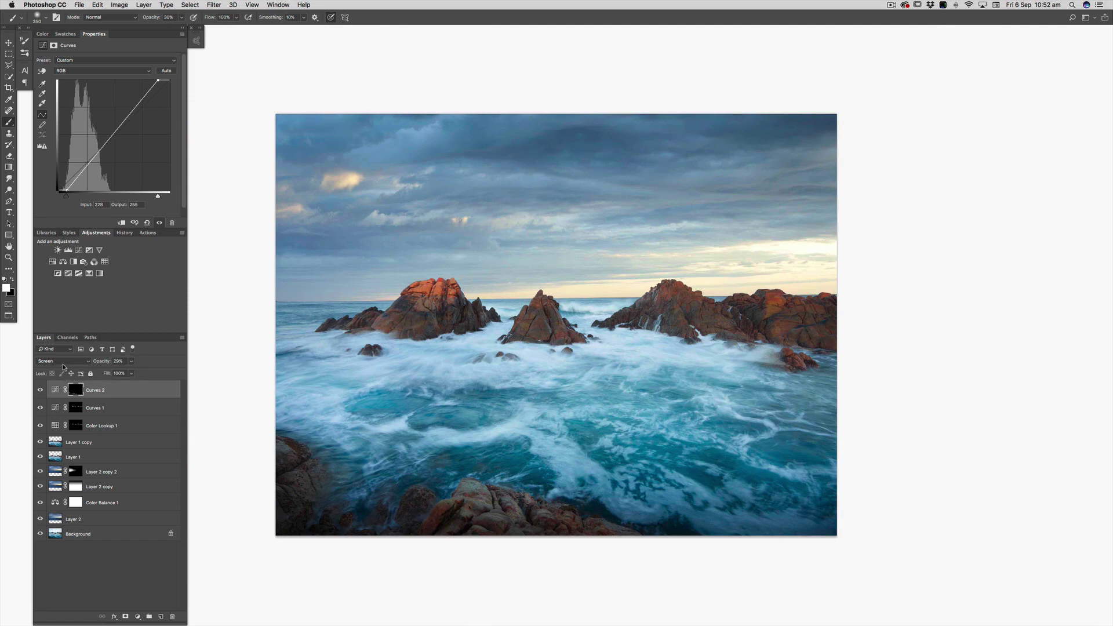
# Merge all visible layers and stretch the whole image vertically, slightly past the canvas's upper and lower edges.
pyautogui.press('super+shift+e')
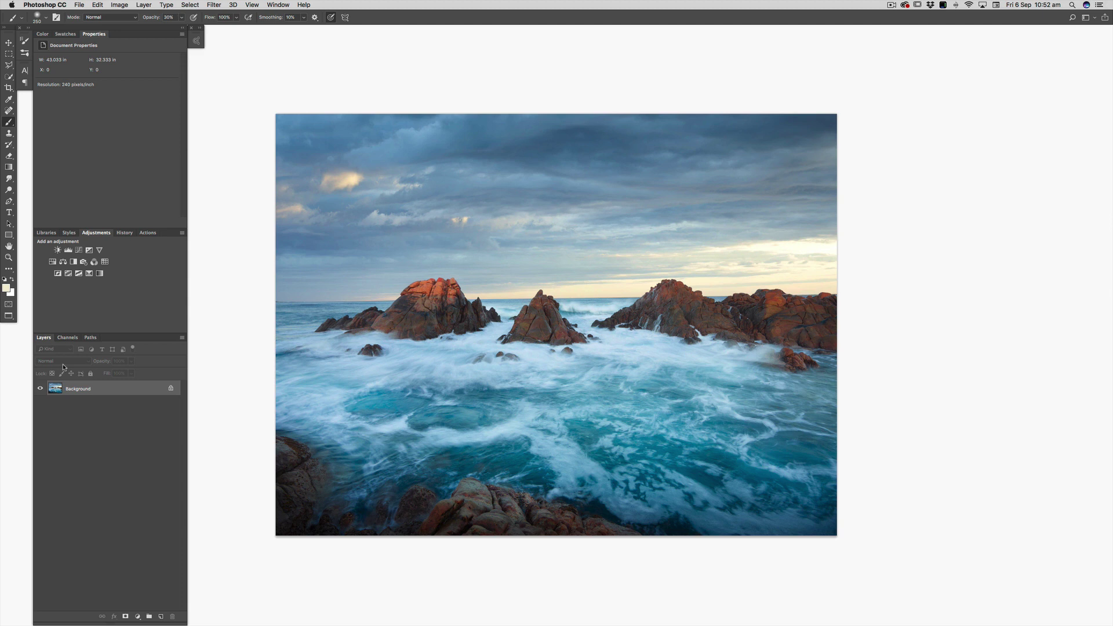
pyautogui.press('super+a')
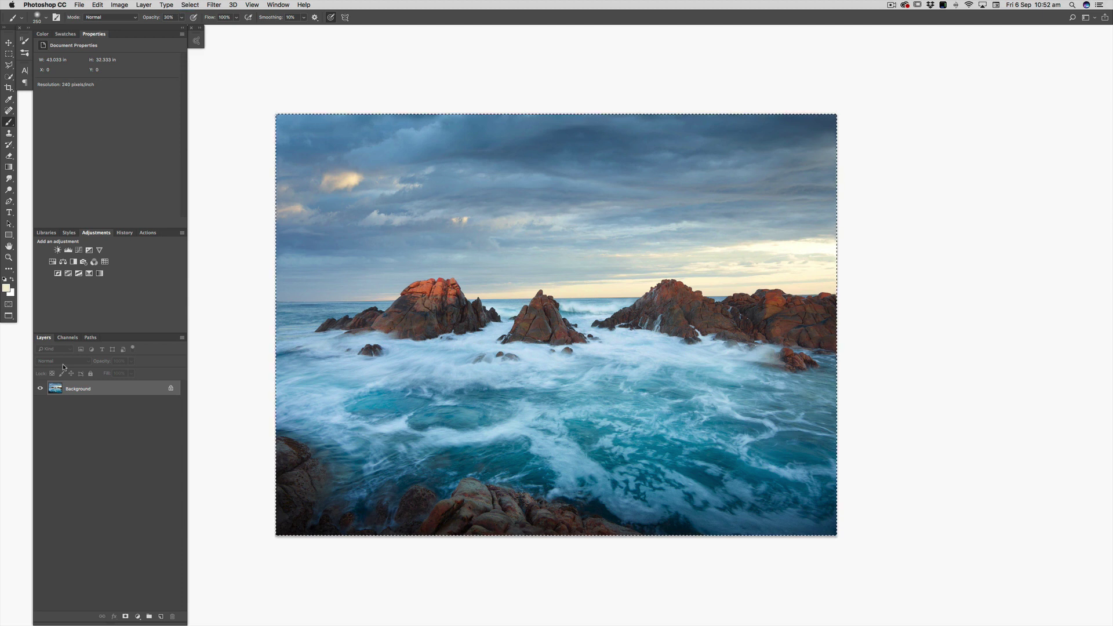
pyautogui.press('super+c')
pyautogui.press('super+t')
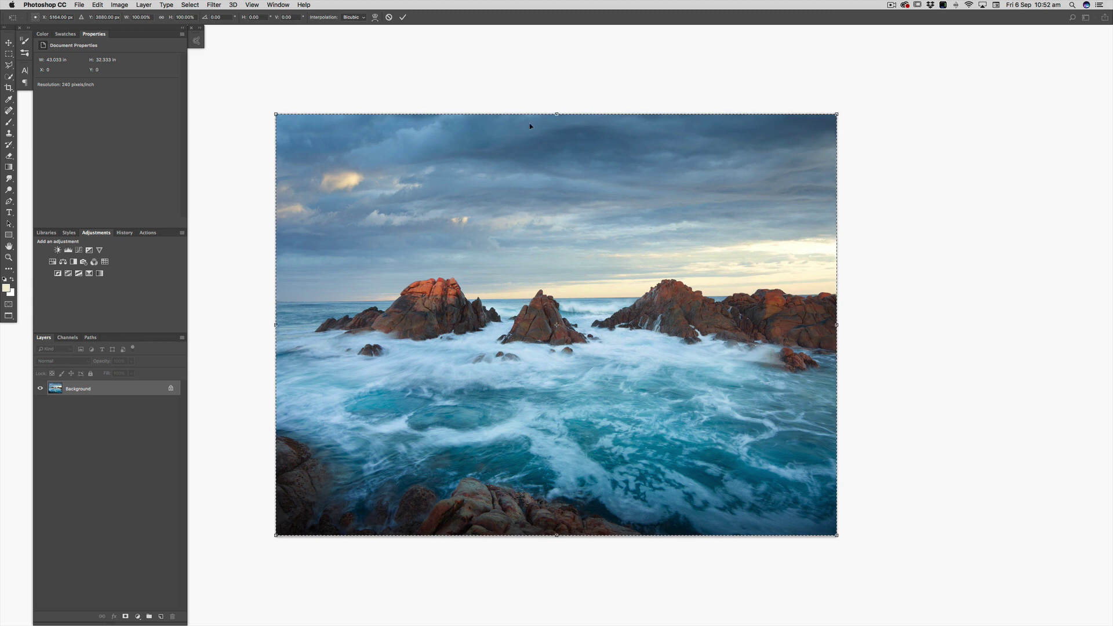
pyautogui.moveTo(557, 112); pyautogui.dragTo(556, 104)
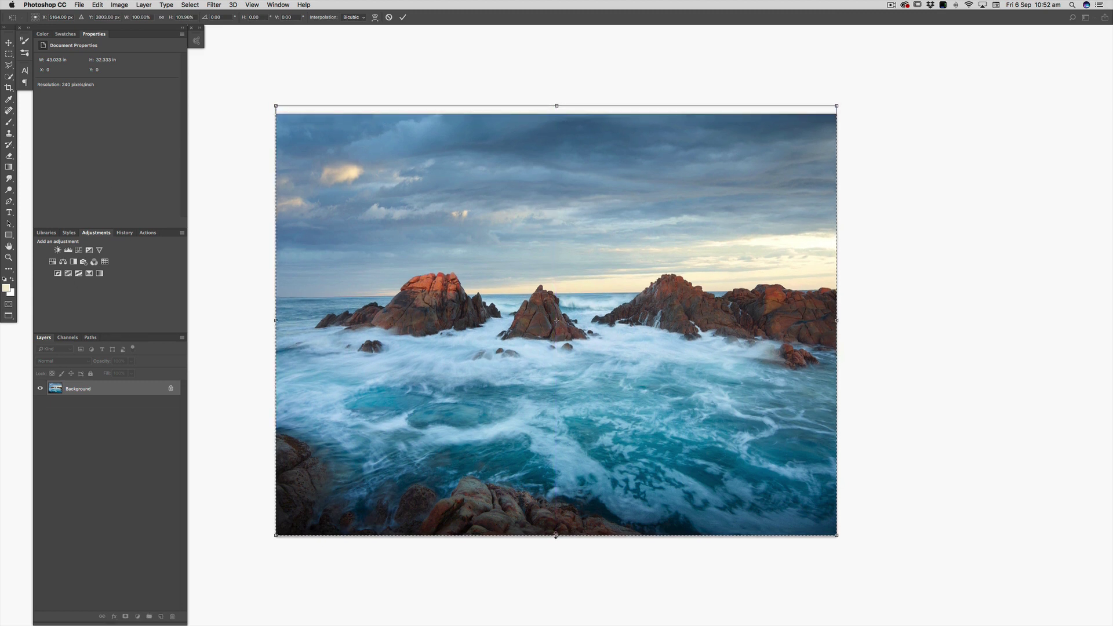
pyautogui.moveTo(556, 535); pyautogui.dragTo(557, 547)
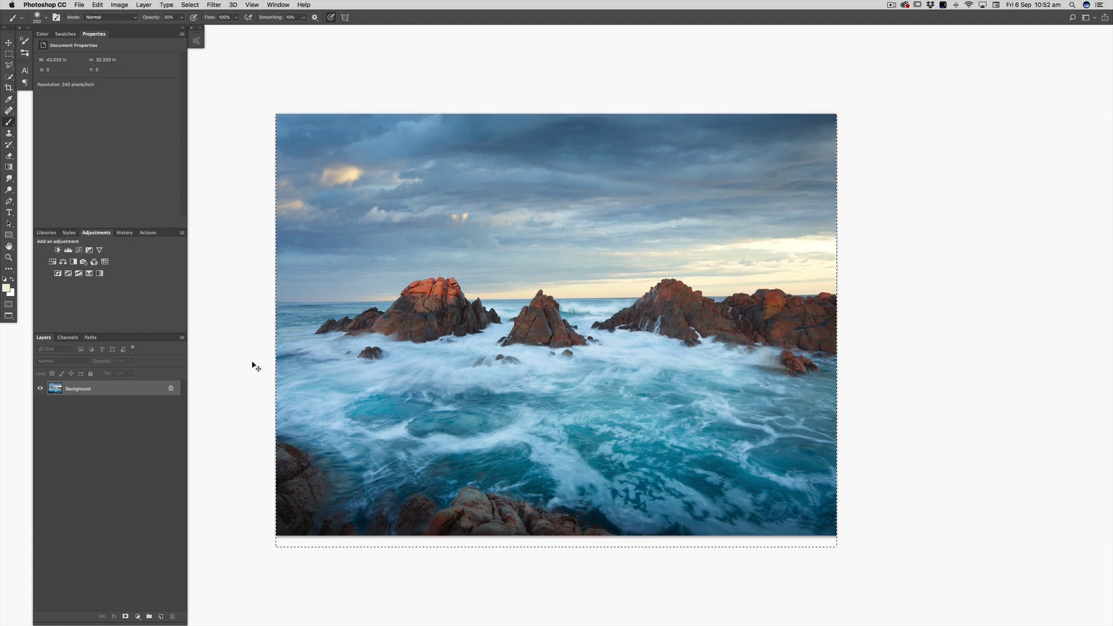
pyautogui.press('super+z')
pyautogui.press('super+z')
pyautogui.press('super+z')
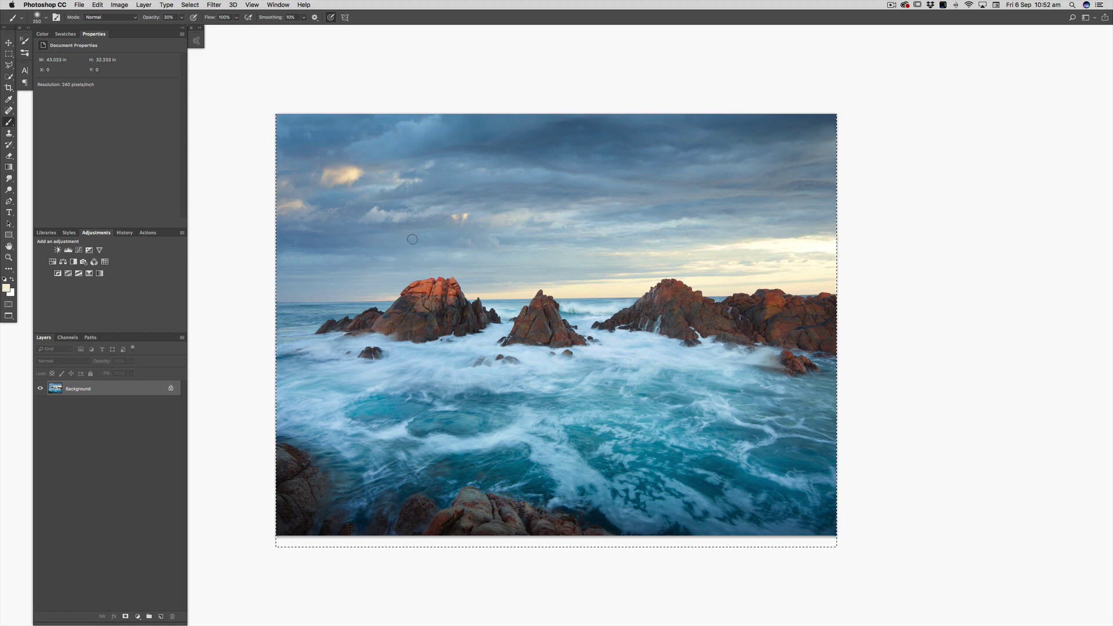
pyautogui.press('super+d')
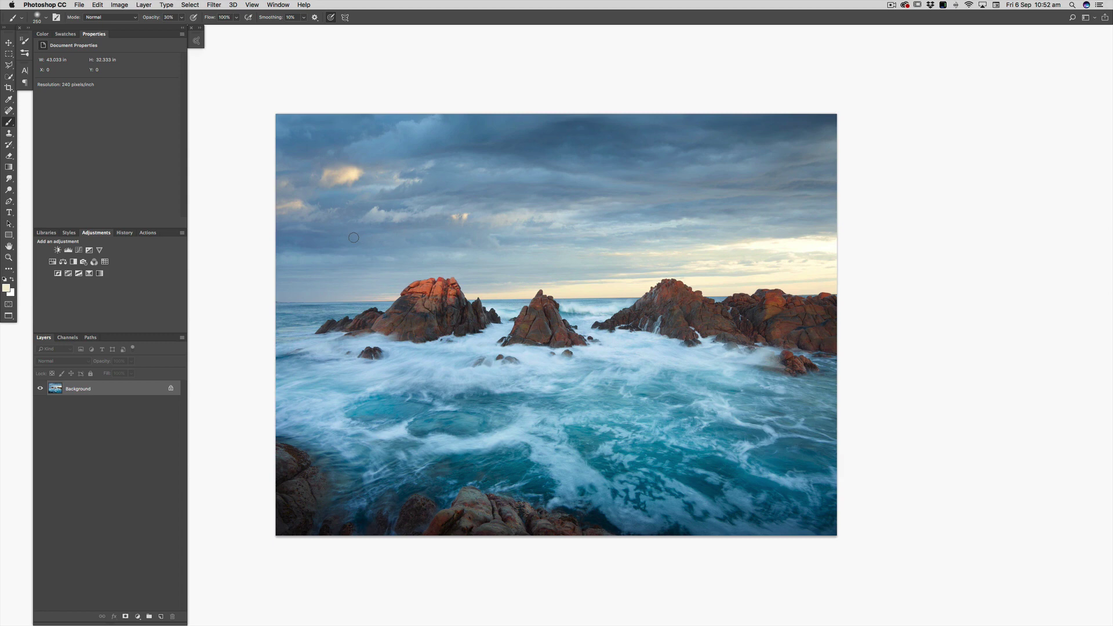
# Save the merged image to Drobo2 as the TIFF file CR6660Ph, with no compression, interleaved pixel order and IBM PC byte order.
pyautogui.press('super+shift+s')
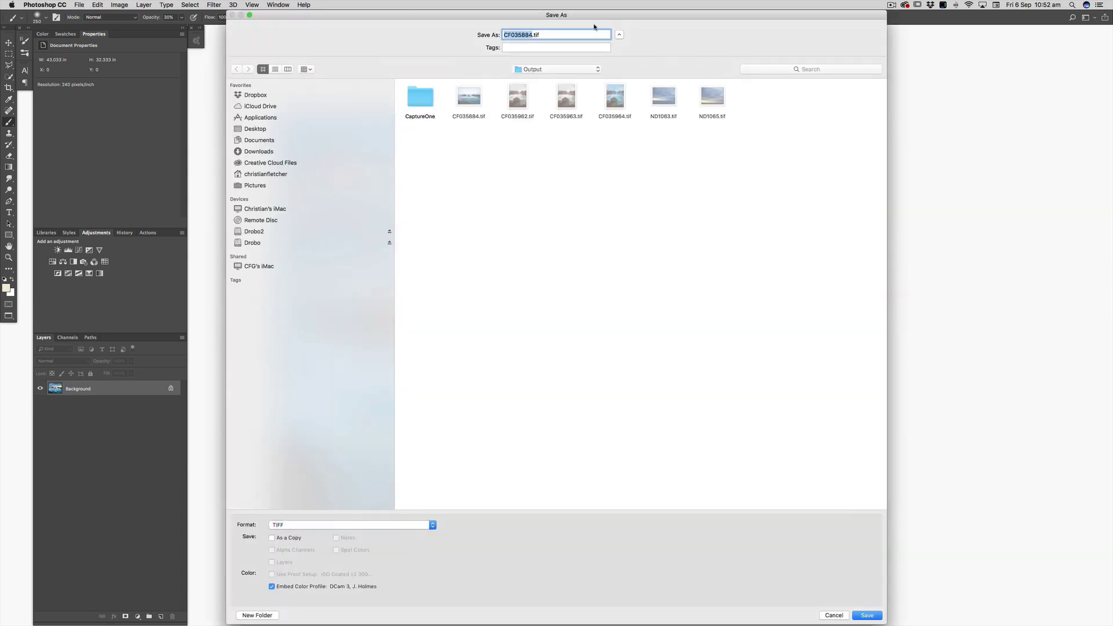
pyautogui.click(253, 232)
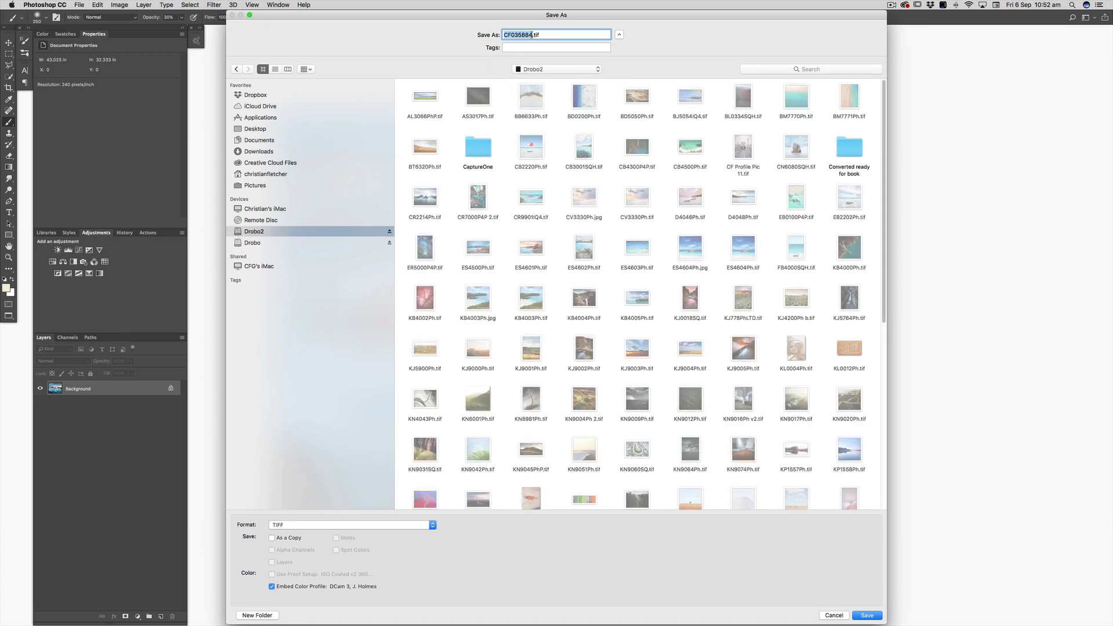
pyautogui.write('CR6660Ph')
pyautogui.click(875, 619)
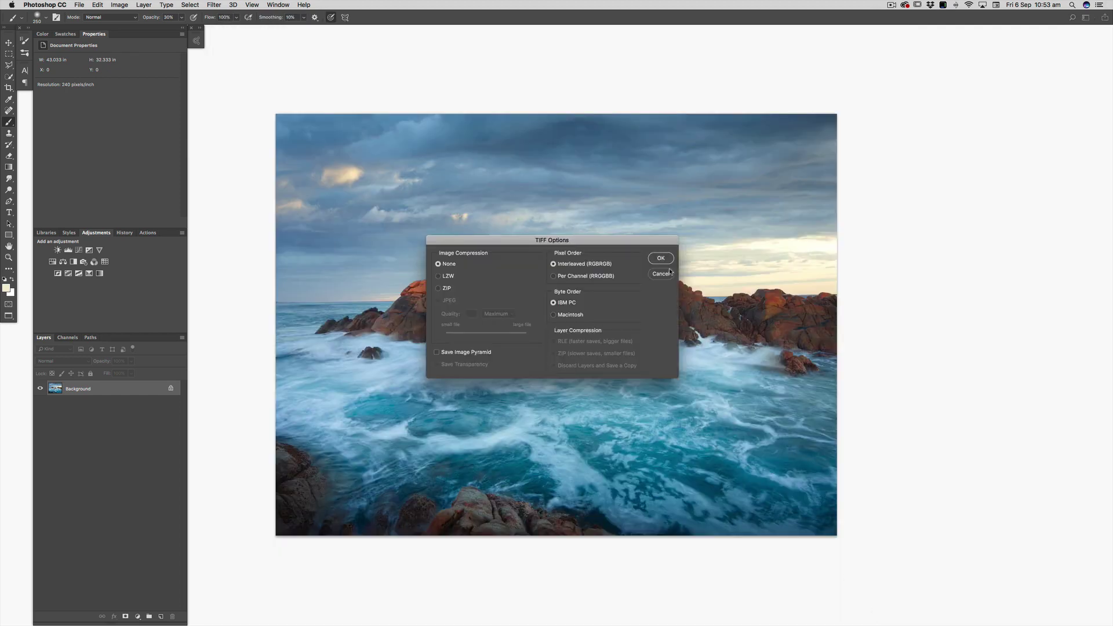
pyautogui.press('Return')
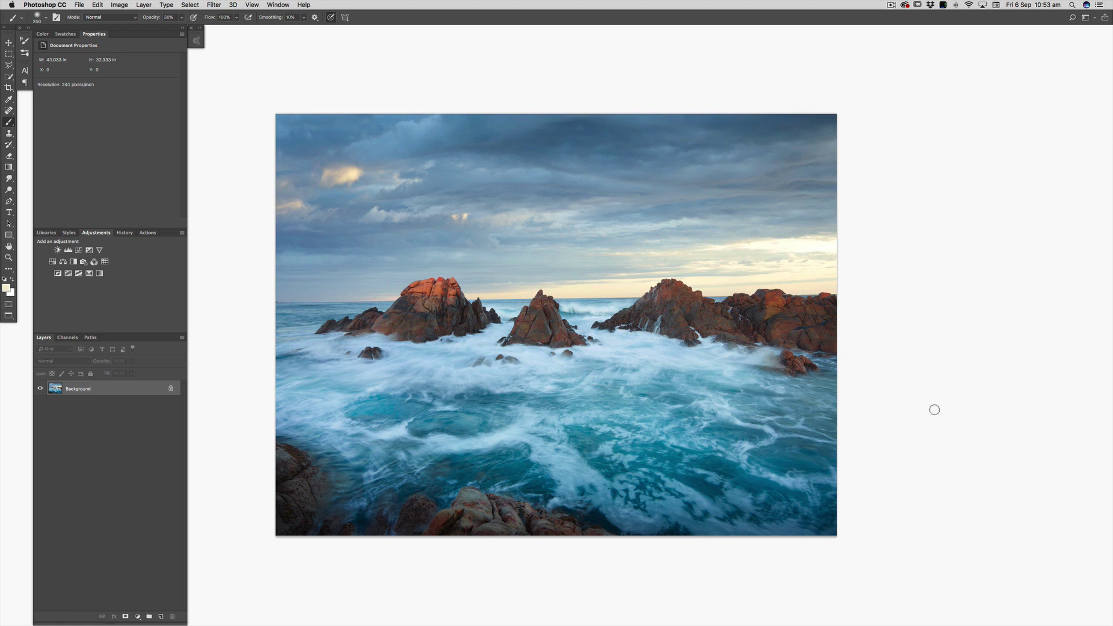
# Try to extend the canvas by 9 inches in both width and height, with white as the extension color.
pyautogui.press('super+alt+c')
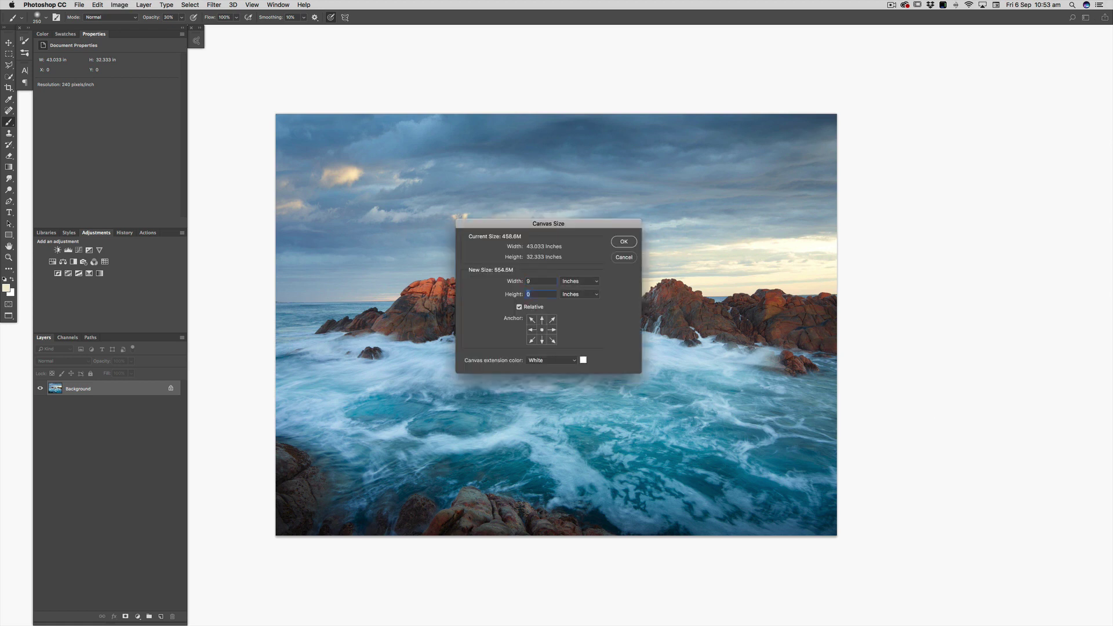
pyautogui.press('Return')
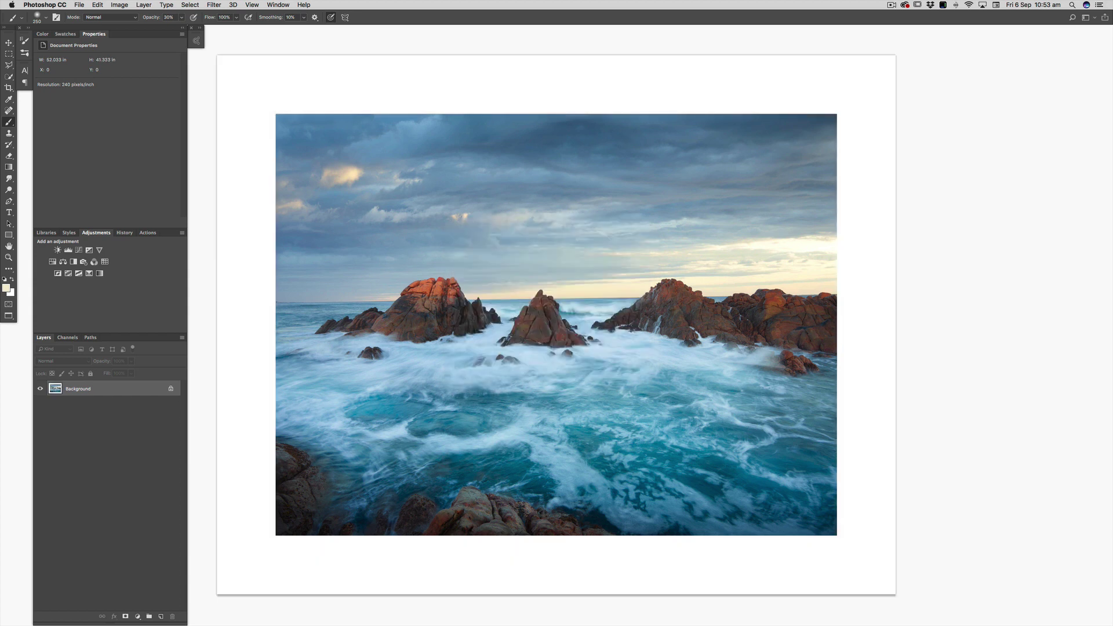
# Show the image enlarged in full-screen mode on a dark surround and take a history snapshot of the finished edit.
pyautogui.press('Tab')
pyautogui.press('f')
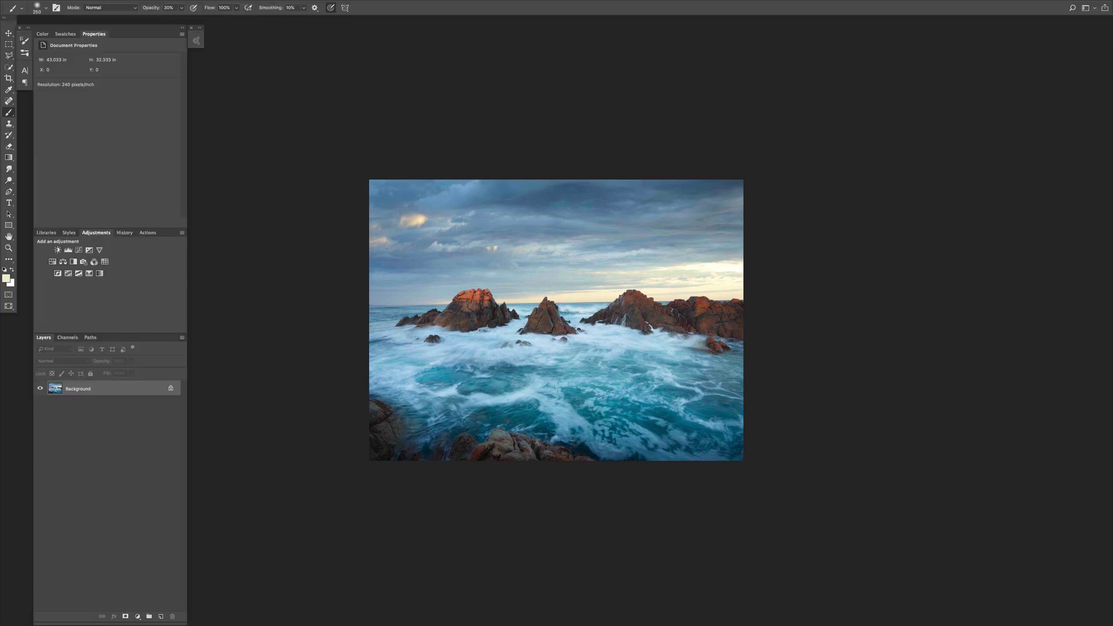
pyautogui.hotkey('ctrl', '+')
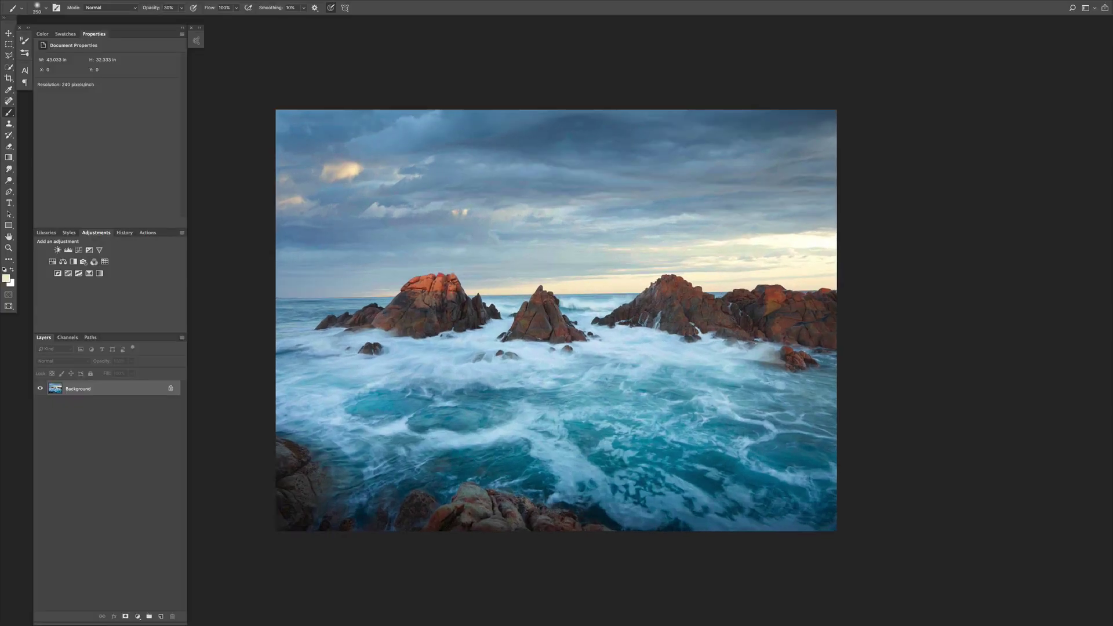
pyautogui.click(125, 235)
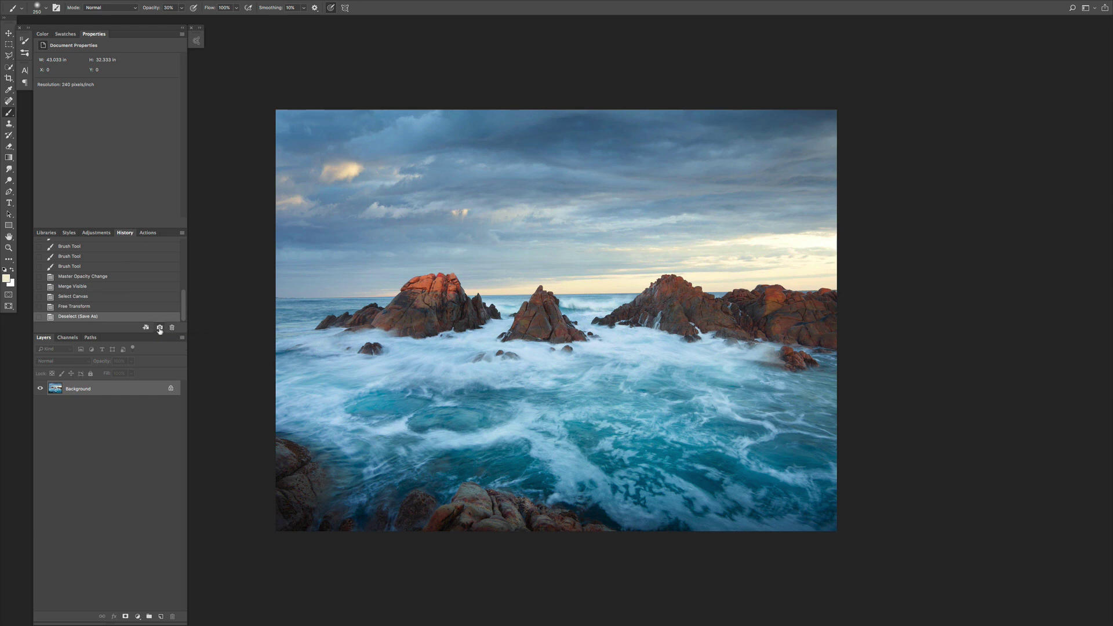
pyautogui.scroll(3, 139, 283)
pyautogui.scroll(3, 139, 283)
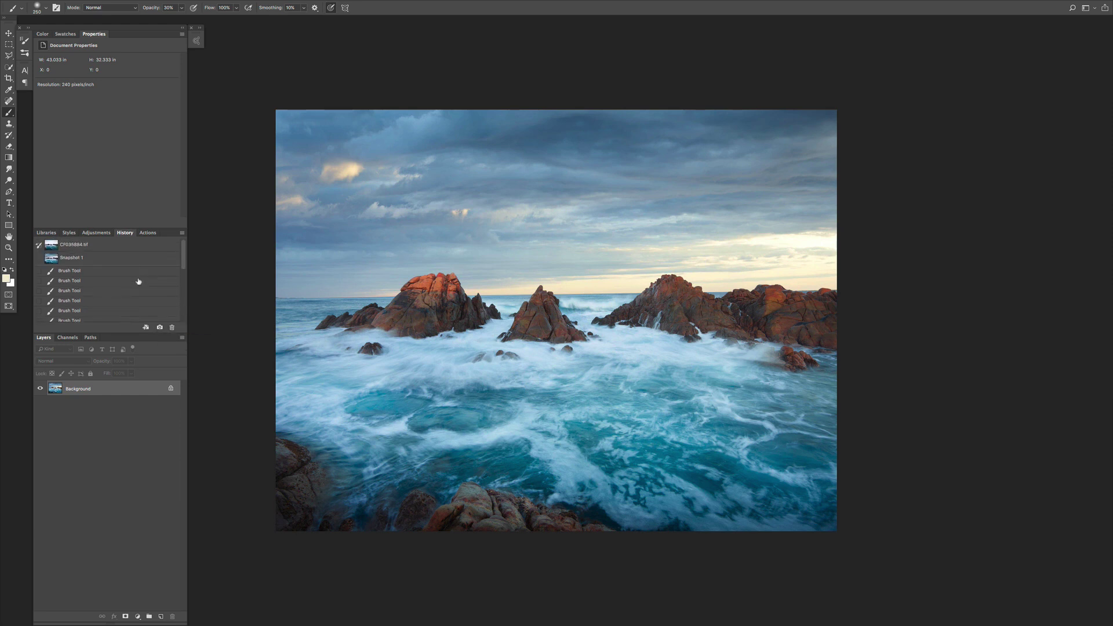
# Compare the original CF035884.tif state with Snapshot 1 several times, ending on Snapshot 1, and return to the light-surround screen mode.
pyautogui.click(75, 247)
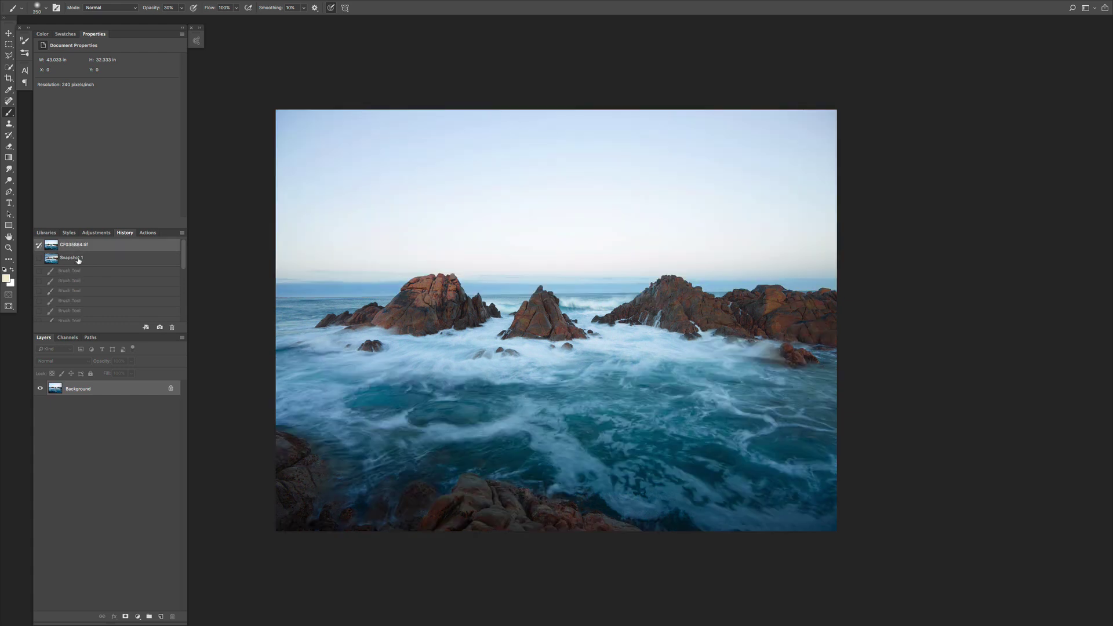
pyautogui.click(78, 259)
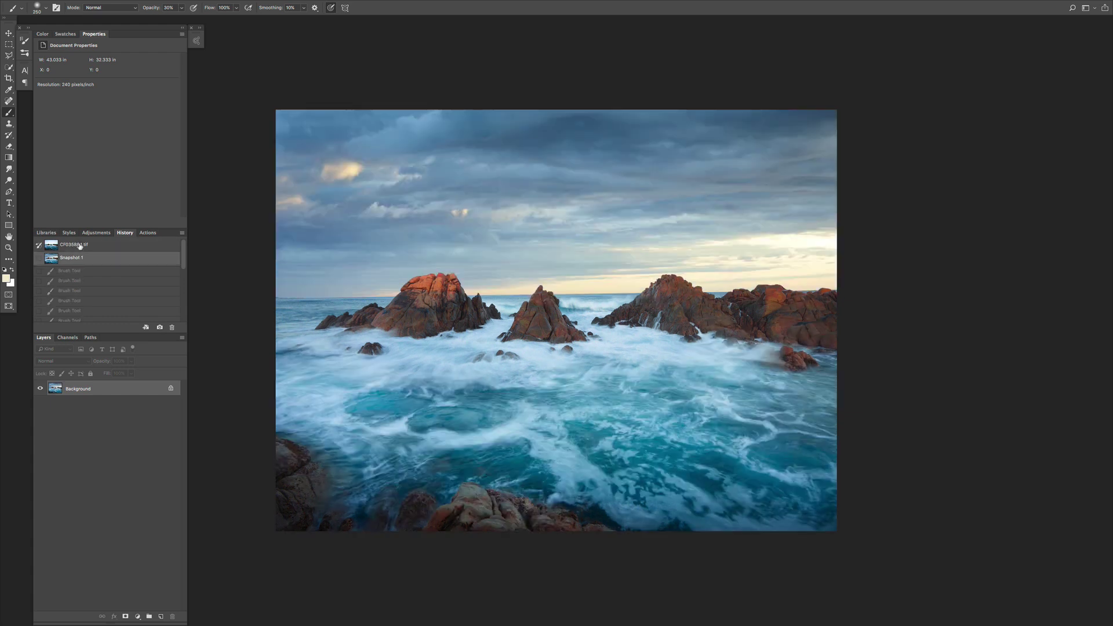
pyautogui.click(80, 244)
pyautogui.click(80, 257)
pyautogui.click(81, 245)
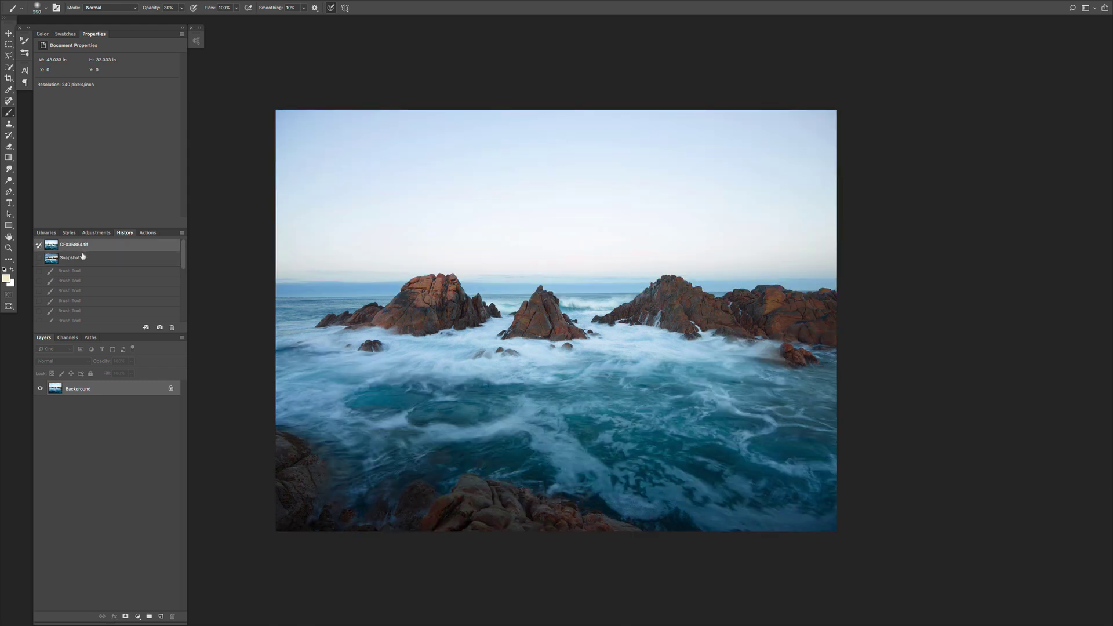
pyautogui.click(82, 260)
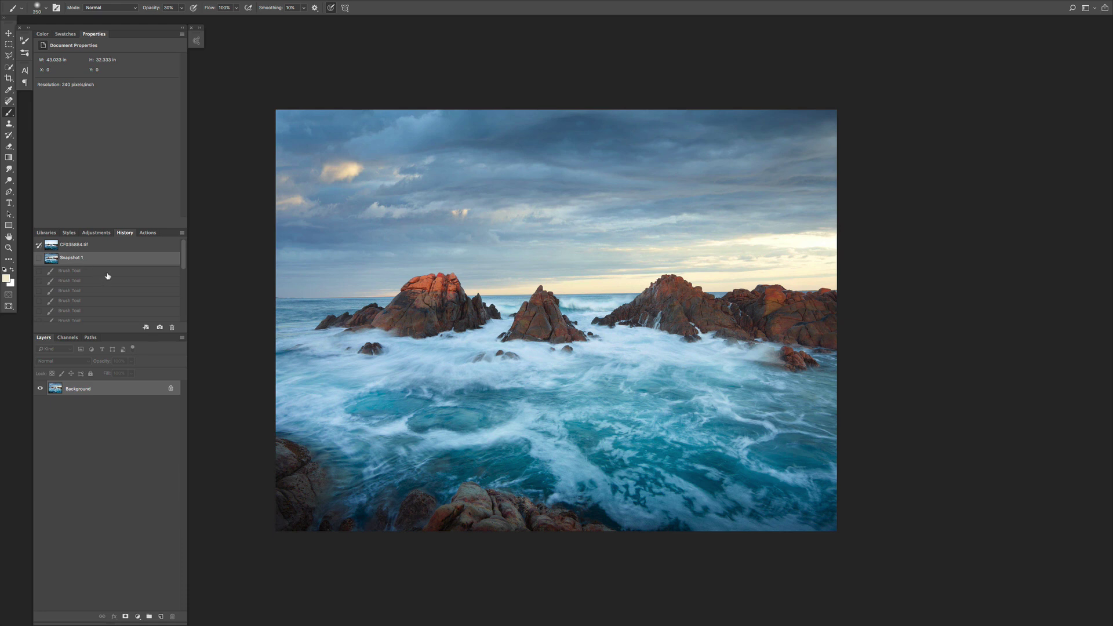
pyautogui.click(96, 235)
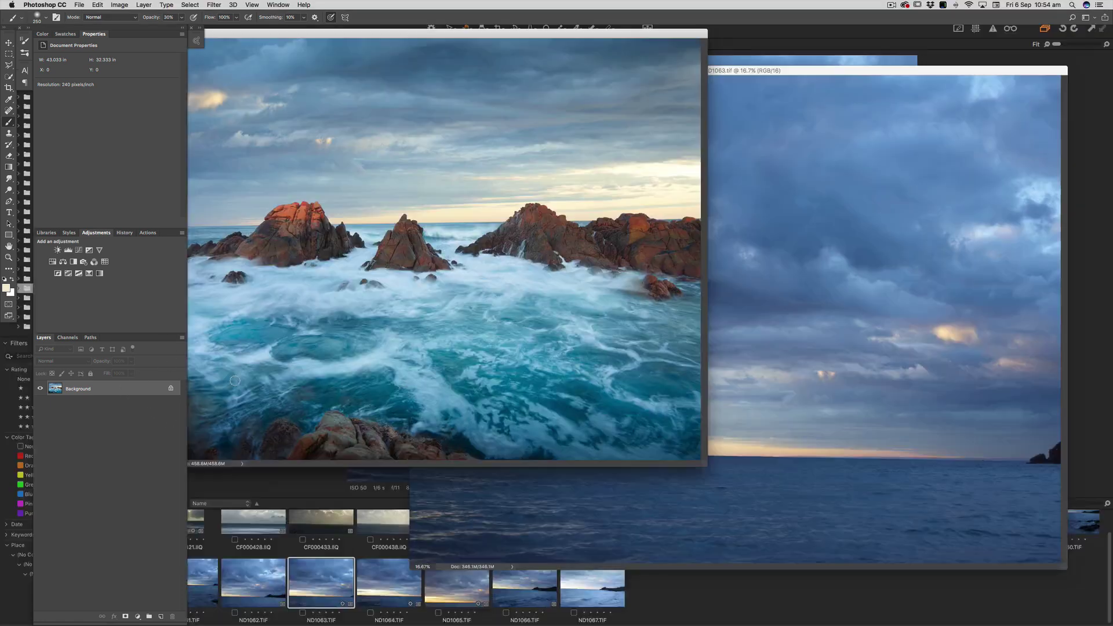
pyautogui.press('f')
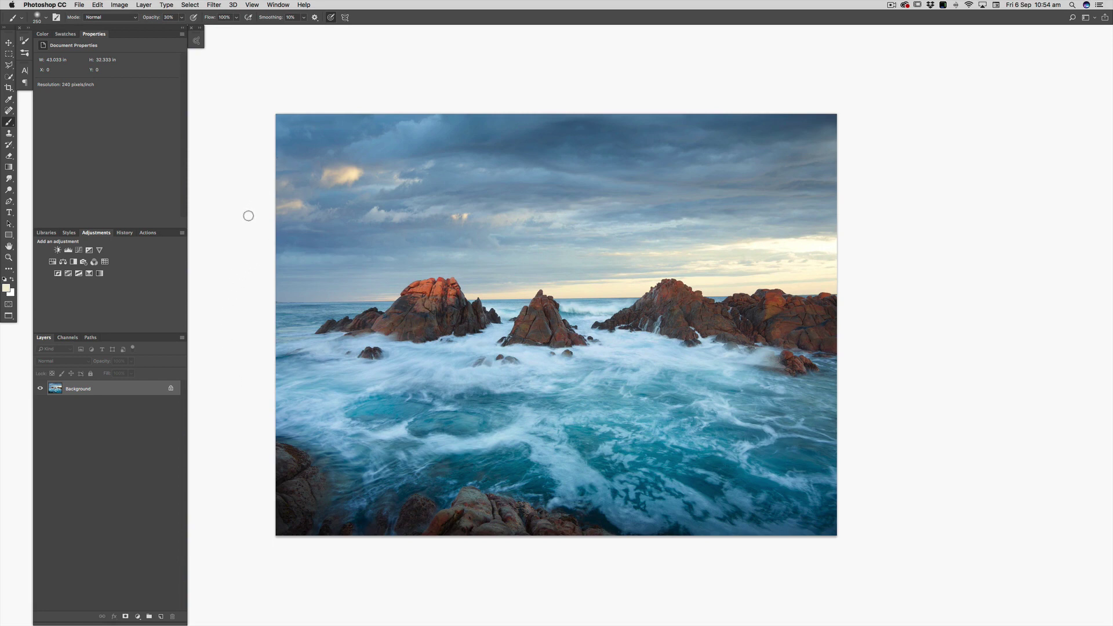
# Duplicate the Background layer and use Apply Image to blend the merged Red channel into the copy with Multiply at 100%.
pyautogui.press('super+j')
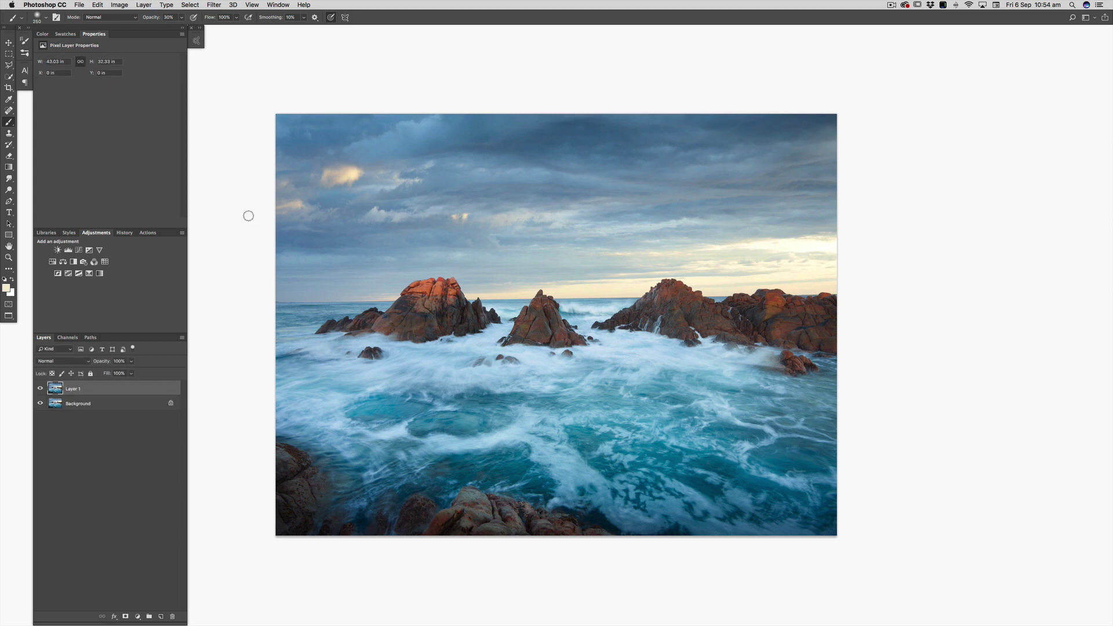
pyautogui.click(118, 5)
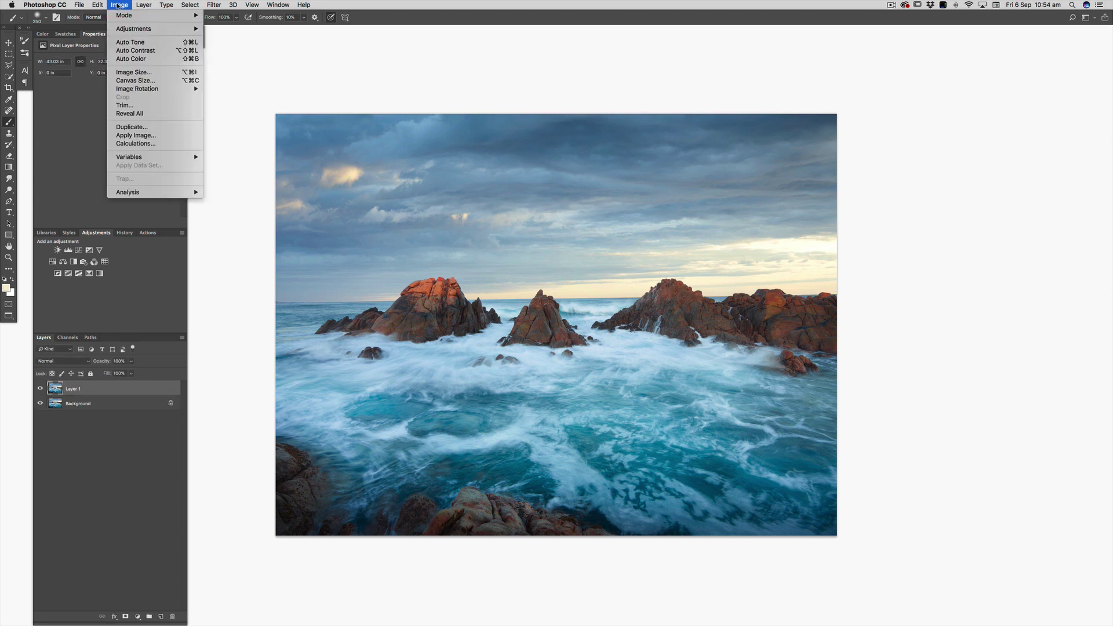
pyautogui.click(135, 135)
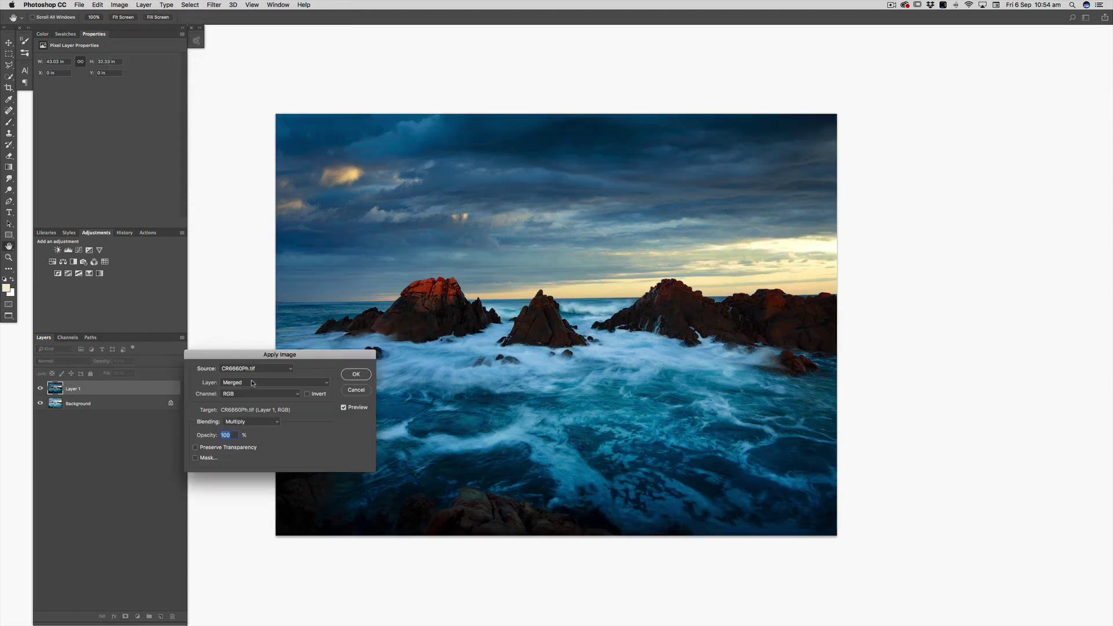
pyautogui.click(249, 395)
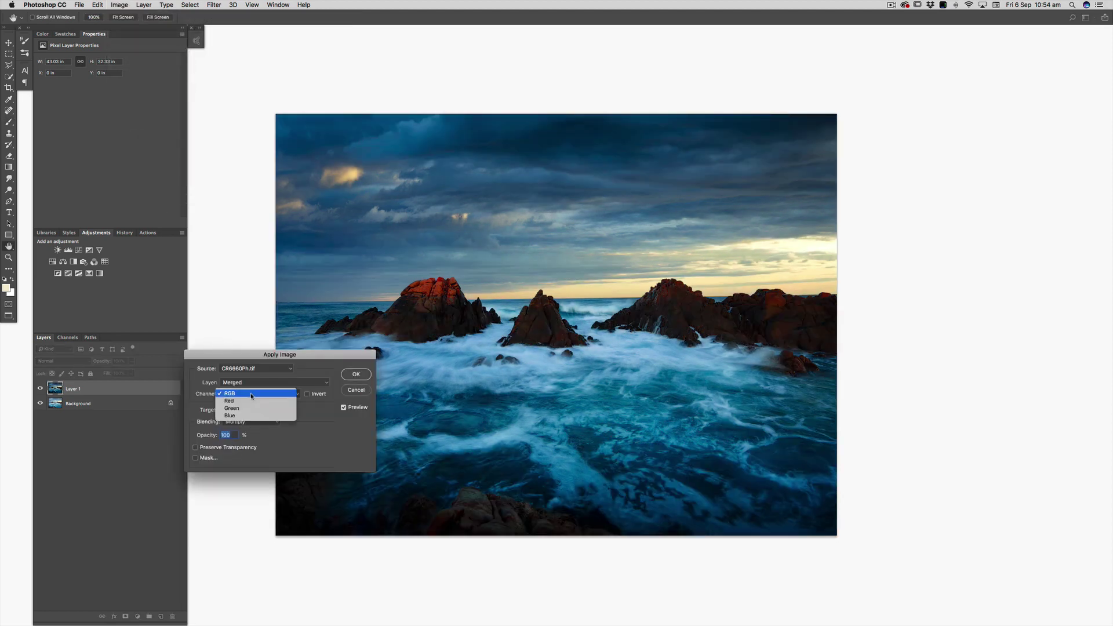
pyautogui.click(246, 401)
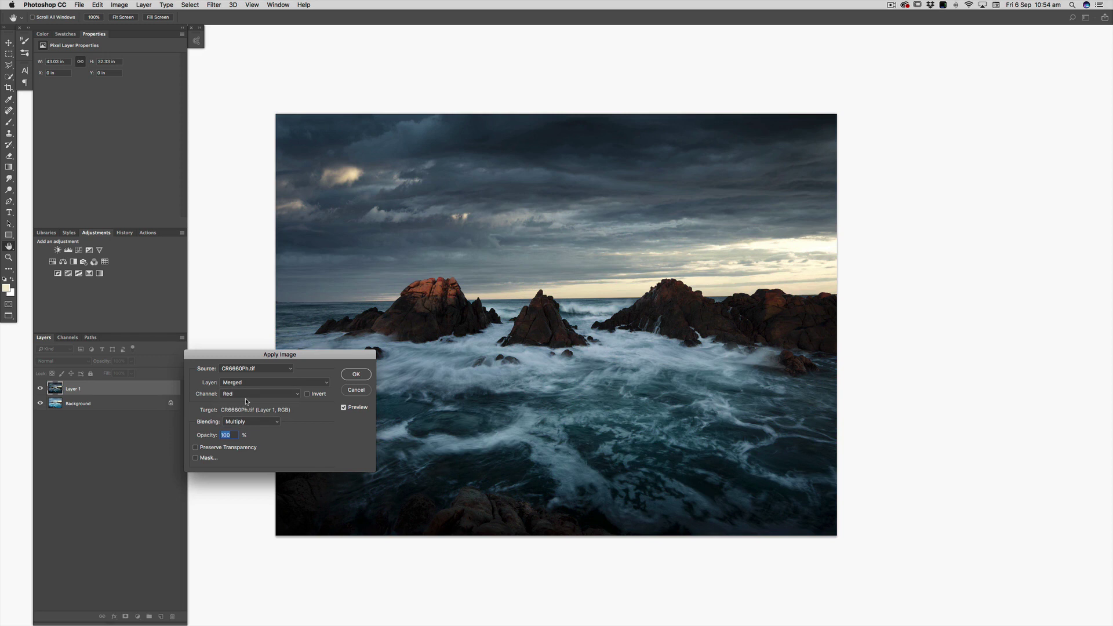
pyautogui.click(356, 376)
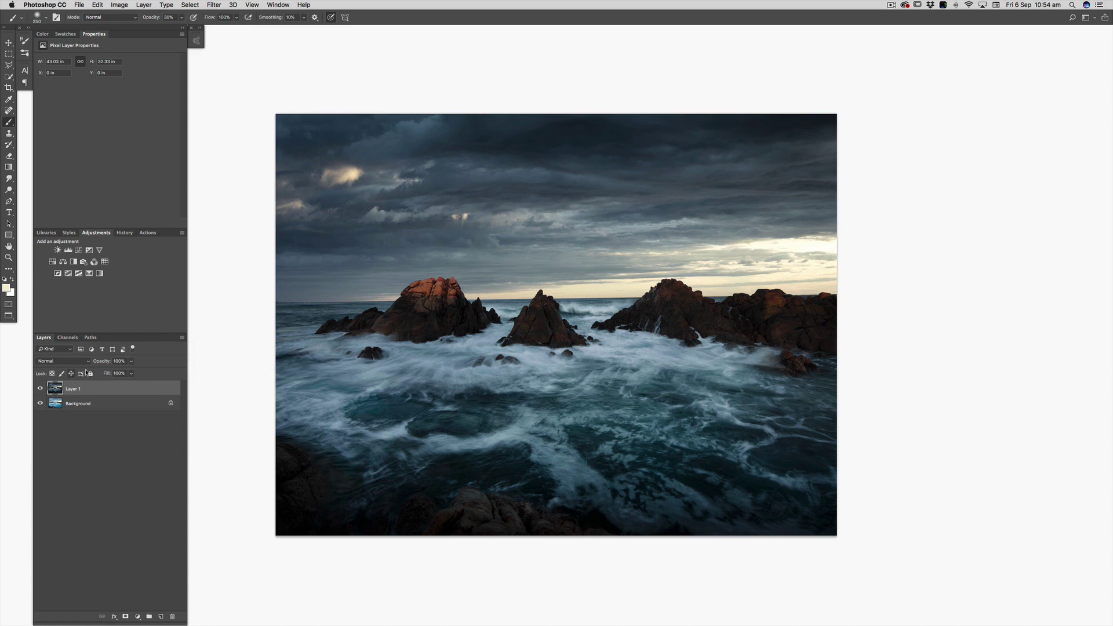
# Lower Layer 1's opacity to 89% and add a white layer mask to it.
pyautogui.moveTo(103, 361); pyautogui.dragTo(95, 361)
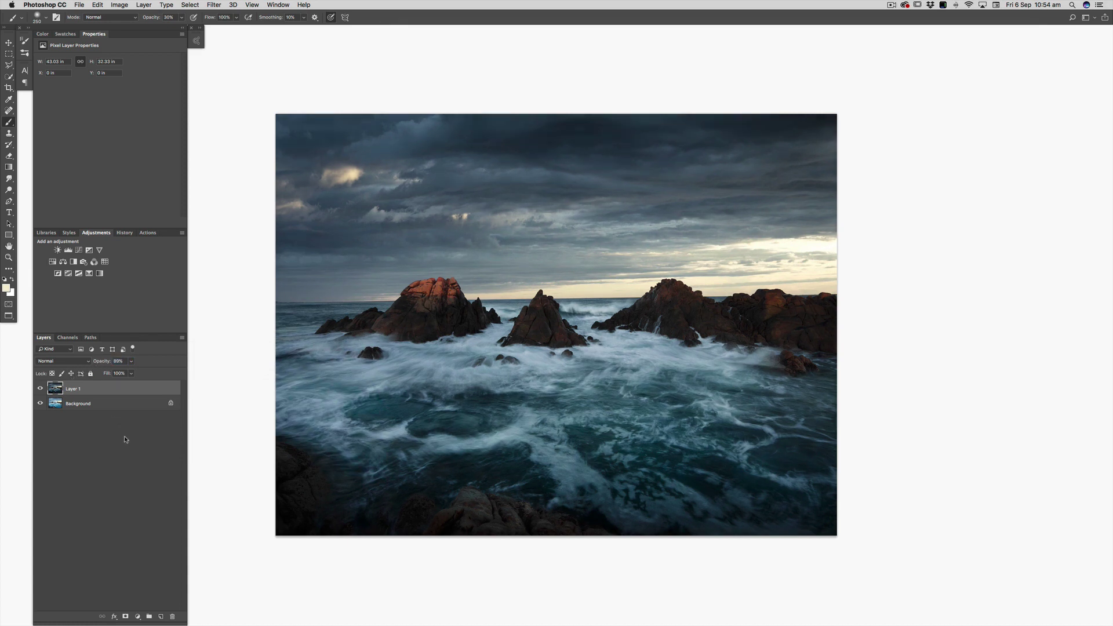
pyautogui.click(126, 616)
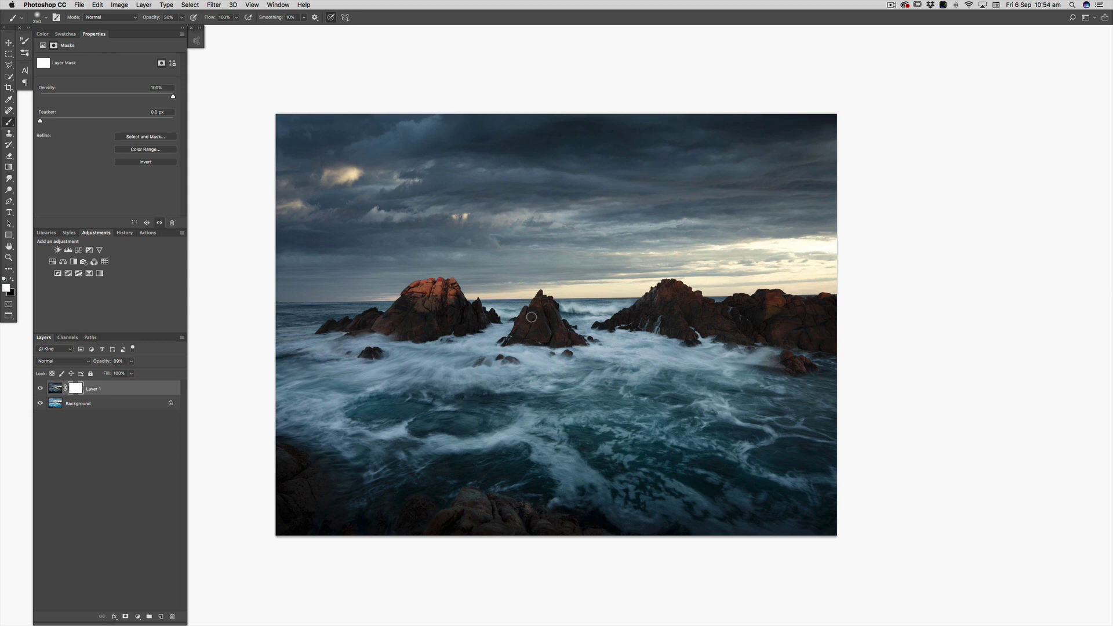
# Paint Layer 1's mask black at 30% opacity with a size 2700 brush over the distant rocks and the central sea.
pyautogui.press(']')
pyautogui.press(']')
pyautogui.press(']')
pyautogui.press(']')
pyautogui.press(']')
pyautogui.press(']')
pyautogui.press(']')
pyautogui.press(']')
pyautogui.press(']')
pyautogui.press(']')
pyautogui.press(']')
pyautogui.press(']')
pyautogui.press(']')
pyautogui.press(']')
pyautogui.press(']')
pyautogui.press(']')
pyautogui.press(']')
pyautogui.press(']')
pyautogui.press(']')
pyautogui.press(']')
pyautogui.press(']')
pyautogui.press(']')
pyautogui.press(']')
pyautogui.press(']')
pyautogui.press(']')
pyautogui.press('x')
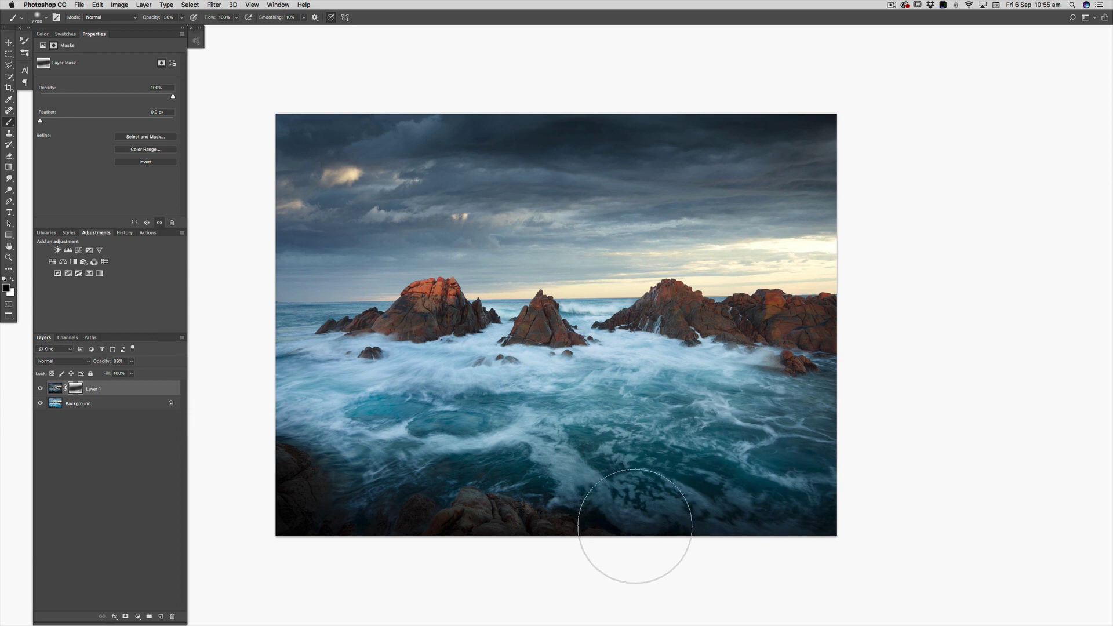
# Set the brush opacity to 10% for soft mask touch-ups, and compare the image with Layer 1 hidden and shown.
pyautogui.press('1')
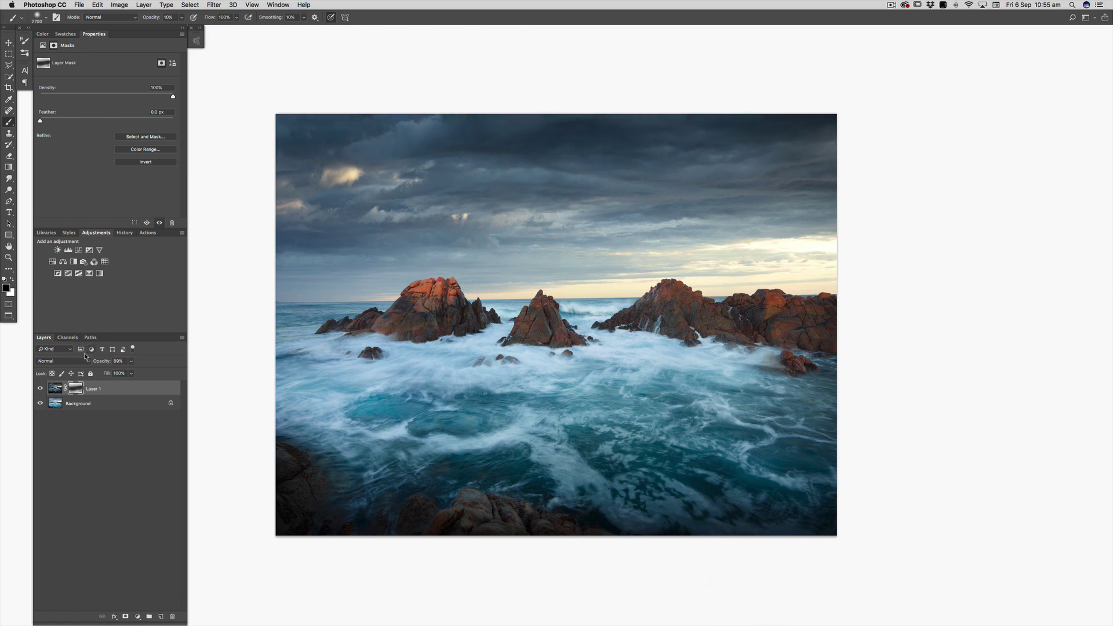
pyautogui.click(40, 388)
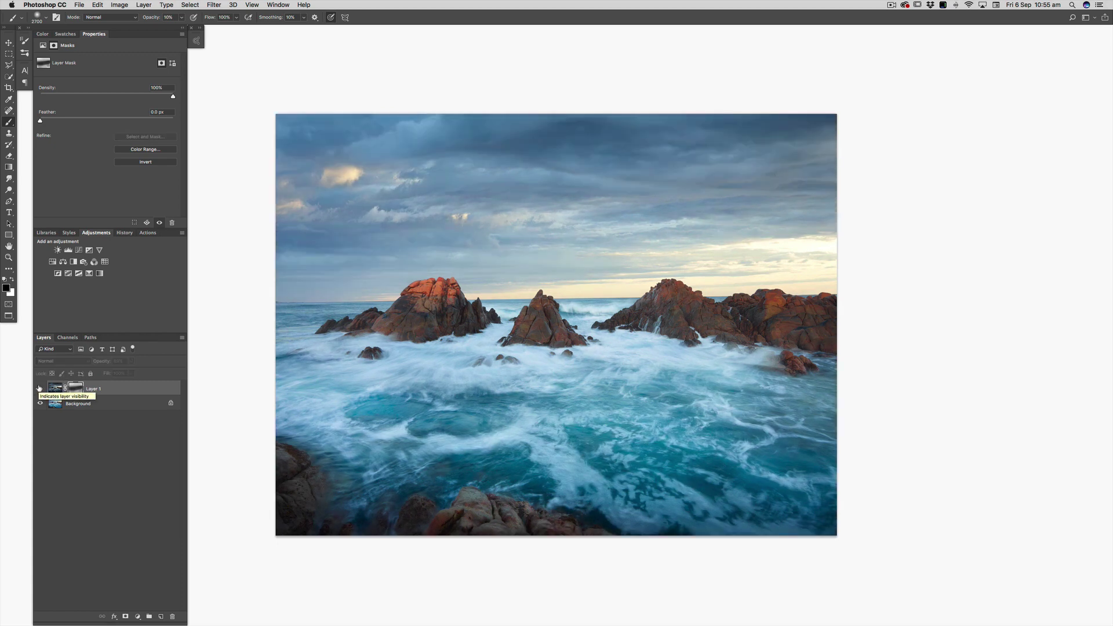
pyautogui.click(39, 389)
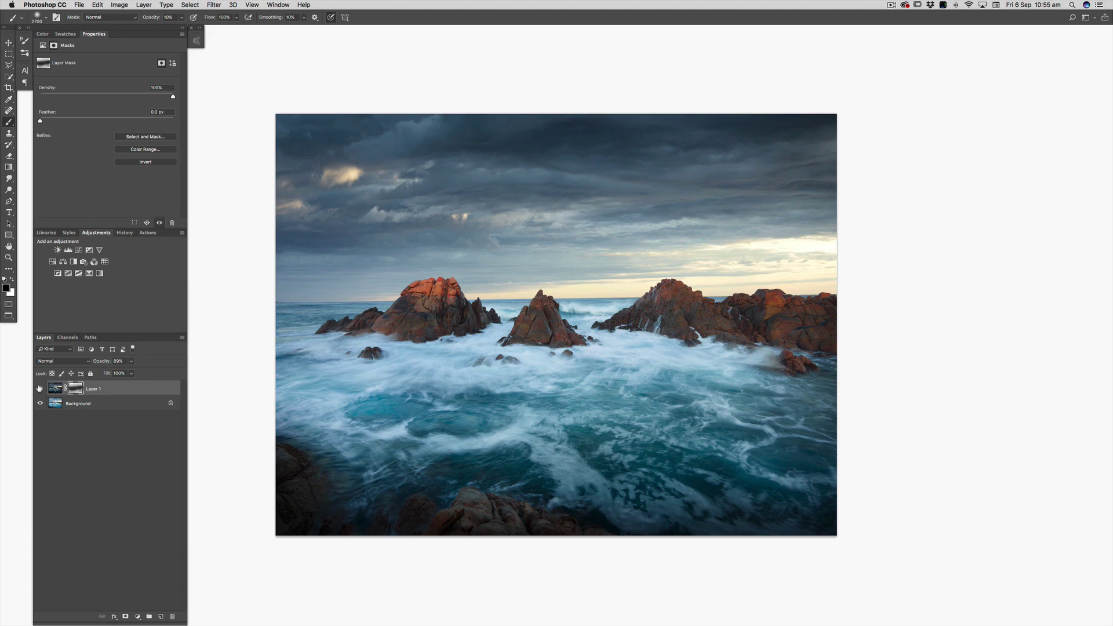
# Compare the whole seascape with Layer 1's darkening hidden and shown several times.
pyautogui.click(39, 388)
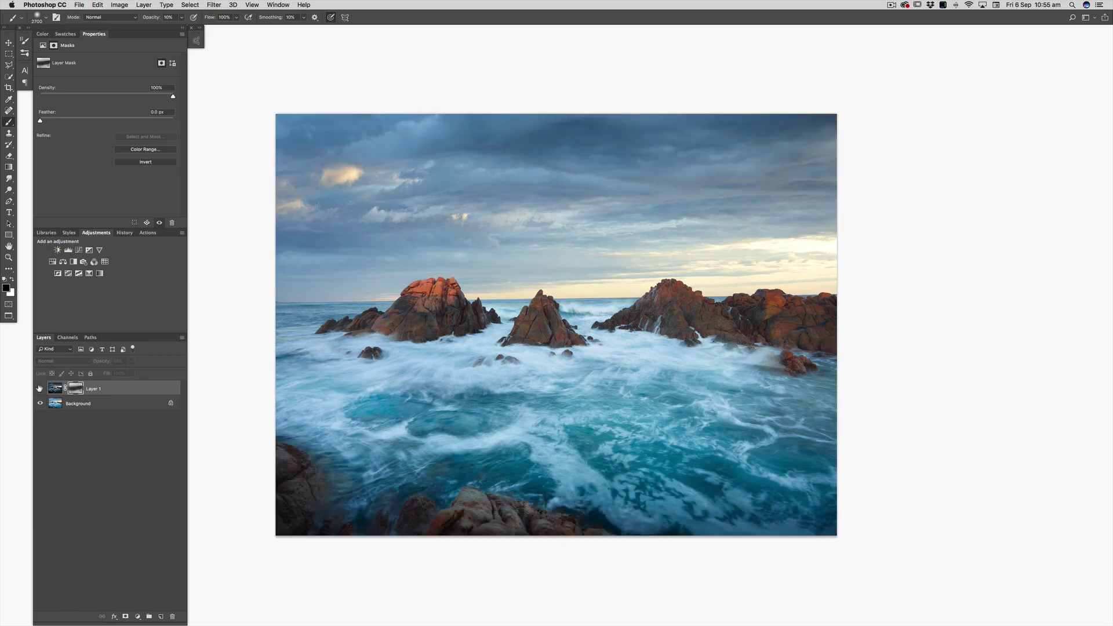
pyautogui.click(39, 388)
pyautogui.click(39, 389)
pyautogui.click(39, 389)
pyautogui.click(40, 389)
pyautogui.click(39, 388)
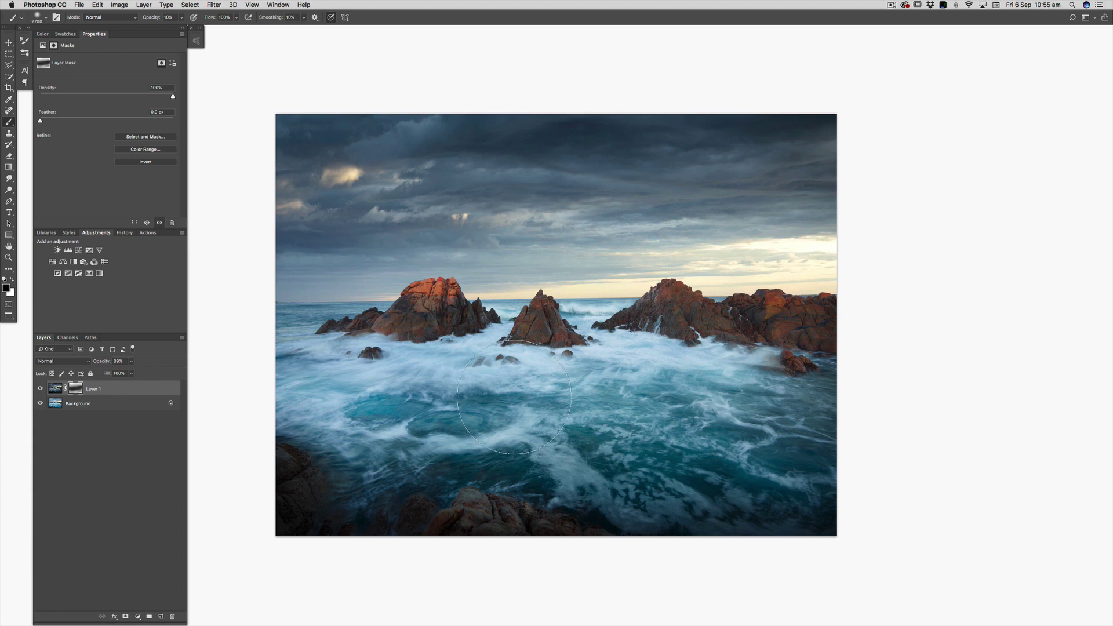
# Set the mask brush to 100% opacity and reduce its size to 500.
pyautogui.press('0')
pyautogui.press('[')
pyautogui.press('[')
pyautogui.press('[')
pyautogui.press('[')
pyautogui.press('[')
pyautogui.press('[')
pyautogui.press('[')
pyautogui.press('[')
pyautogui.press('[')
pyautogui.press('[')
pyautogui.press('[')
pyautogui.press('[')
pyautogui.press('[')
pyautogui.press('[')
pyautogui.press('[')
pyautogui.press('[')
pyautogui.press('[')
pyautogui.press('[')
pyautogui.press('[')
pyautogui.press('[')
pyautogui.press('[')
pyautogui.press('[')
pyautogui.press('[')
pyautogui.press('[')
pyautogui.press('[')
pyautogui.press('[')
pyautogui.press('[')
pyautogui.press(']')
pyautogui.press(']')
pyautogui.press(']')
pyautogui.press(']')
pyautogui.press(']')
# Examine how Layer 1 changes the sky, sea and foreground rocks by hiding and showing it repeatedly.
pyautogui.click(40, 388)
pyautogui.click(40, 388)
pyautogui.click(40, 388)
pyautogui.click(40, 389)
pyautogui.click(40, 388)
pyautogui.click(40, 389)
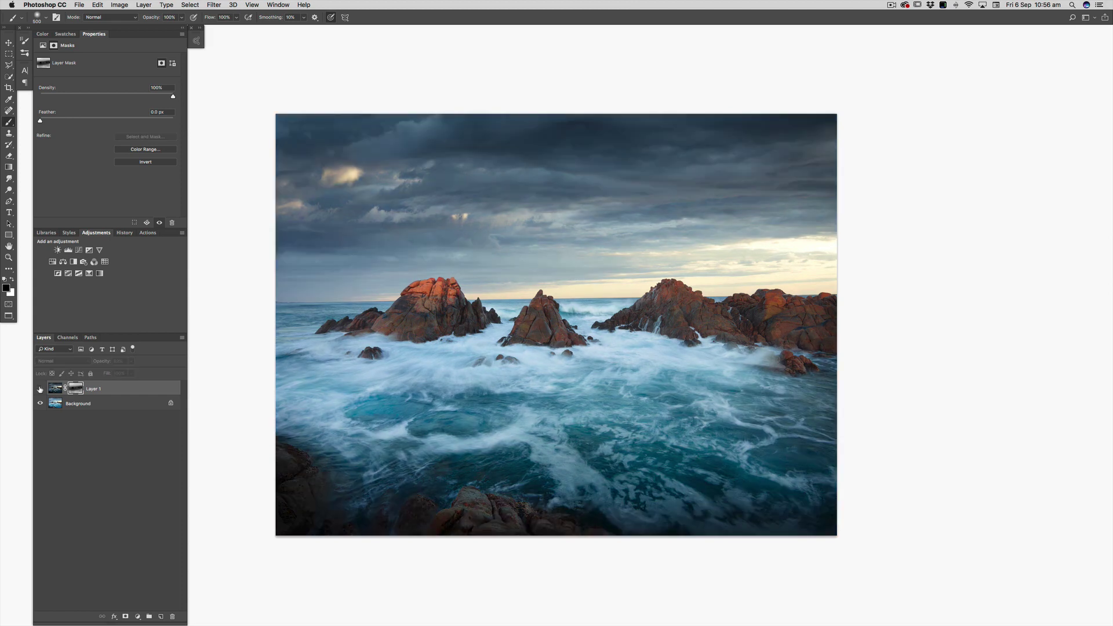
pyautogui.click(40, 389)
pyautogui.click(40, 388)
pyautogui.click(40, 389)
pyautogui.click(40, 388)
# Switch the mask brush to white at 10% opacity and recheck the image with Layer 1 hidden and shown.
pyautogui.press('x')
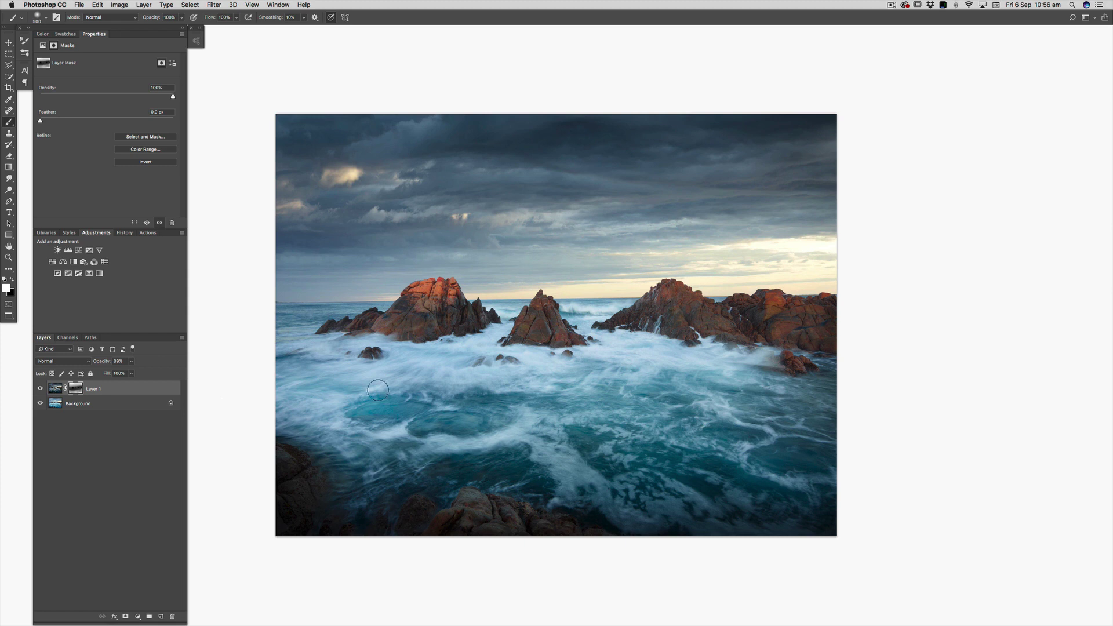
pyautogui.press('1')
pyautogui.click(39, 389)
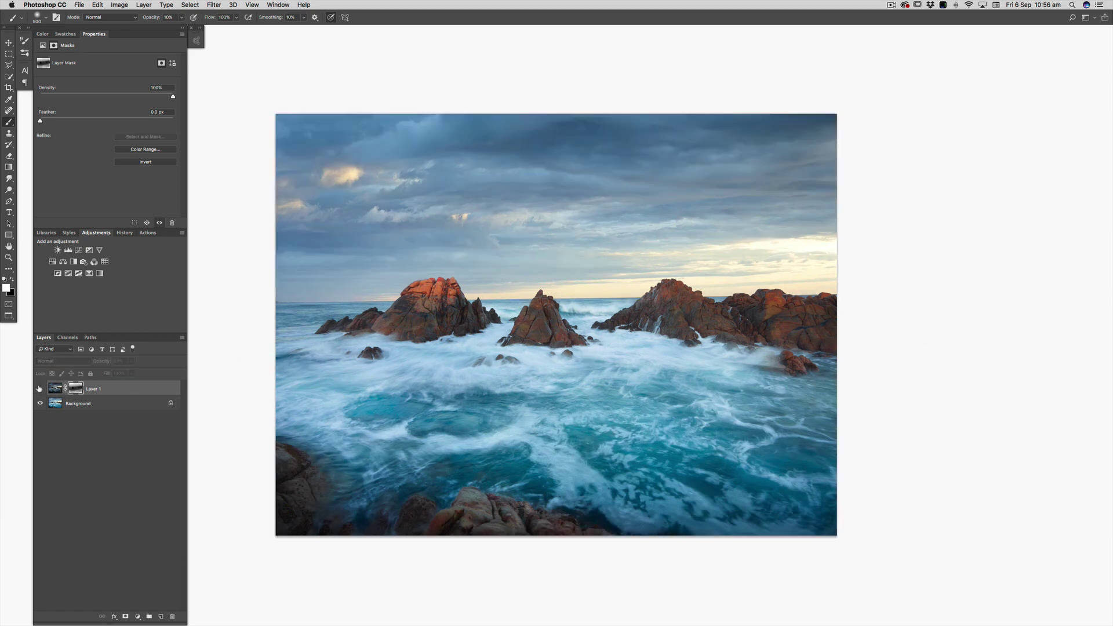
pyautogui.click(40, 388)
pyautogui.click(40, 388)
pyautogui.click(40, 388)
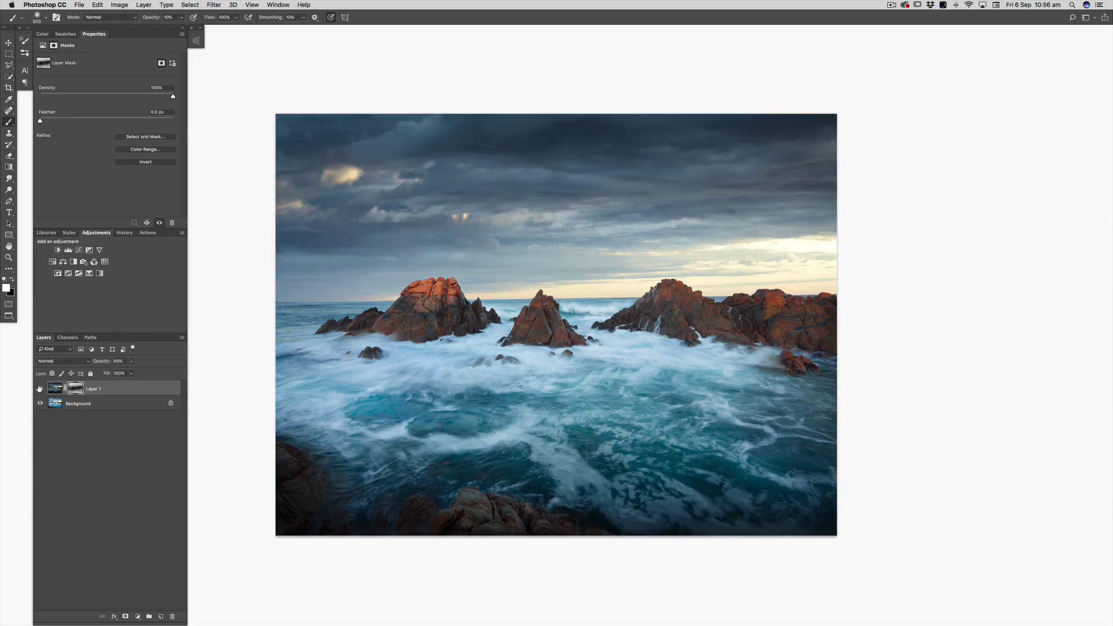
pyautogui.click(39, 388)
pyautogui.click(39, 389)
# Enlarge the mask brush to size 1800 and set it to black at 30% opacity.
pyautogui.press(']')
pyautogui.press(']')
pyautogui.press(']')
pyautogui.press(']')
pyautogui.press(']')
pyautogui.press(']')
pyautogui.press(']')
pyautogui.press(']')
pyautogui.press(']')
pyautogui.press(']')
pyautogui.press(']')
pyautogui.press(']')
pyautogui.press(']')
pyautogui.press('3')
pyautogui.press('x')
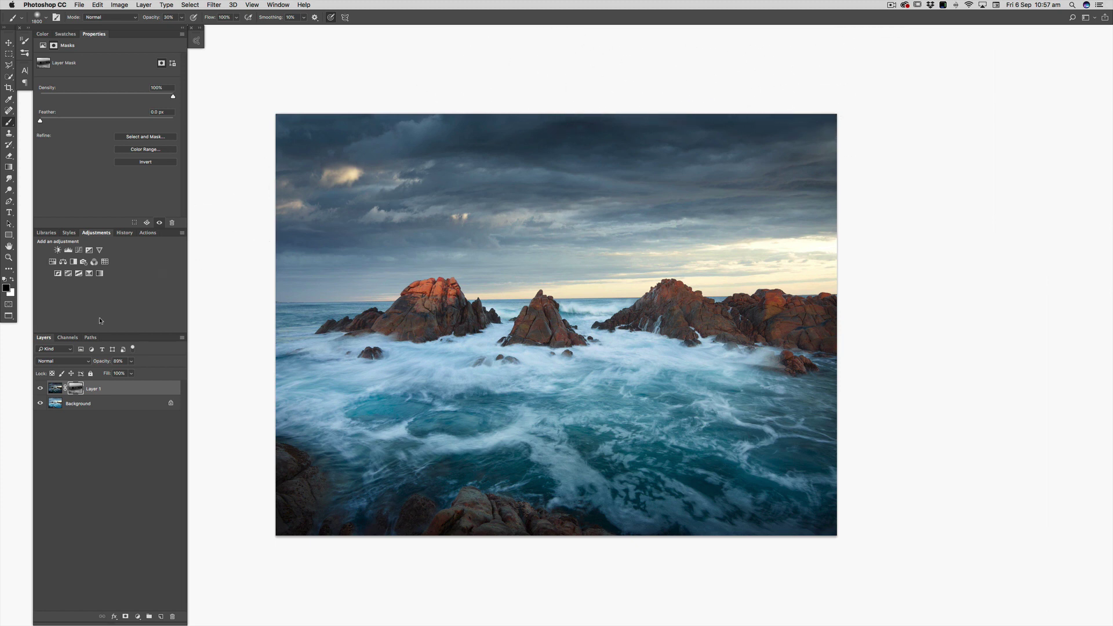
# Compare the image without and with Layer 1, and merge Layer 1 down into the Background.
pyautogui.click(41, 389)
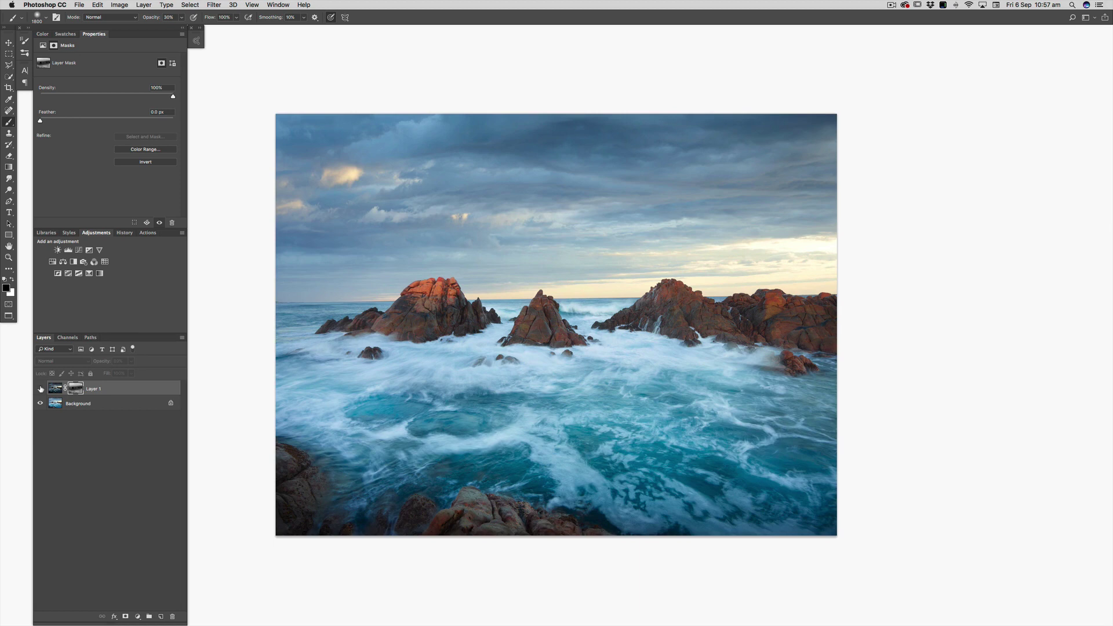
pyautogui.click(41, 389)
pyautogui.click(41, 388)
pyautogui.click(41, 388)
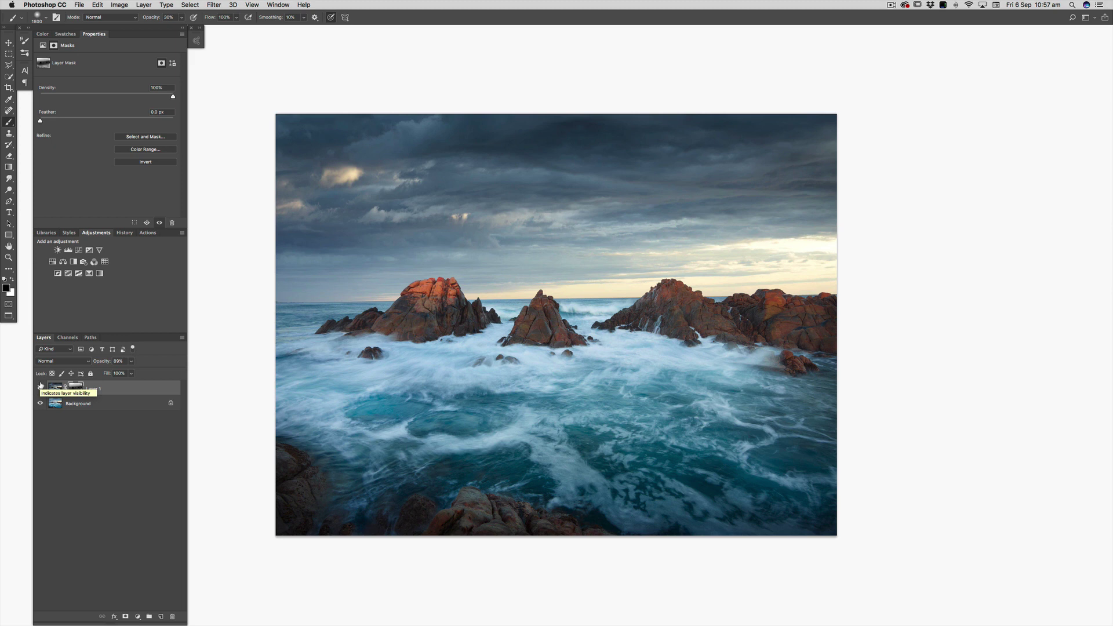
pyautogui.press('super+e')
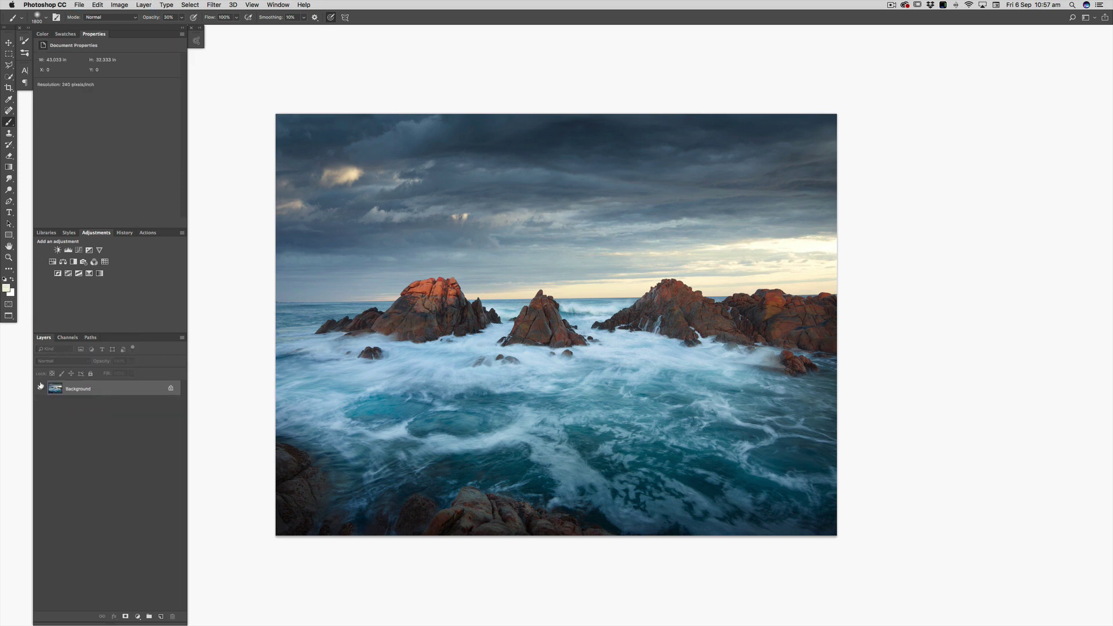
# Extend the canvas by 9 inches in width and height with white, and view the bordered image without the interface panels.
pyautogui.press('alt+super+c')
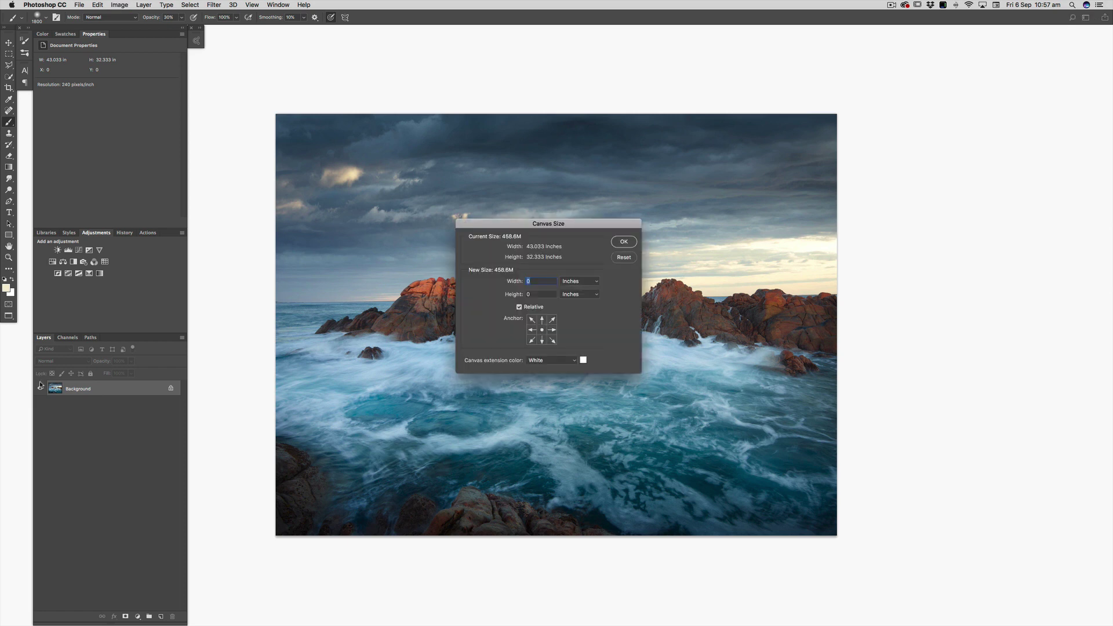
pyautogui.write('9')
pyautogui.press('Tab')
pyautogui.write('9')
pyautogui.press('Tab')
pyautogui.press('Return')
pyautogui.press('Tab')
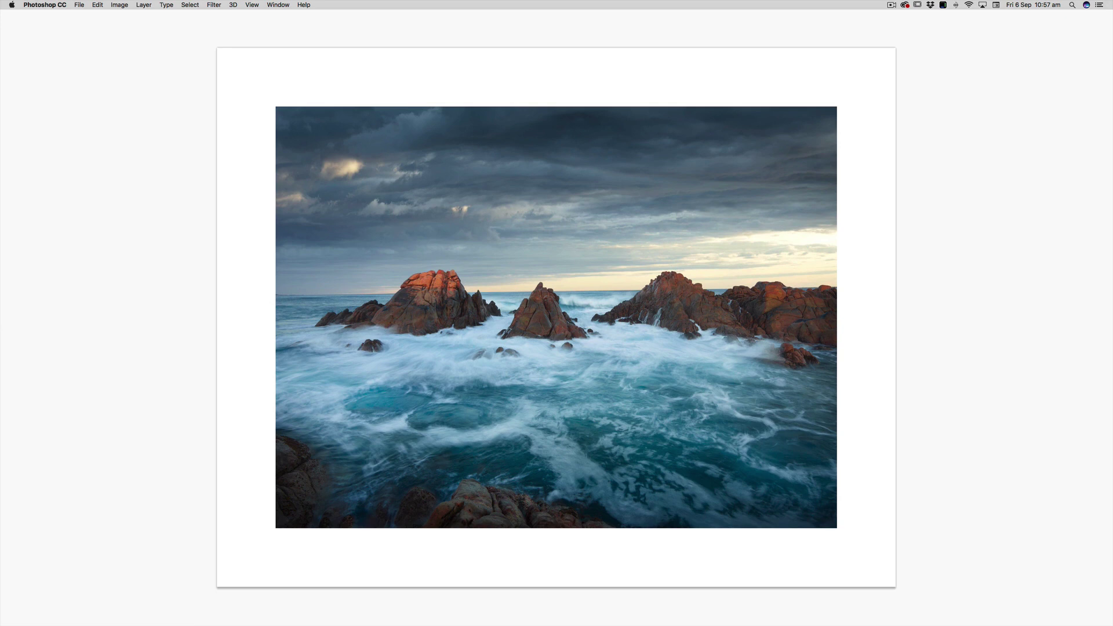
pyautogui.press('super+minus')
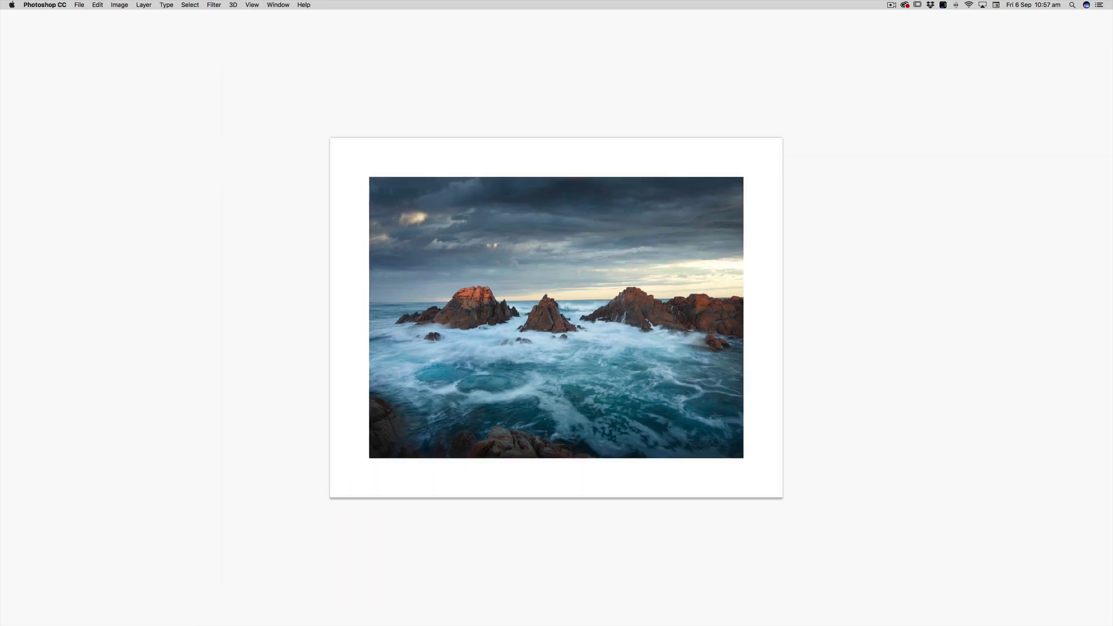
pyautogui.press('super+plus')
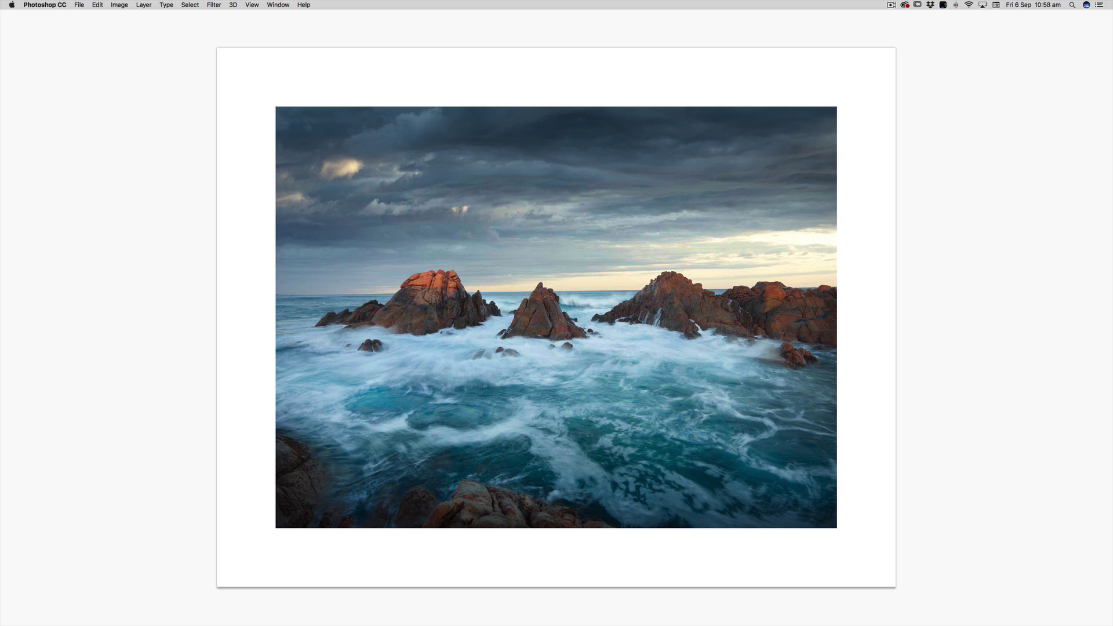
# Undo the white canvas extension and bring back the interface panels.
pyautogui.press('super+z')
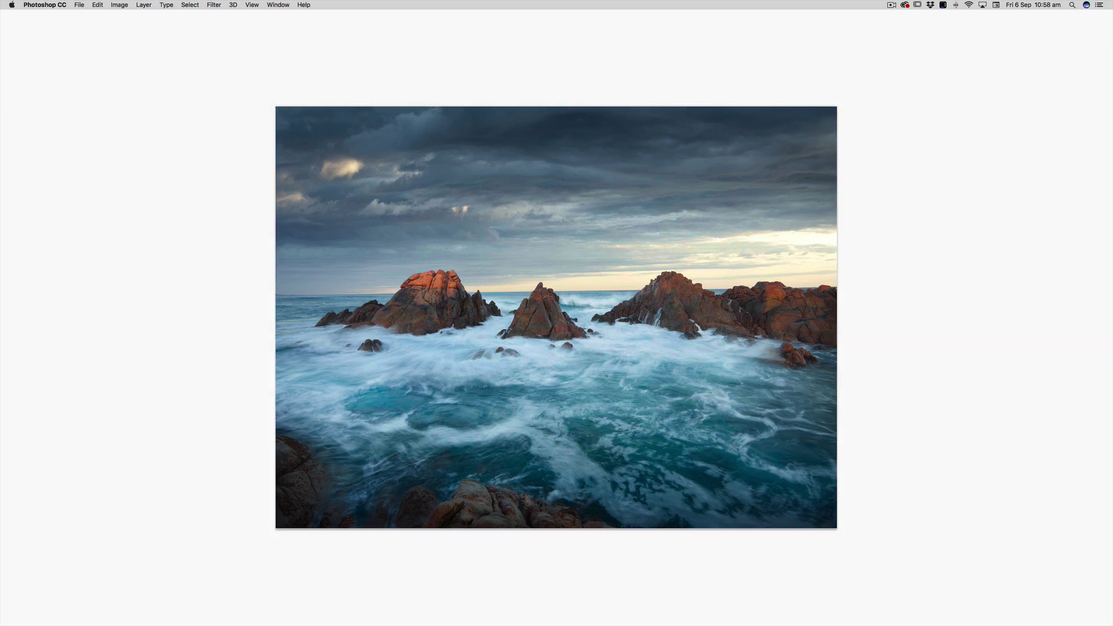
pyautogui.press('super+minus')
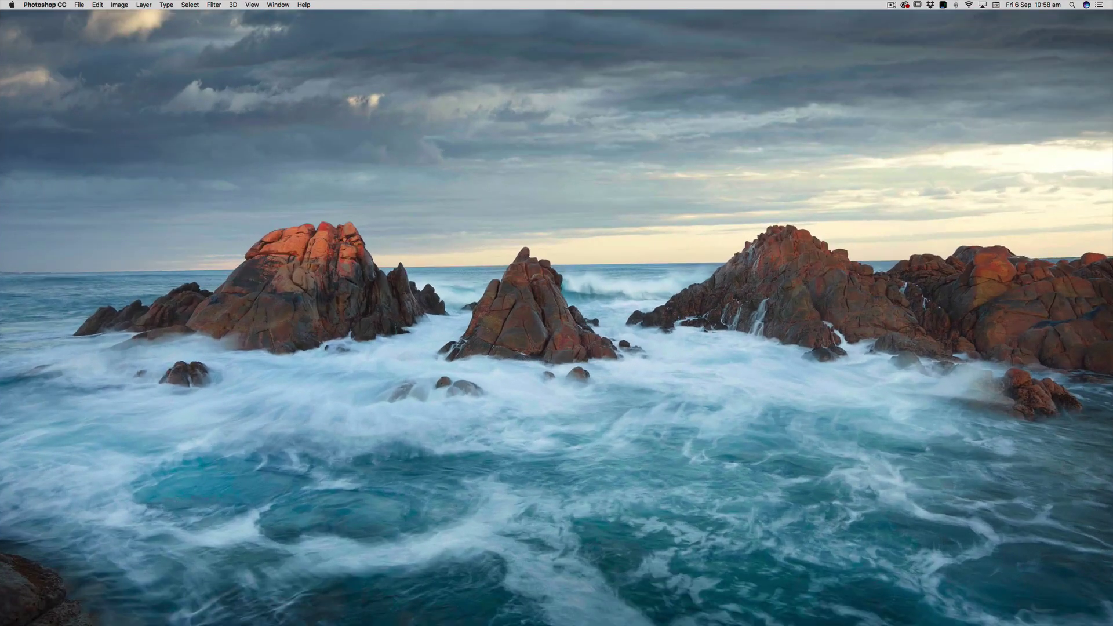
pyautogui.press('Tab')
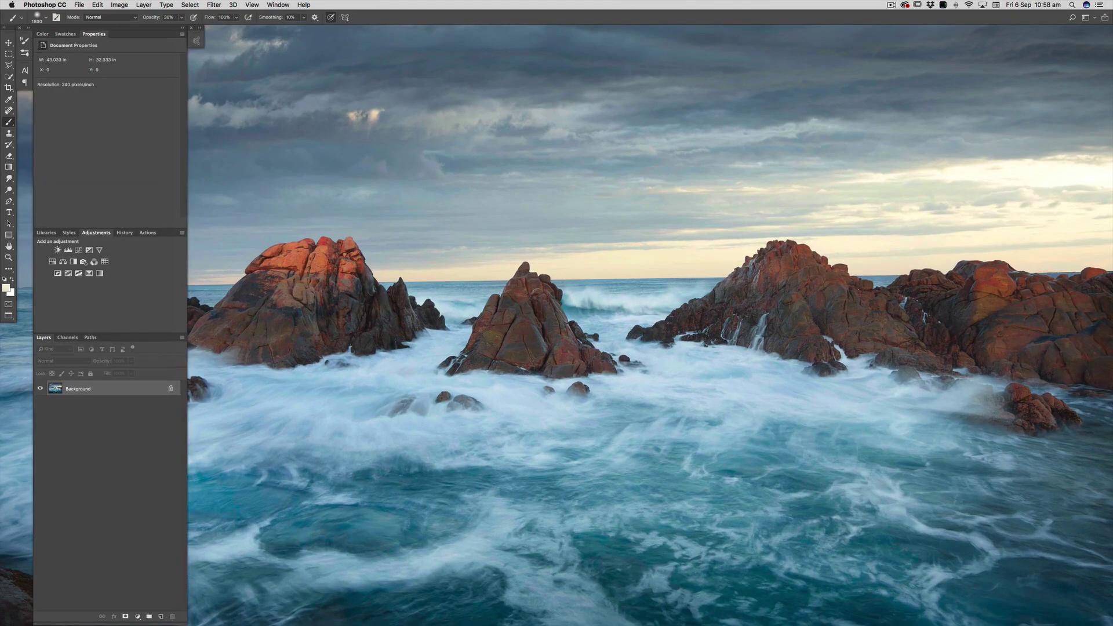
# Duplicate the Background layer and open Unsharp Mask for the copy with amount 14%, radius 50 pixels and threshold 0.
pyautogui.press('super+j')
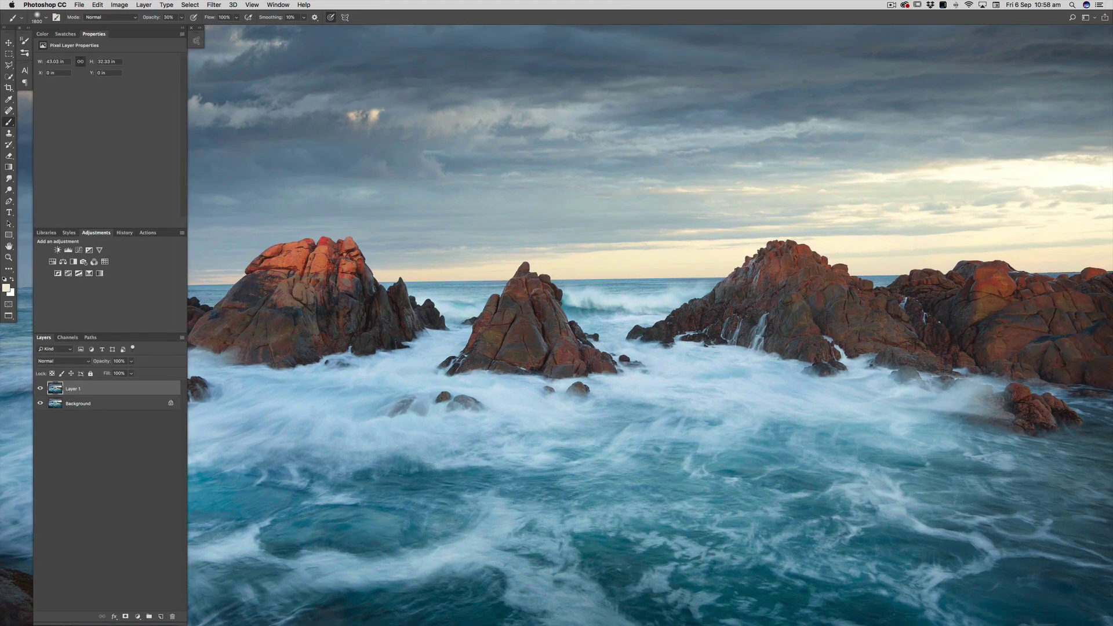
pyautogui.click(212, 5)
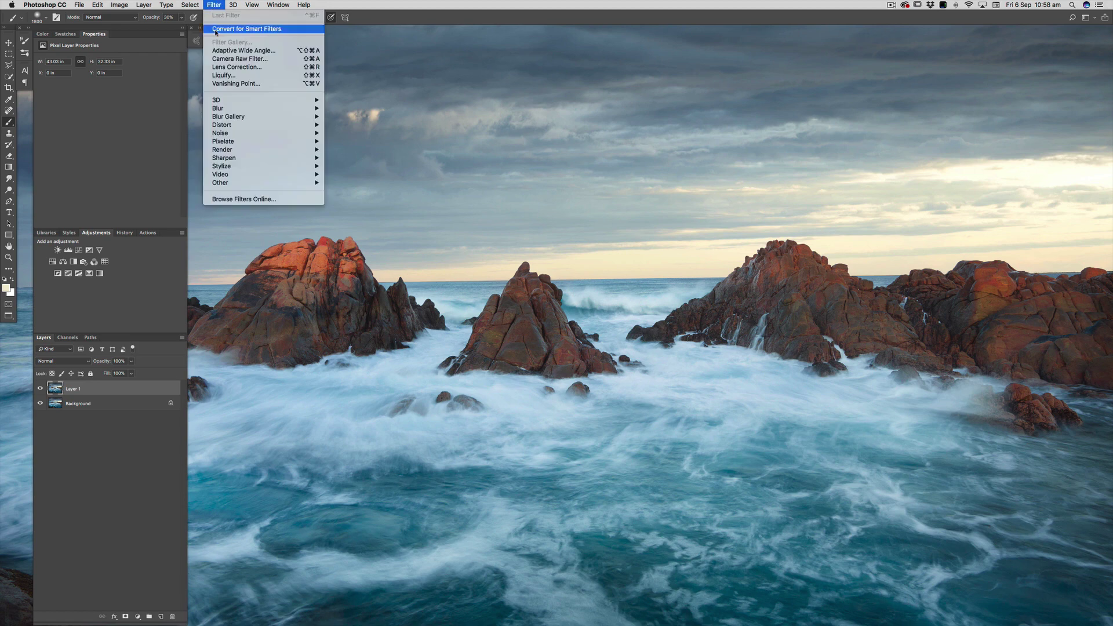
pyautogui.moveTo(243, 159)
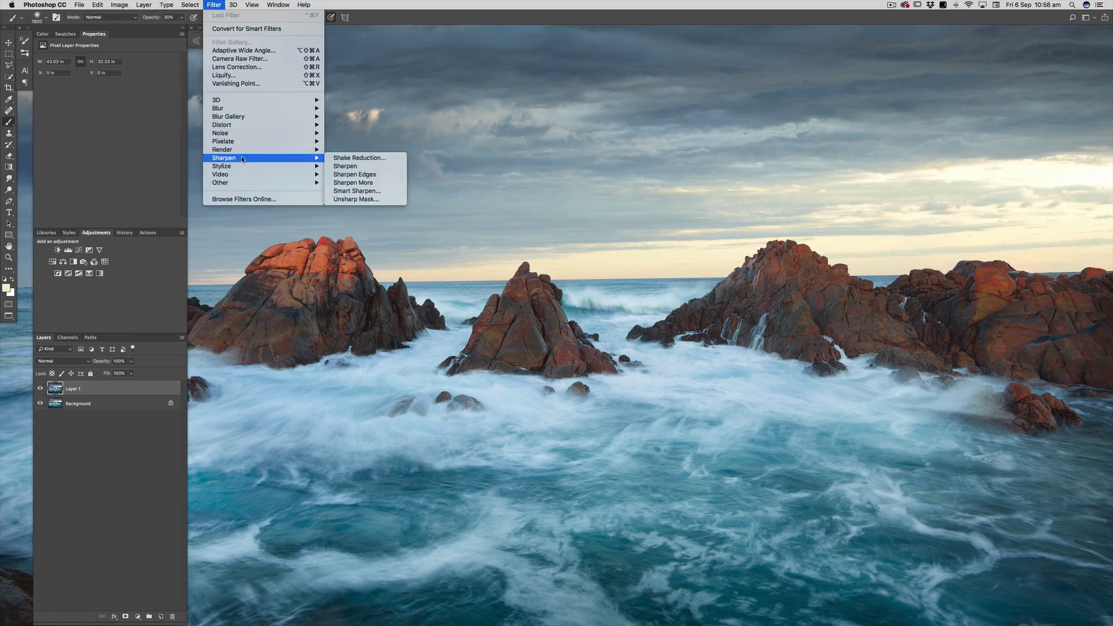
pyautogui.click(346, 198)
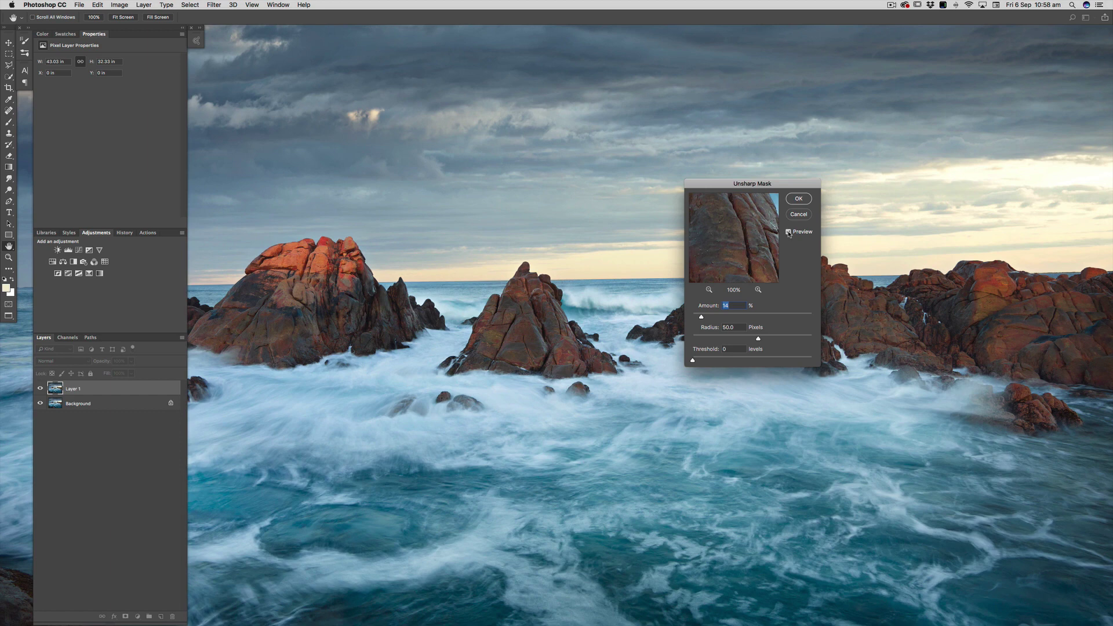
pyautogui.press('super+plus')
pyautogui.press('super+plus')
pyautogui.press('super+plus')
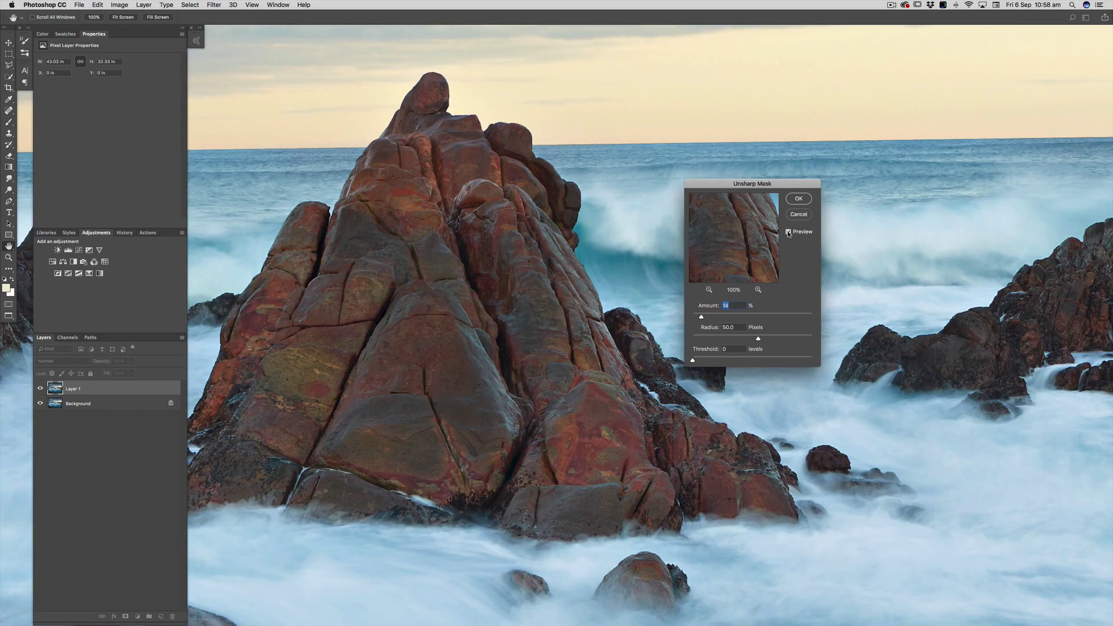
# Compare the rocks and waves with the sharpening preview off and on, and apply the Unsharp Mask to Layer 1.
pyautogui.click(789, 233)
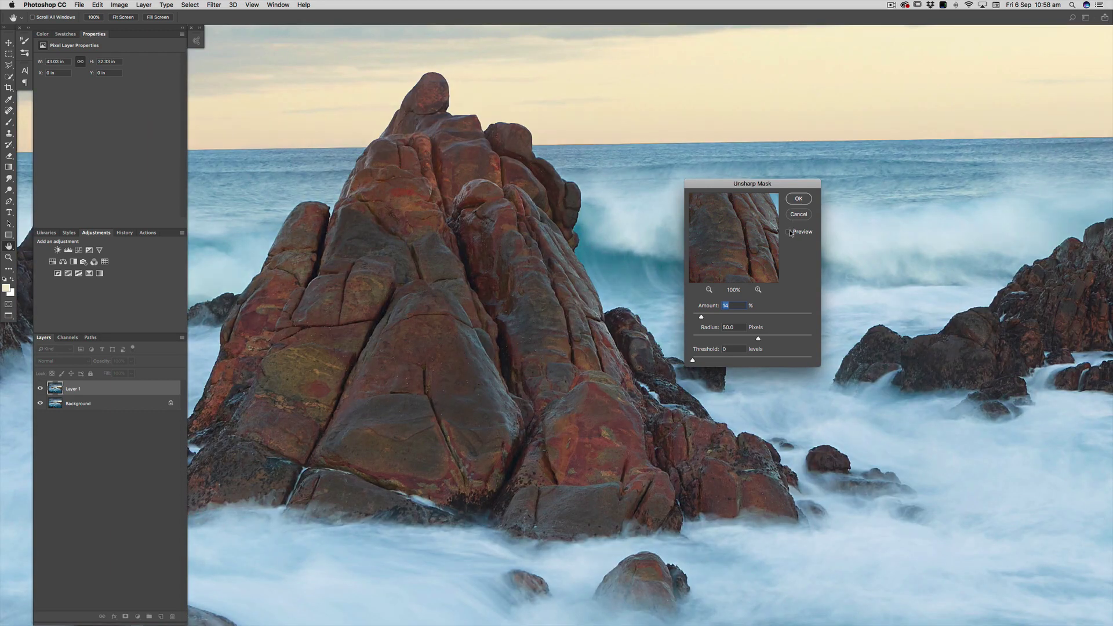
pyautogui.click(789, 232)
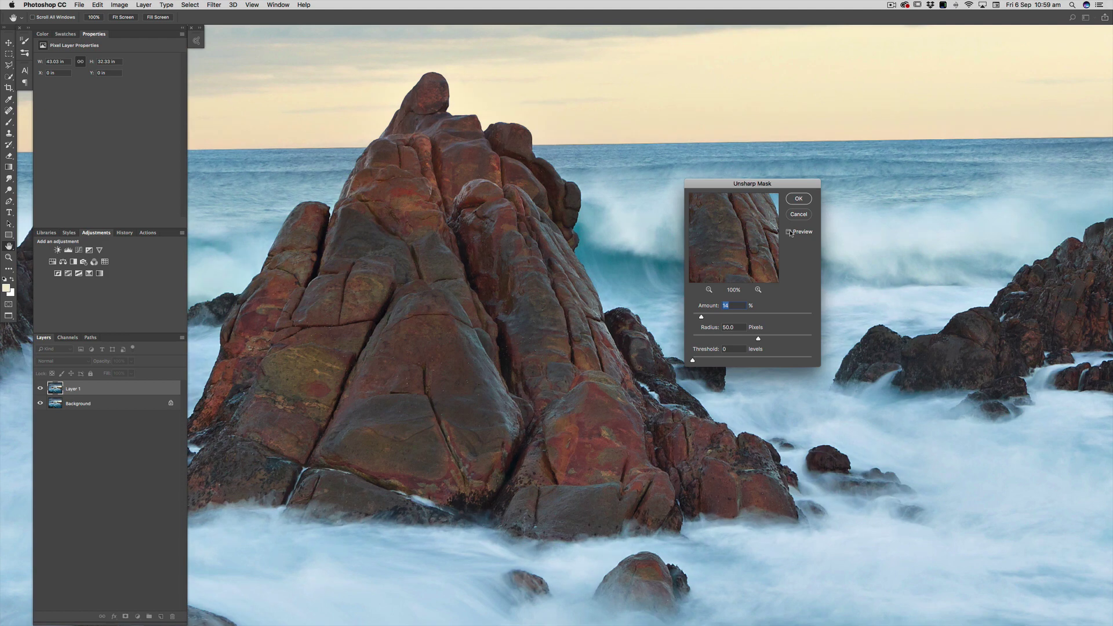
pyautogui.click(789, 232)
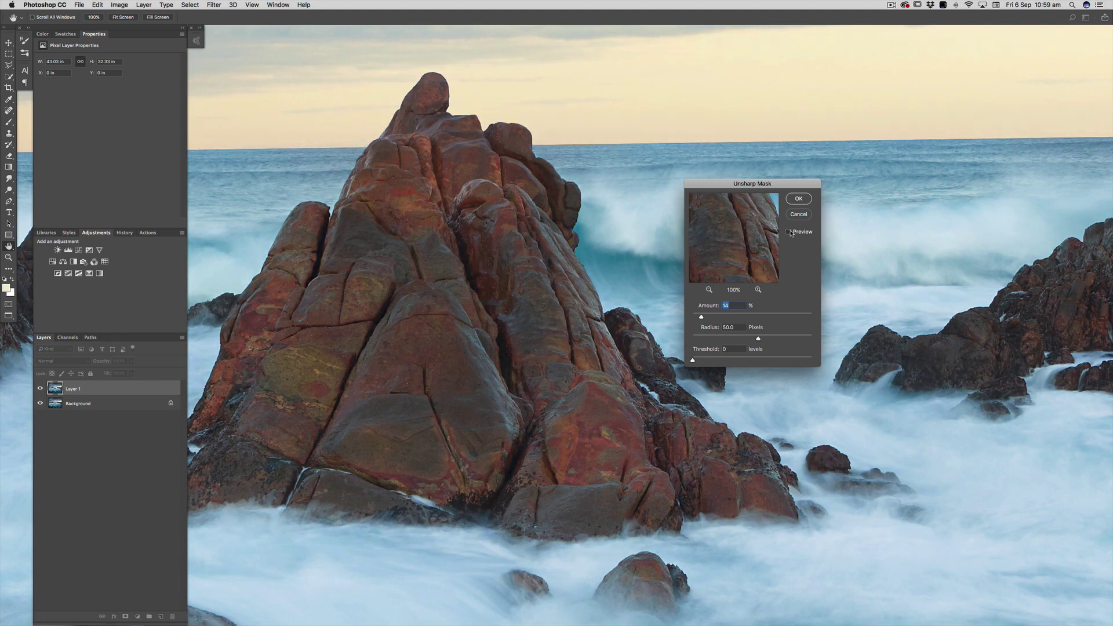
pyautogui.click(789, 233)
pyautogui.click(789, 232)
pyautogui.moveTo(580, 352); pyautogui.dragTo(331, 310)
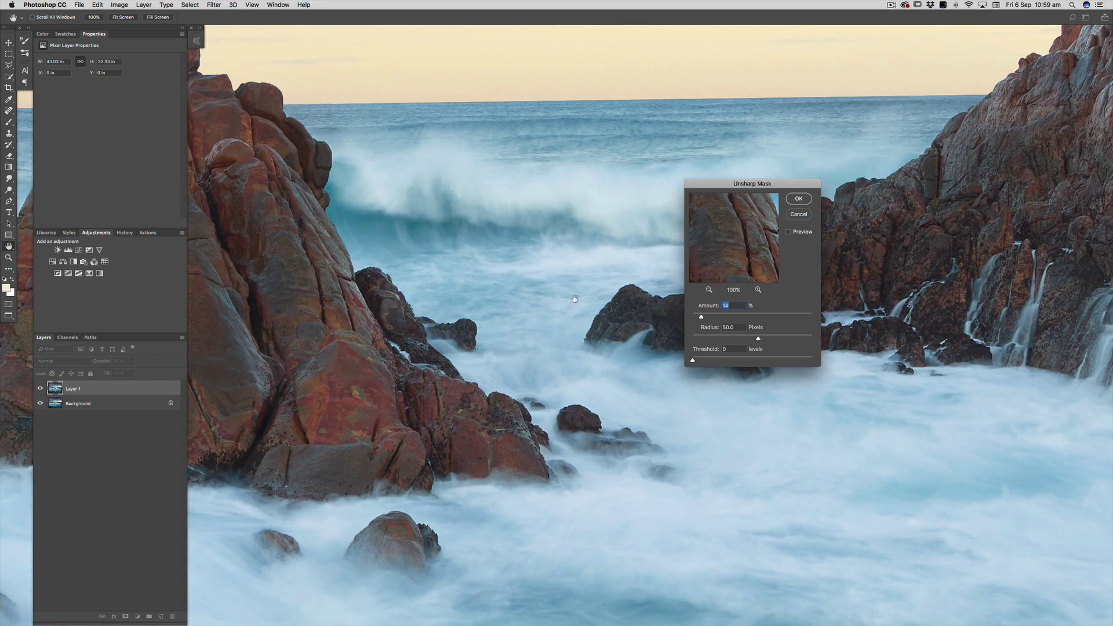
pyautogui.click(788, 232)
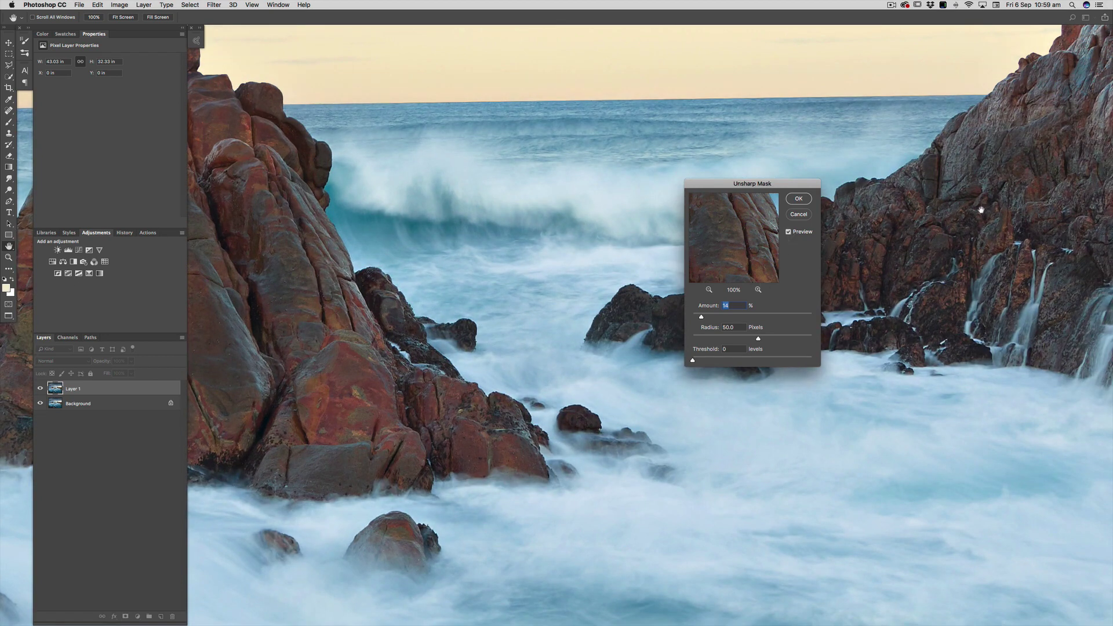
pyautogui.moveTo(986, 207); pyautogui.dragTo(706, 241)
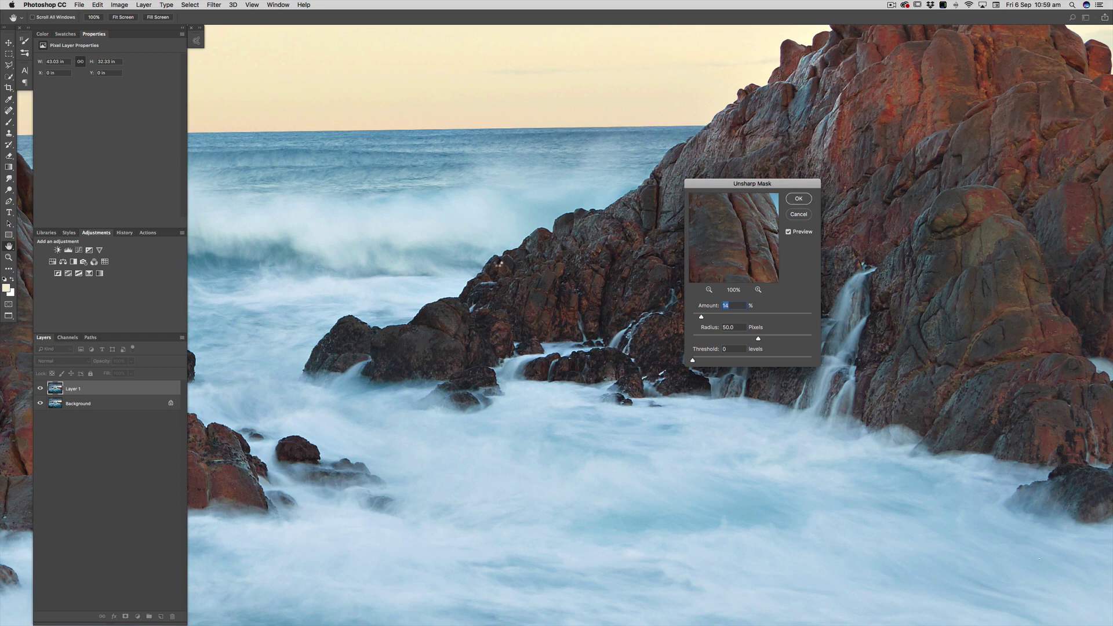
pyautogui.click(798, 199)
# Add a layer mask to the sharpened Layer 1 and invert it to black.
pyautogui.press('b')
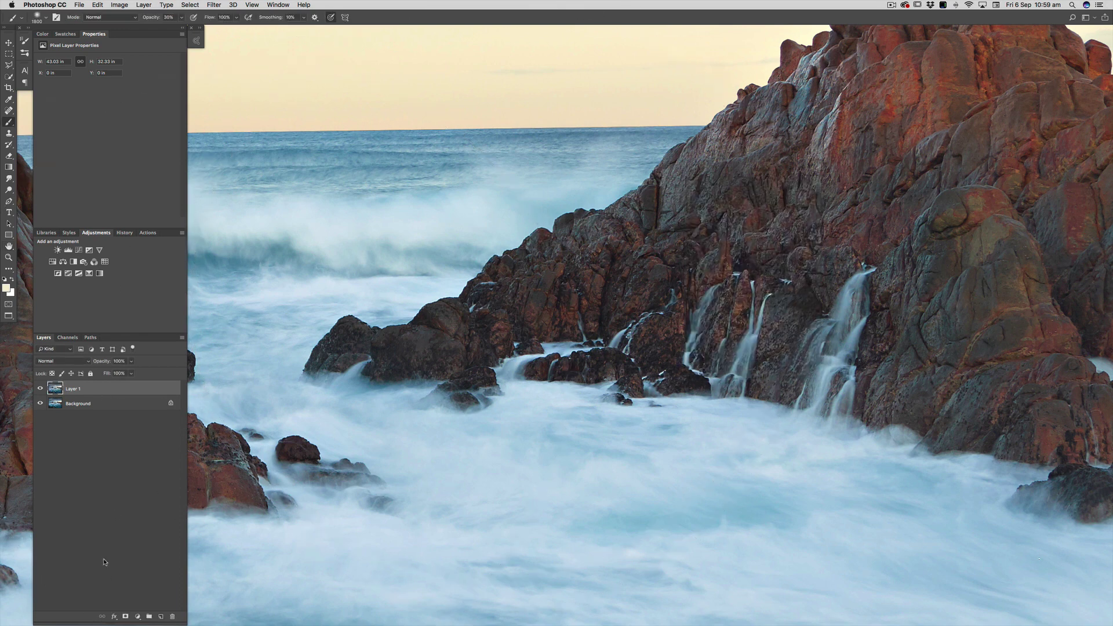
pyautogui.click(126, 618)
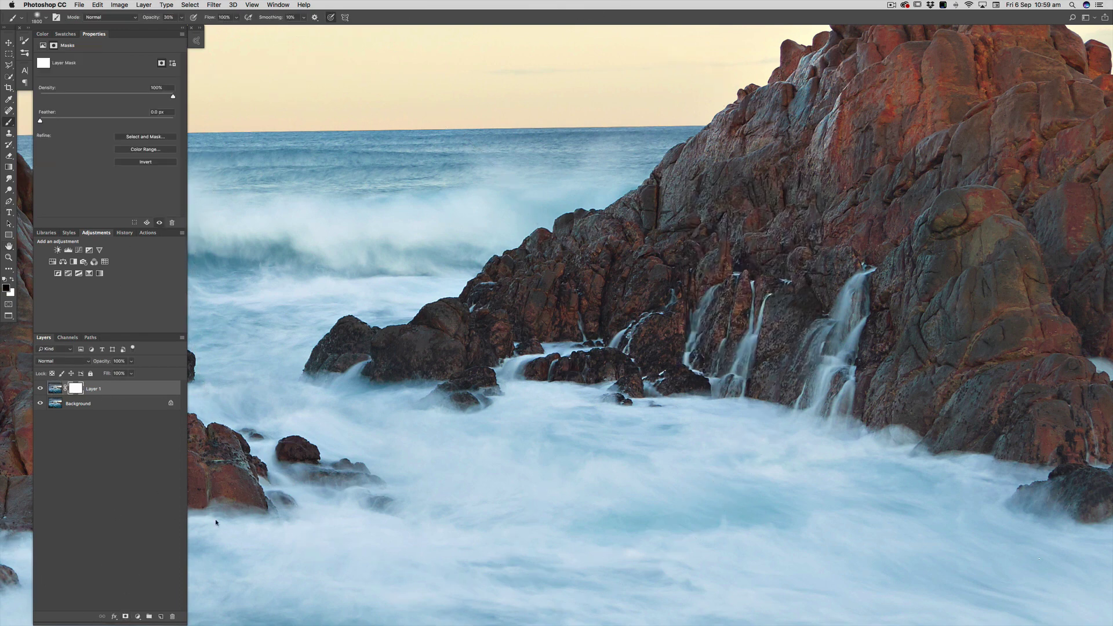
pyautogui.press('super+i')
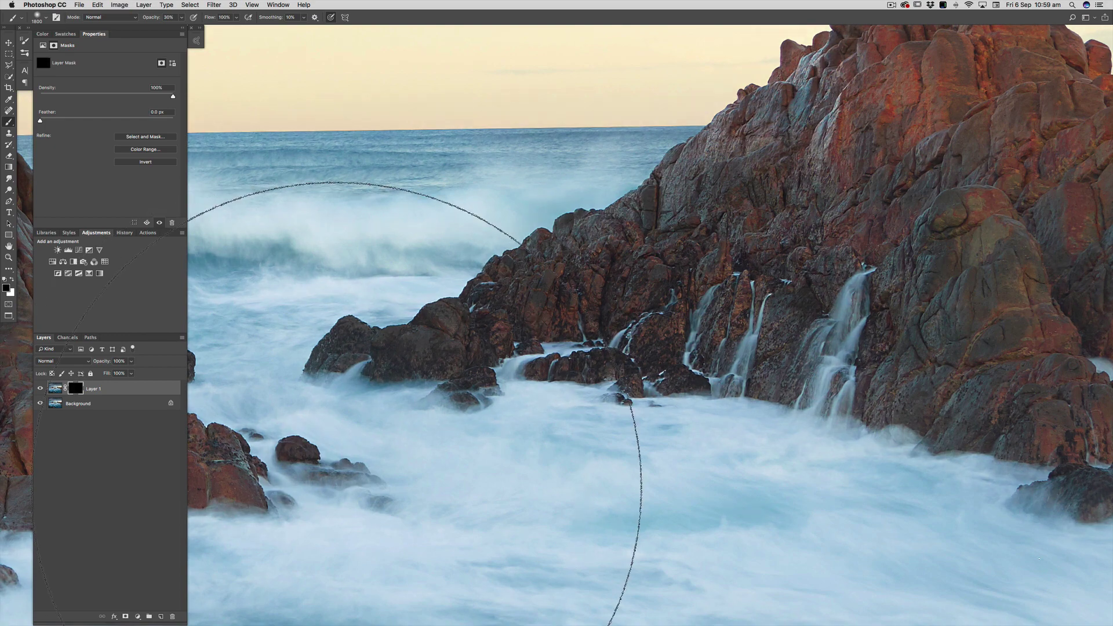
# Paint the sea and foreground area white on Layer 1's mask with a large brush at 100% opacity.
pyautogui.press('super+minus')
pyautogui.press('super+minus')
pyautogui.press('super+minus')
pyautogui.press('super+minus')
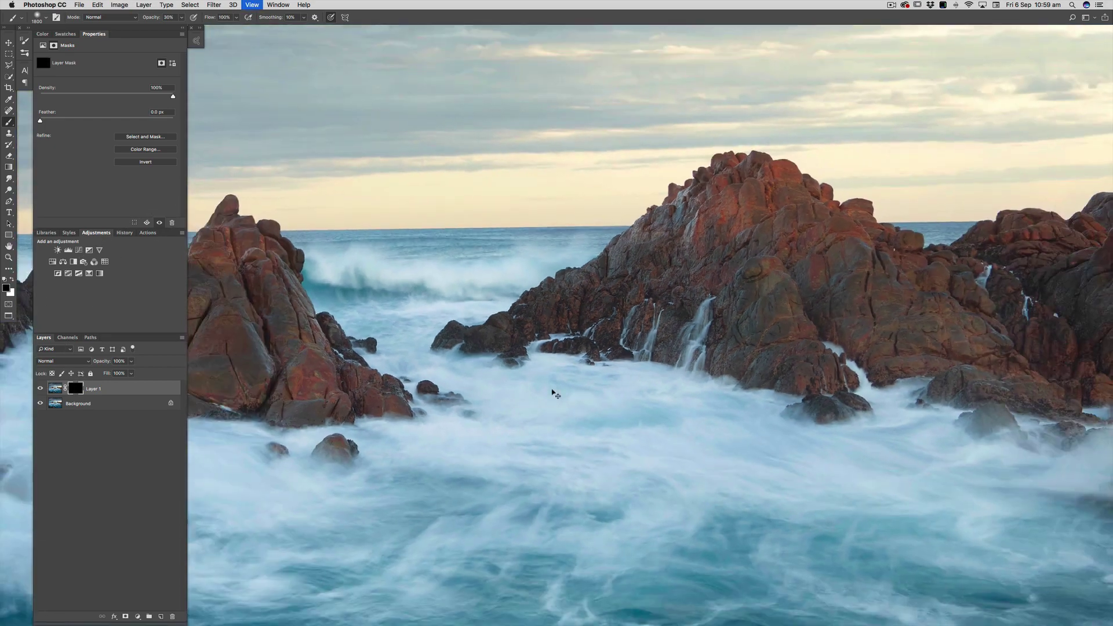
pyautogui.press('super+minus')
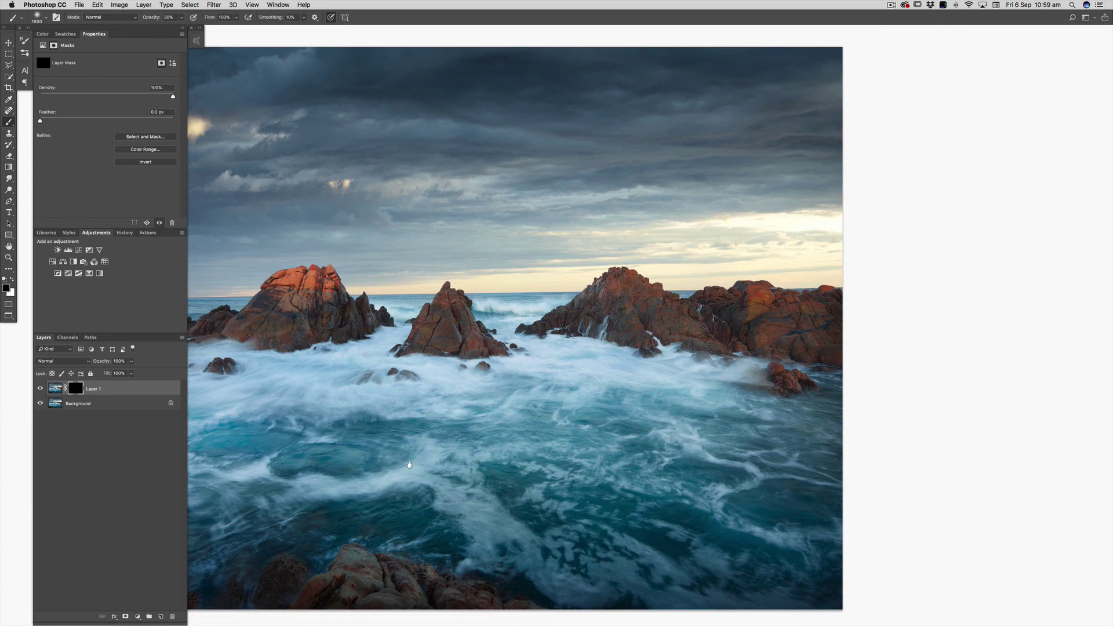
pyautogui.scroll(2, 438, 450)
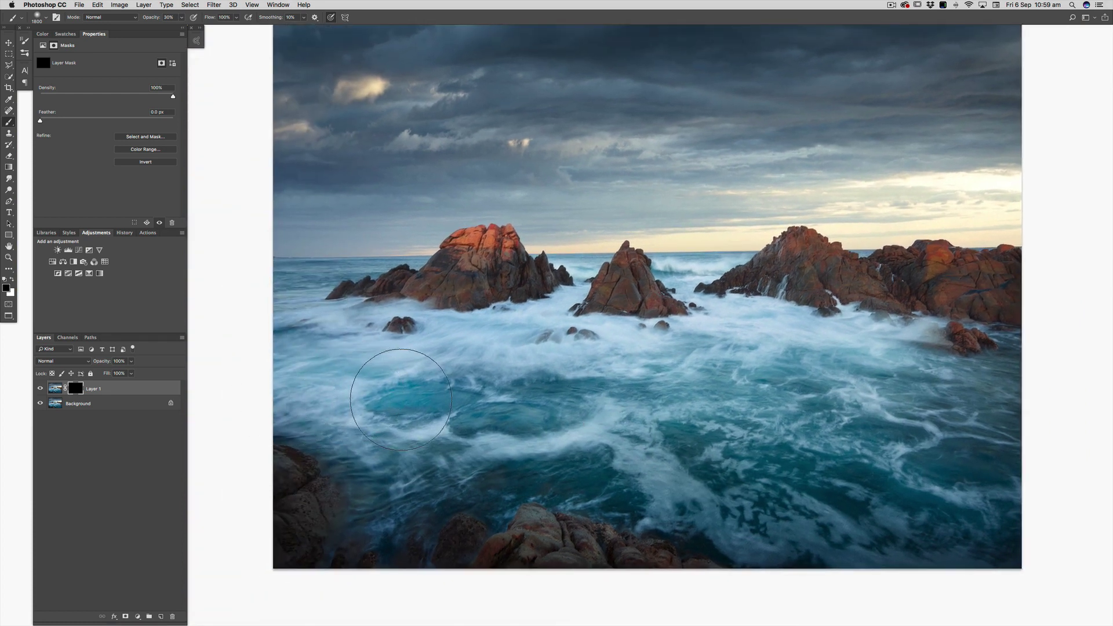
pyautogui.press('x')
pyautogui.press('0')
pyautogui.moveTo(390, 491)
pyautogui.mouseDown()
pyautogui.moveTo(479, 460)
pyautogui.moveTo(806, 458)
pyautogui.moveTo(990, 388)
pyautogui.moveTo(988, 415)
pyautogui.moveTo(814, 463)
pyautogui.moveTo(626, 470)
pyautogui.moveTo(453, 420)
pyautogui.moveTo(615, 377)
pyautogui.moveTo(725, 383)
pyautogui.moveTo(823, 348)
pyautogui.moveTo(382, 398)
pyautogui.moveTo(265, 380)
pyautogui.moveTo(522, 406)
pyautogui.moveTo(928, 417)
pyautogui.moveTo(964, 498)
pyautogui.moveTo(348, 485)
pyautogui.moveTo(380, 475)
pyautogui.mouseUp()
# Select all the rock formations along the horizon on the Background layer with the Quick Selection tool.
pyautogui.press('super+plus')
pyautogui.press('super+plus')
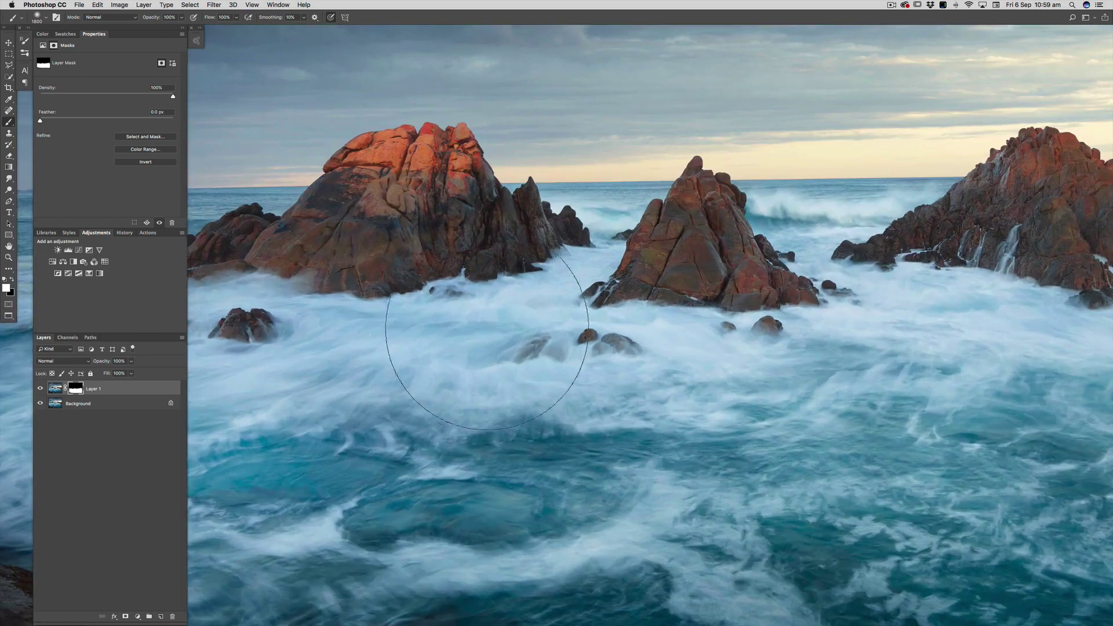
pyautogui.scroll(3, 487, 362)
pyautogui.hscroll(-3, 487, 362)
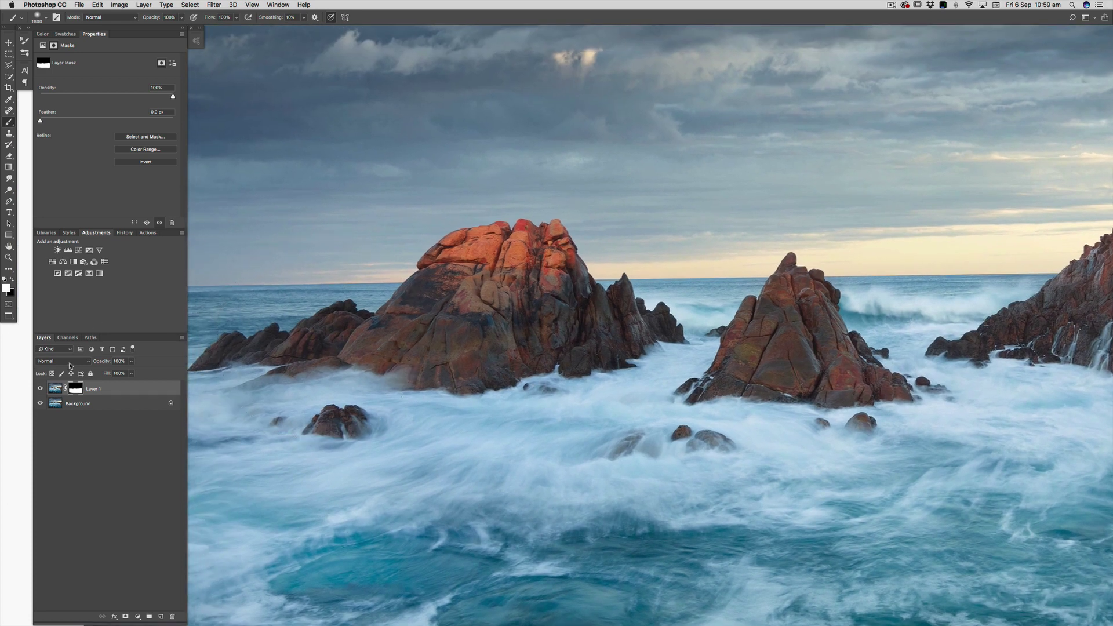
pyautogui.click(81, 404)
pyautogui.press('w')
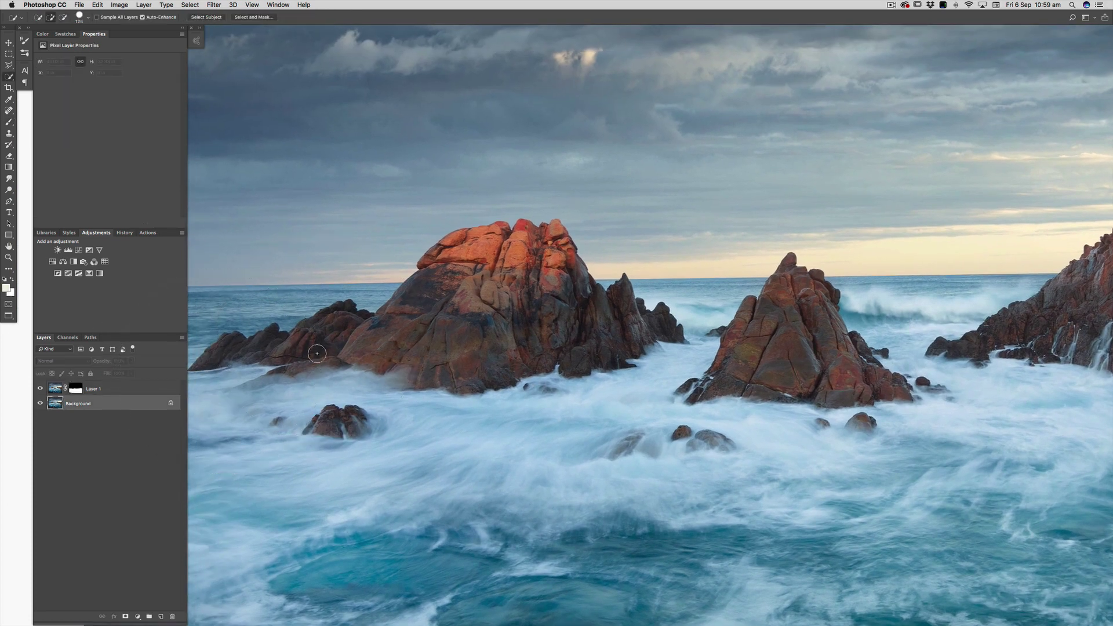
pyautogui.moveTo(329, 329)
pyautogui.mouseDown()
pyautogui.moveTo(422, 337)
pyautogui.moveTo(441, 283)
pyautogui.moveTo(472, 256)
pyautogui.moveTo(586, 315)
pyautogui.mouseUp()
pyautogui.moveTo(755, 353)
pyautogui.mouseDown()
pyautogui.moveTo(768, 331)
pyautogui.moveTo(743, 355)
pyautogui.mouseUp()
pyautogui.hscroll(10, 779, 366)
pyautogui.moveTo(754, 336)
pyautogui.mouseDown()
pyautogui.moveTo(863, 264)
pyautogui.moveTo(934, 308)
pyautogui.moveTo(711, 334)
pyautogui.mouseUp()
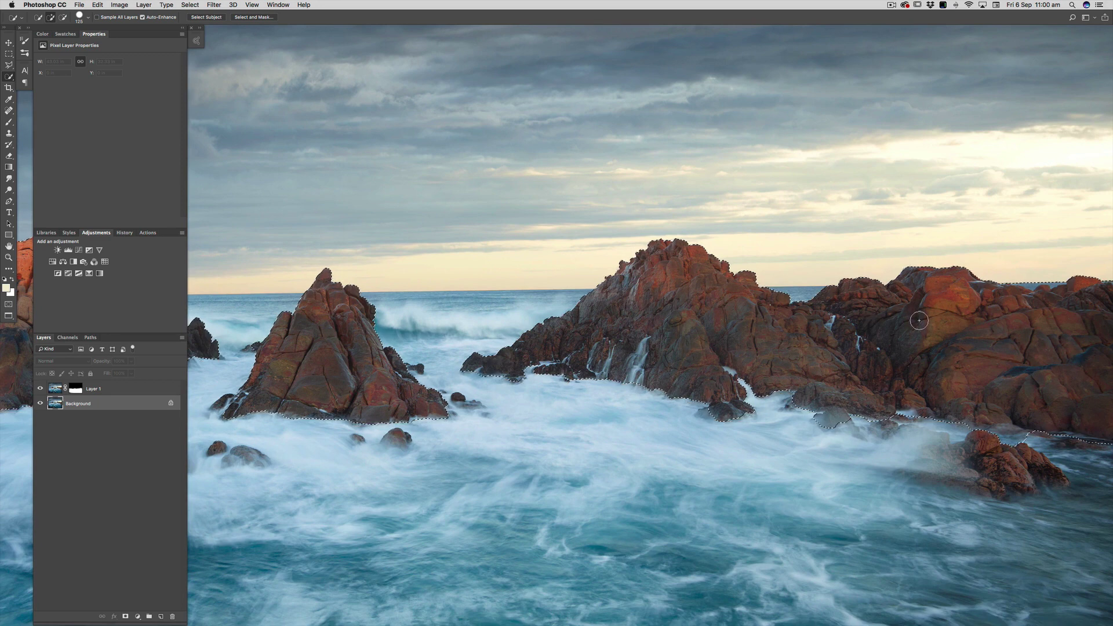
pyautogui.moveTo(912, 316); pyautogui.dragTo(716, 307)
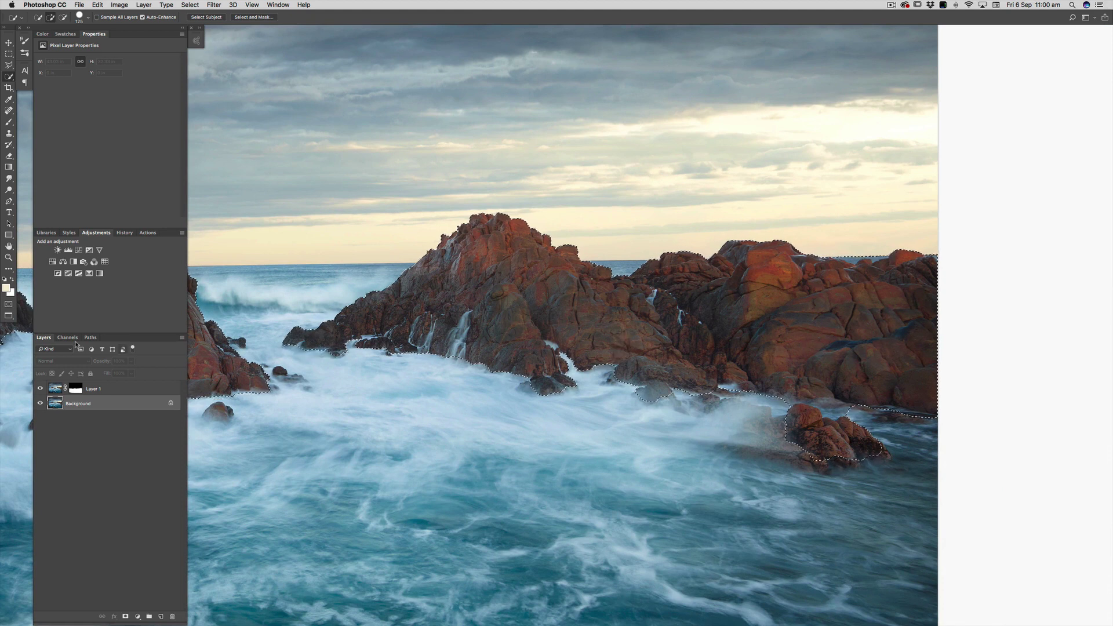
# Paint white on Layer 1's mask over the selected rocks with a smaller brush to reveal their sharpening.
pyautogui.click(75, 389)
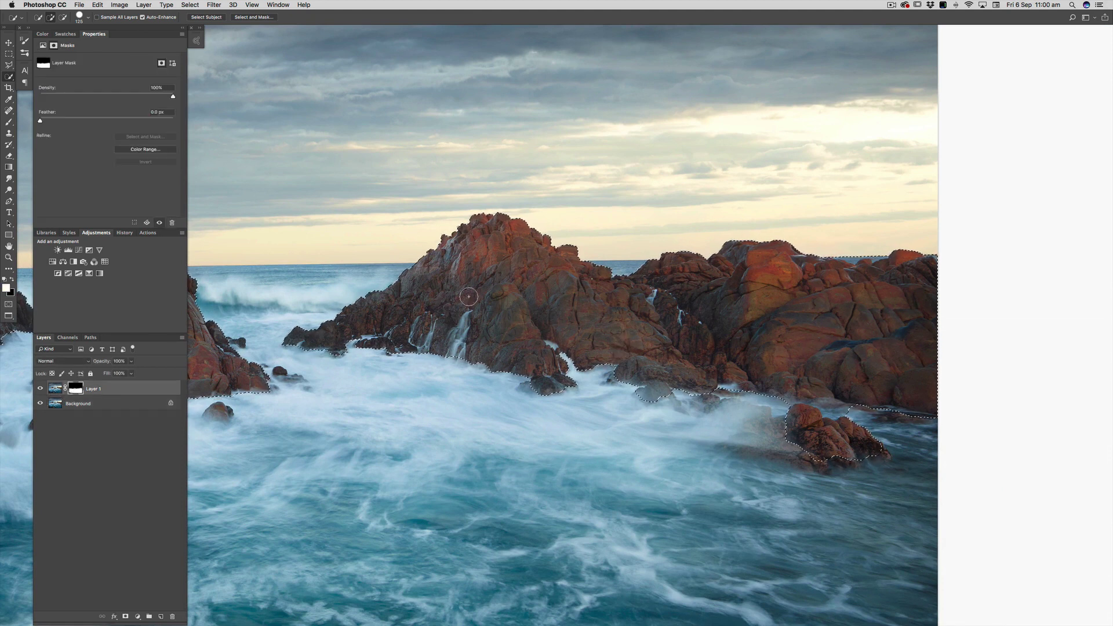
pyautogui.press('b')
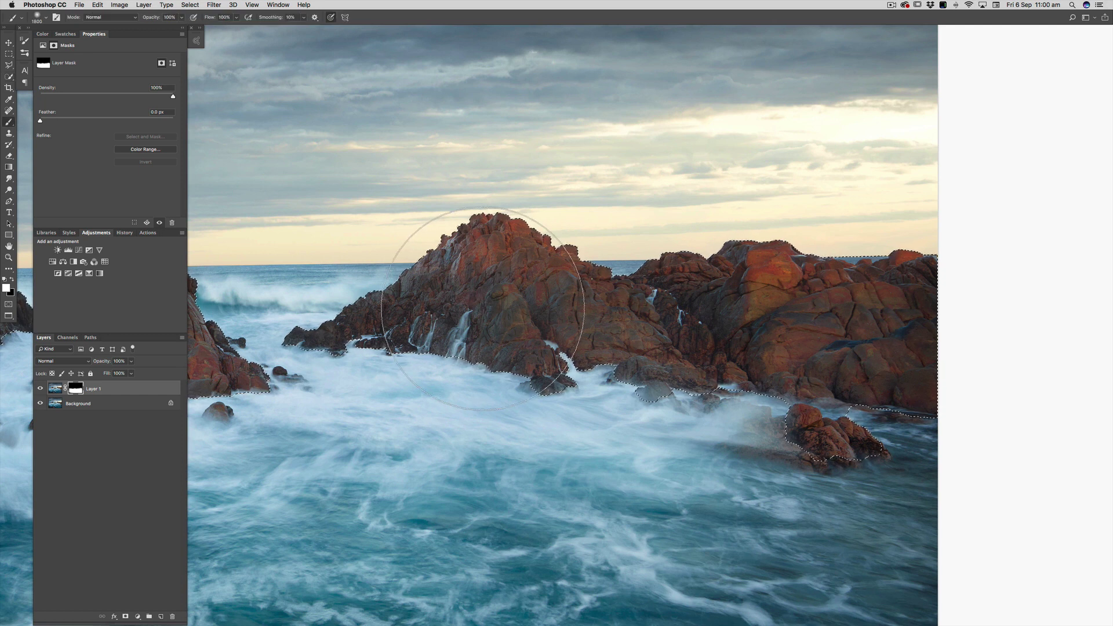
pyautogui.press('[')
pyautogui.press('[')
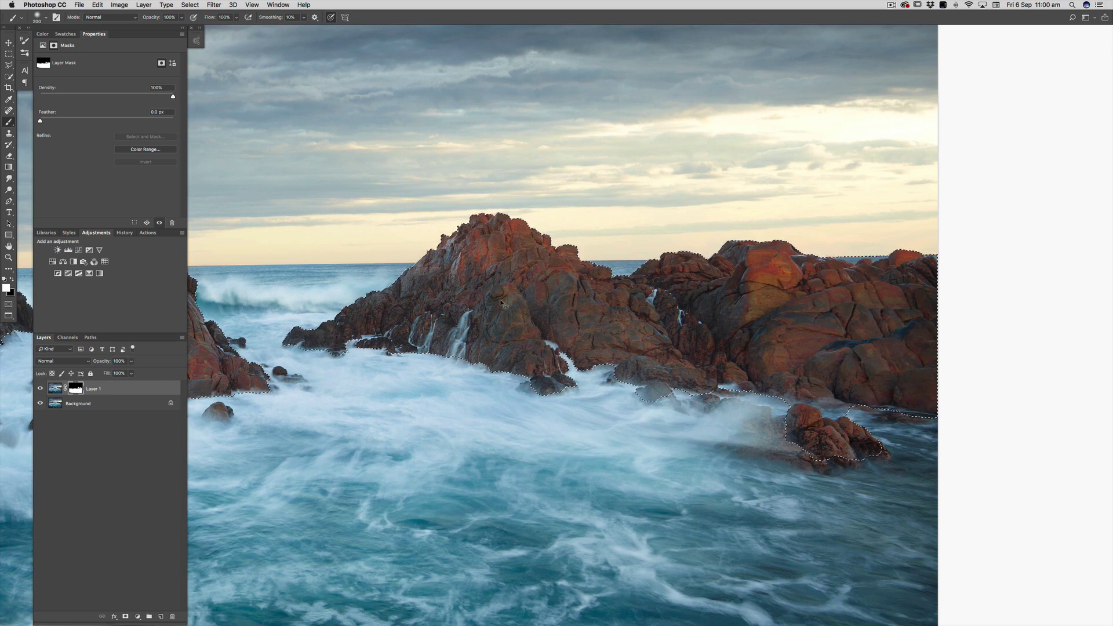
pyautogui.click(40, 389)
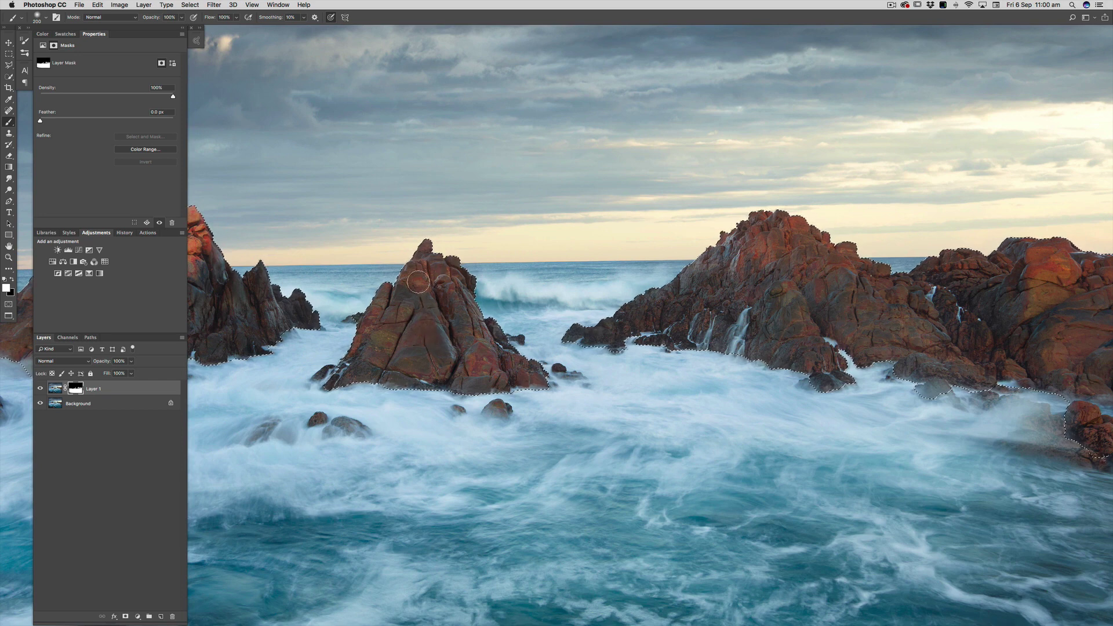
pyautogui.moveTo(373, 332); pyautogui.dragTo(500, 371)
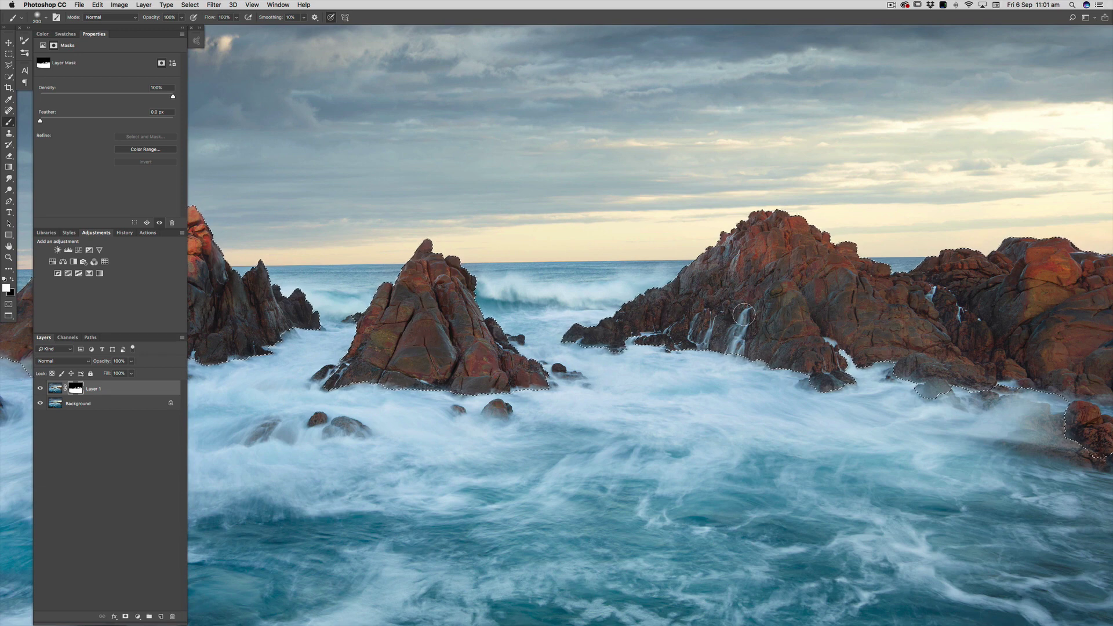
pyautogui.hscroll(-10, 638, 348)
pyautogui.scroll(2, 637, 348)
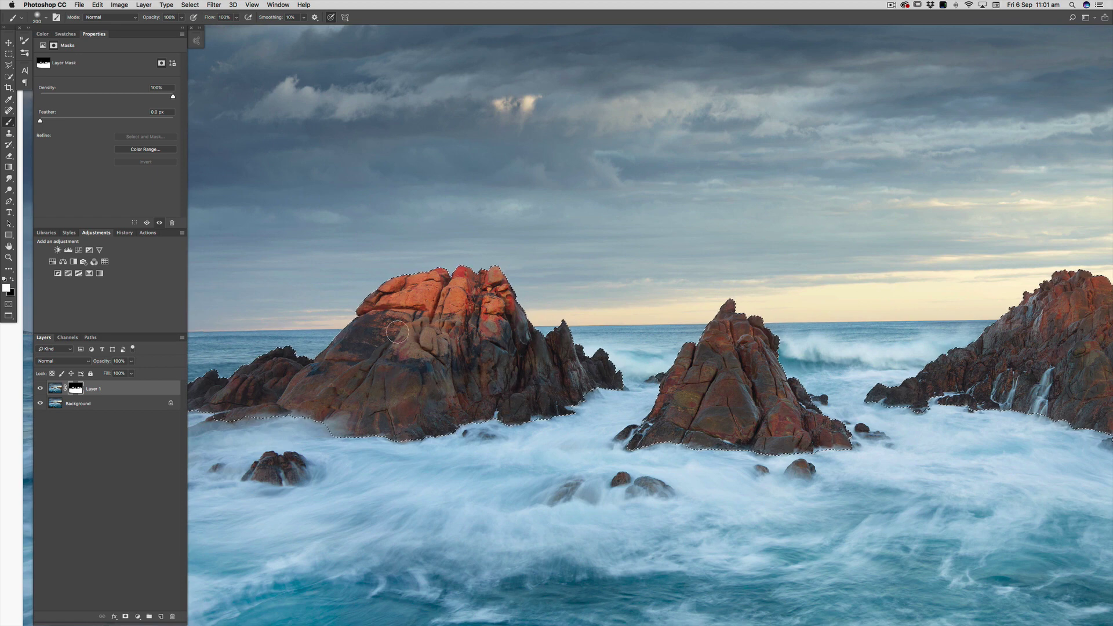
pyautogui.hscroll(-5, 315, 378)
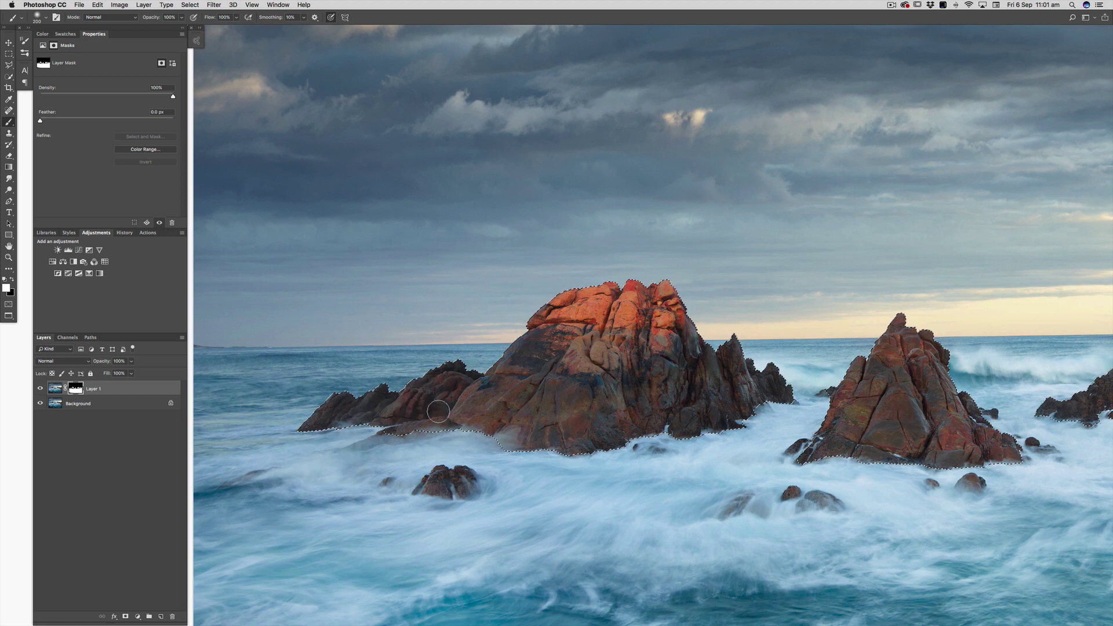
# Clear the rock selection and paint white on the mask over the base of the large rock and the small rock in front.
pyautogui.press('super+d')
pyautogui.moveTo(557, 441); pyautogui.dragTo(487, 503)
pyautogui.hscroll(10, 487, 504)
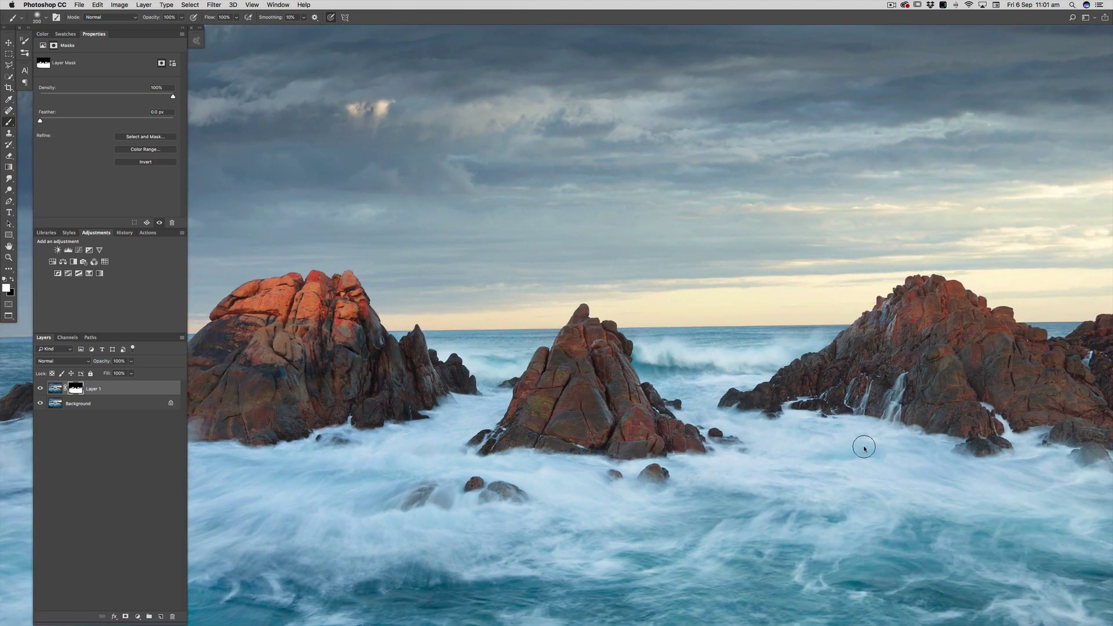
pyautogui.hscroll(15, 862, 447)
pyautogui.hscroll(1, 340, 500)
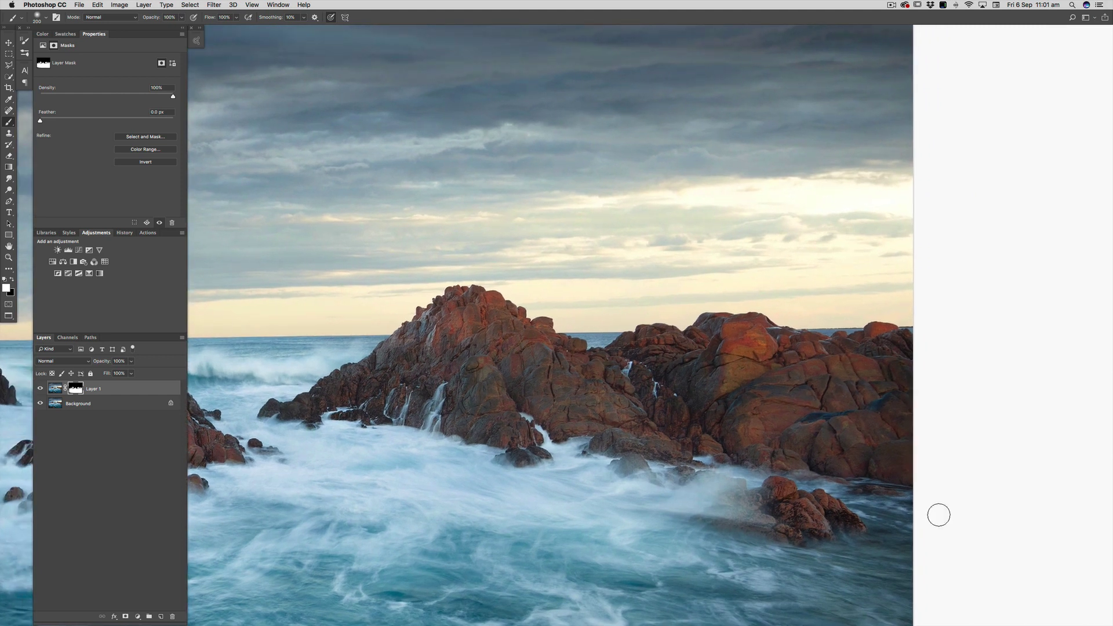
# Compare the rocks and water close up with the sharpened Layer 1 hidden and shown.
pyautogui.hscroll(-10, 939, 515)
pyautogui.scroll(-4, 939, 515)
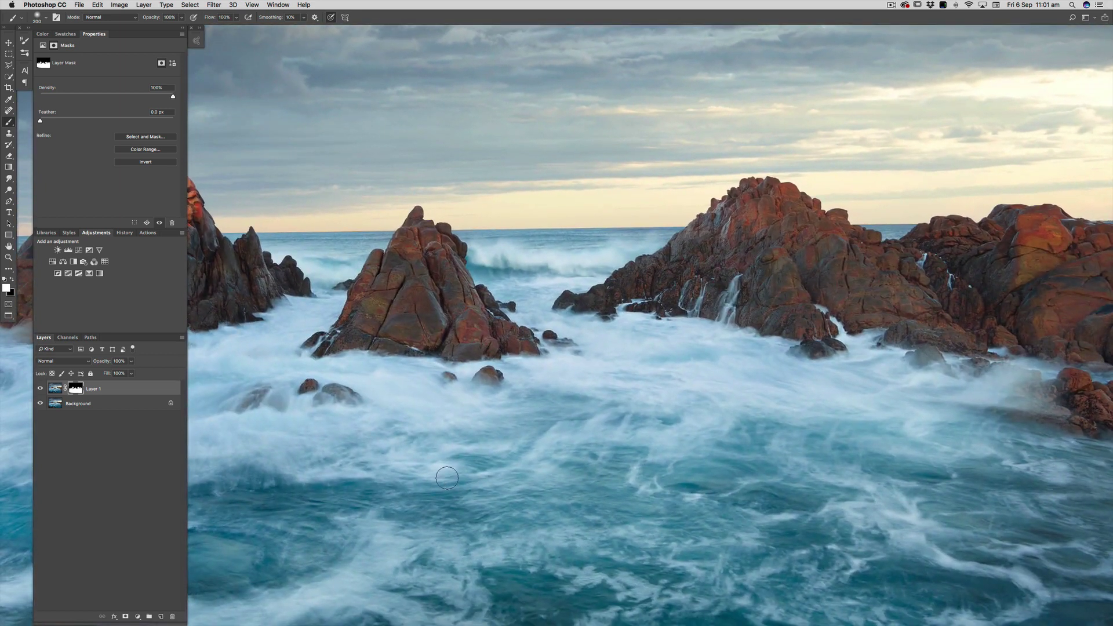
pyautogui.click(41, 389)
pyautogui.click(41, 388)
pyautogui.click(40, 389)
pyautogui.click(39, 389)
pyautogui.click(39, 389)
pyautogui.click(40, 389)
pyautogui.click(40, 389)
pyautogui.click(39, 389)
pyautogui.click(39, 389)
pyautogui.click(39, 389)
pyautogui.click(37, 392)
pyautogui.click(40, 391)
# Compare the whole image with Layer 1 hidden and shown, and merge it into the Background.
pyautogui.press('super+0')
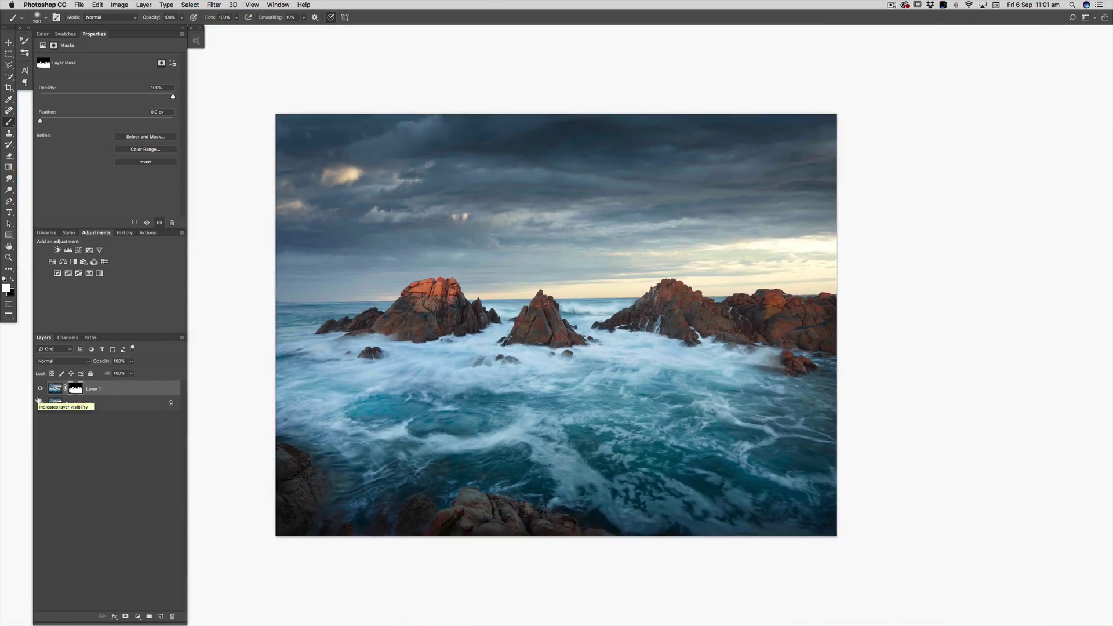
pyautogui.click(39, 390)
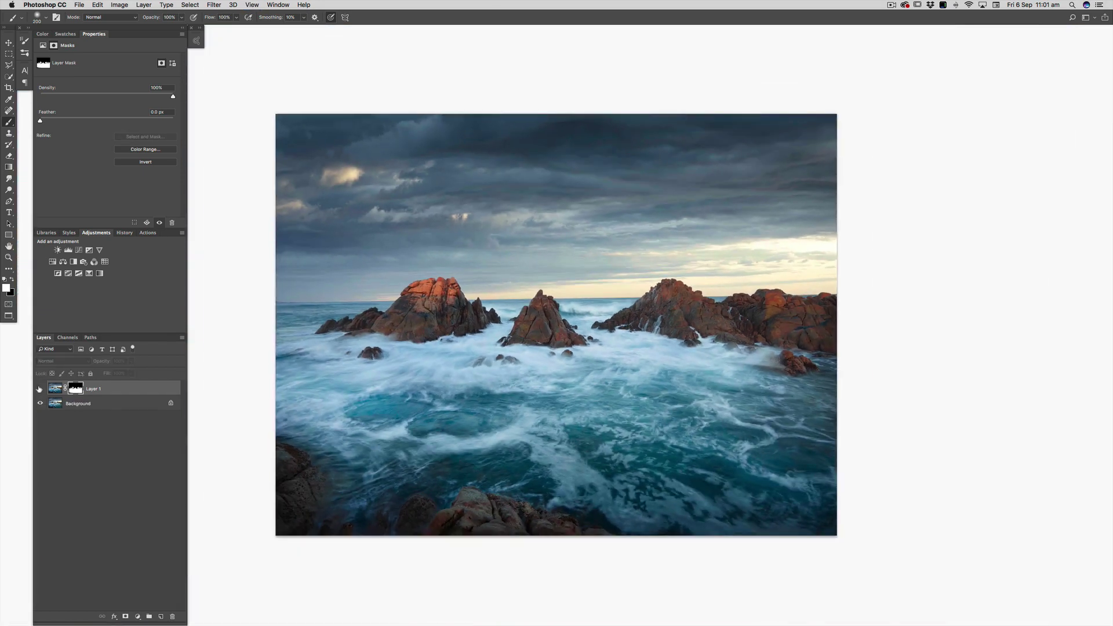
pyautogui.click(39, 390)
pyautogui.click(38, 391)
pyautogui.click(38, 390)
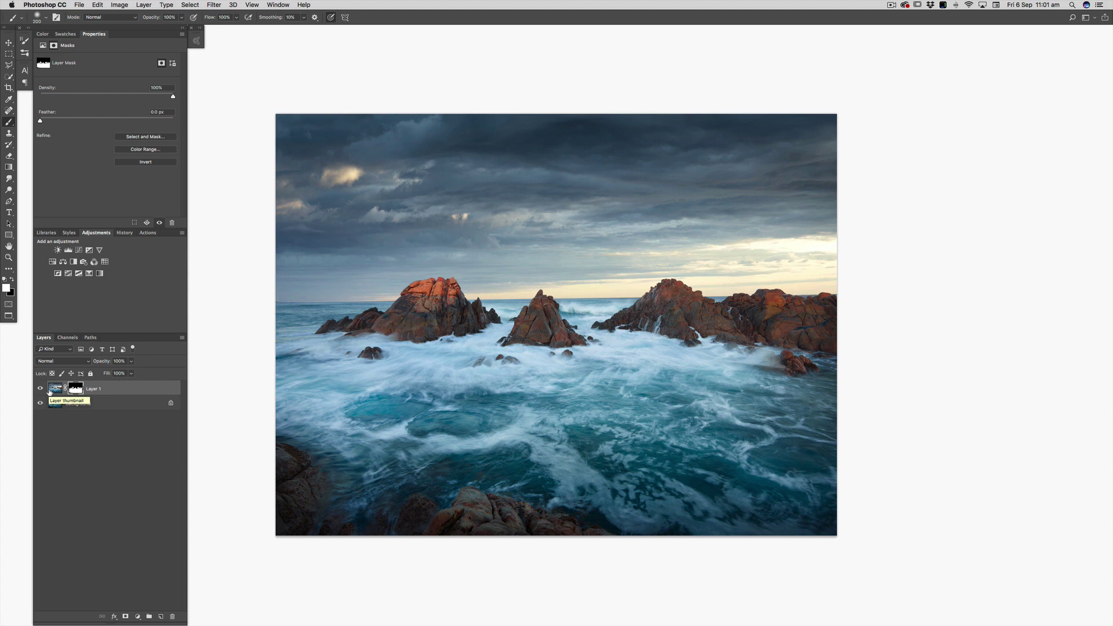
pyautogui.press('super+e')
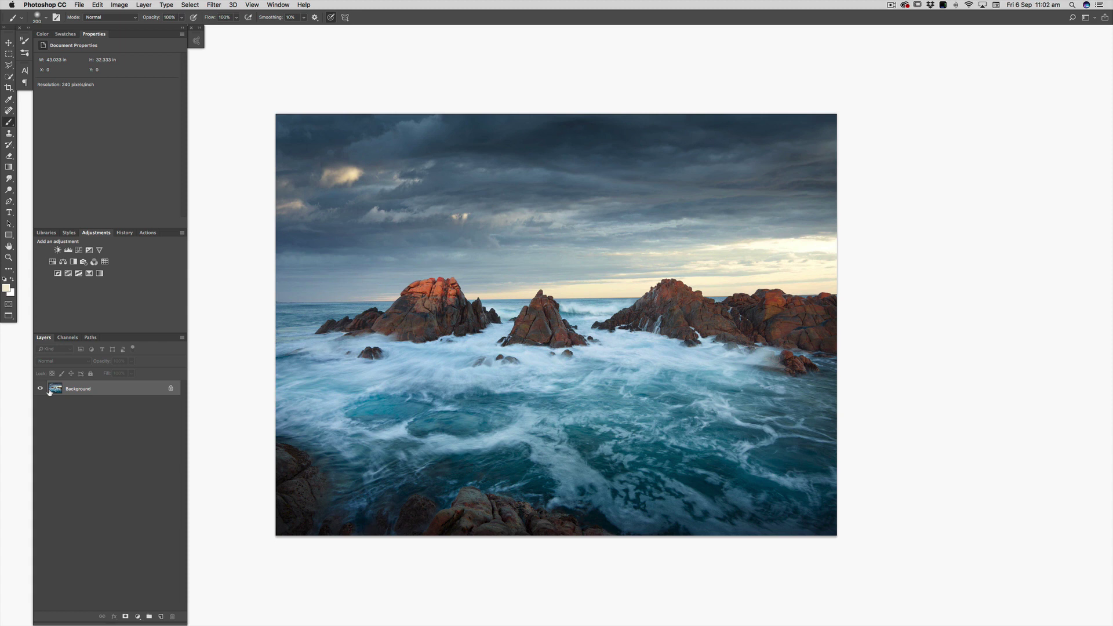
# Extend the canvas by 4 inches in width and height with white, and view the bordered image without panels.
pyautogui.press('super+alt+c')
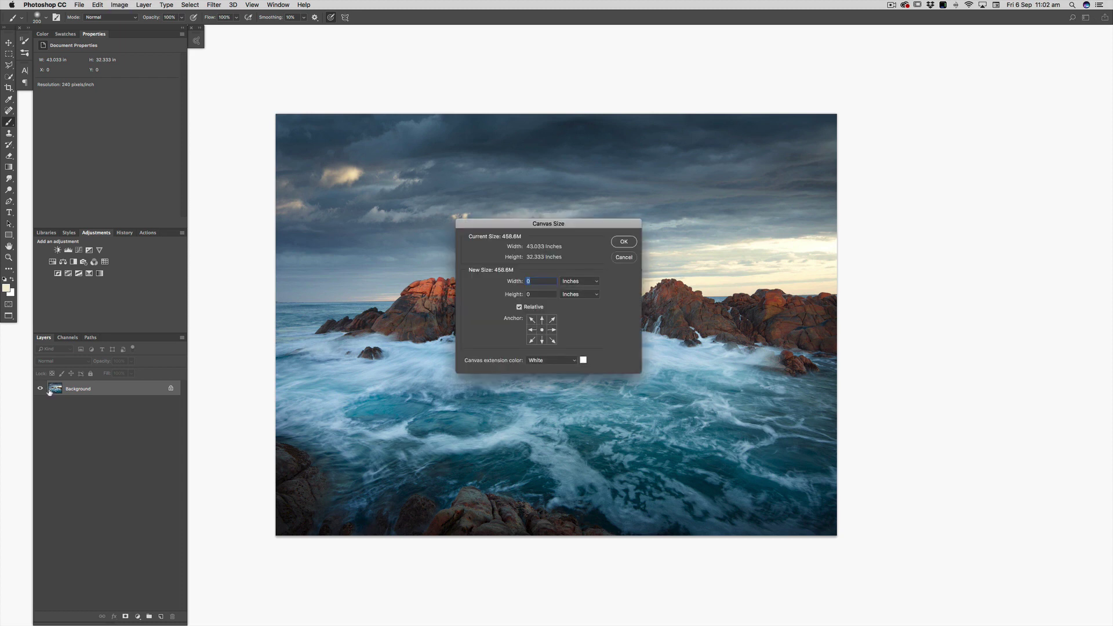
pyautogui.write('4')
pyautogui.press('Return')
pyautogui.press('Tab')
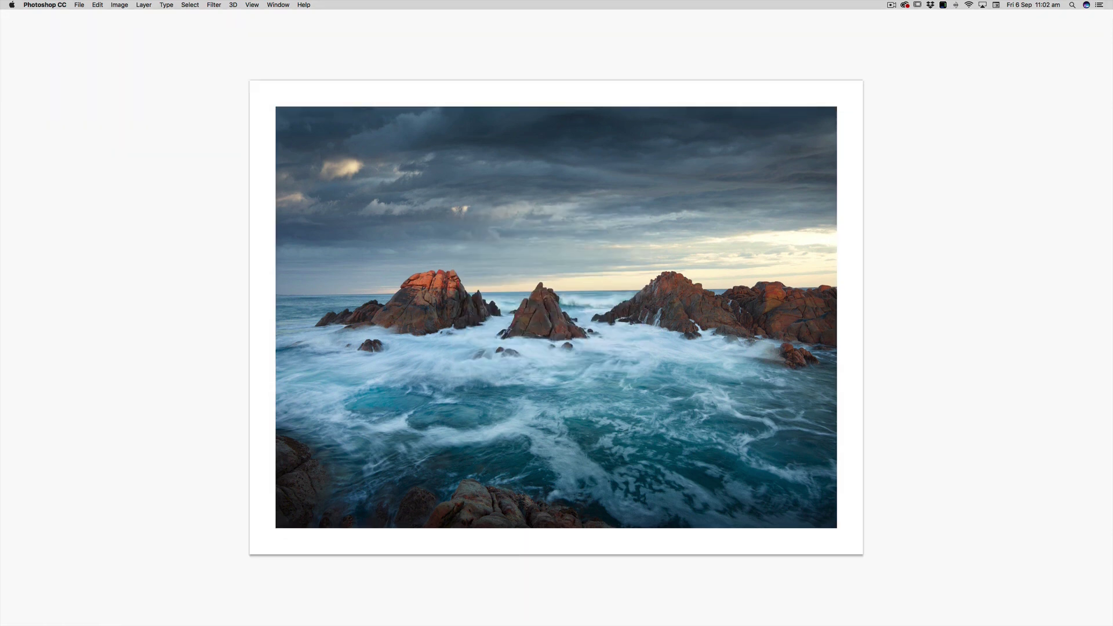
pyautogui.press('super+plus')
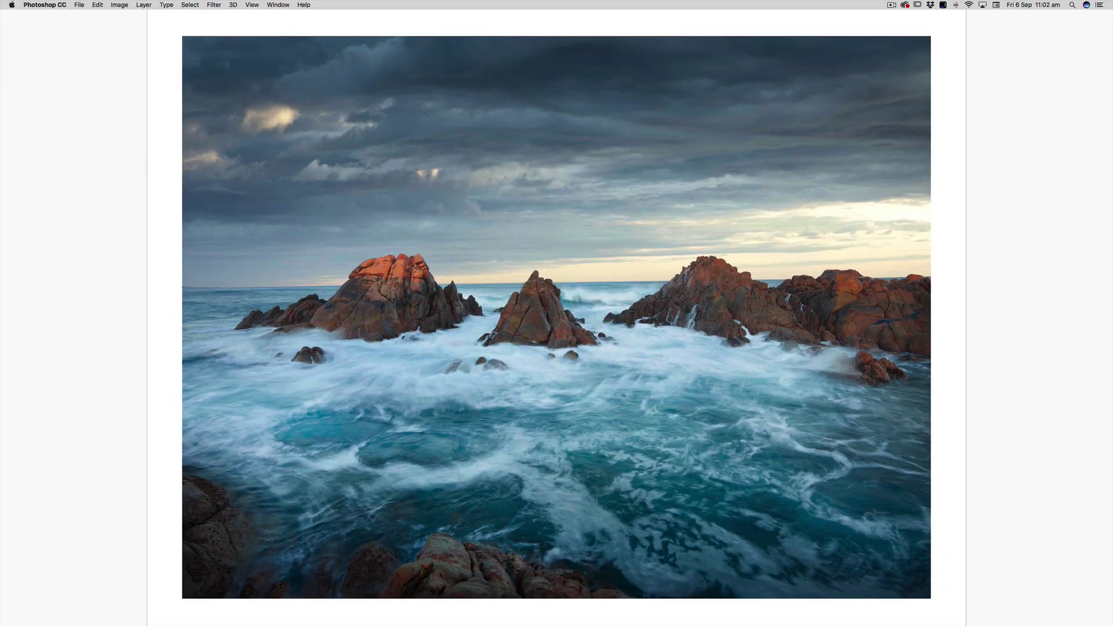
pyautogui.press('super+minus')
# View the image full screen on a dark surround, show the rulers and place a horizontal guide near the horizon.
pyautogui.press('f')
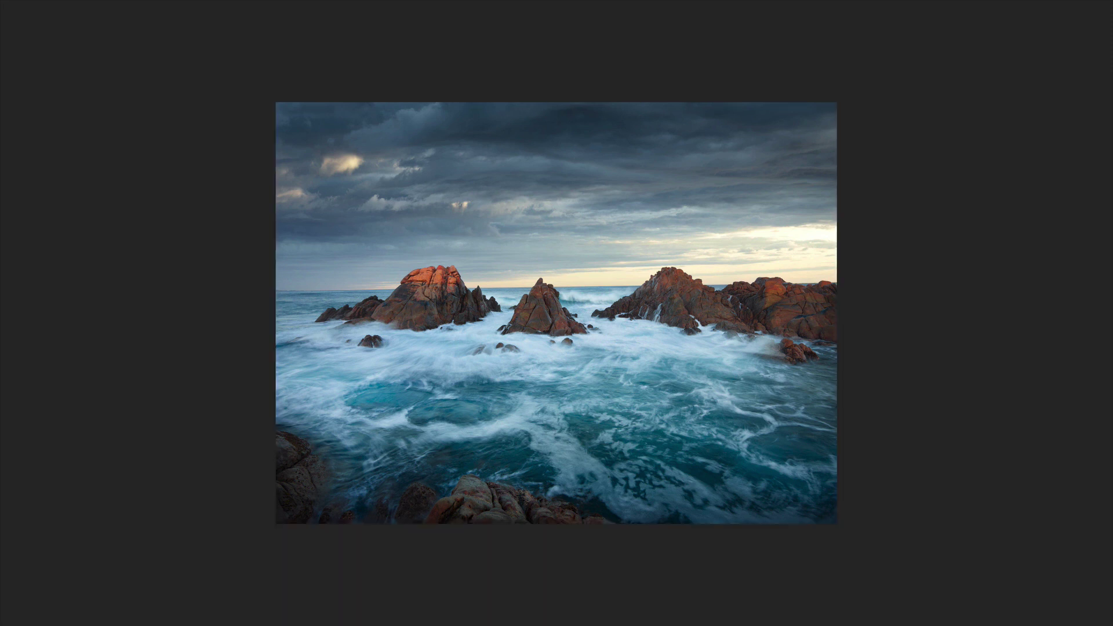
pyautogui.hotkey('ctrl', 'r')
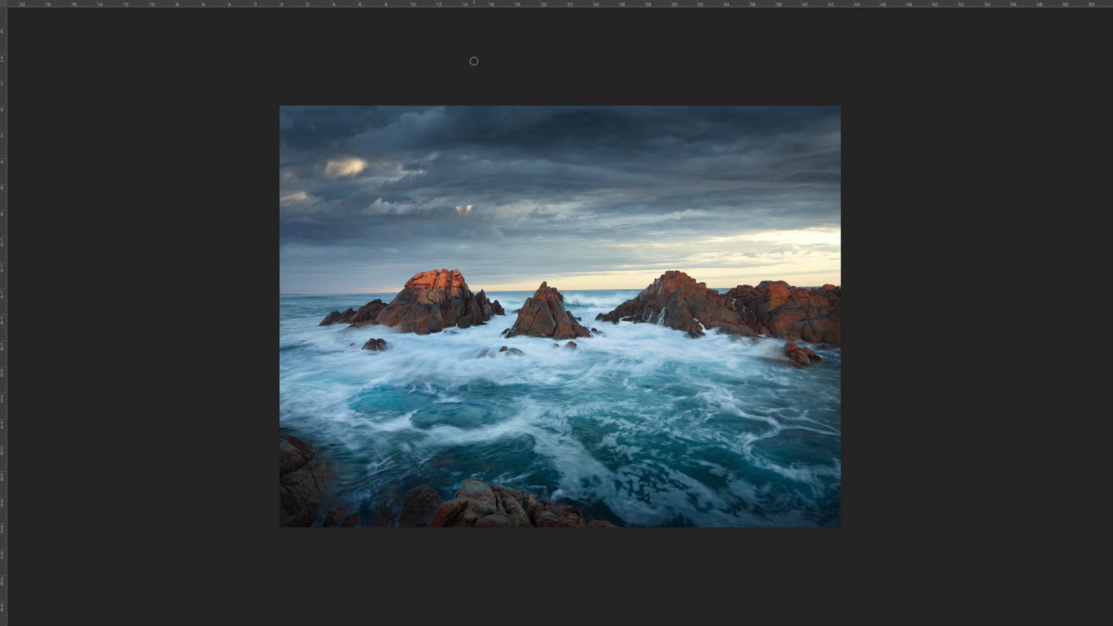
pyautogui.moveTo(477, 5); pyautogui.dragTo(493, 288)
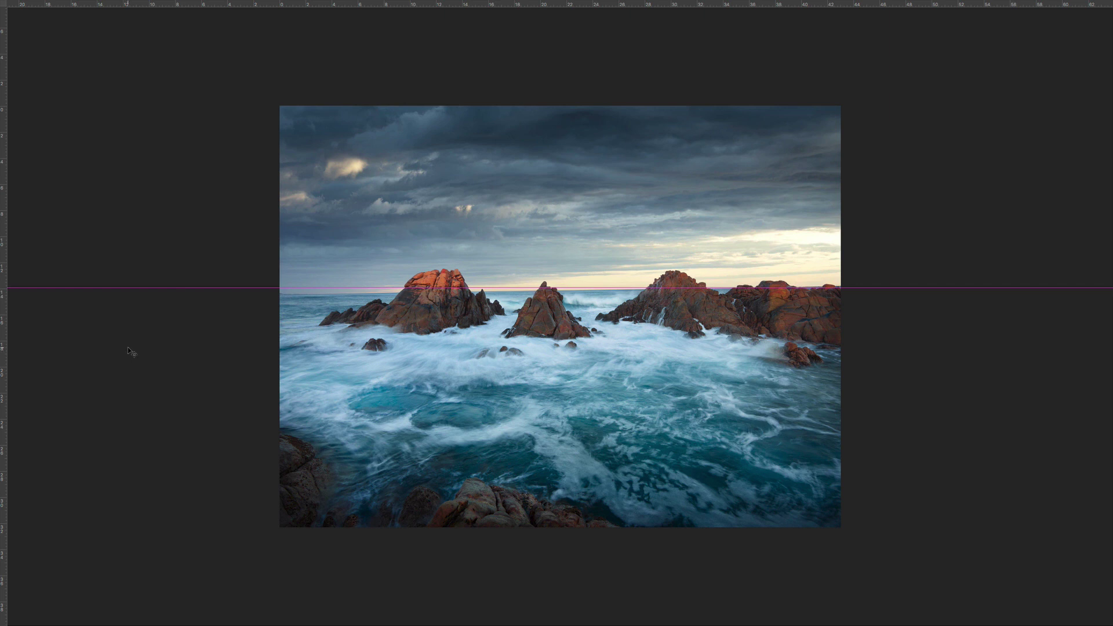
pyautogui.press('Tab')
pyautogui.press('Tab')
# Skew the whole image by raising its upper-left corner until the horizon is level with the guide, and clear the selection and guide.
pyautogui.hotkey('ctrl', 'a')
pyautogui.hotkey('ctrl', 't')
pyautogui.rightClick(342, 141)
pyautogui.click(356, 173)
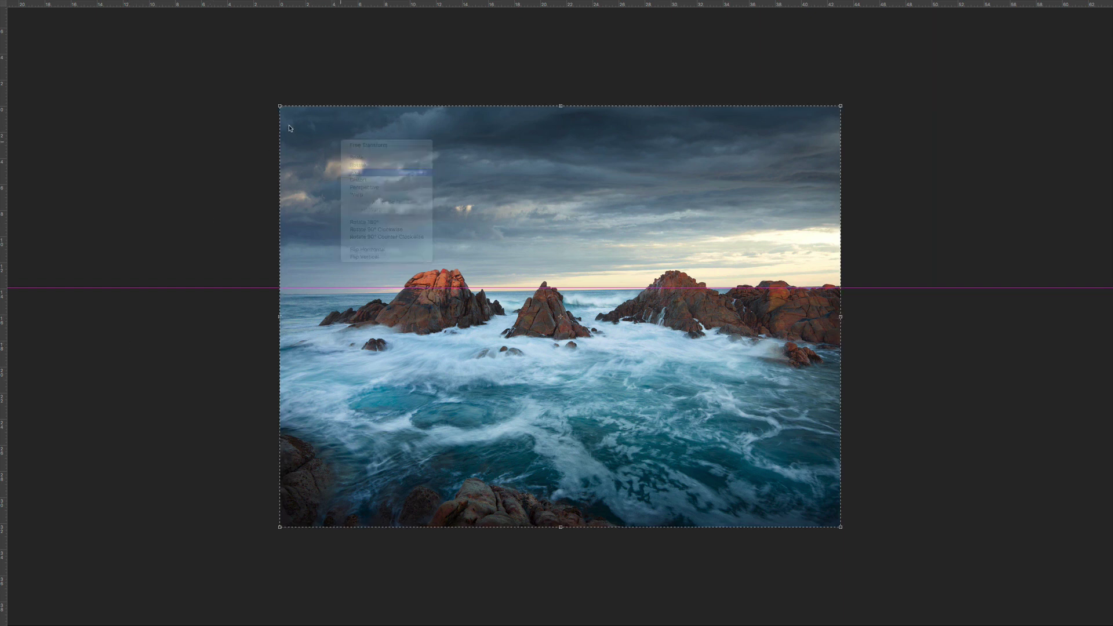
pyautogui.moveTo(280, 106); pyautogui.dragTo(281, 91)
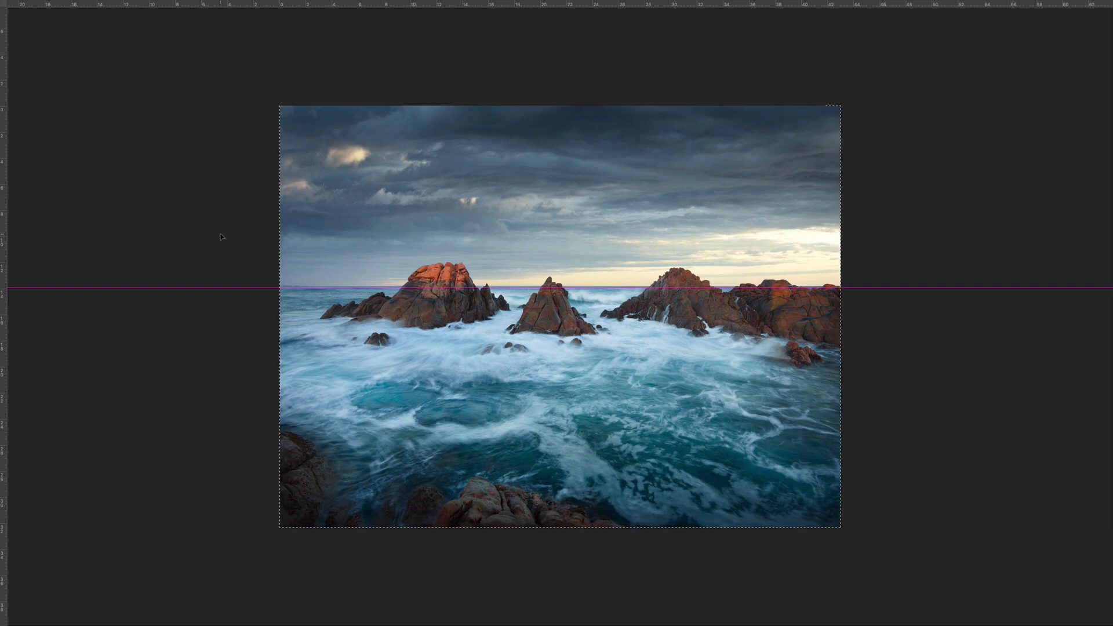
pyautogui.hotkey('ctrl', 'd')
pyautogui.moveTo(578, 5)
pyautogui.mouseDown()
pyautogui.moveTo(579, 22)
pyautogui.moveTo(579, 4)
pyautogui.mouseUp()
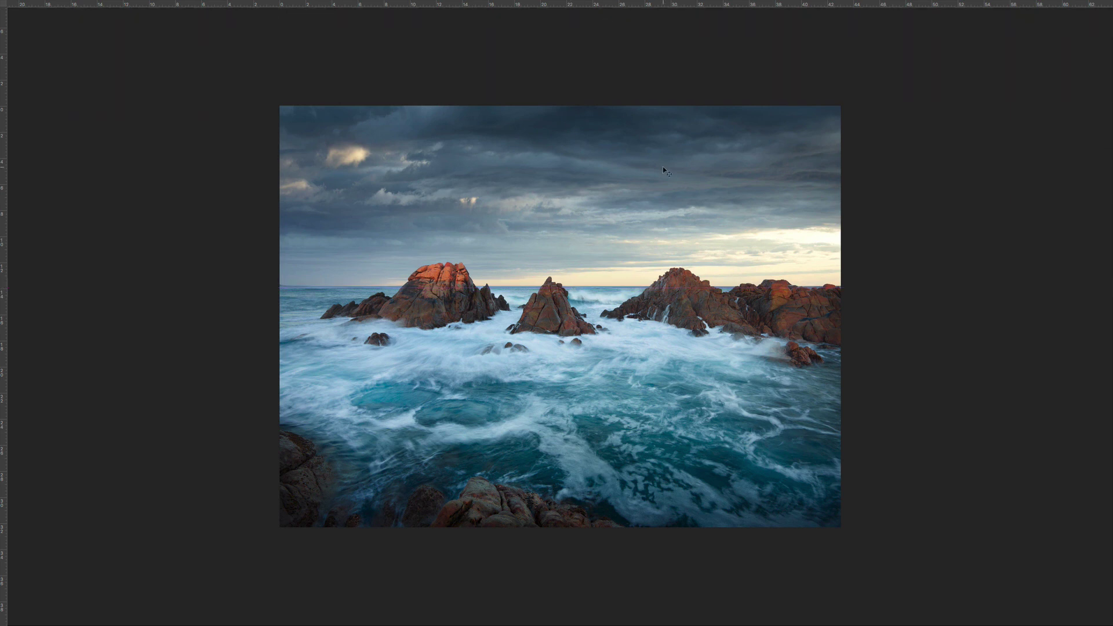